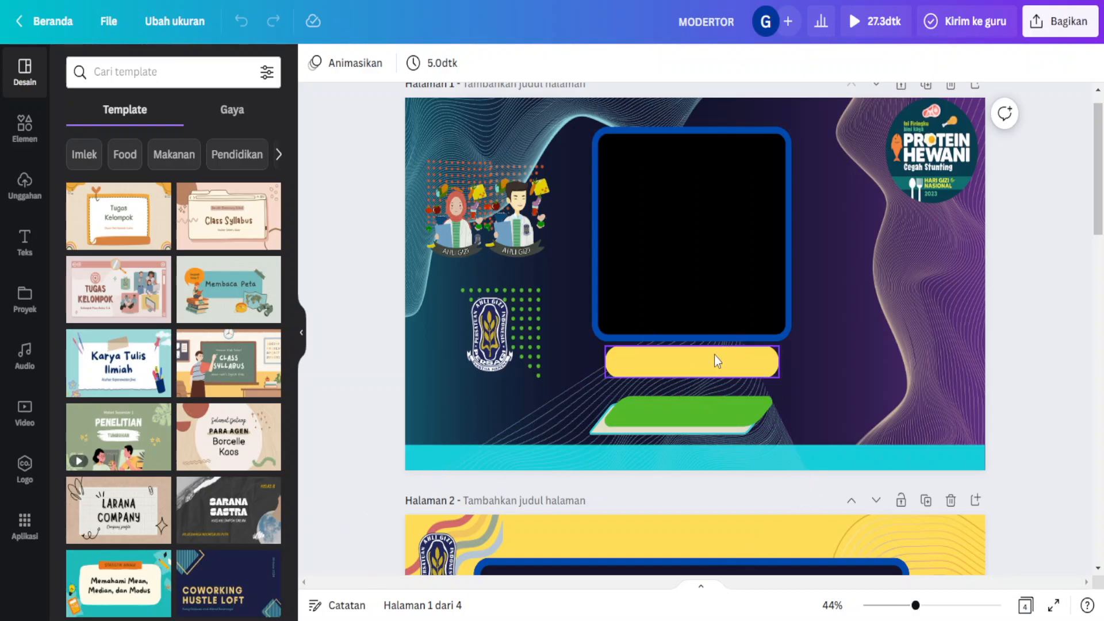
# Step: Review the four pages of the existing frame layout design, from page 1 through page 4
pyautogui.scroll(-3, 719, 316)
pyautogui.scroll(-5, 720, 315)
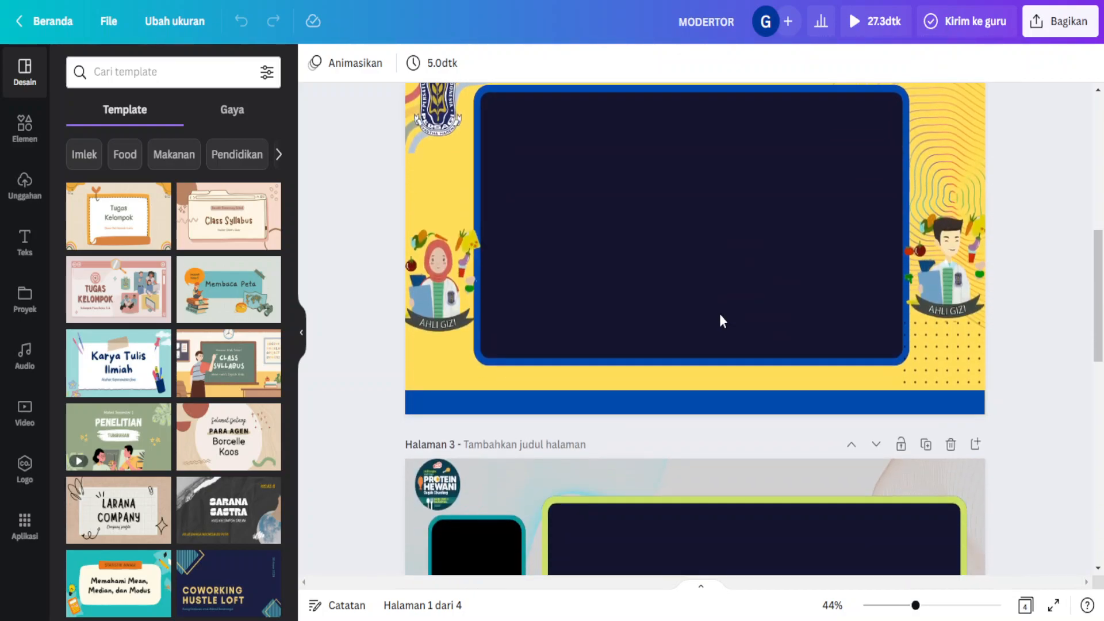
pyautogui.scroll(2, 719, 312)
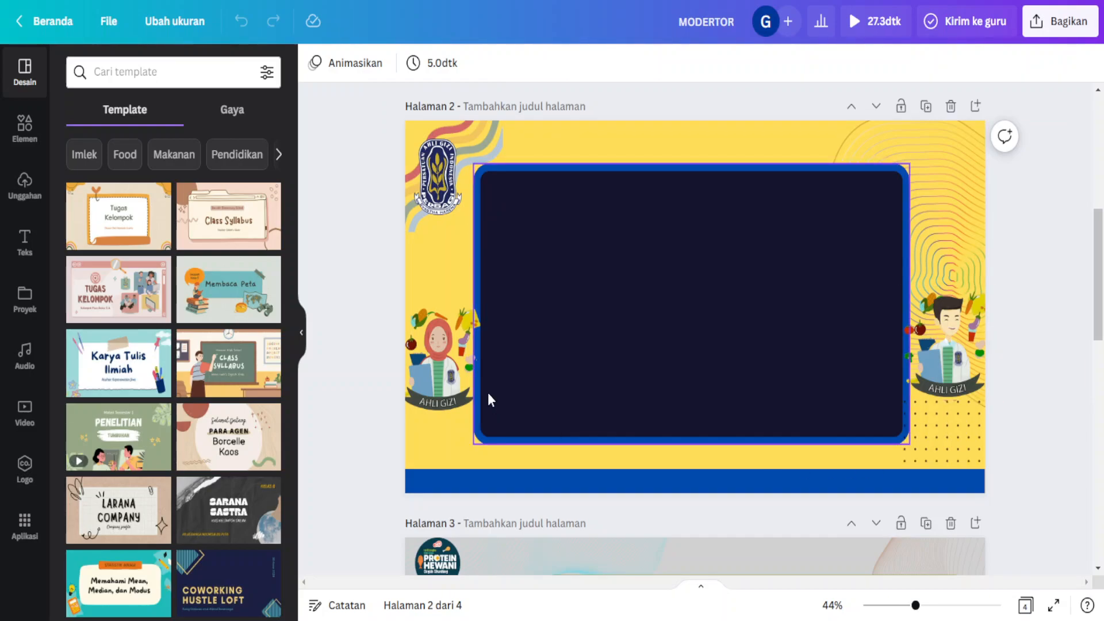
pyautogui.scroll(-8, 487, 392)
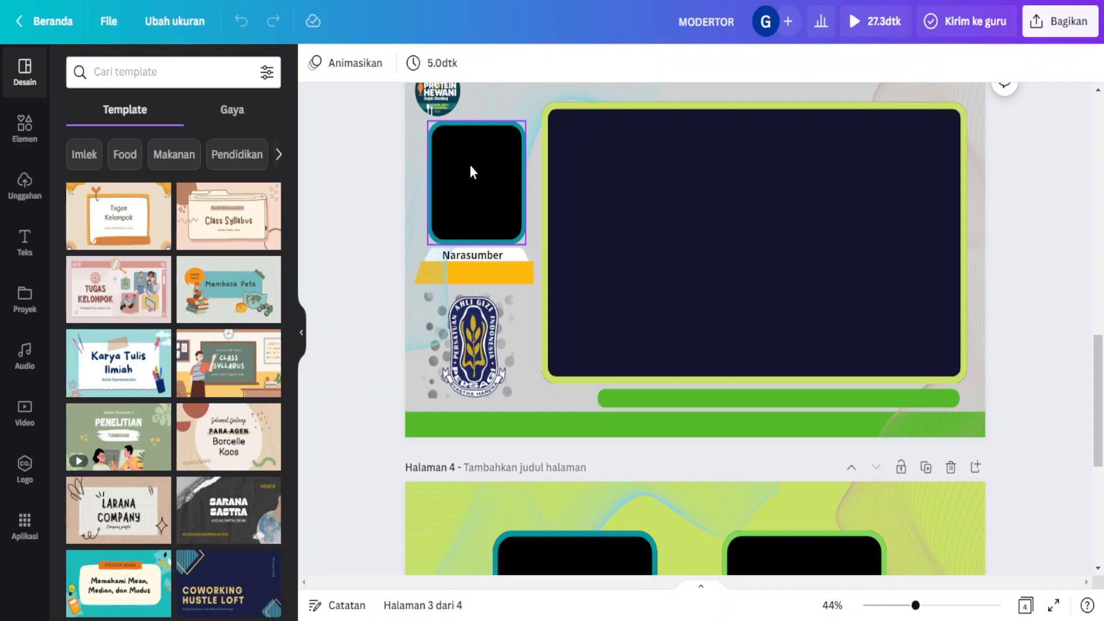
pyautogui.scroll(-6, 470, 164)
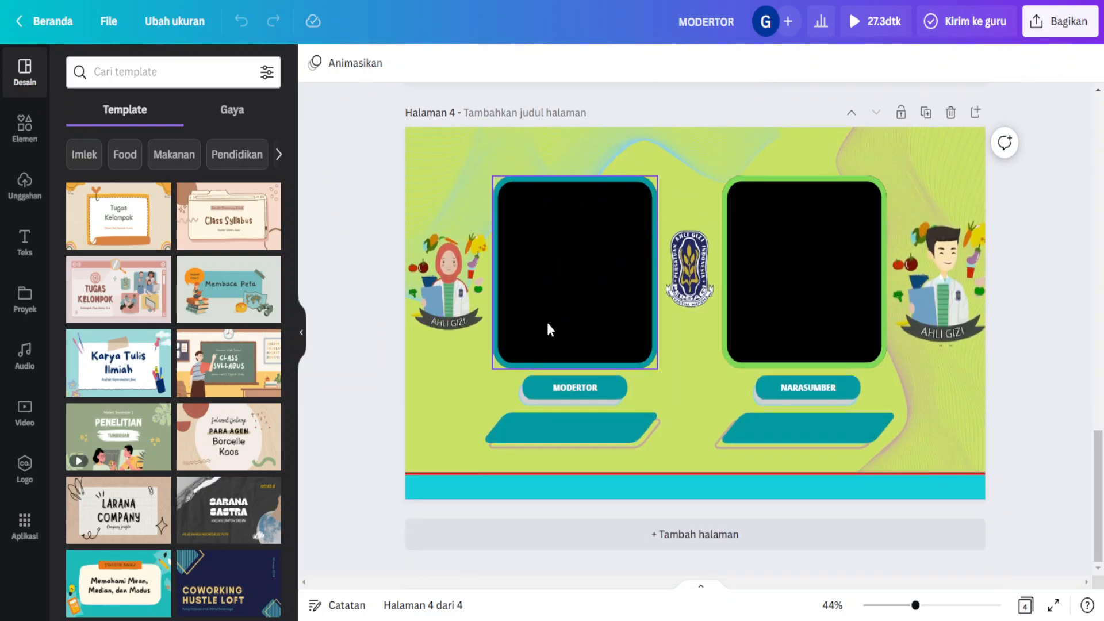
# Step: Correct the misspelled MODERTOR label on page 4 so it reads MODERATOR
pyautogui.click(581, 385)
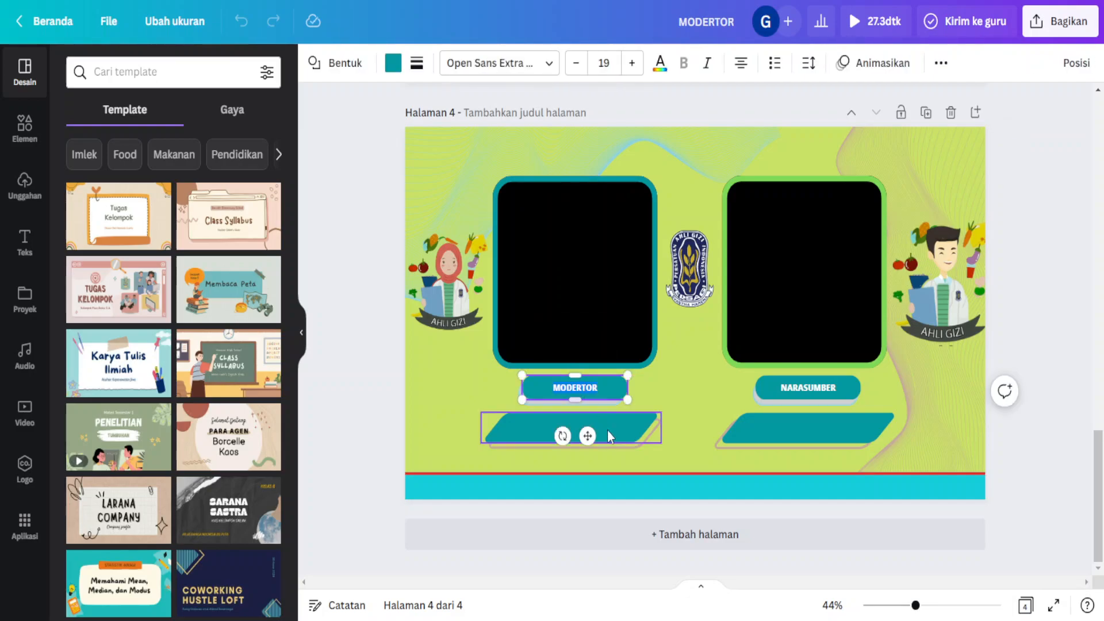
pyautogui.write('A')
pyautogui.hotkey('ctrl', 'z')
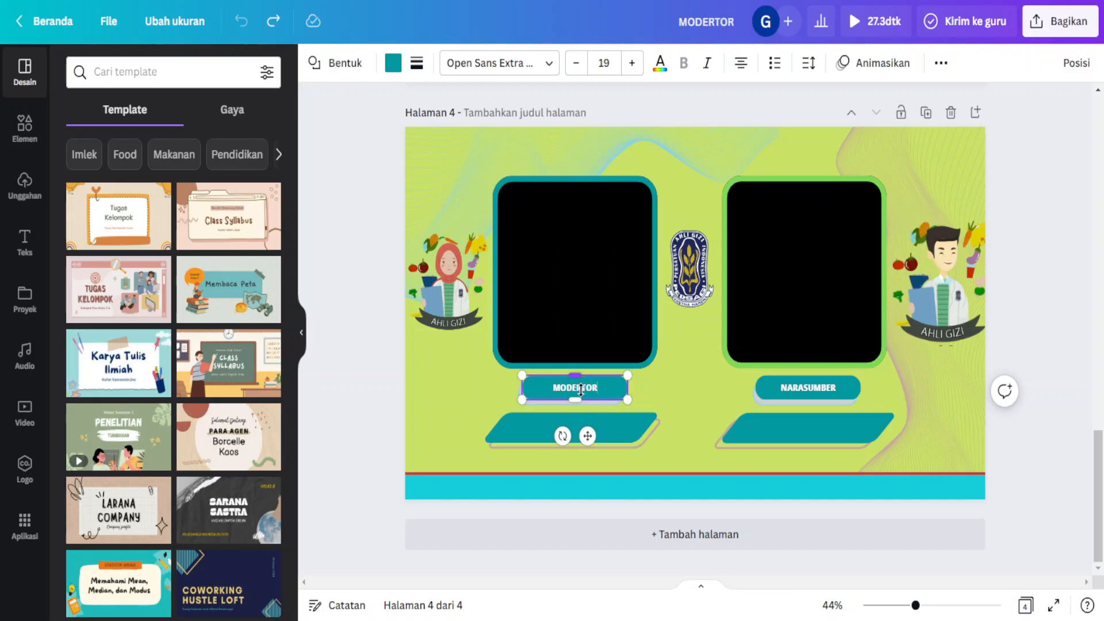
pyautogui.moveTo(582, 375); pyautogui.dragTo(581, 382)
pyautogui.click(595, 392)
pyautogui.write('A')
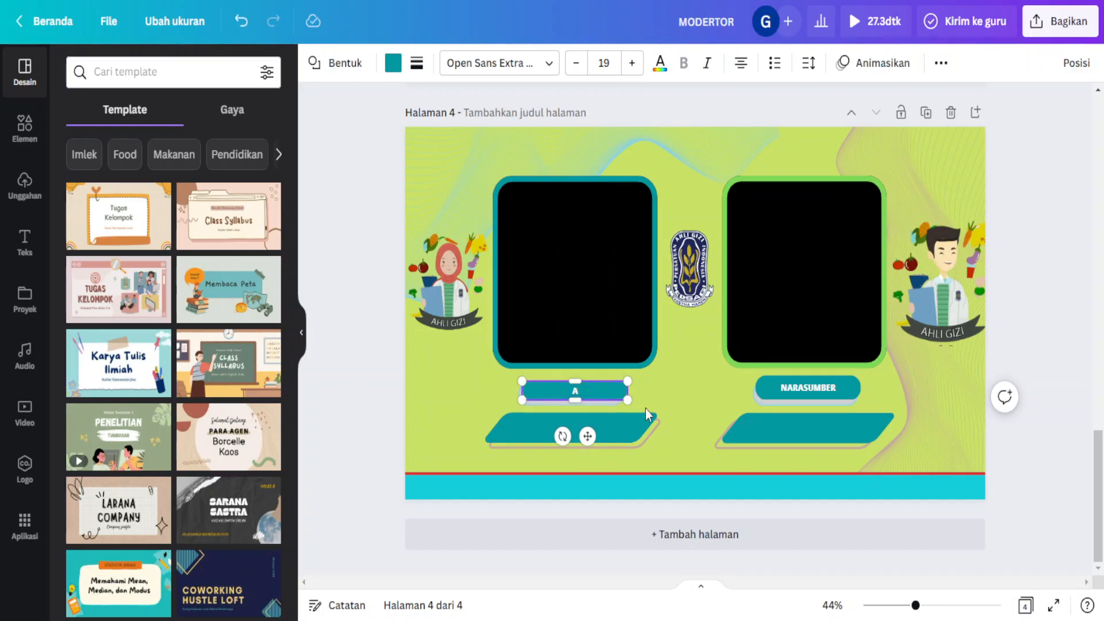
pyautogui.hotkey('ctrl', 'z')
pyautogui.hotkey('ctrl', 'z')
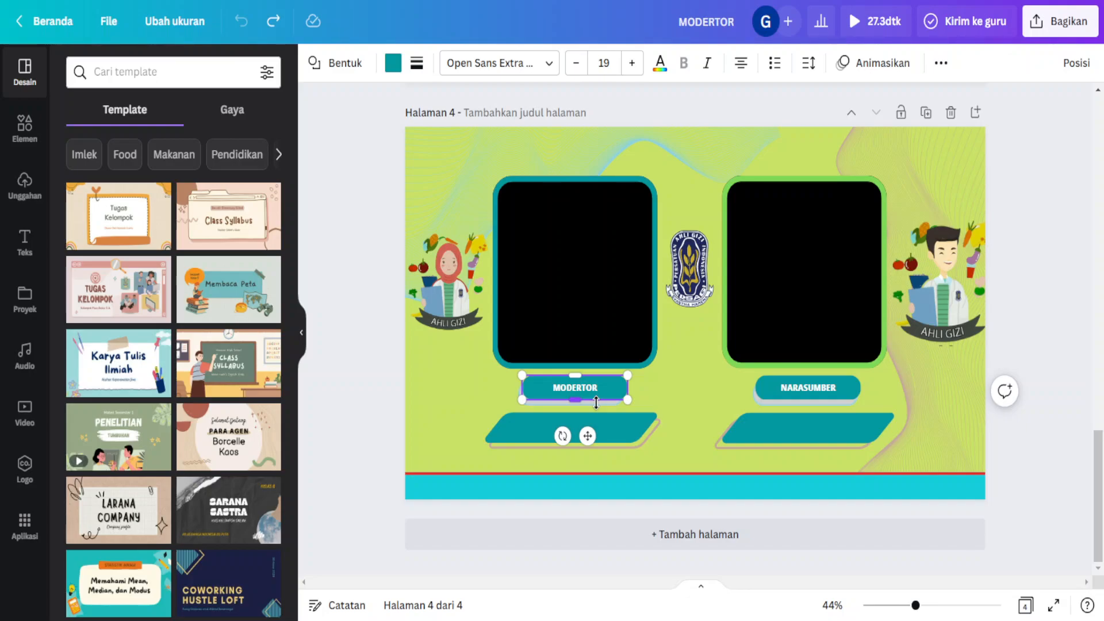
pyautogui.write('A')
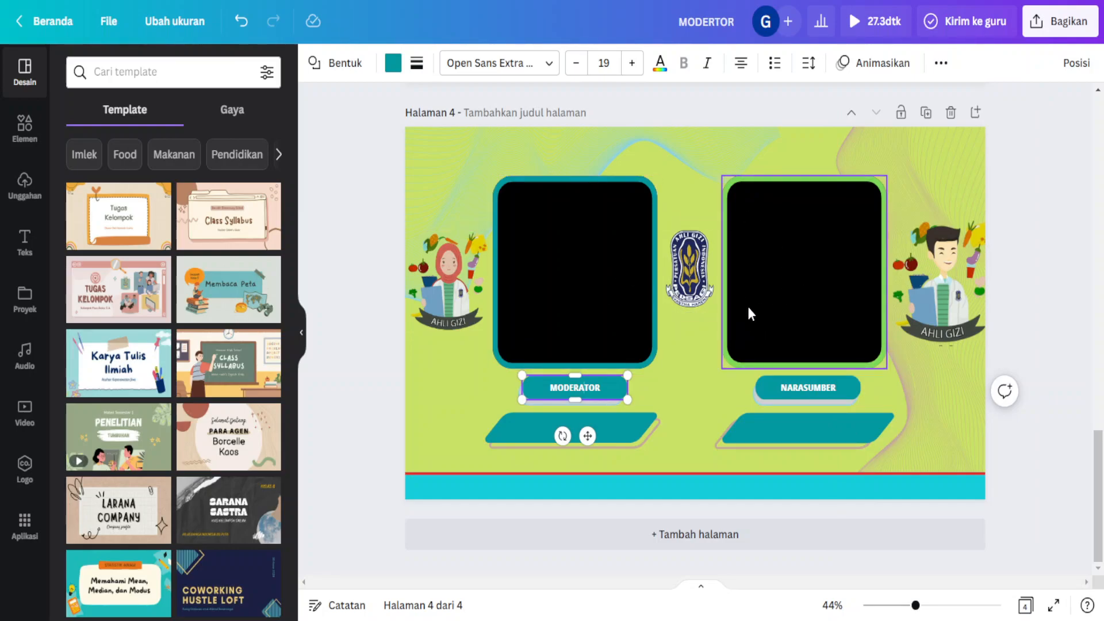
# Step: Leave the existing design for the home page and create a new blank Papan Tulis (whiteboard) design
pyautogui.scroll(6, 749, 313)
pyautogui.scroll(12, 749, 313)
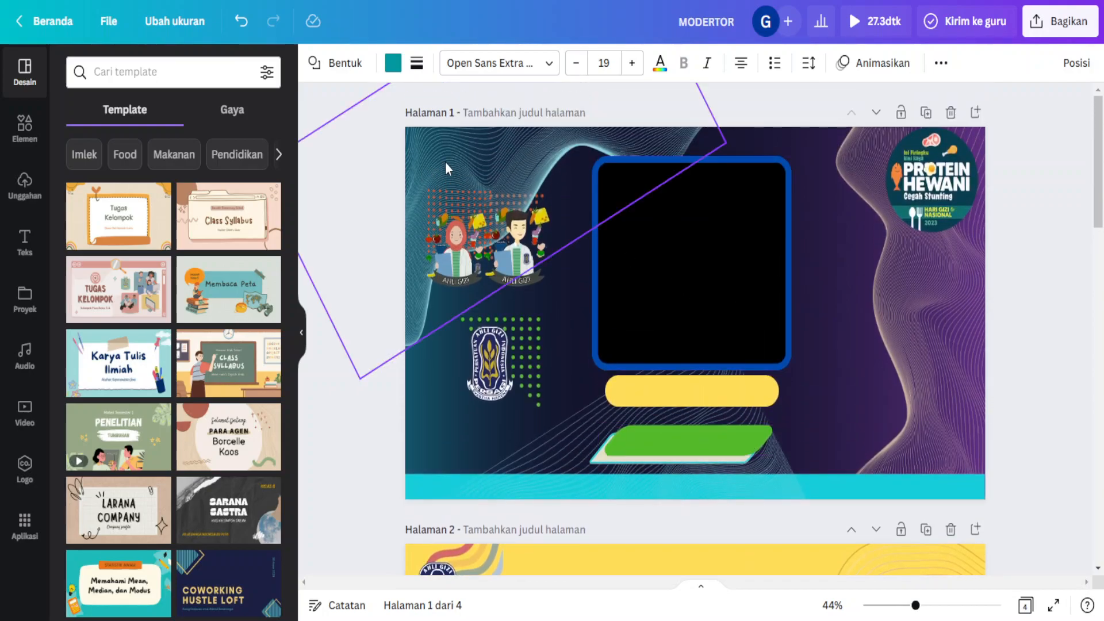
pyautogui.click(53, 22)
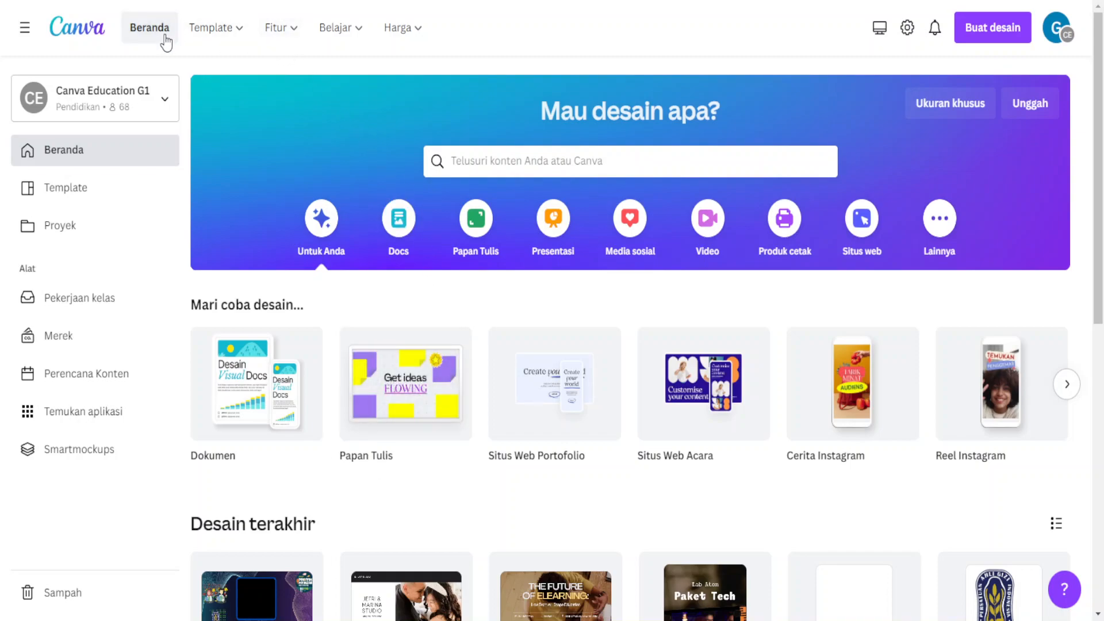
pyautogui.click(997, 44)
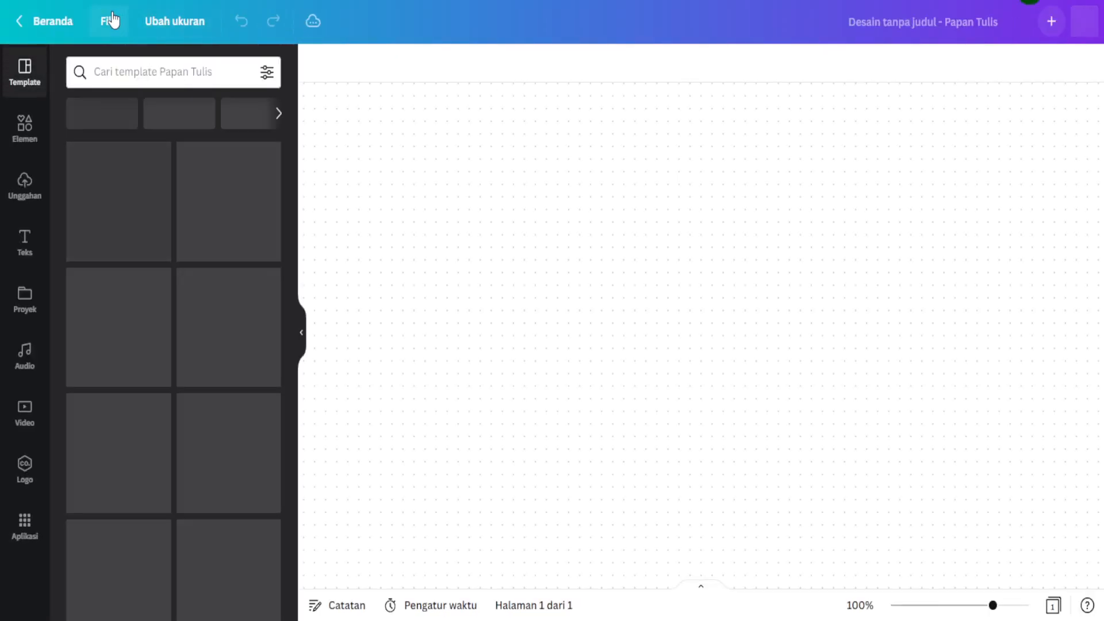
# Step: Copy and resize the blank whiteboard to a custom size of 1920 × 1080 pixels
pyautogui.click(178, 23)
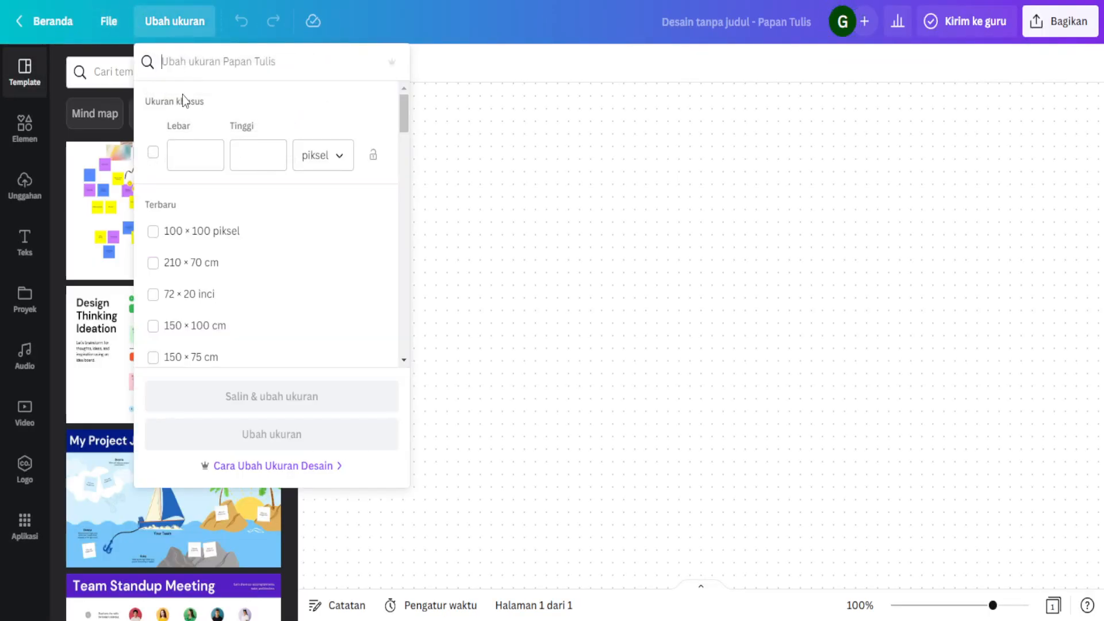
pyautogui.write('1920')
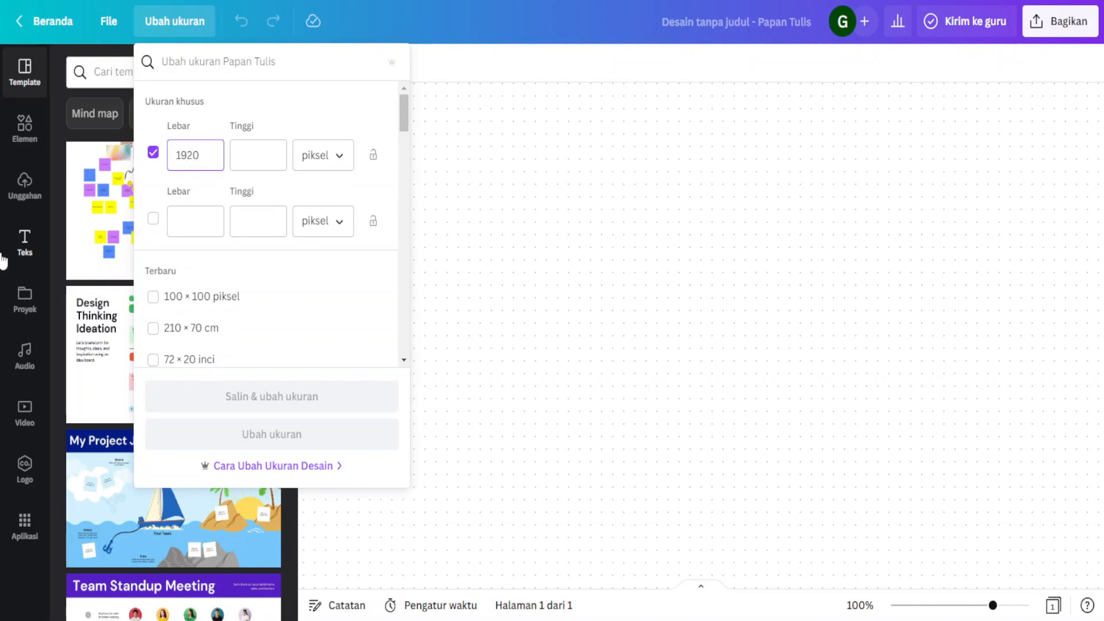
pyautogui.click(266, 154)
pyautogui.write('1080')
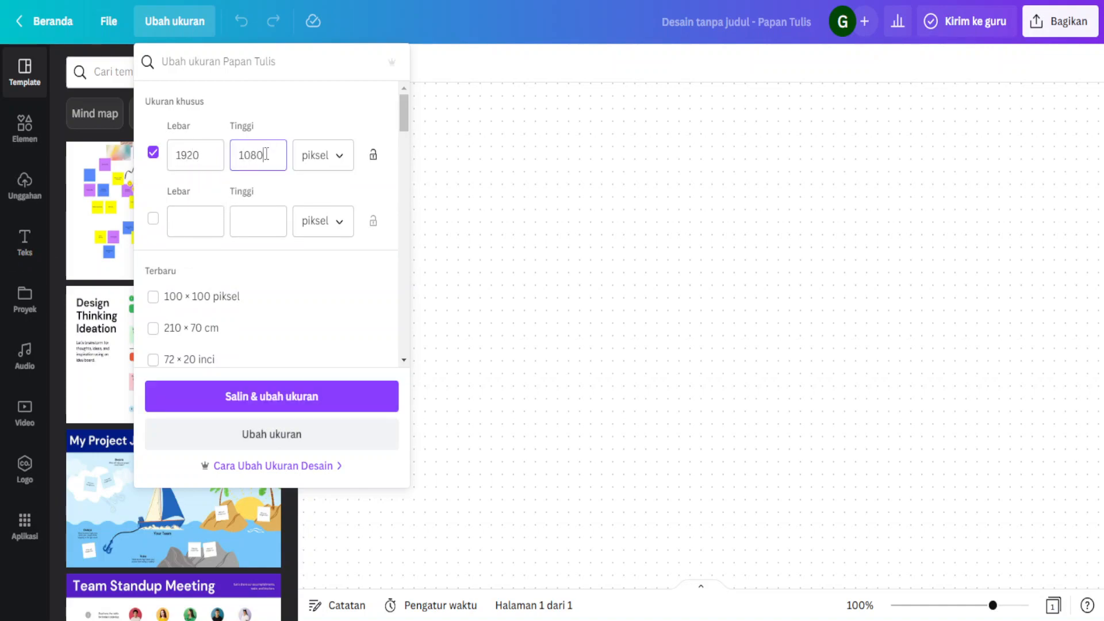
pyautogui.click(279, 404)
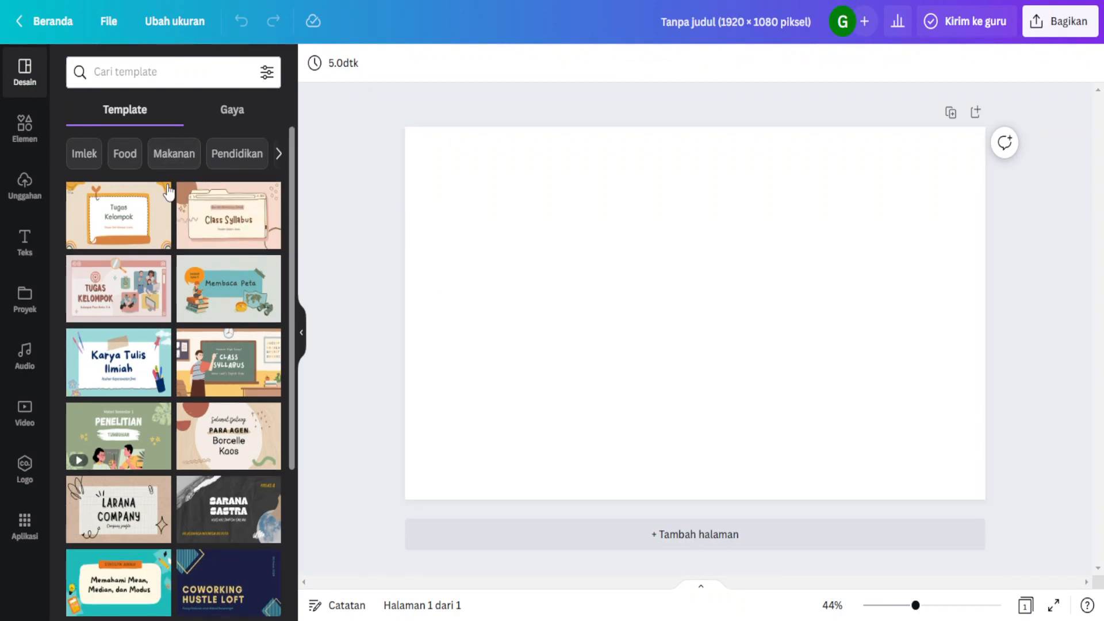
# Step: Browse the suggested templates for a suitable background design
pyautogui.scroll(-4, 168, 190)
pyautogui.scroll(-7, 167, 210)
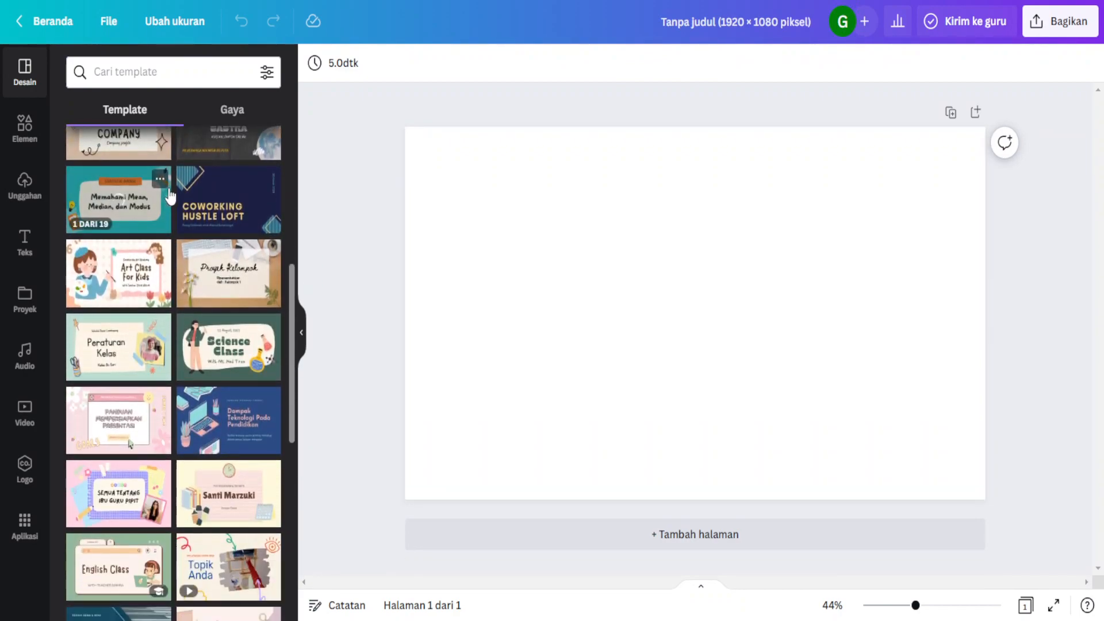
pyautogui.scroll(-8, 170, 194)
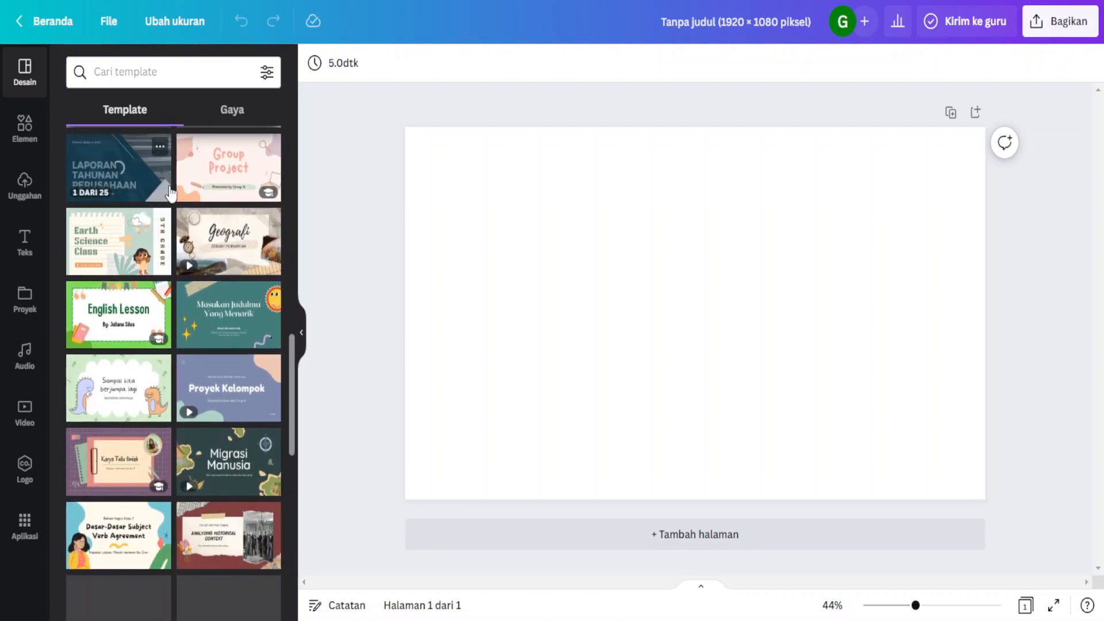
pyautogui.scroll(-6, 170, 194)
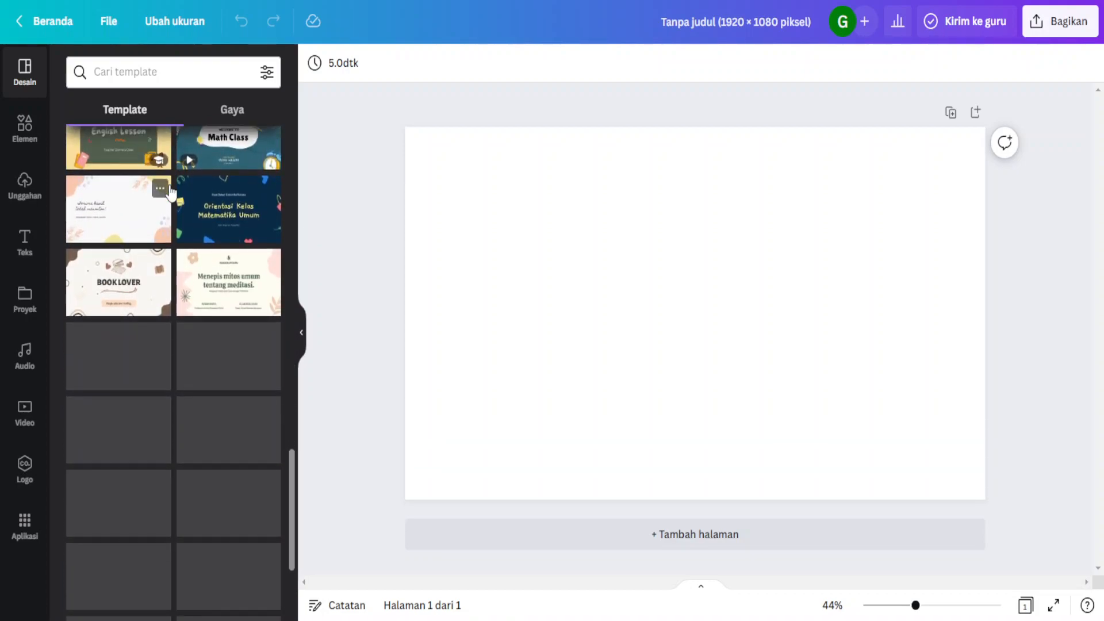
pyautogui.scroll(-4, 170, 192)
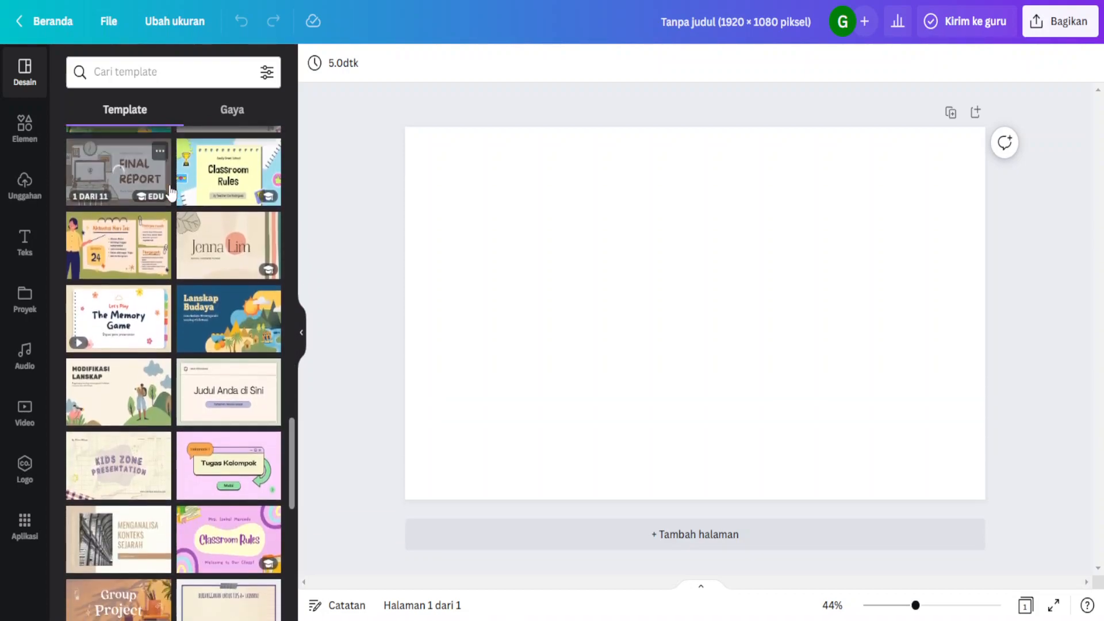
pyautogui.scroll(4, 170, 193)
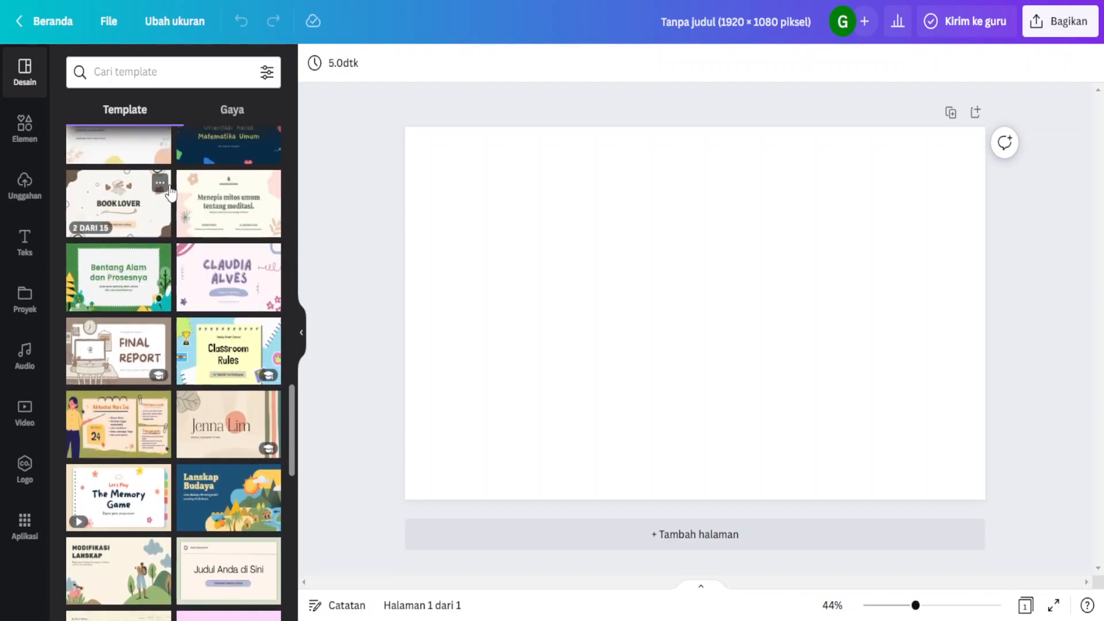
pyautogui.scroll(-7, 170, 193)
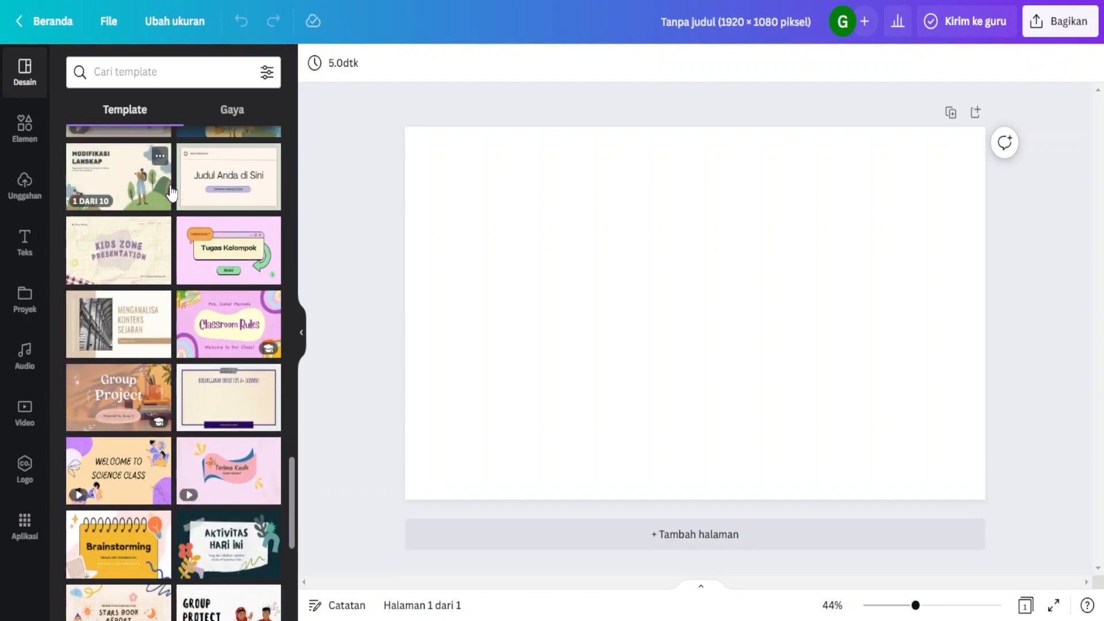
pyautogui.scroll(-3, 170, 193)
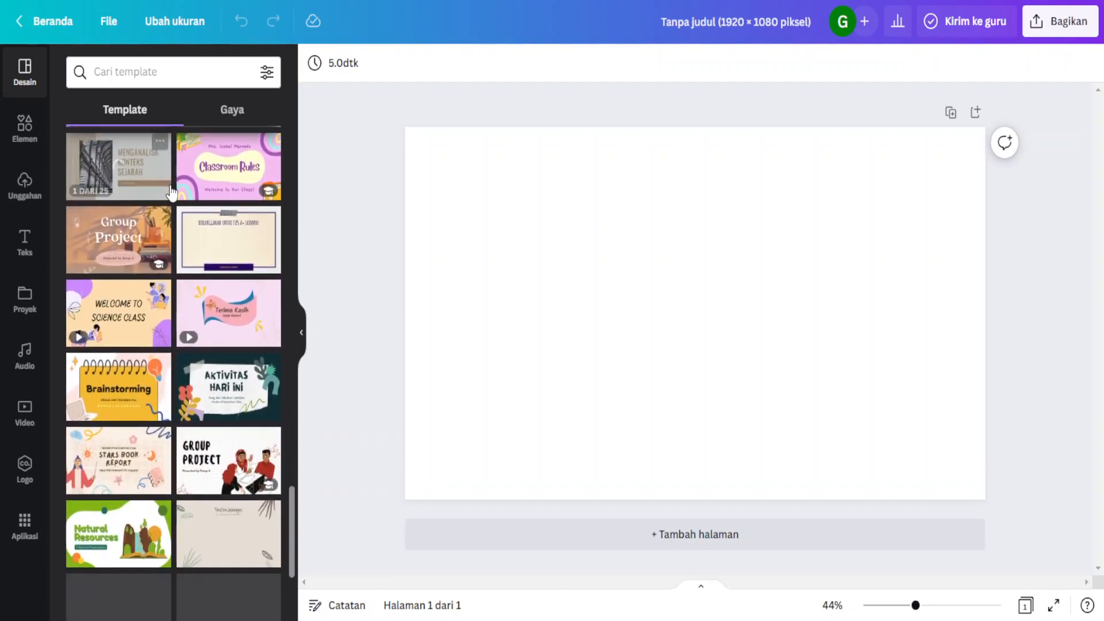
# Step: Search the templates for "black"
pyautogui.click(176, 70)
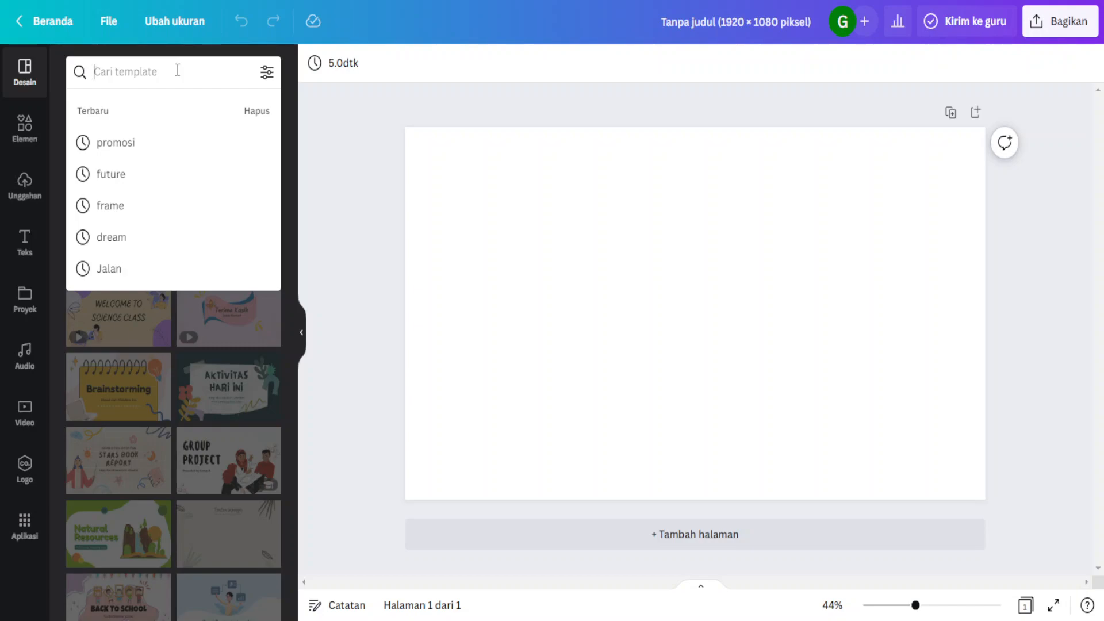
pyautogui.write('black')
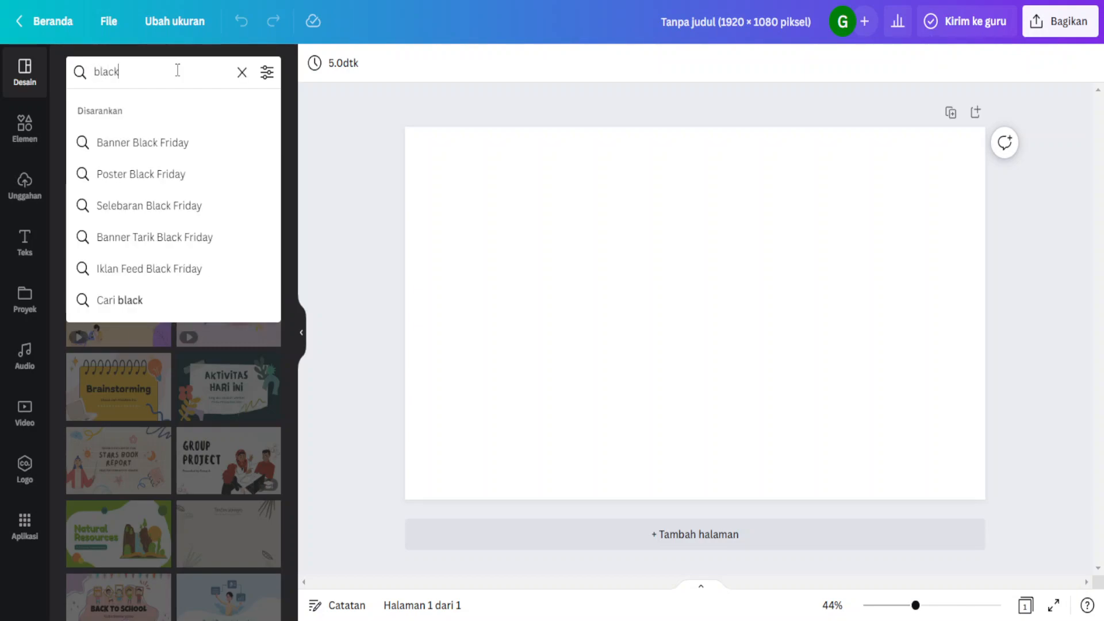
pyautogui.press('Return')
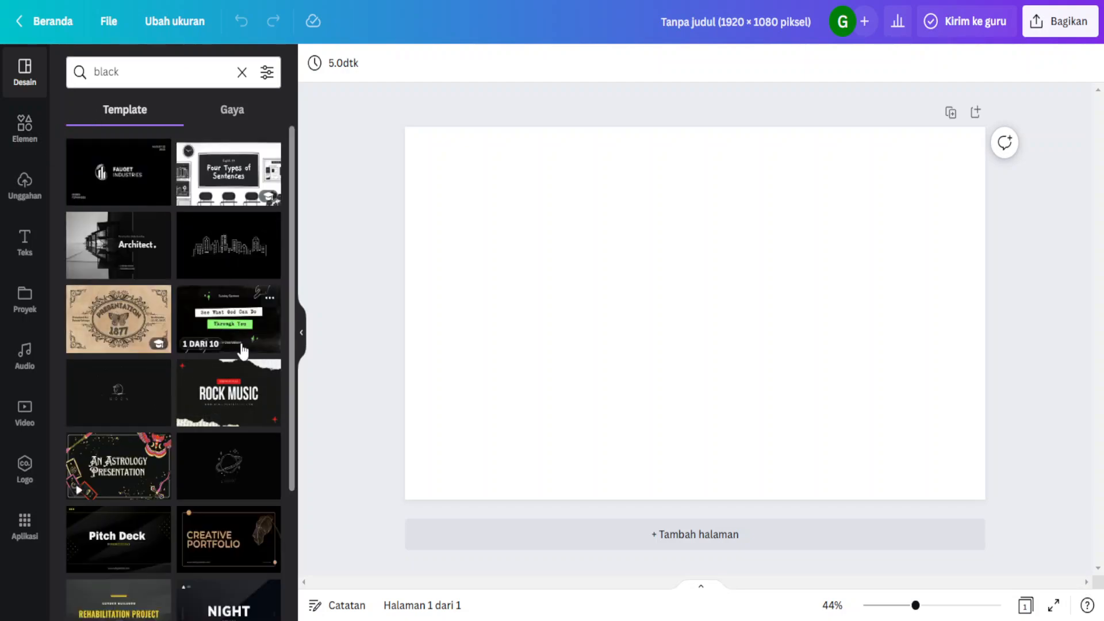
# Step: Replace the template search term with "white" and run the search
pyautogui.click(166, 71)
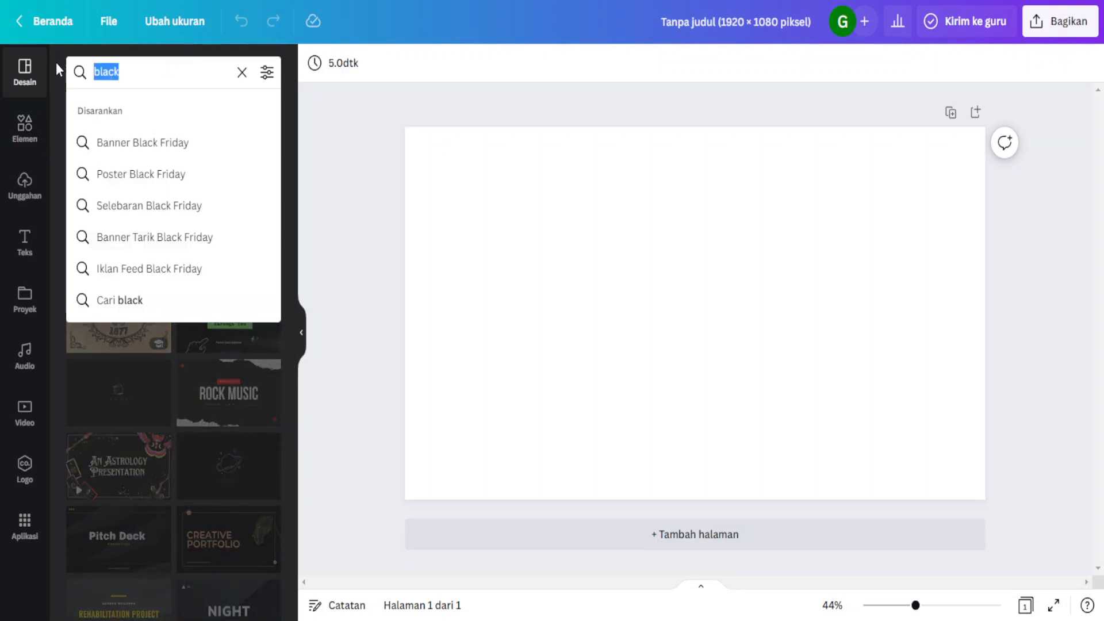
pyautogui.write('whiote')
pyautogui.press('BackSpace')
pyautogui.press('BackSpace')
pyautogui.press('BackSpace')
pyautogui.write('te')
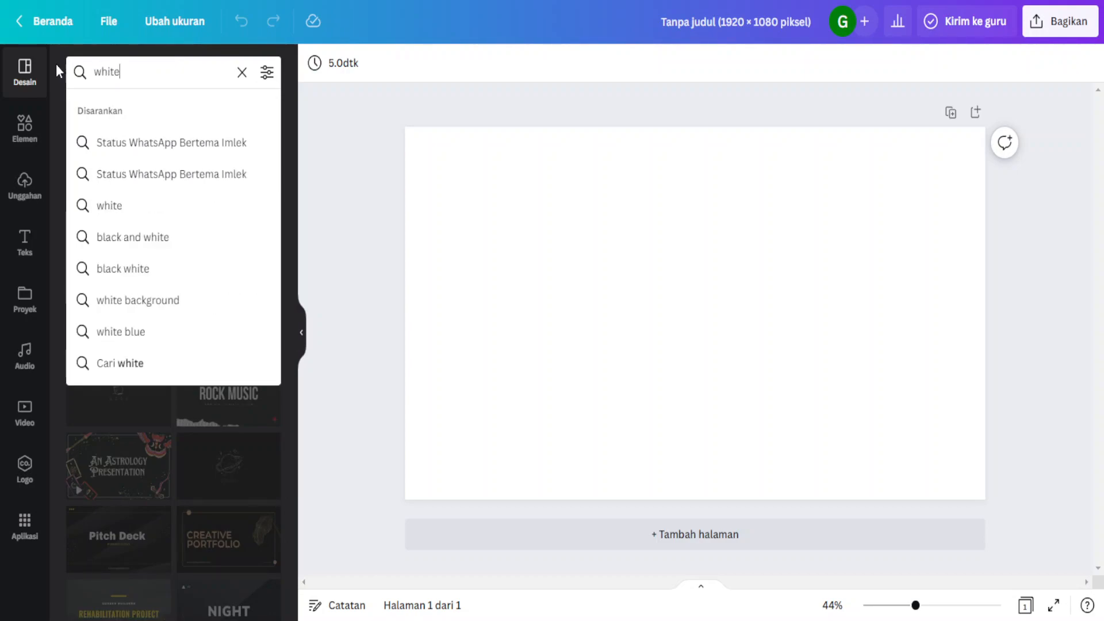
pyautogui.press('Return')
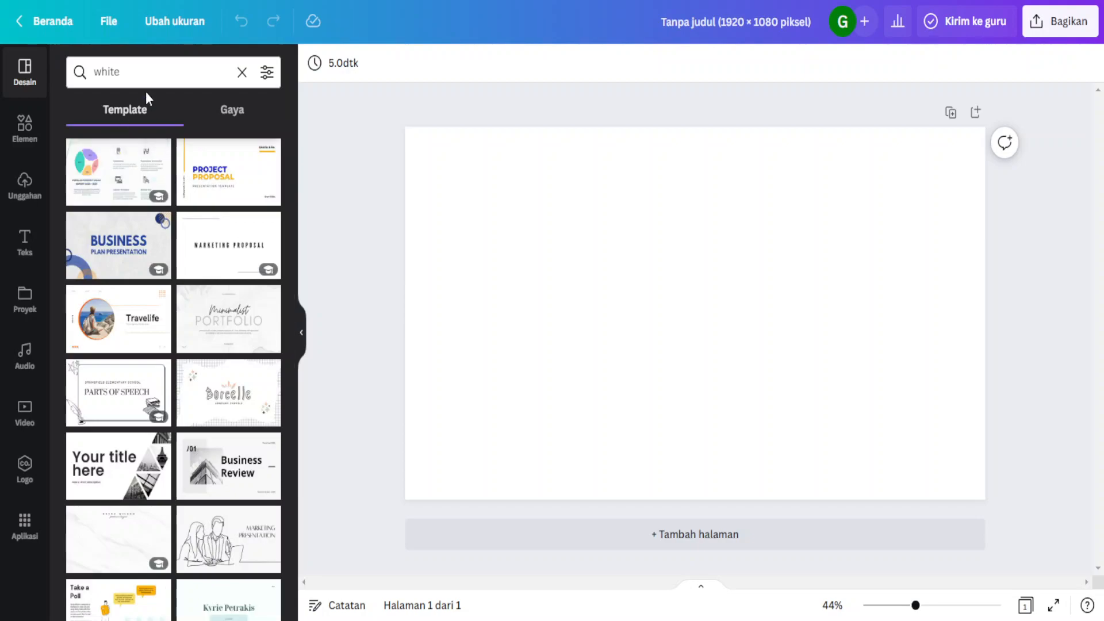
# Step: Search the templates for "future" and look through the resulting designs
pyautogui.click(150, 69)
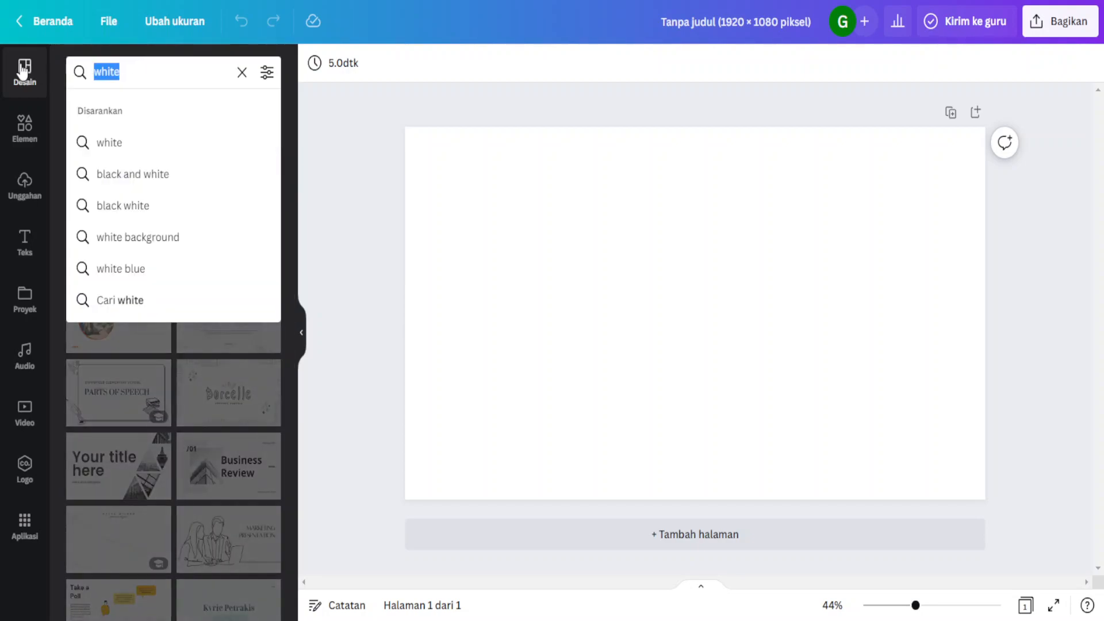
pyautogui.write('future')
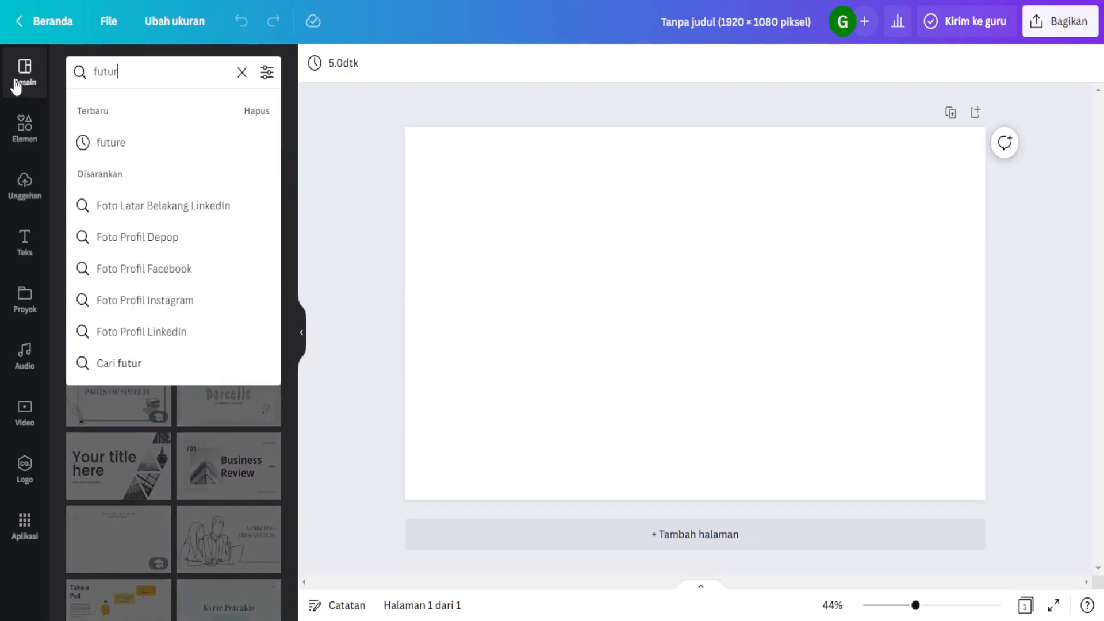
pyautogui.press('Return')
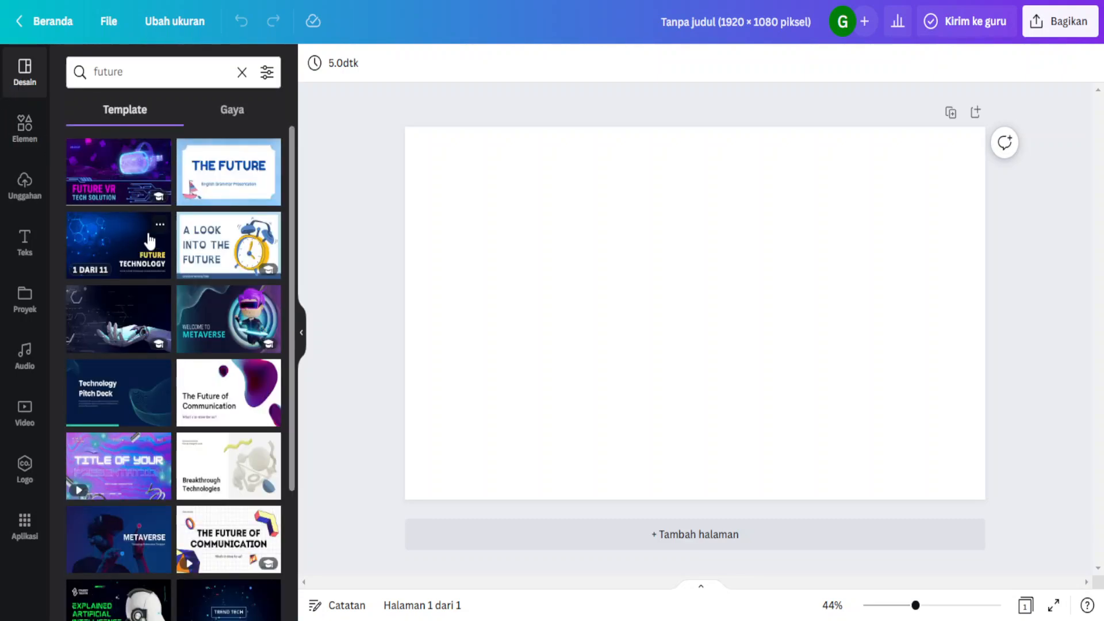
pyautogui.scroll(-1, 149, 240)
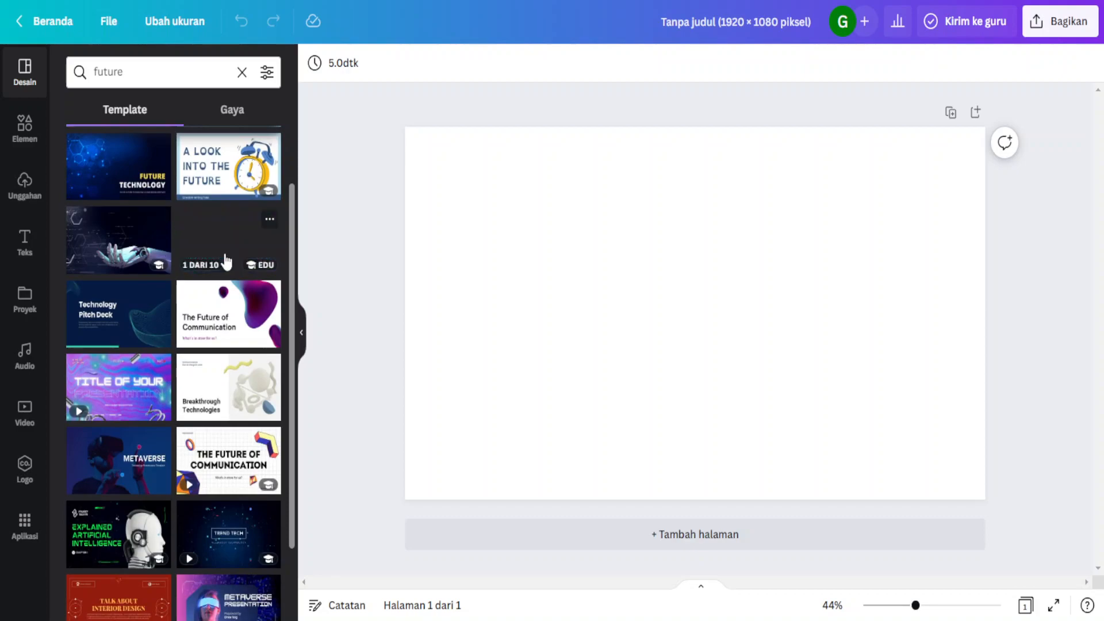
pyautogui.scroll(-3, 121, 270)
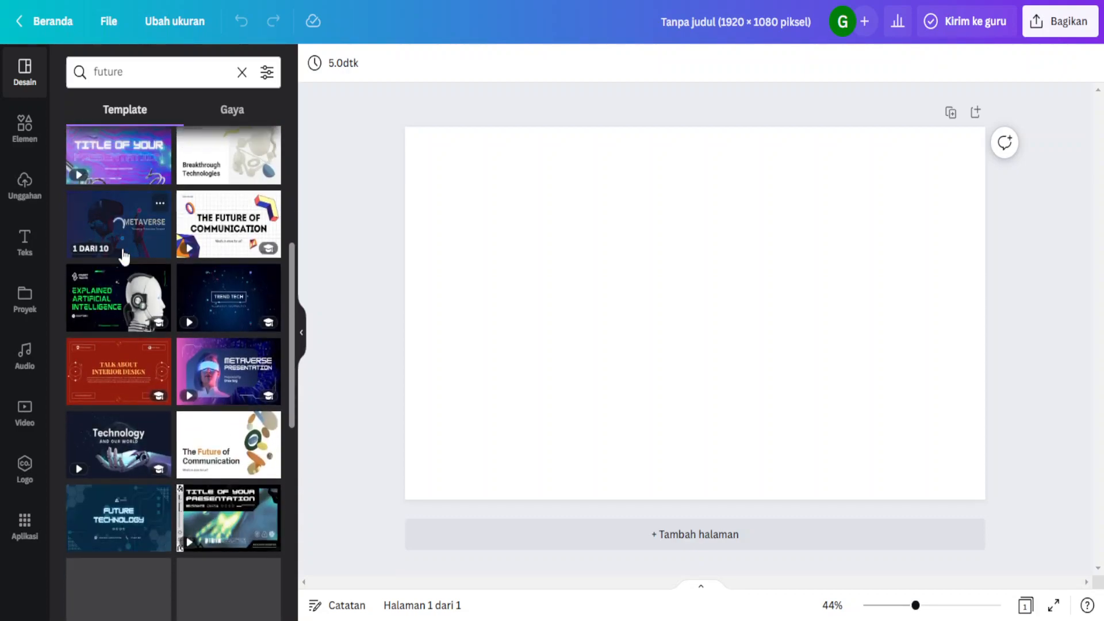
pyautogui.scroll(-2, 123, 256)
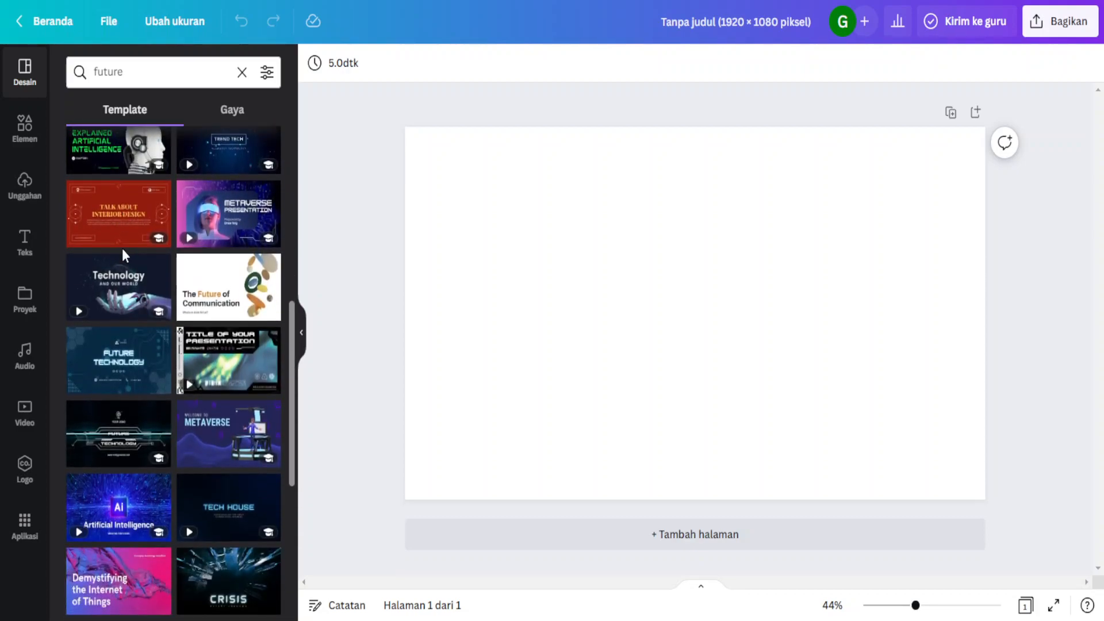
# Step: Apply the pink-purple template with the 3D VR character and floating spheres from the "future" results to the blank page
pyautogui.scroll(-2, 124, 256)
pyautogui.scroll(-2, 122, 256)
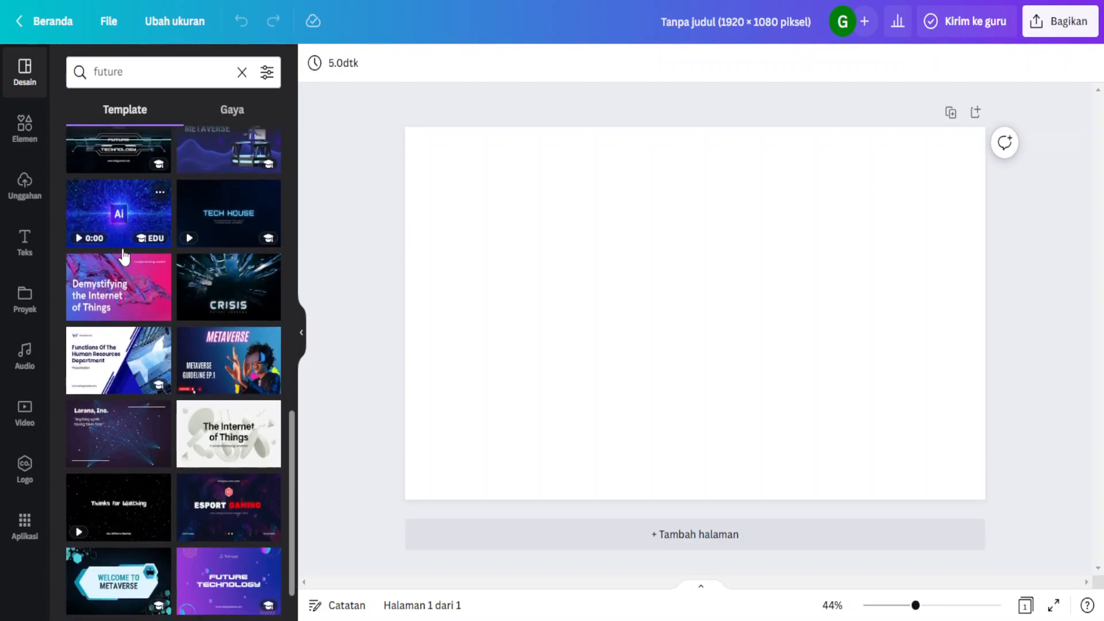
pyautogui.scroll(-2, 123, 256)
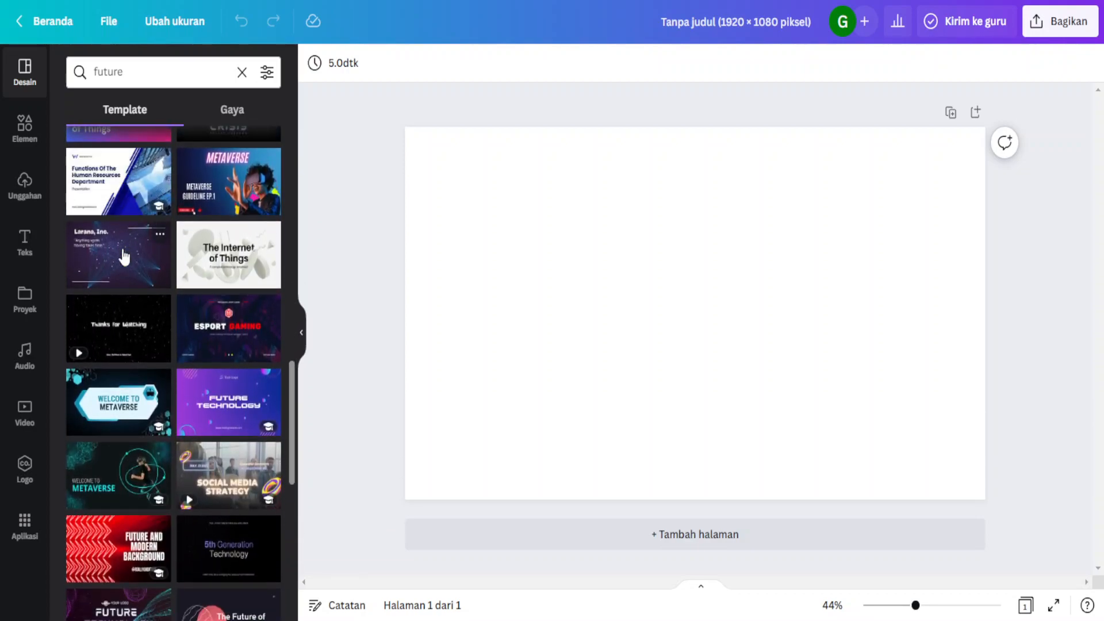
pyautogui.scroll(-3, 138, 252)
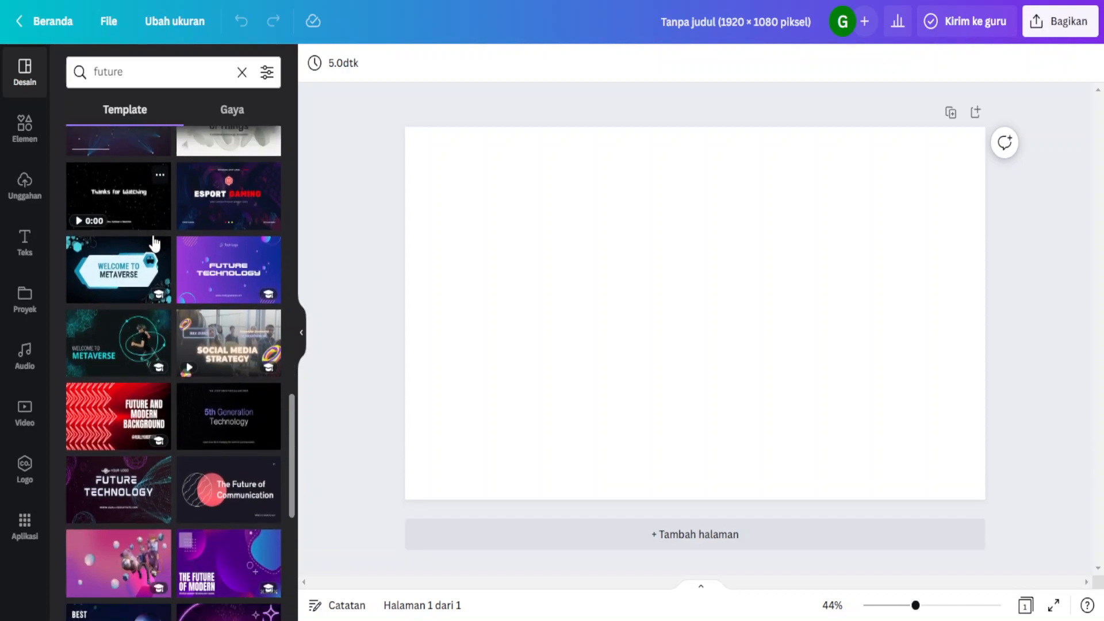
pyautogui.scroll(-1, 154, 244)
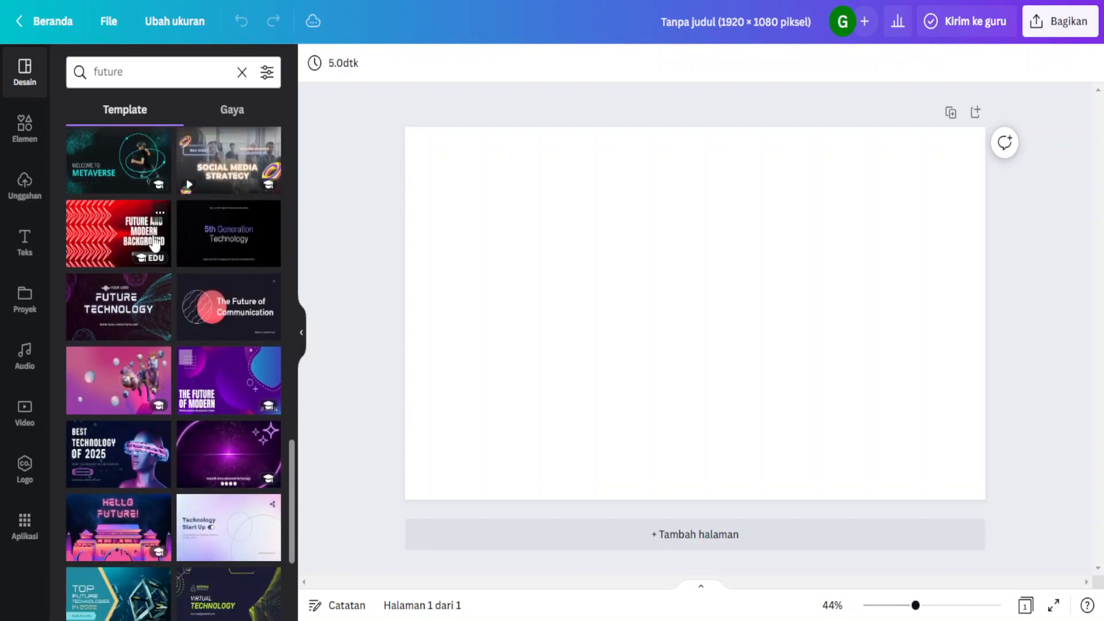
pyautogui.scroll(-1, 154, 244)
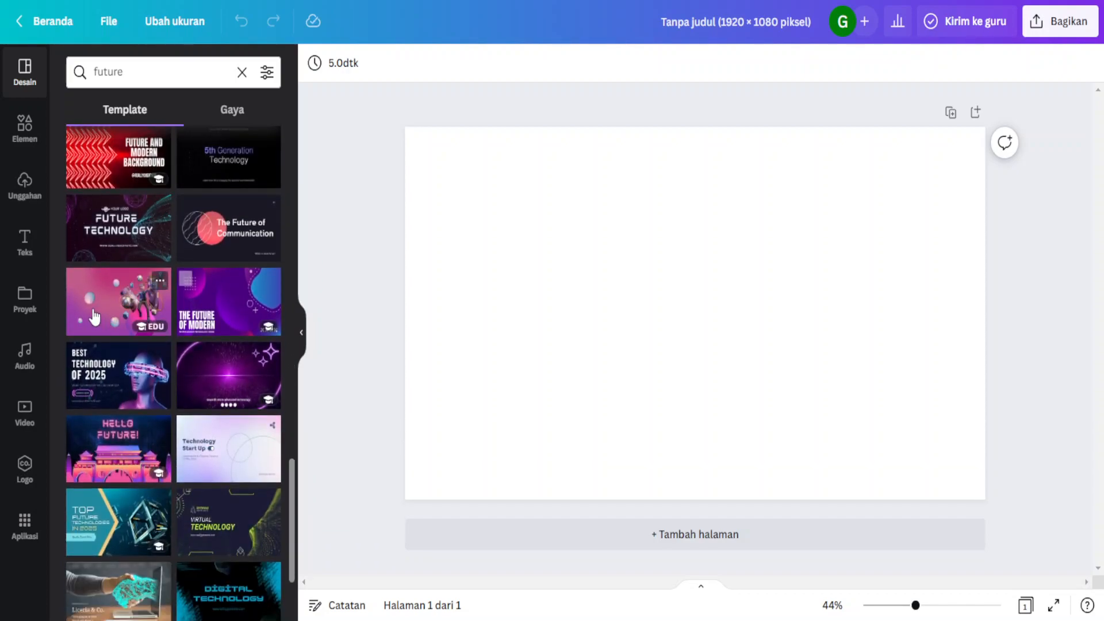
pyautogui.click(107, 313)
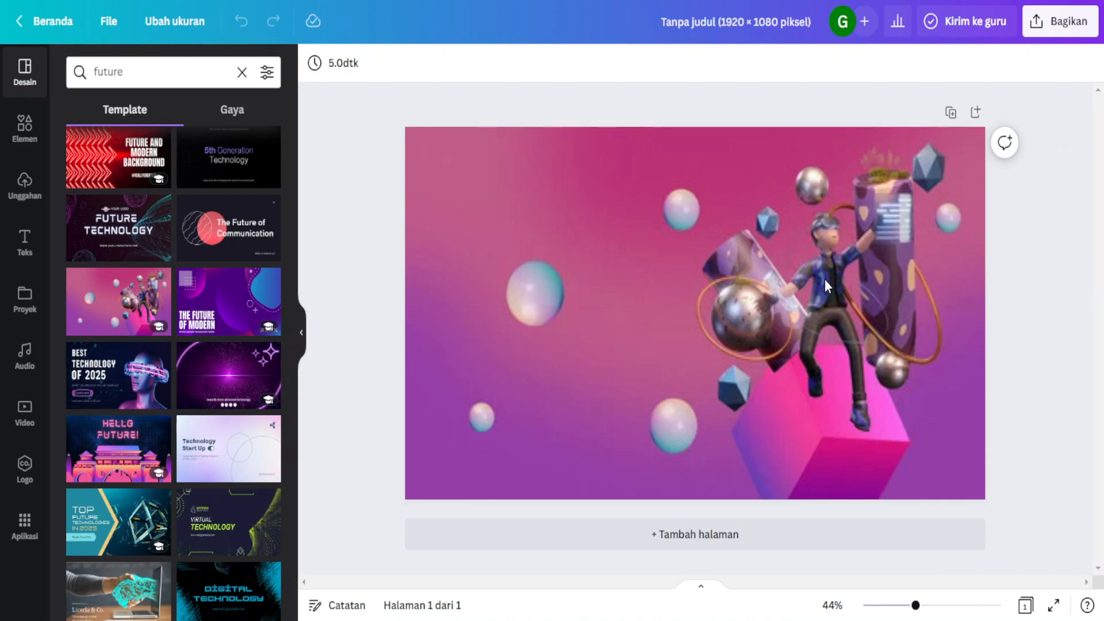
# Step: Move the VR character illustration from the pink cube to the page's left edge, partly overhanging it
pyautogui.click(670, 238)
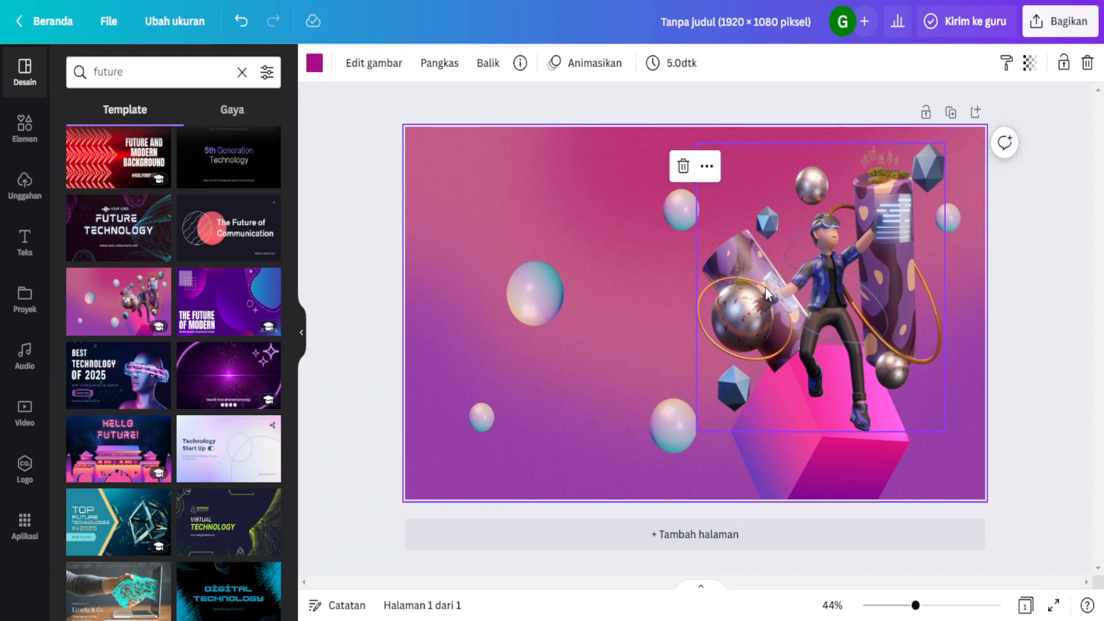
pyautogui.click(829, 263)
pyautogui.moveTo(825, 270); pyautogui.dragTo(437, 284)
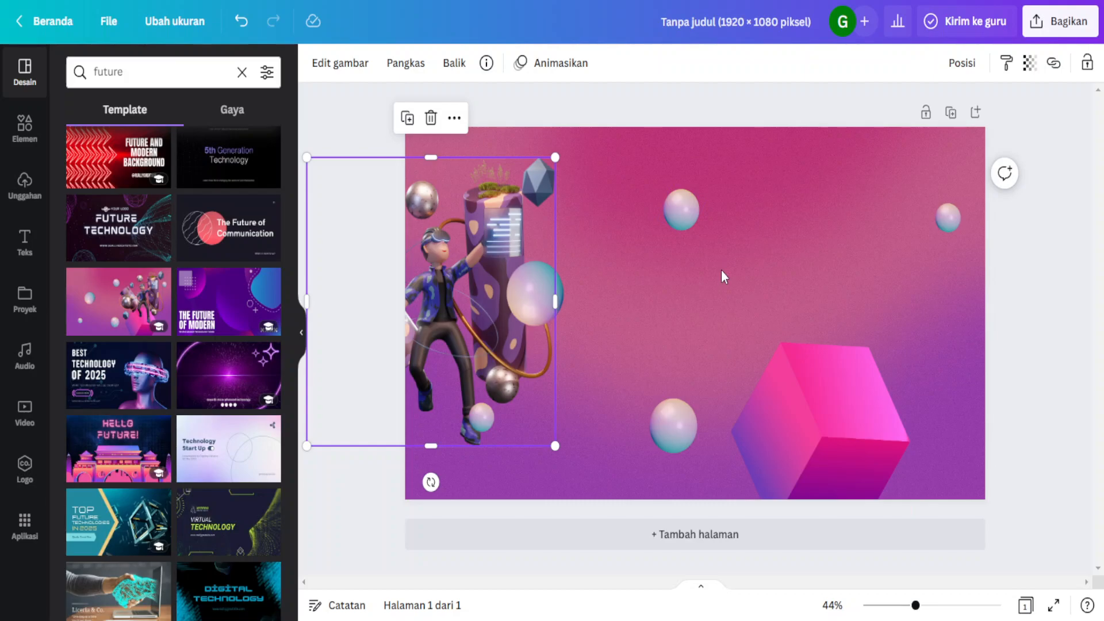
# Step: Add a rounded square shape and enlarge it into a video frame in the upper middle of the page
pyautogui.click(23, 131)
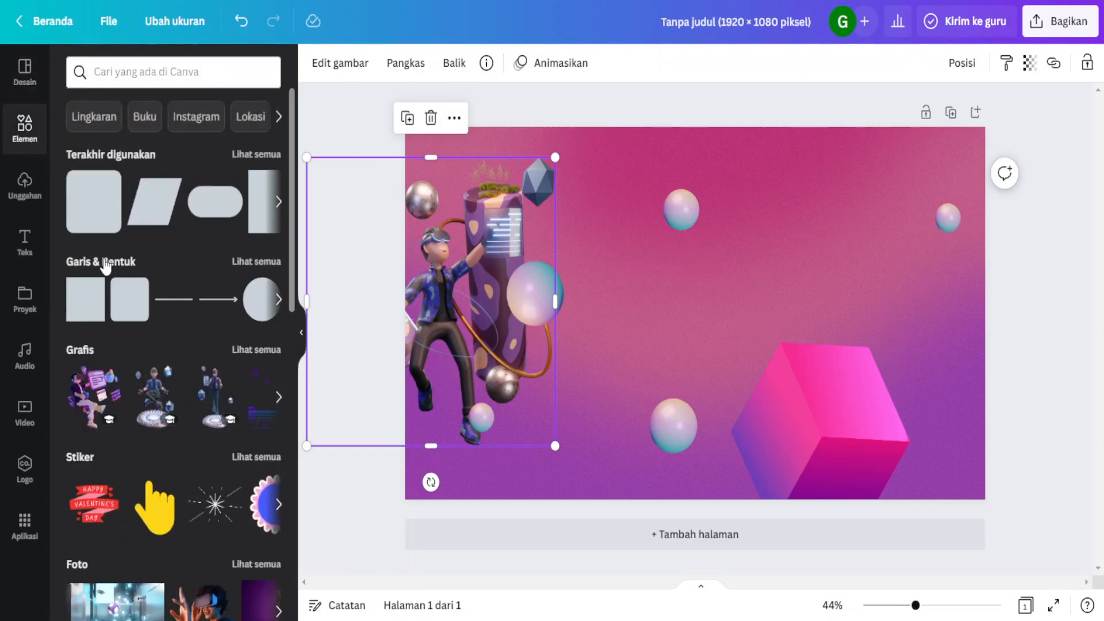
pyautogui.click(102, 211)
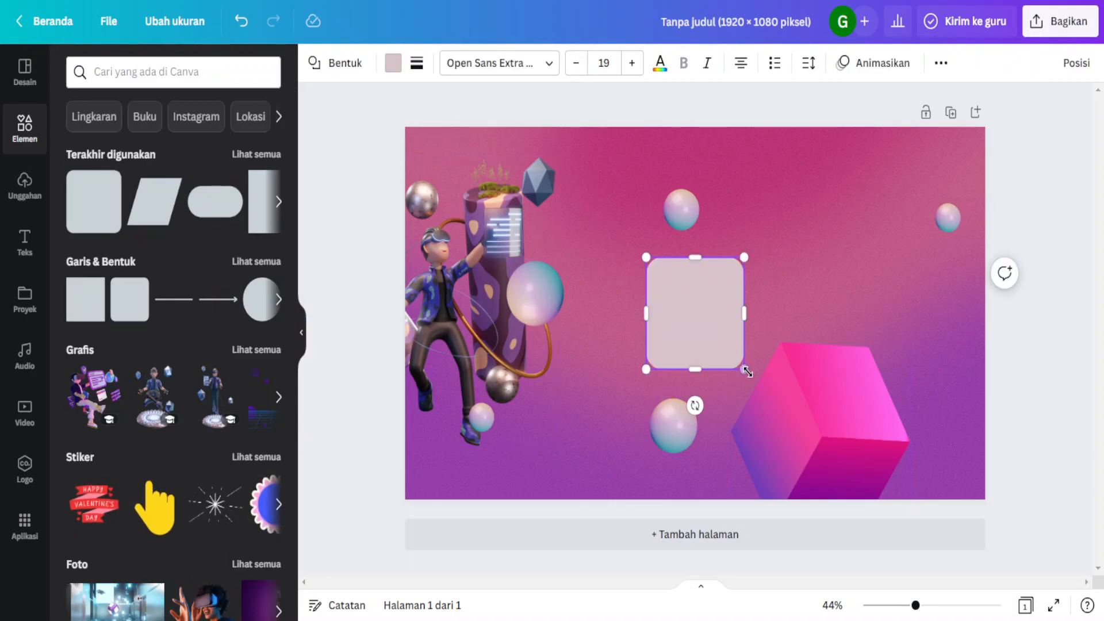
pyautogui.moveTo(744, 369); pyautogui.dragTo(688, 275)
pyautogui.moveTo(714, 312); pyautogui.dragTo(790, 387)
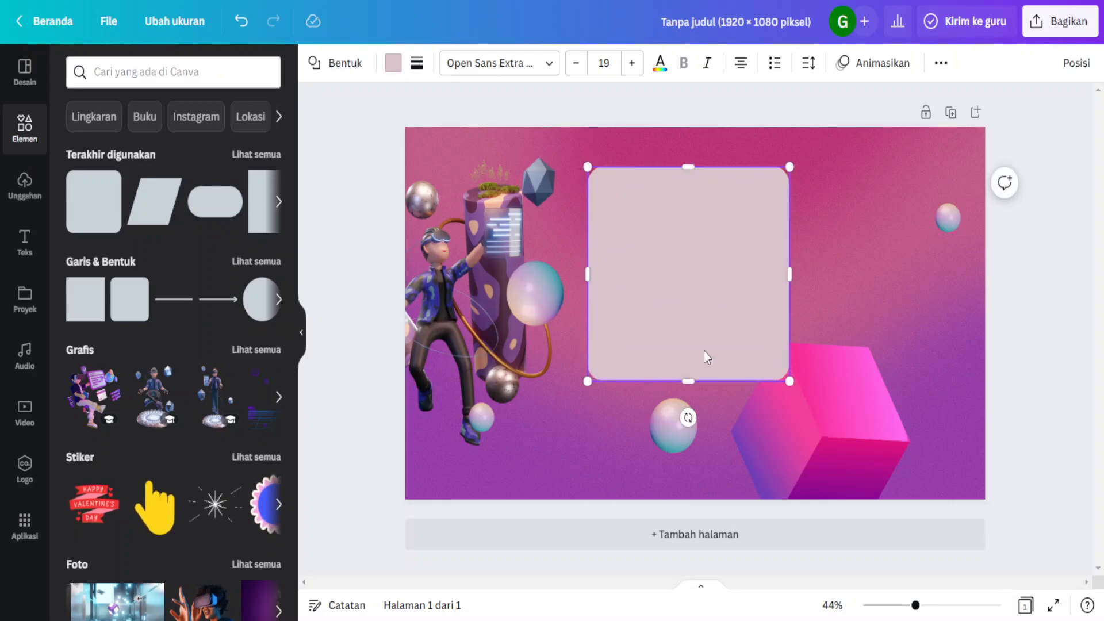
# Step: Give the rounded square a solid border with line thickness 38 and corner rounding 72
pyautogui.click(416, 63)
pyautogui.click(470, 120)
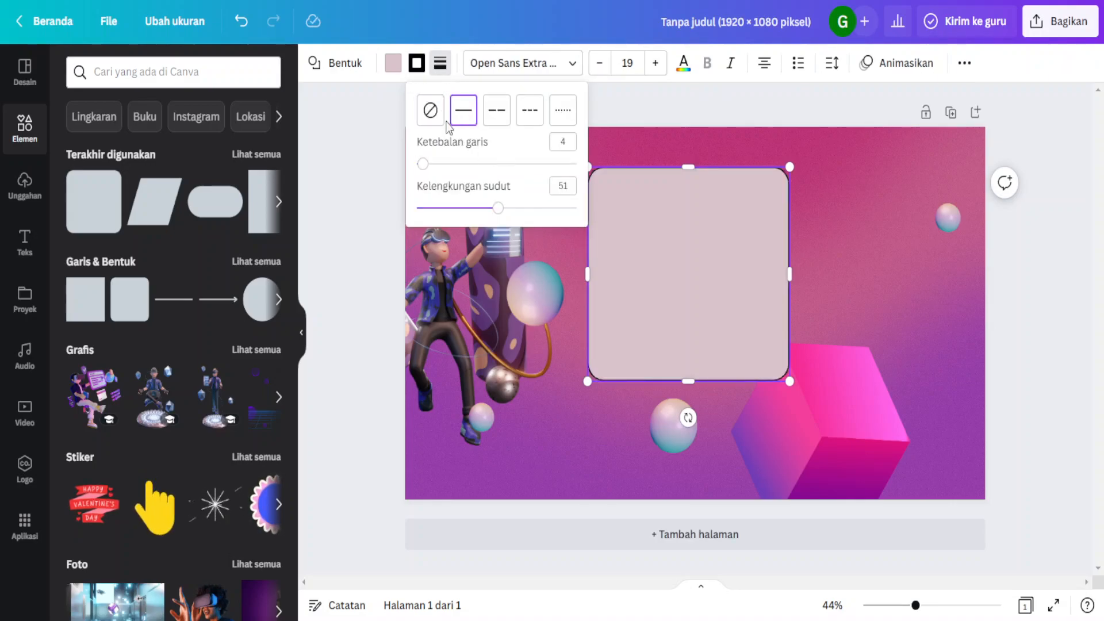
pyautogui.moveTo(423, 165); pyautogui.dragTo(531, 208)
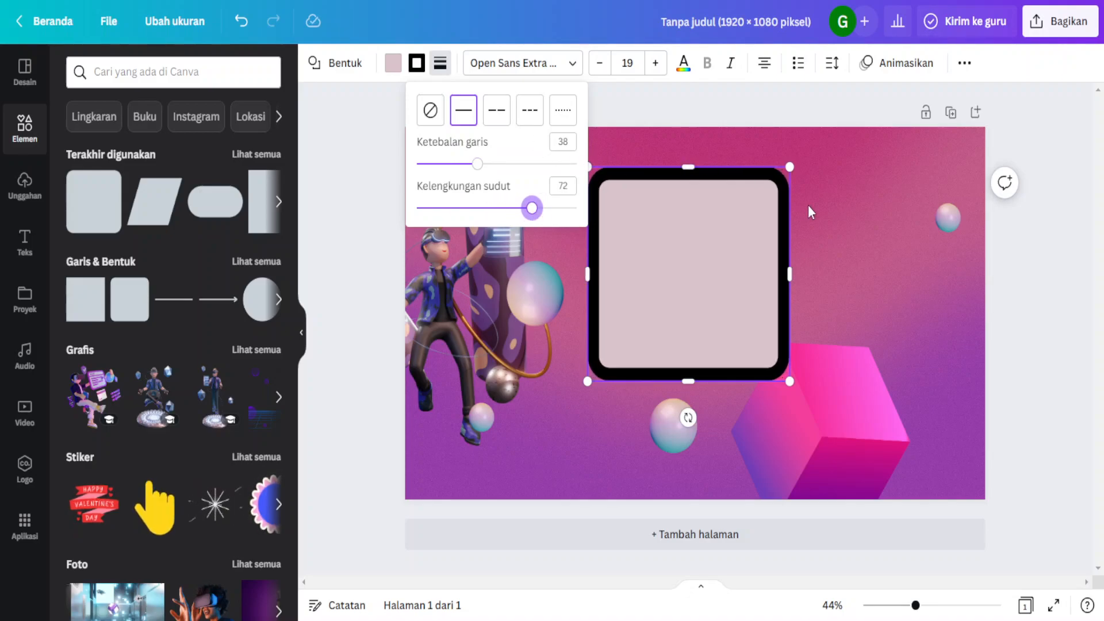
pyautogui.click(835, 212)
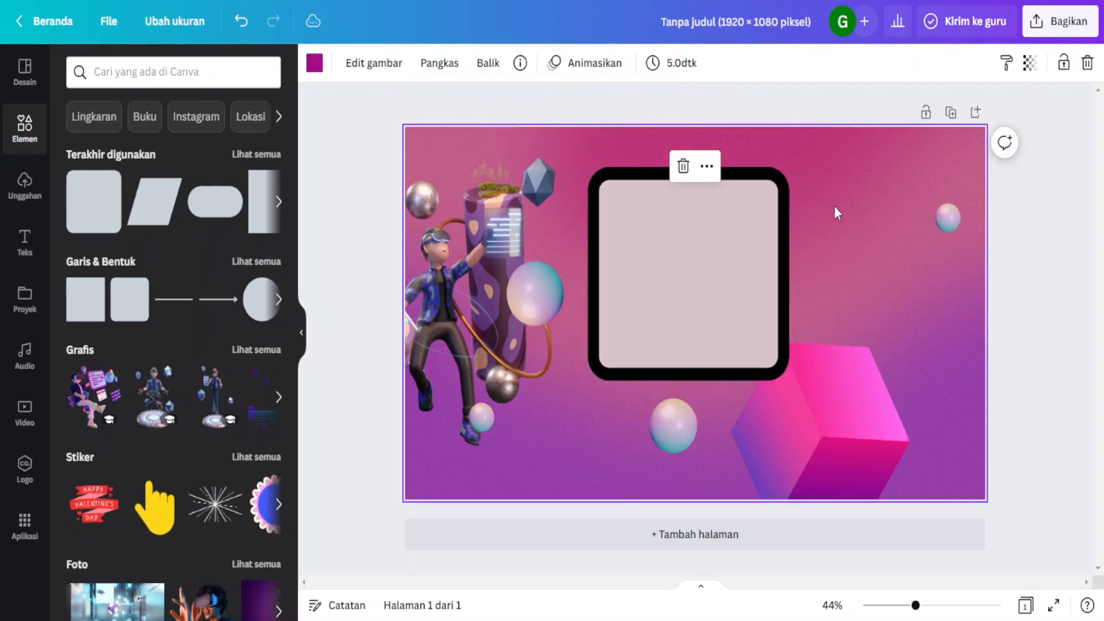
# Step: Colour the rounded square's border with the tan-gold photo colour and fill its interior with black
pyautogui.doubleClick(647, 248)
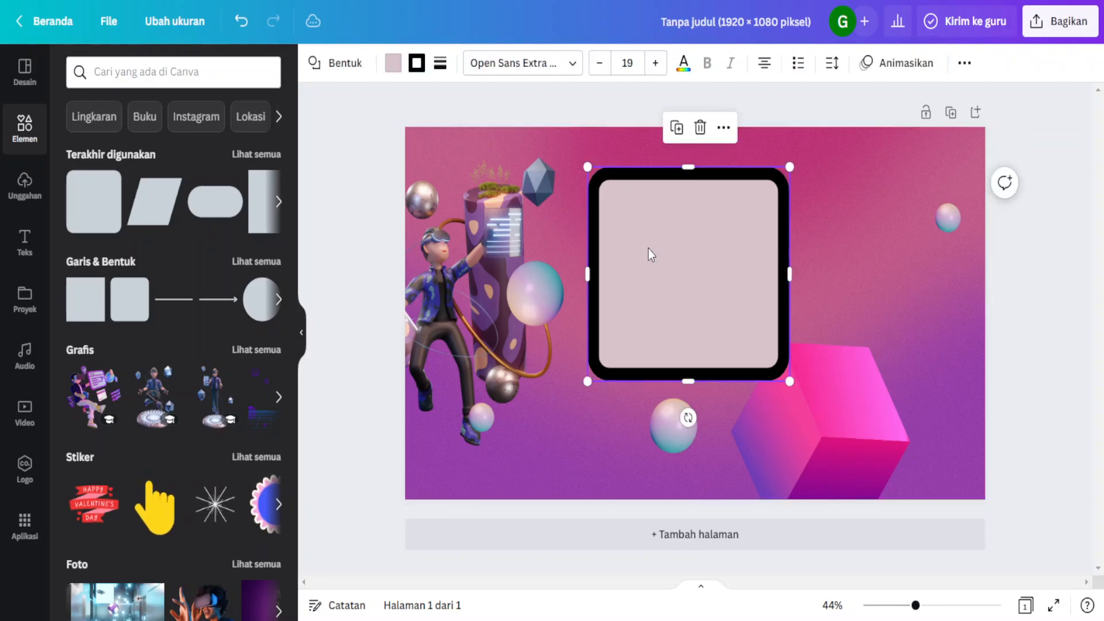
pyautogui.click(410, 68)
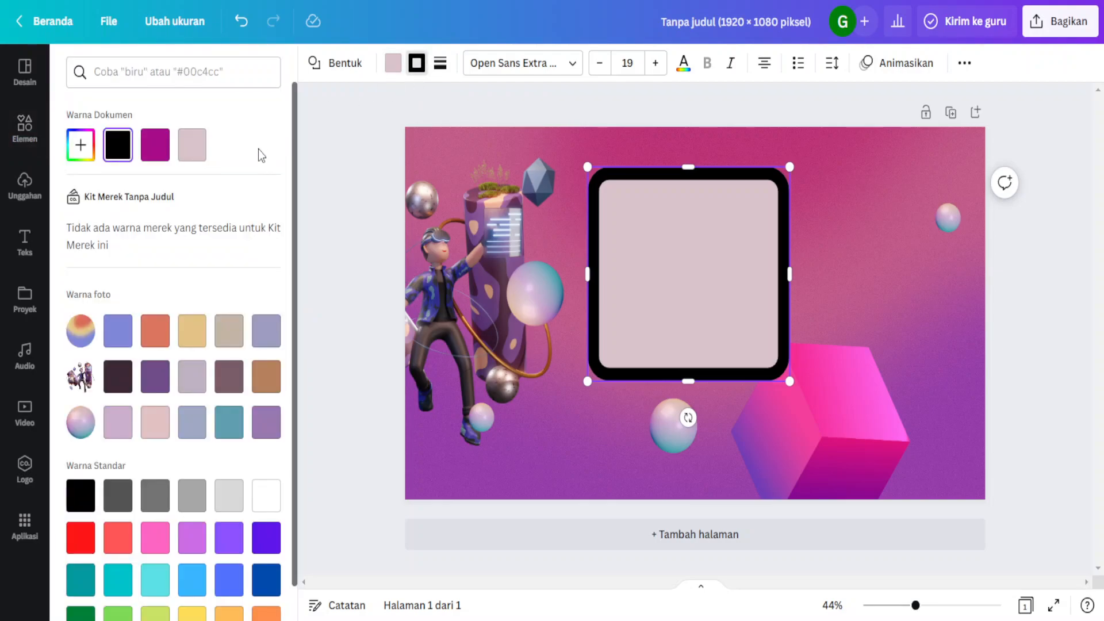
pyautogui.click(192, 331)
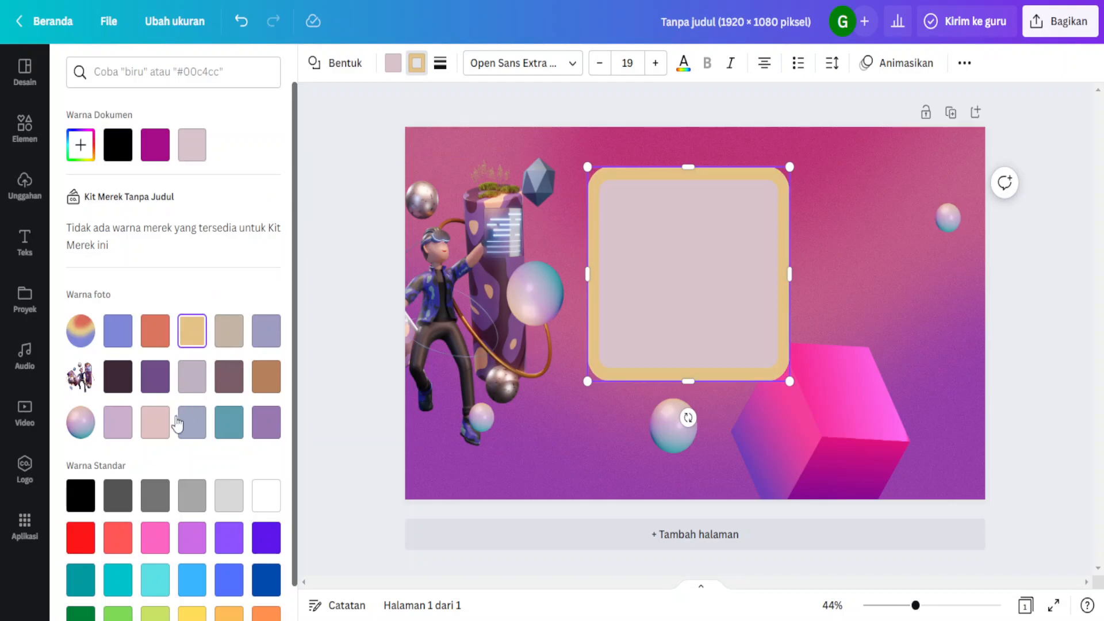
pyautogui.click(154, 583)
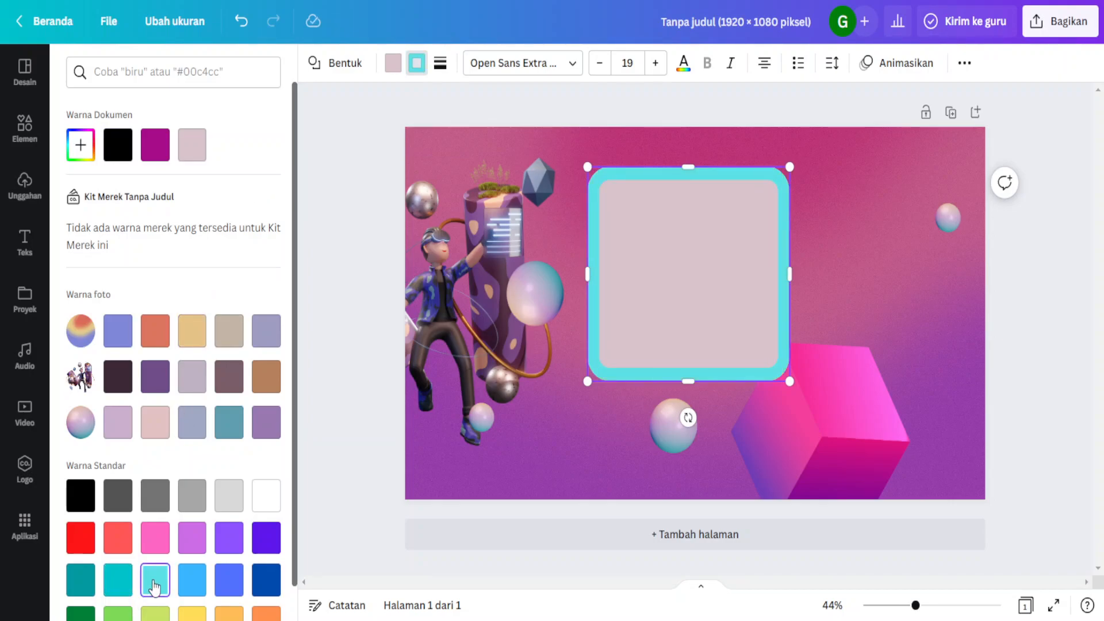
pyautogui.click(224, 507)
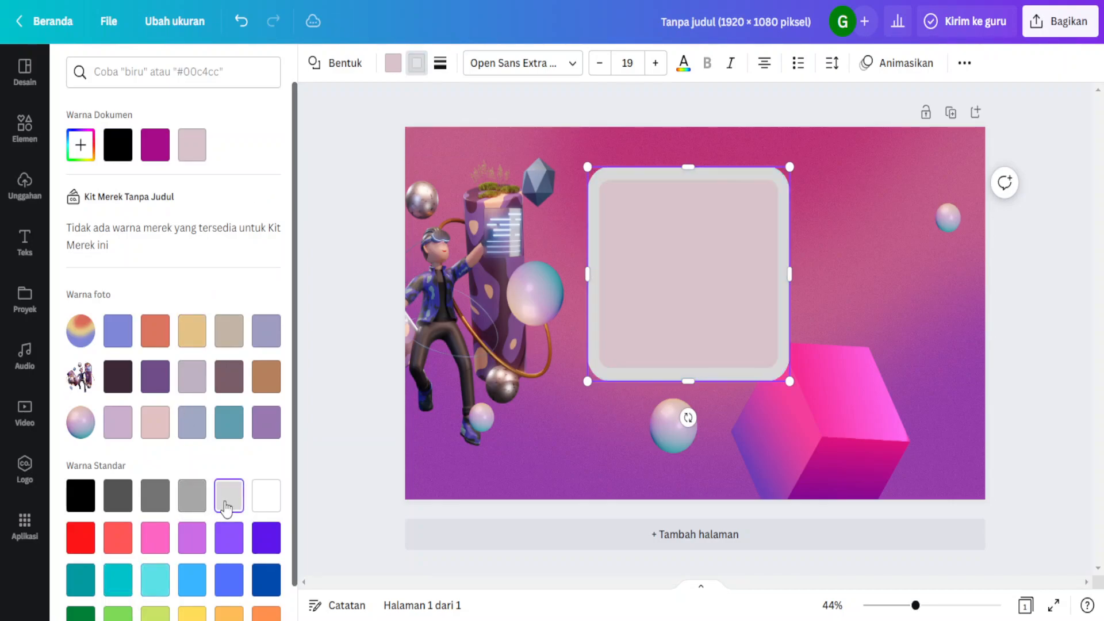
pyautogui.click(198, 341)
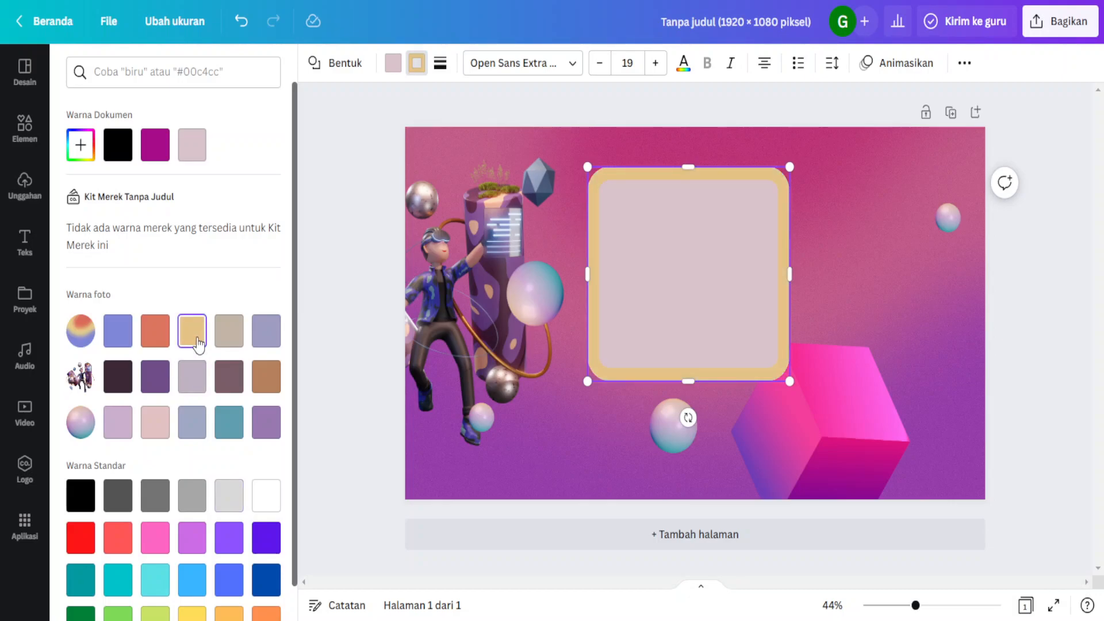
pyautogui.click(391, 68)
pyautogui.click(153, 146)
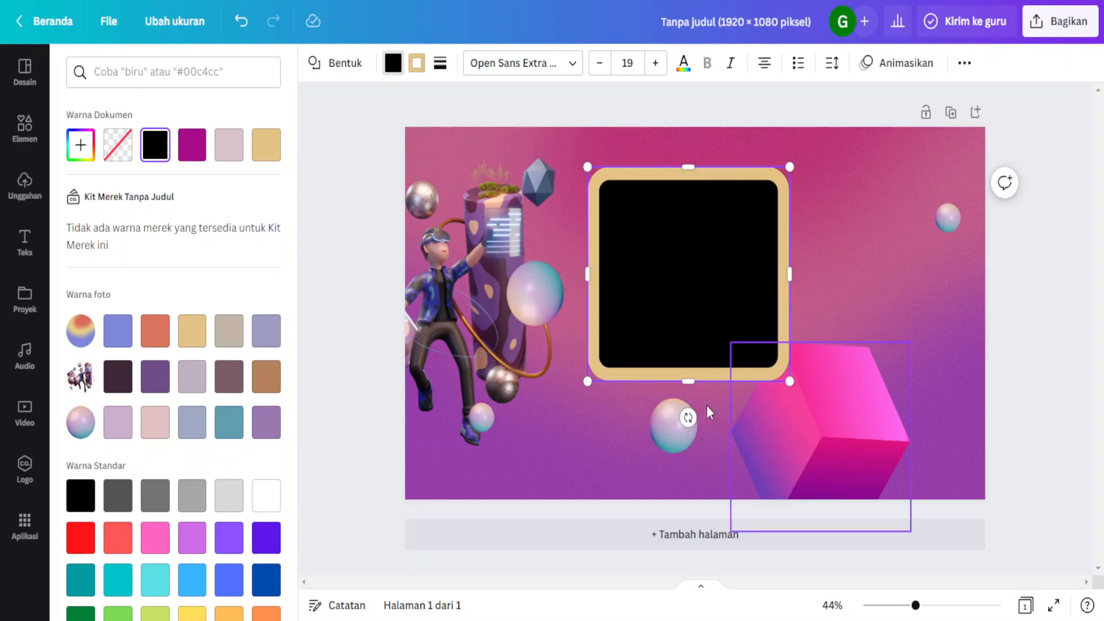
# Step: Add a second rounded rectangle and reshape it into a flat bar directly below the frame, about as wide as the frame
pyautogui.click(28, 129)
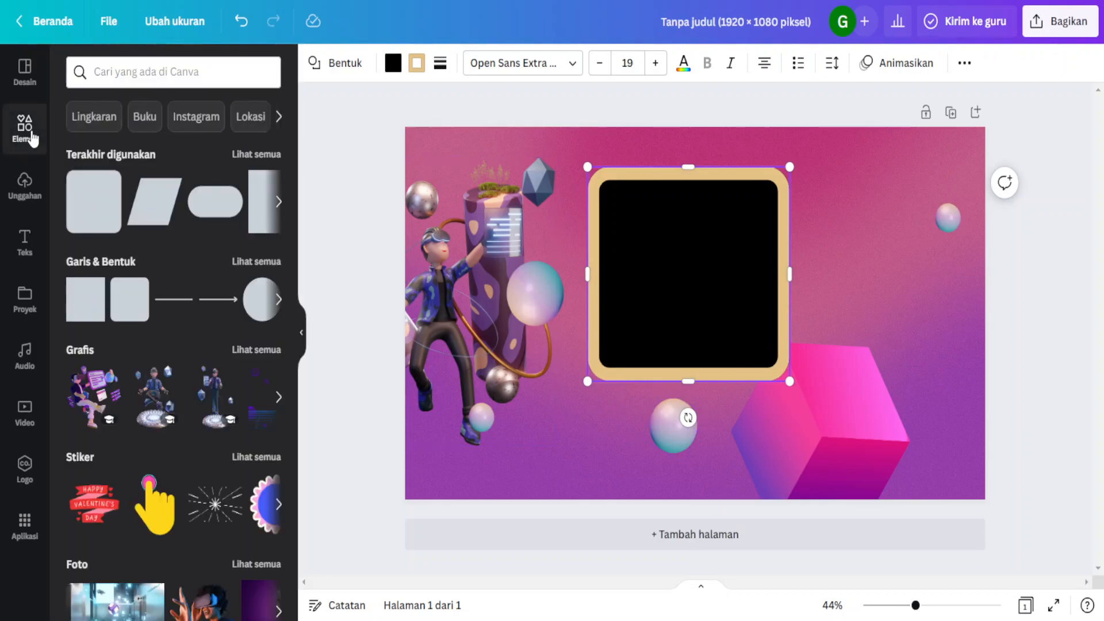
pyautogui.click(131, 299)
pyautogui.moveTo(715, 318); pyautogui.dragTo(656, 421)
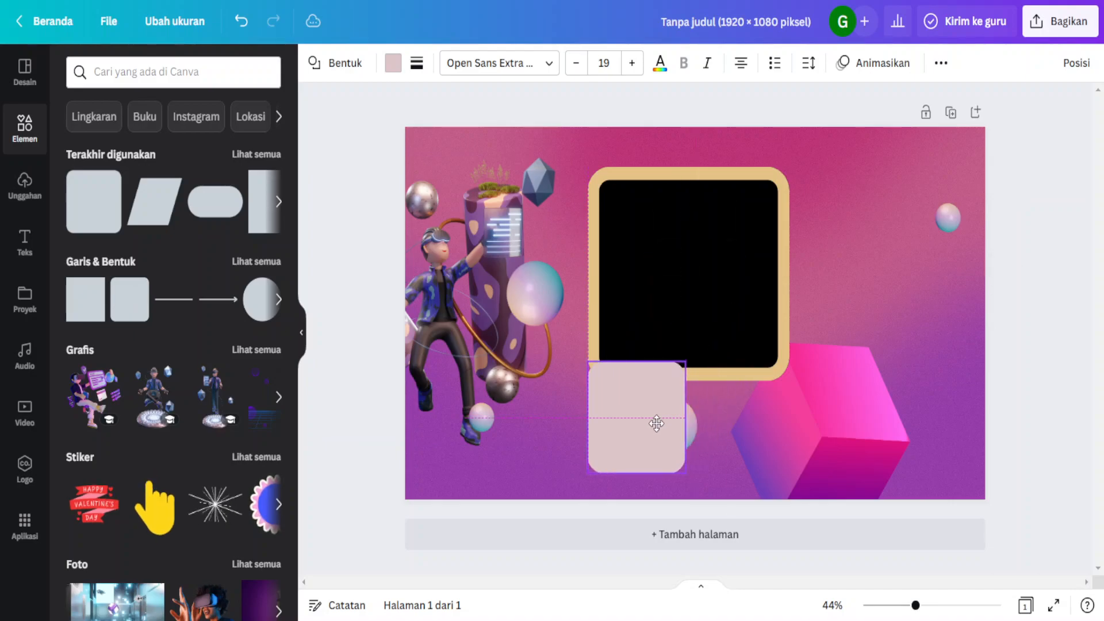
pyautogui.moveTo(638, 476); pyautogui.dragTo(726, 419)
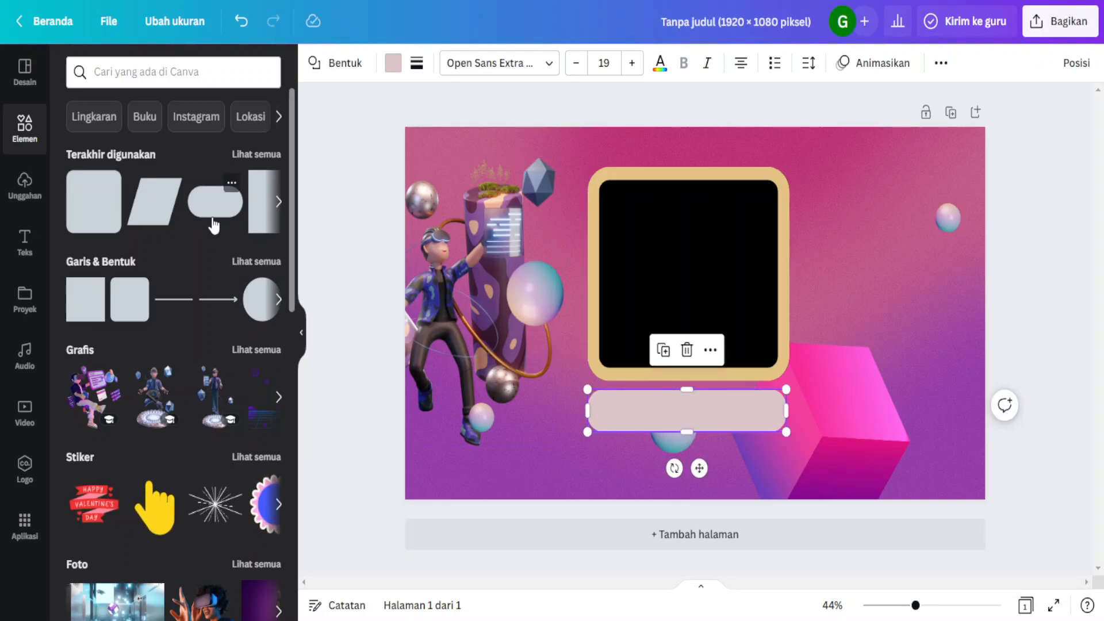
# Step: Add a flattened parallelogram below the rounded bar, stretch it to the frame's width and fill it with the border's tan-gold colour
pyautogui.click(161, 214)
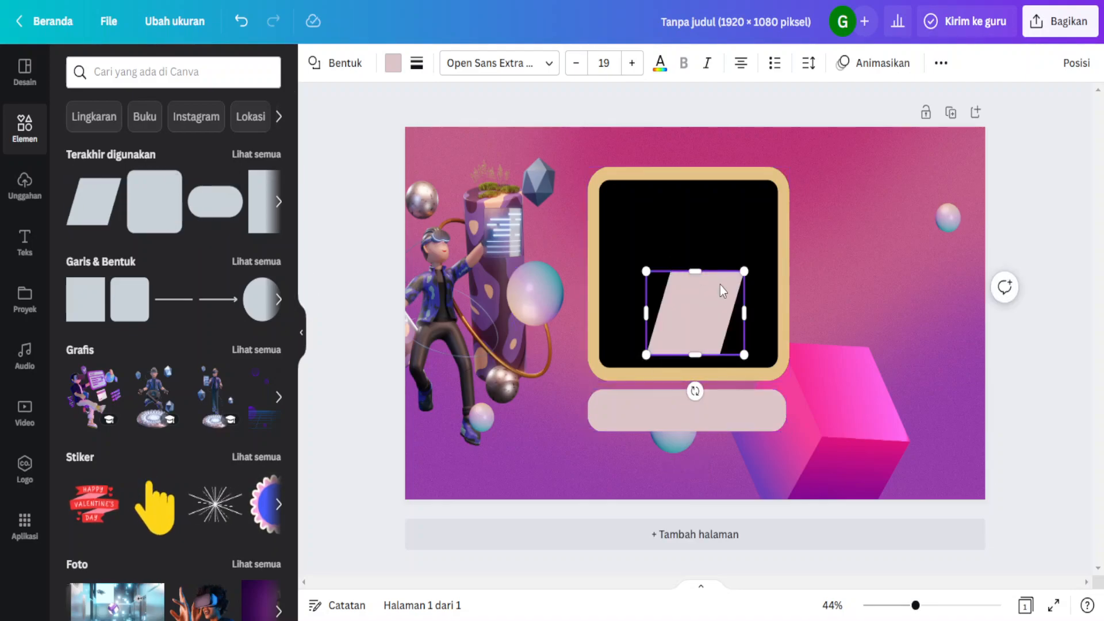
pyautogui.moveTo(696, 272); pyautogui.dragTo(693, 321)
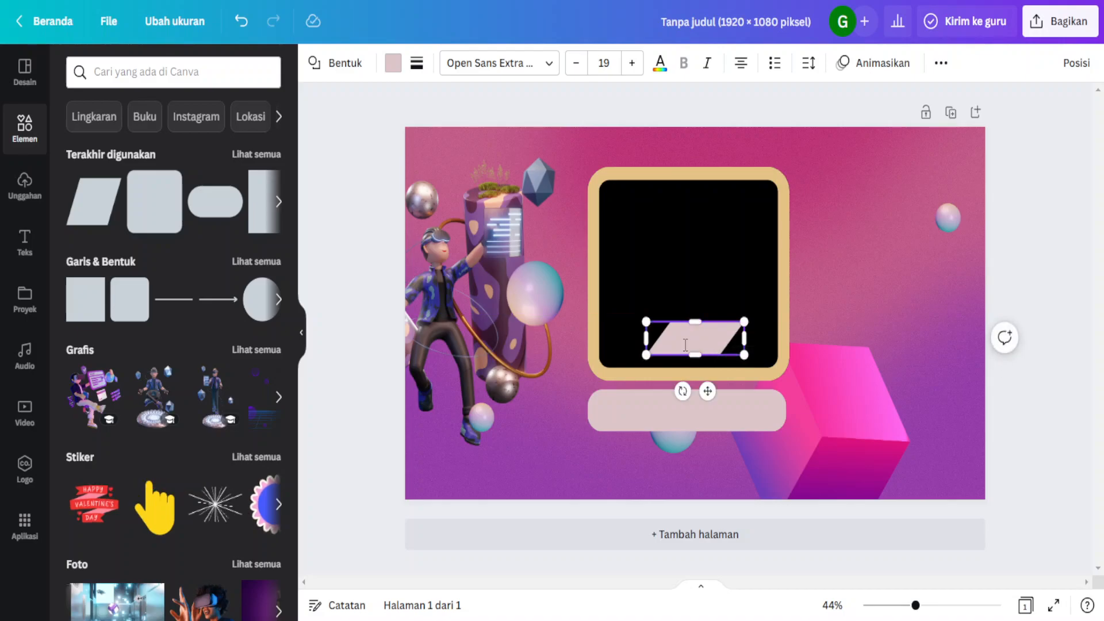
pyautogui.moveTo(707, 391); pyautogui.dragTo(640, 505)
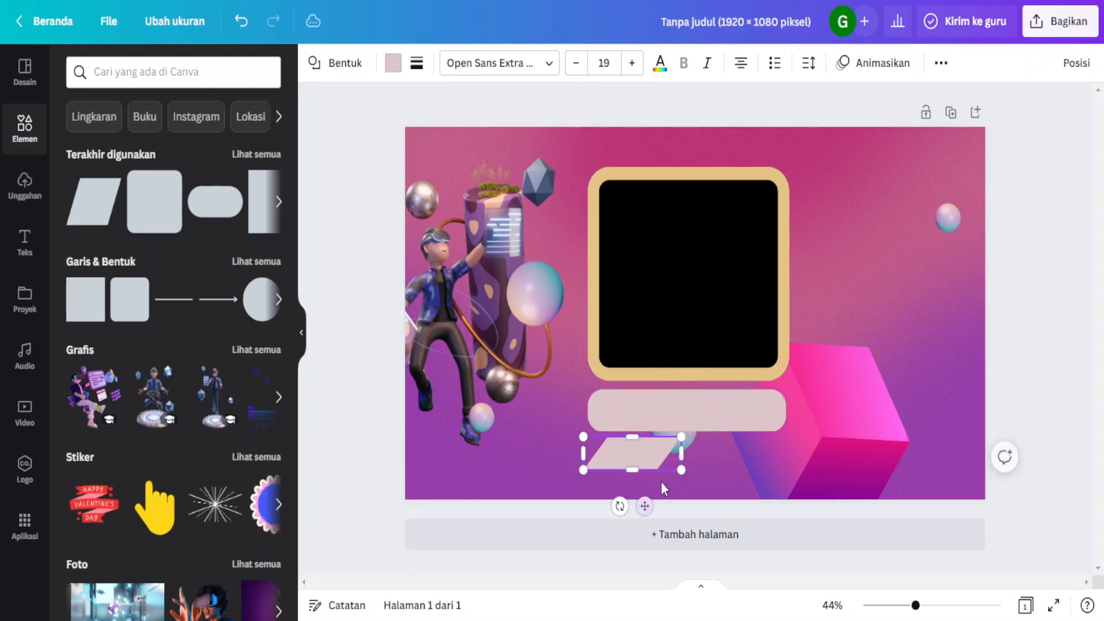
pyautogui.moveTo(687, 454); pyautogui.dragTo(792, 456)
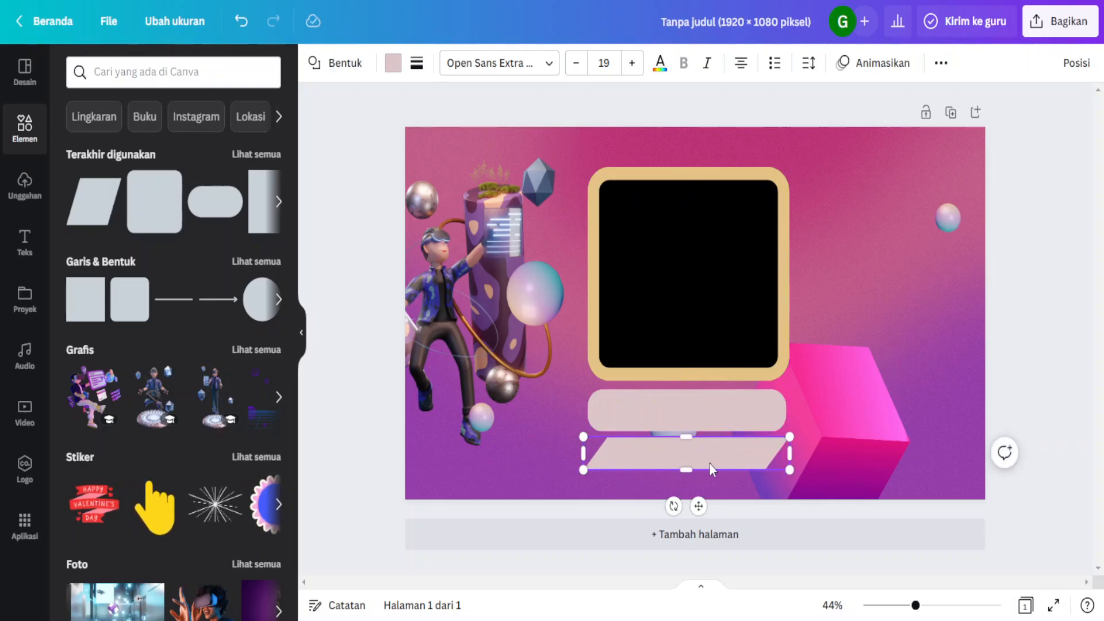
pyautogui.click(393, 63)
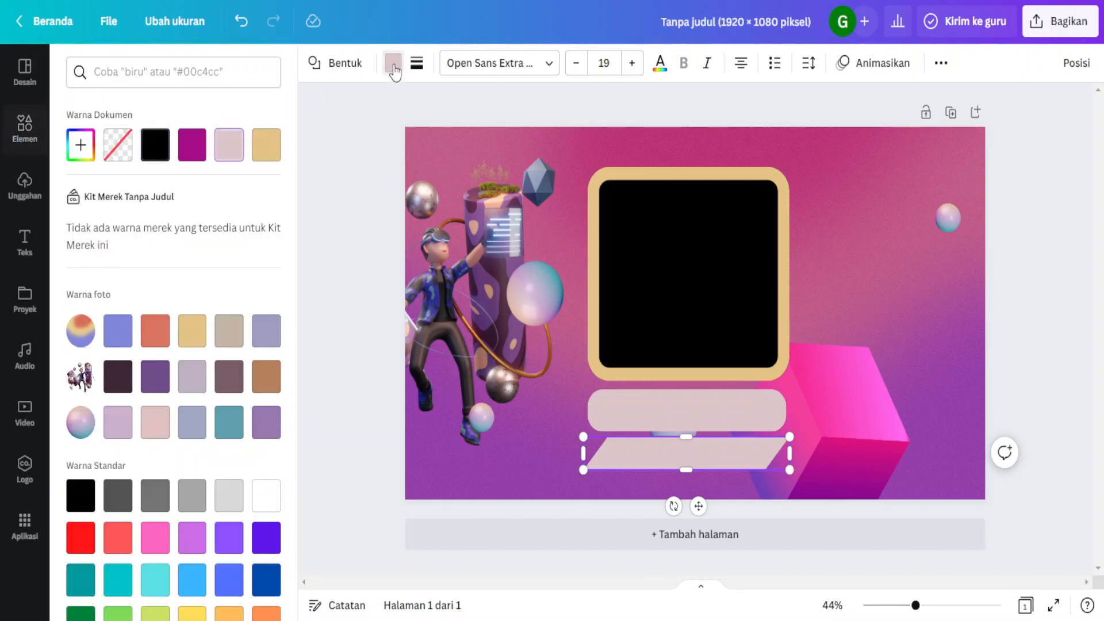
pyautogui.click(265, 146)
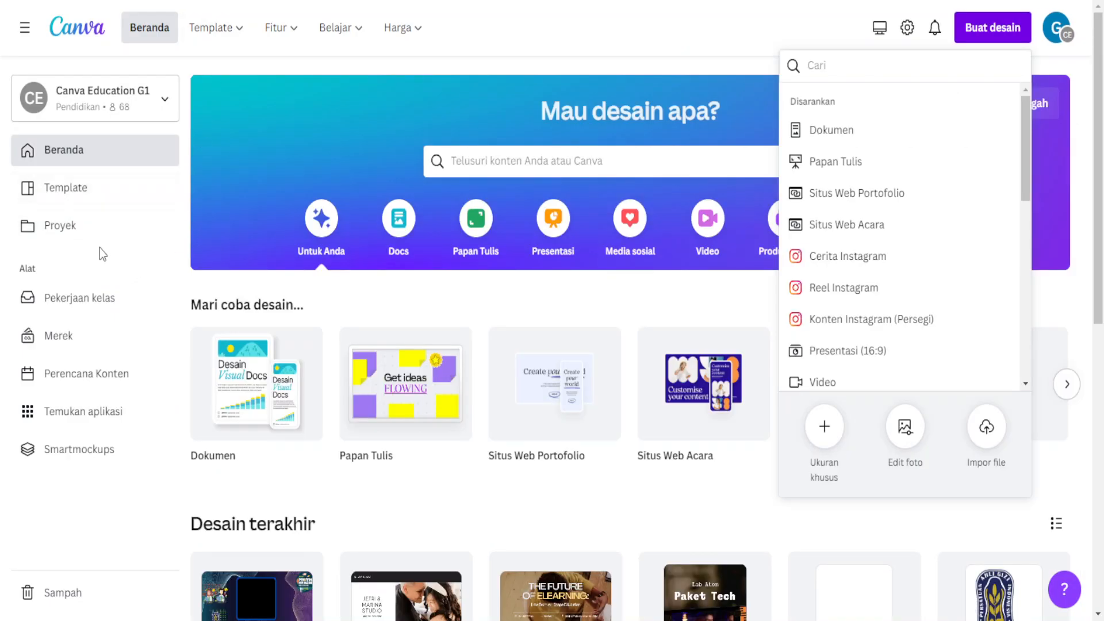
# Step: Open the existing MODERTOR design from the projects and examine its moderator frame layout as a reference
pyautogui.click(79, 232)
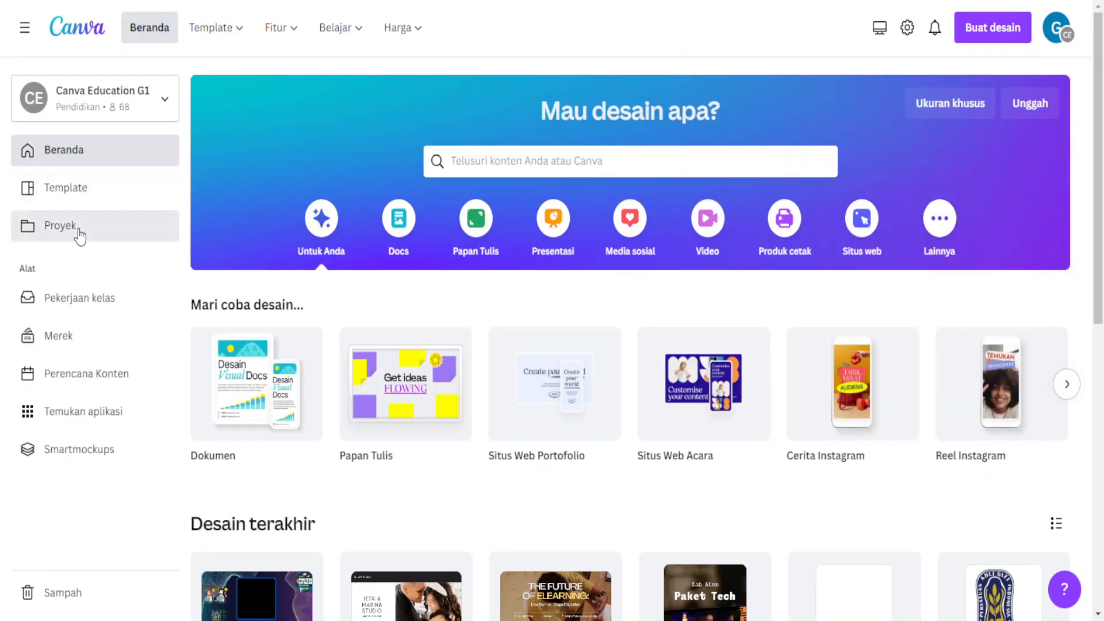
pyautogui.click(78, 231)
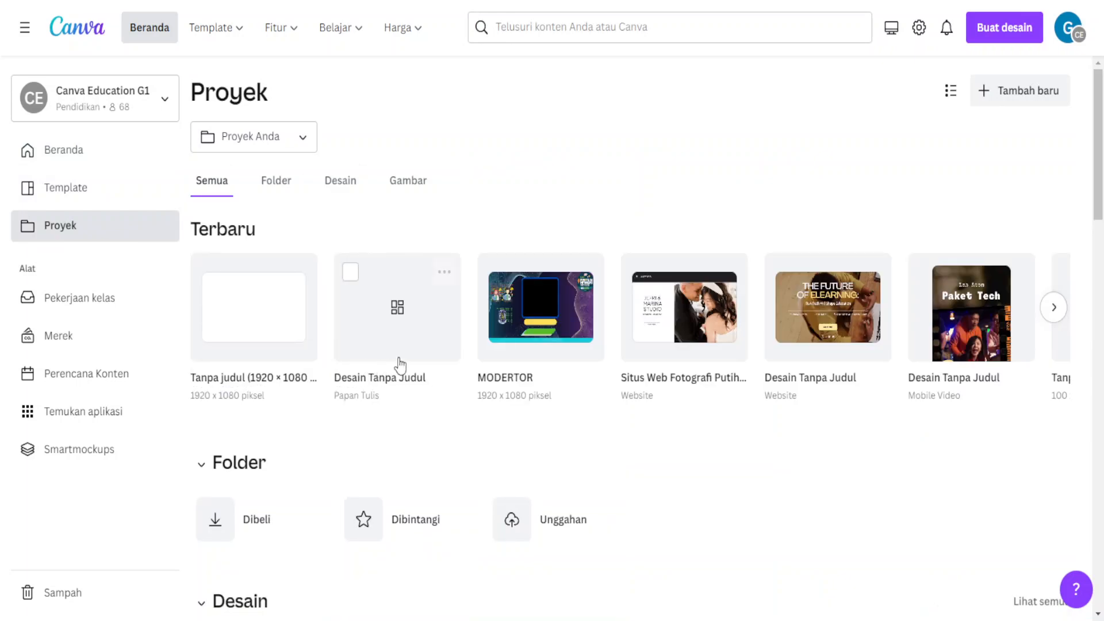
pyautogui.click(516, 309)
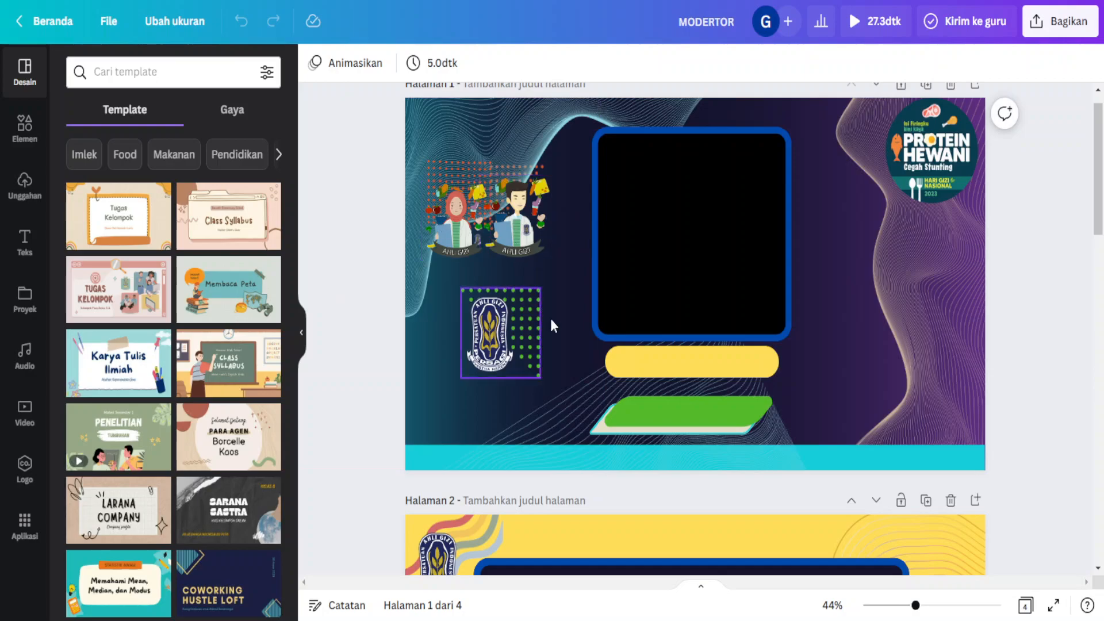
pyautogui.scroll(1, 753, 283)
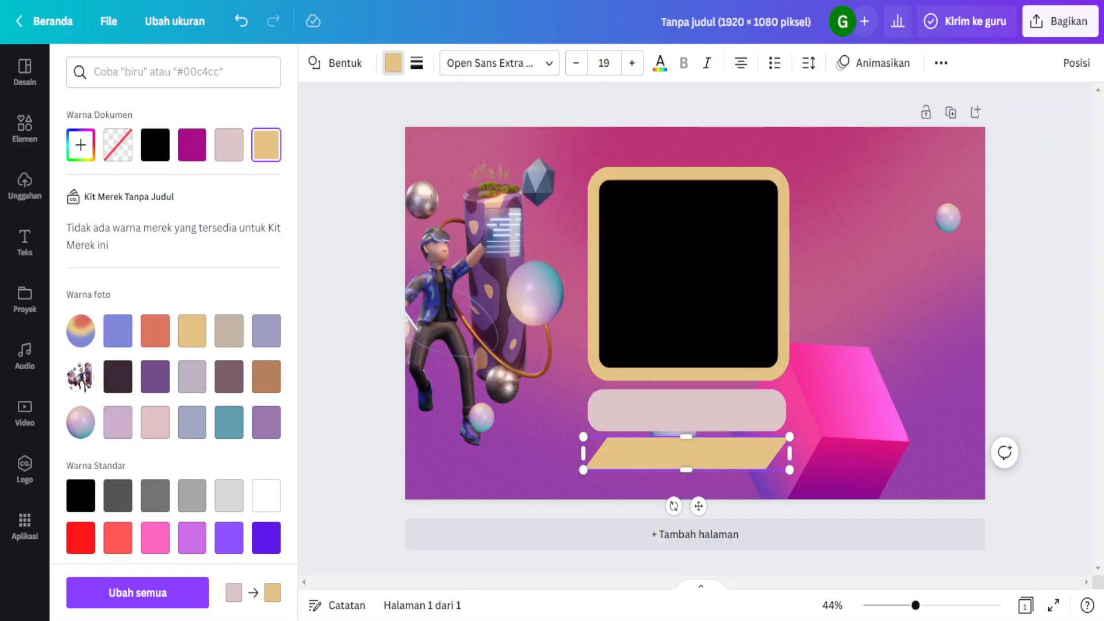
# Step: Shift the VR character illustration in the untitled 1920 × 1080 design slightly further past the page's left edge
pyautogui.click(508, 296)
pyautogui.moveTo(492, 247); pyautogui.dragTo(472, 254)
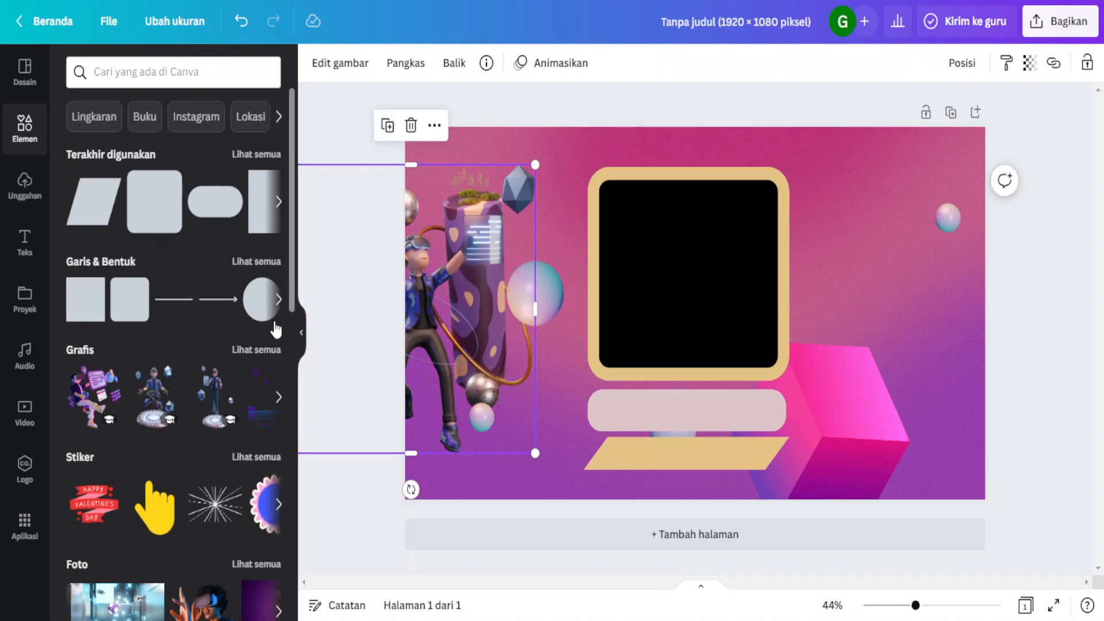
# Step: Search the elements for waves and lay the thin blue wave-line graphic across the page behind the frame and bars
pyautogui.click(154, 69)
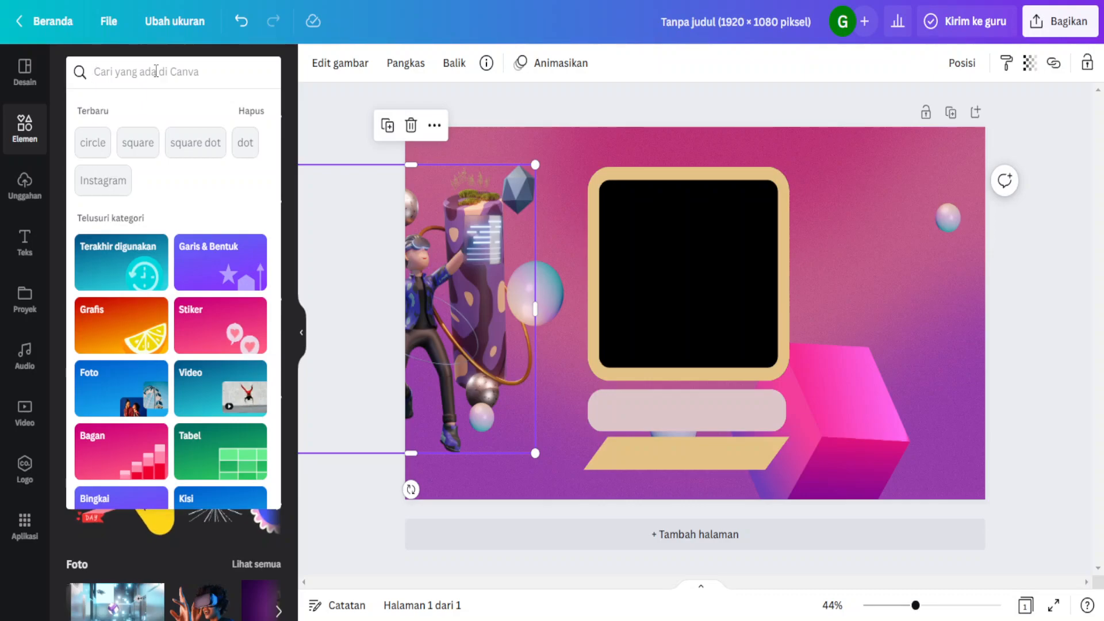
pyautogui.write('waves')
pyautogui.press('Return')
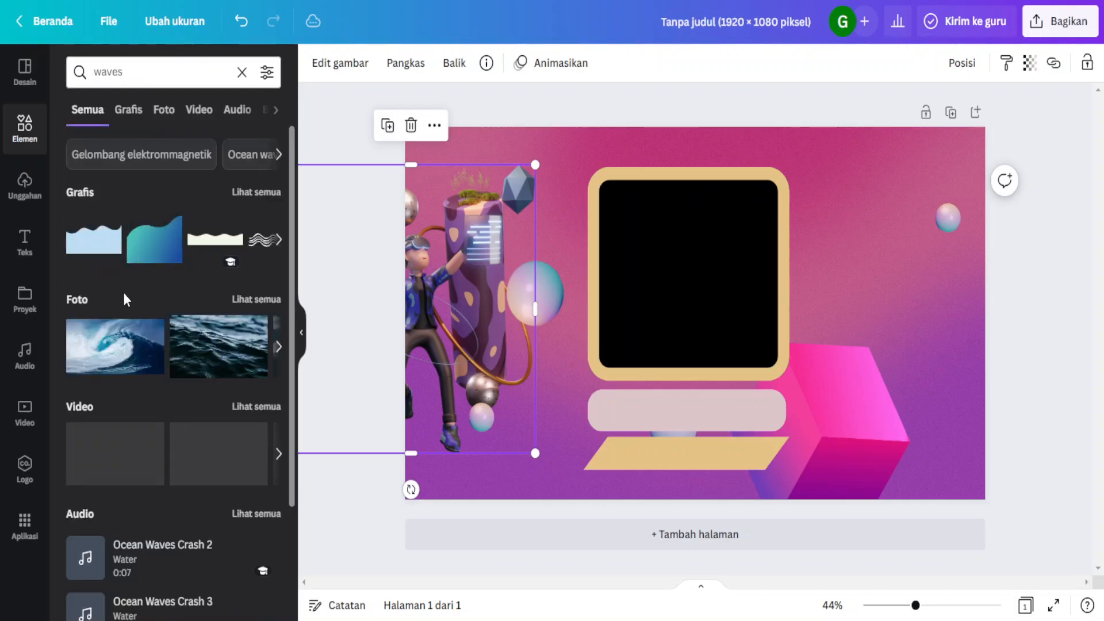
pyautogui.click(268, 246)
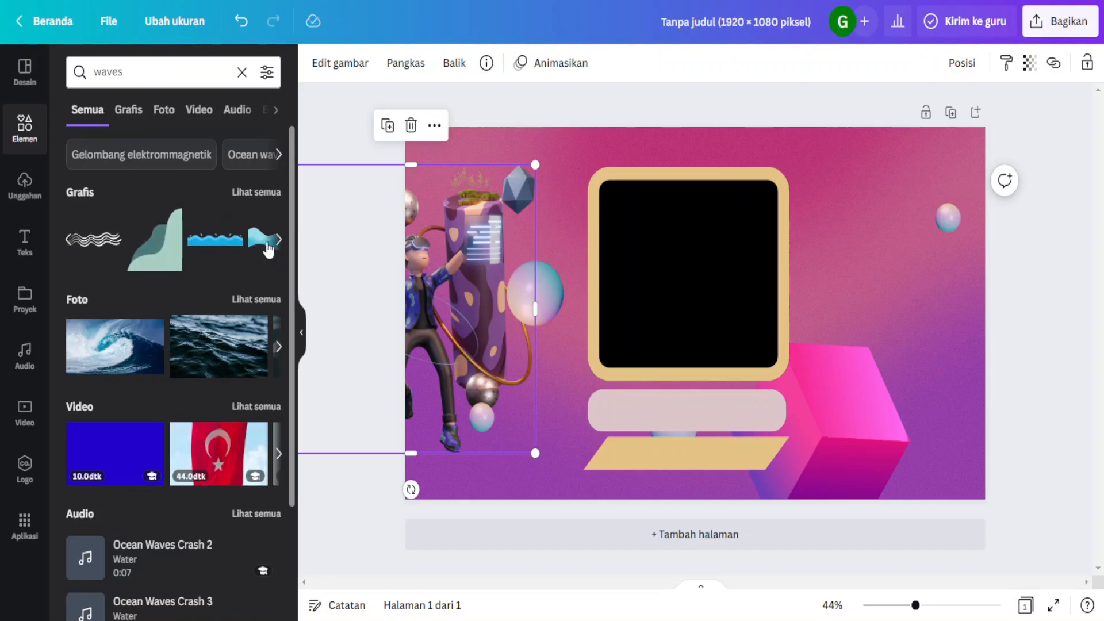
pyautogui.click(268, 249)
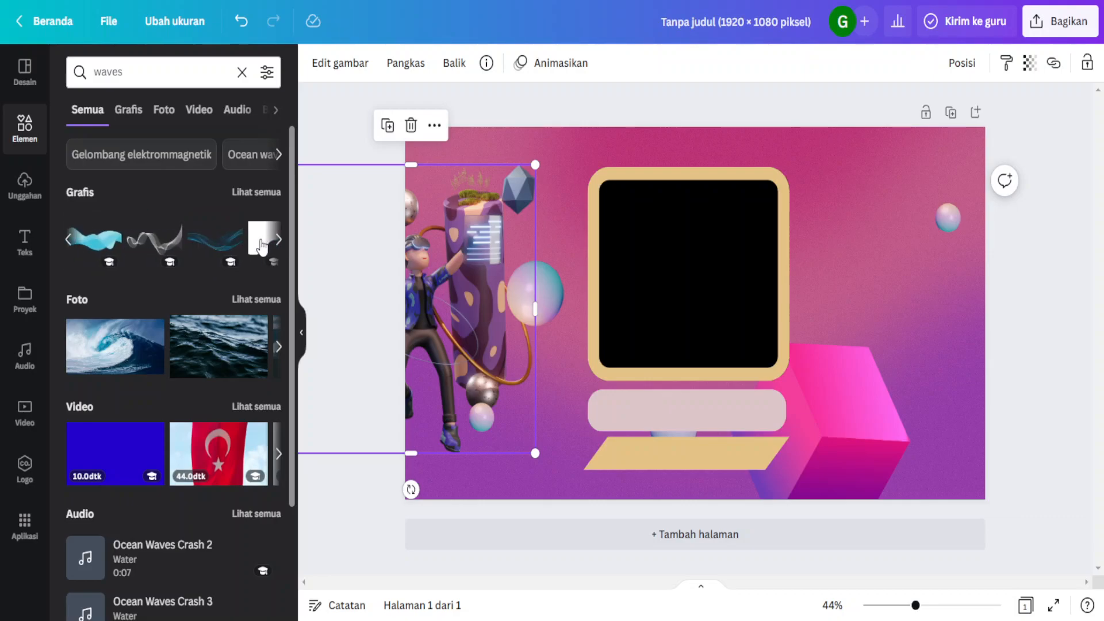
pyautogui.moveTo(232, 246); pyautogui.dragTo(573, 188)
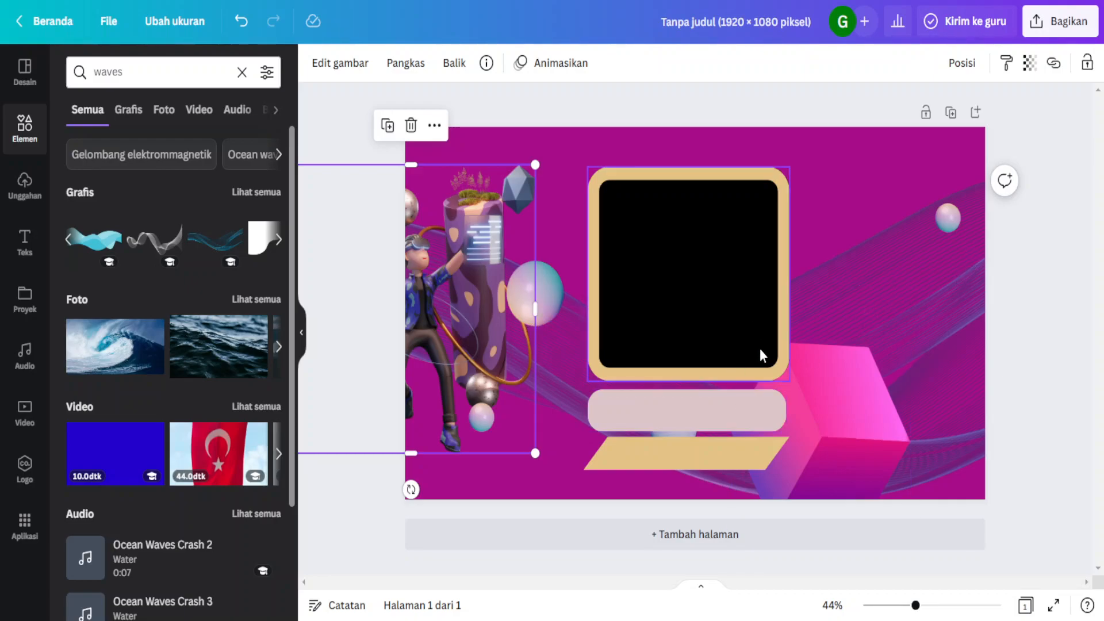
pyautogui.click(745, 410)
pyautogui.click(733, 458)
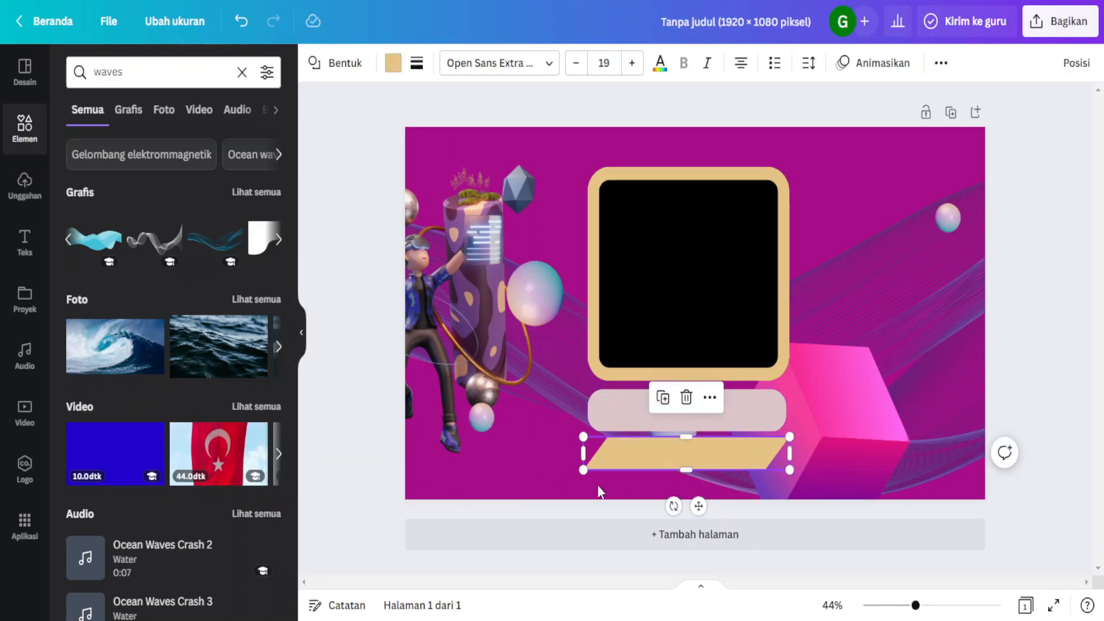
pyautogui.click(357, 450)
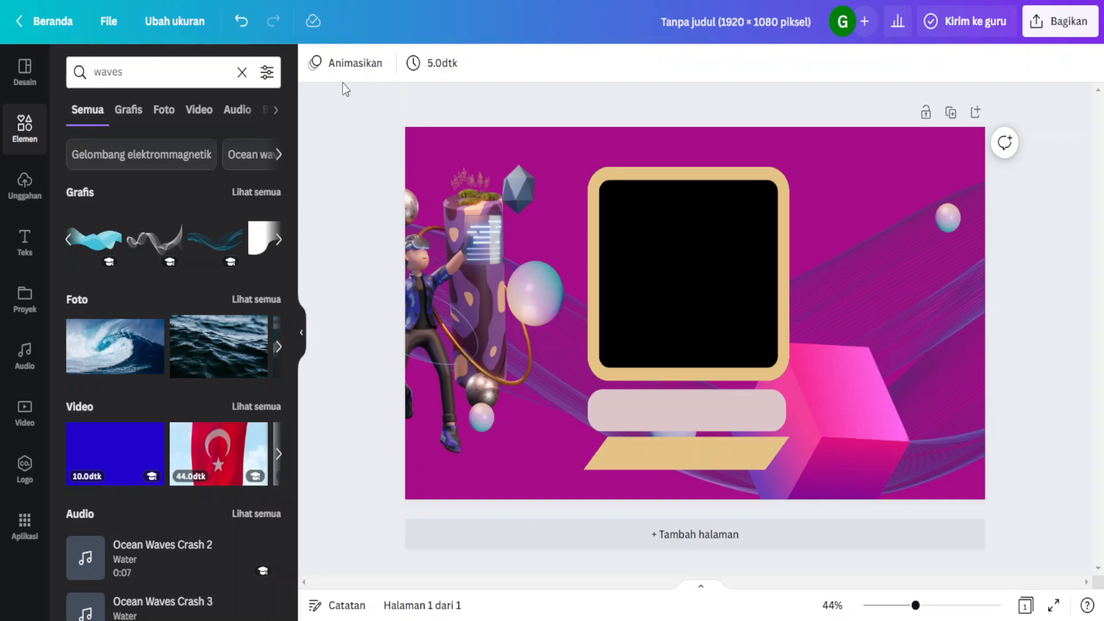
# Step: Add a square shape and flatten it into a tan-gold strip spanning the full width of the page's bottom edge
pyautogui.click(26, 137)
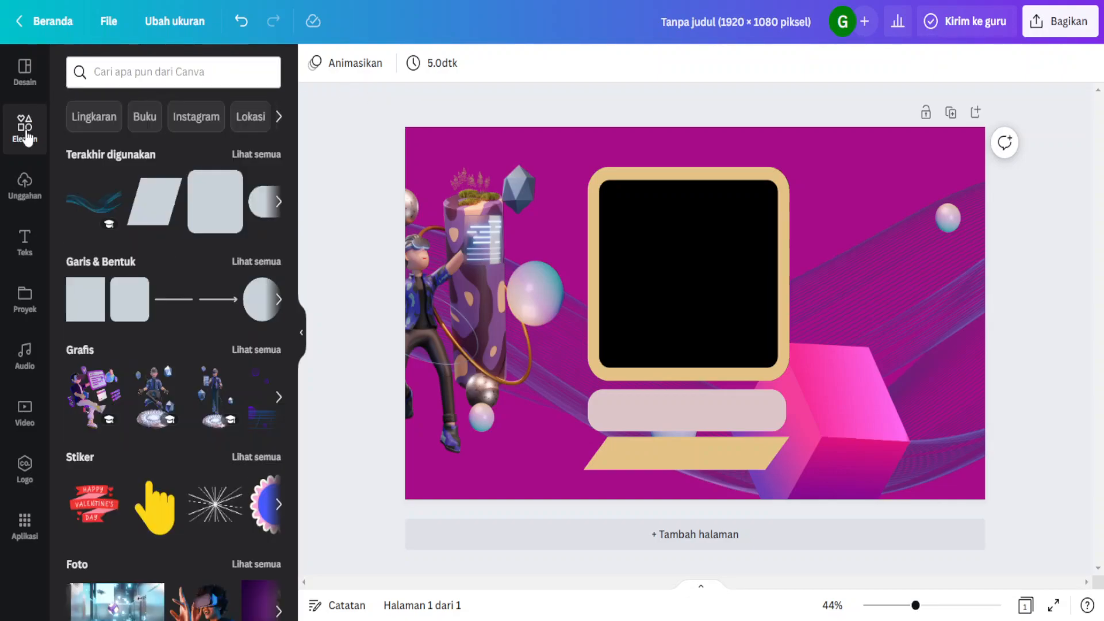
pyautogui.click(80, 305)
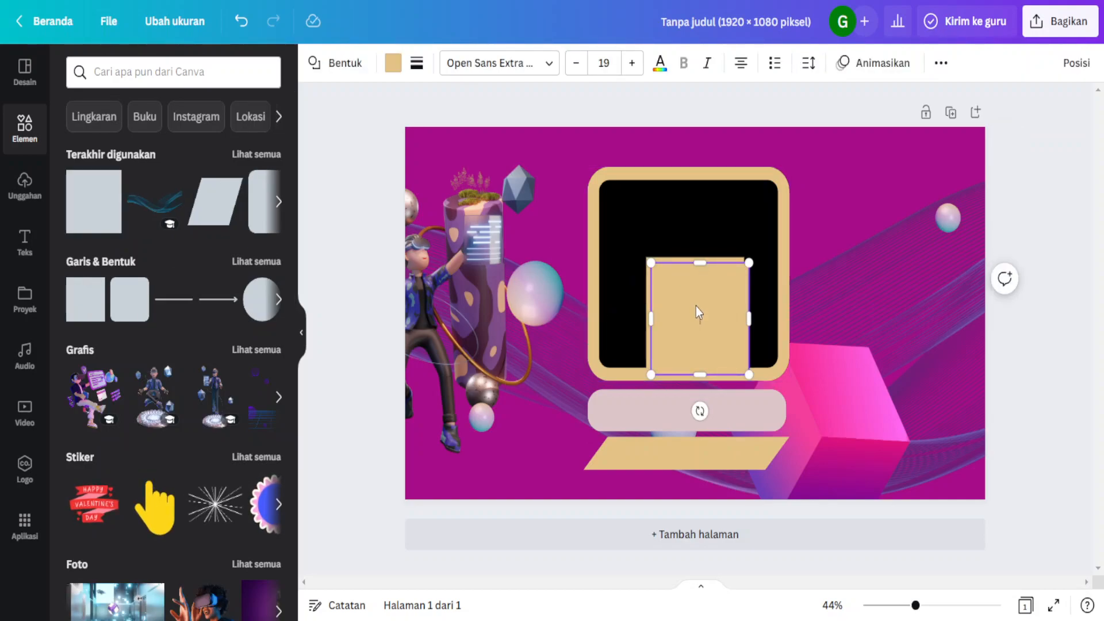
pyautogui.moveTo(672, 276); pyautogui.dragTo(468, 431)
pyautogui.press('Delete')
pyautogui.moveTo(722, 299); pyautogui.dragTo(989, 473)
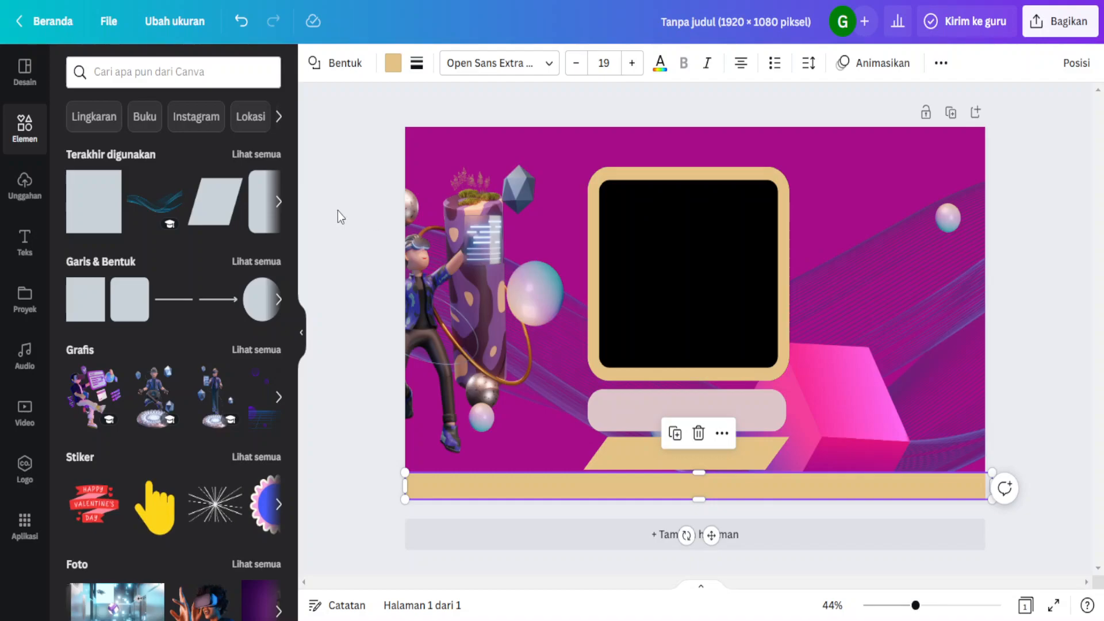
# Step: Insert the uploaded round Protein Hewani logo with transparent background, shrink it and place it in the page's upper-right corner
pyautogui.click(22, 189)
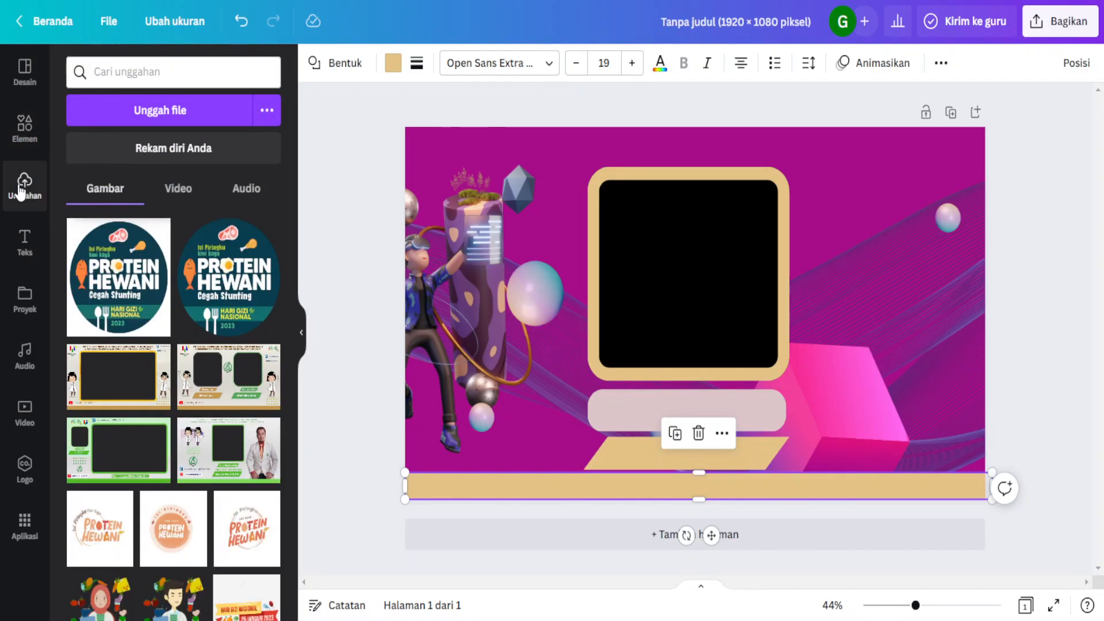
pyautogui.click(224, 299)
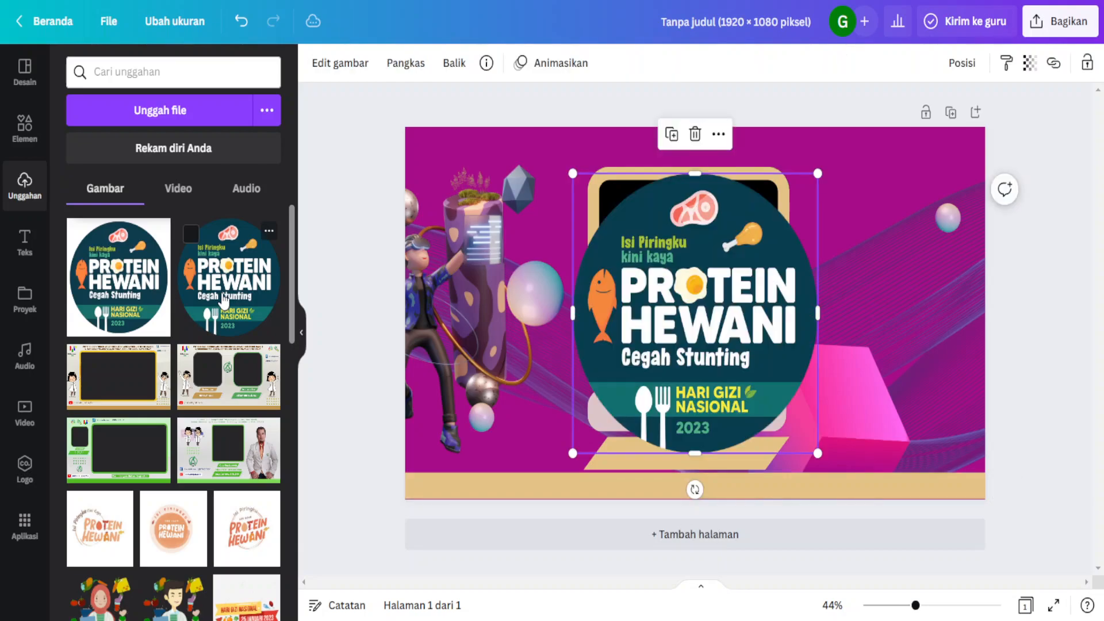
pyautogui.moveTo(819, 176); pyautogui.dragTo(680, 322)
pyautogui.moveTo(637, 394); pyautogui.dragTo(929, 207)
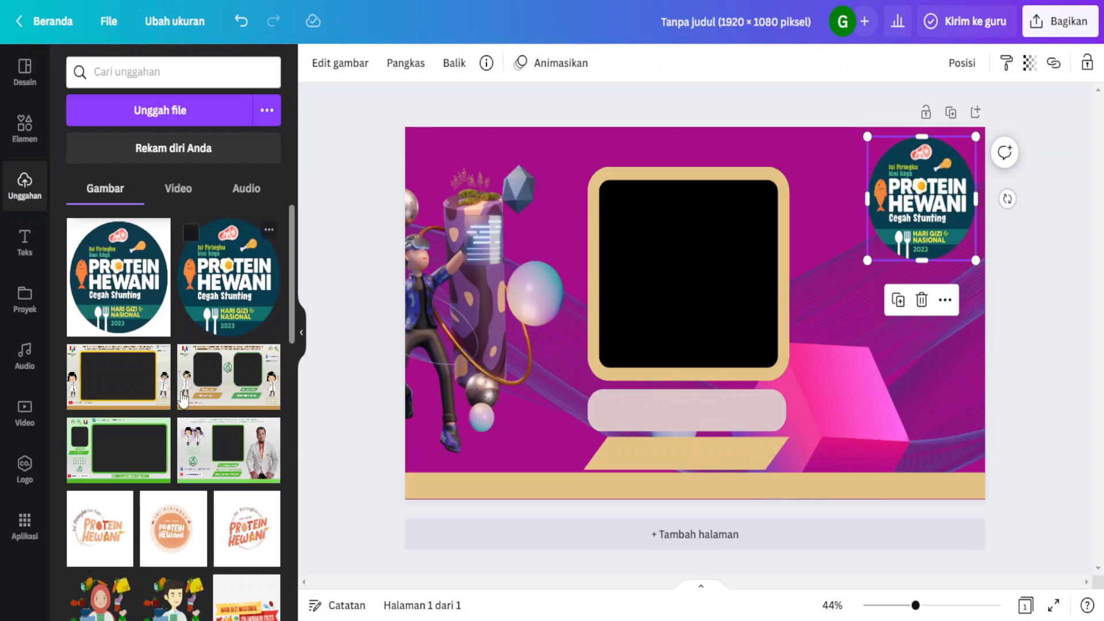
pyautogui.scroll(-6, 152, 489)
pyautogui.scroll(3, 157, 491)
pyautogui.scroll(-3, 156, 491)
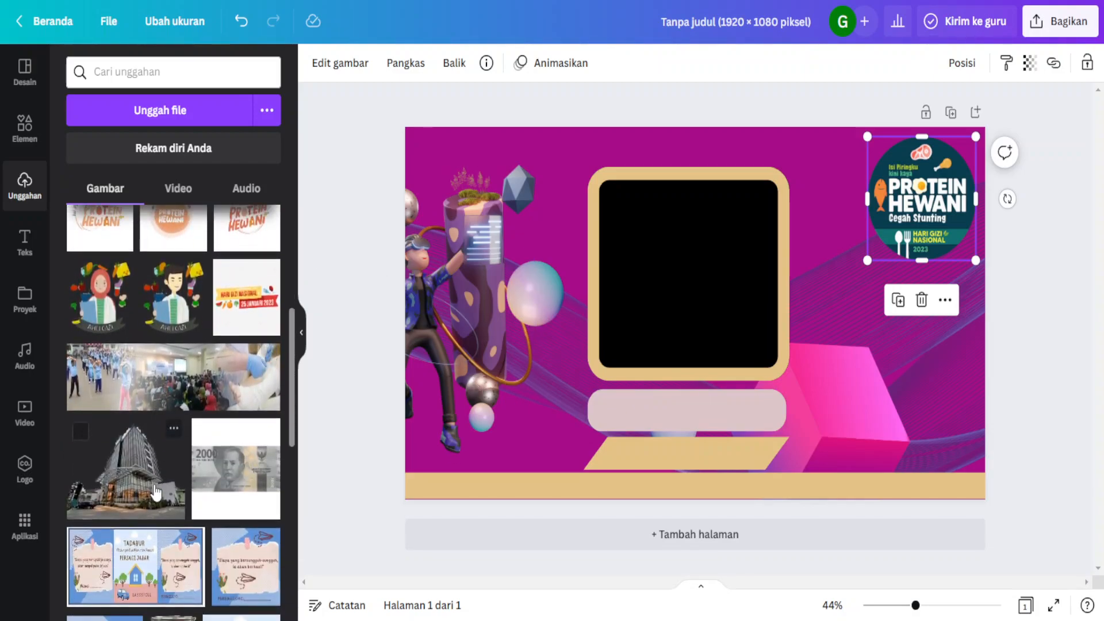
pyautogui.click(145, 489)
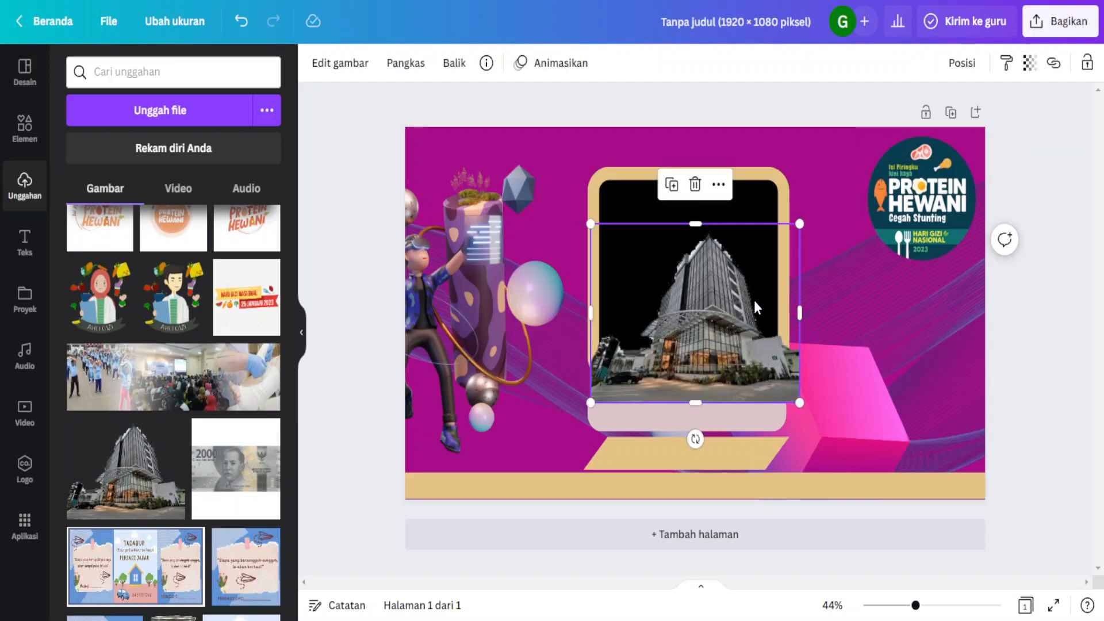
pyautogui.moveTo(706, 316); pyautogui.dragTo(903, 413)
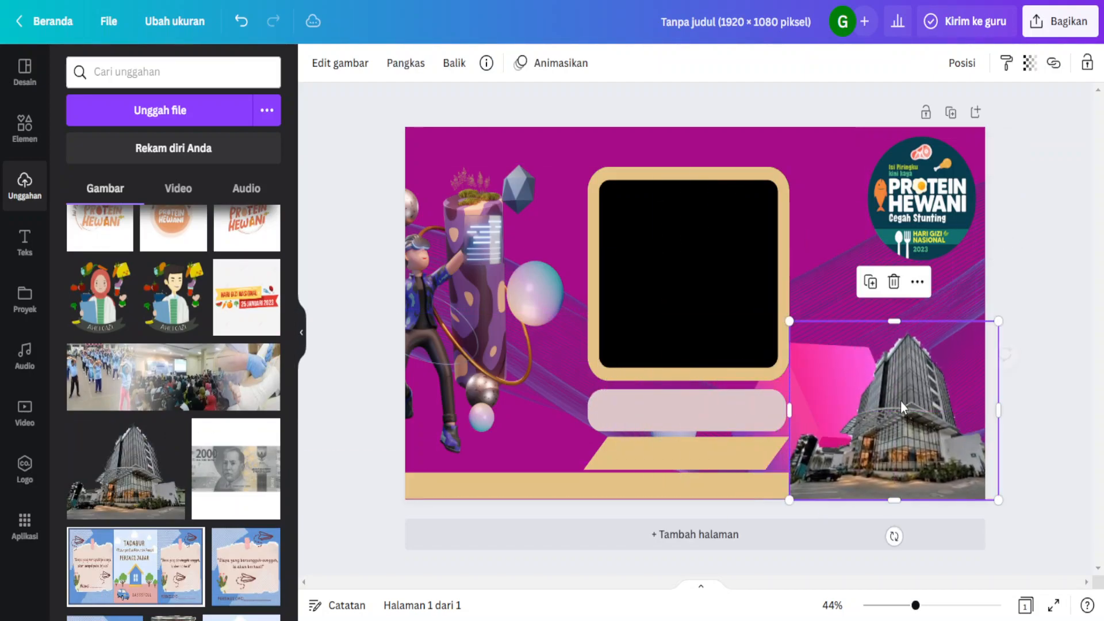
pyautogui.moveTo(792, 322); pyautogui.dragTo(922, 394)
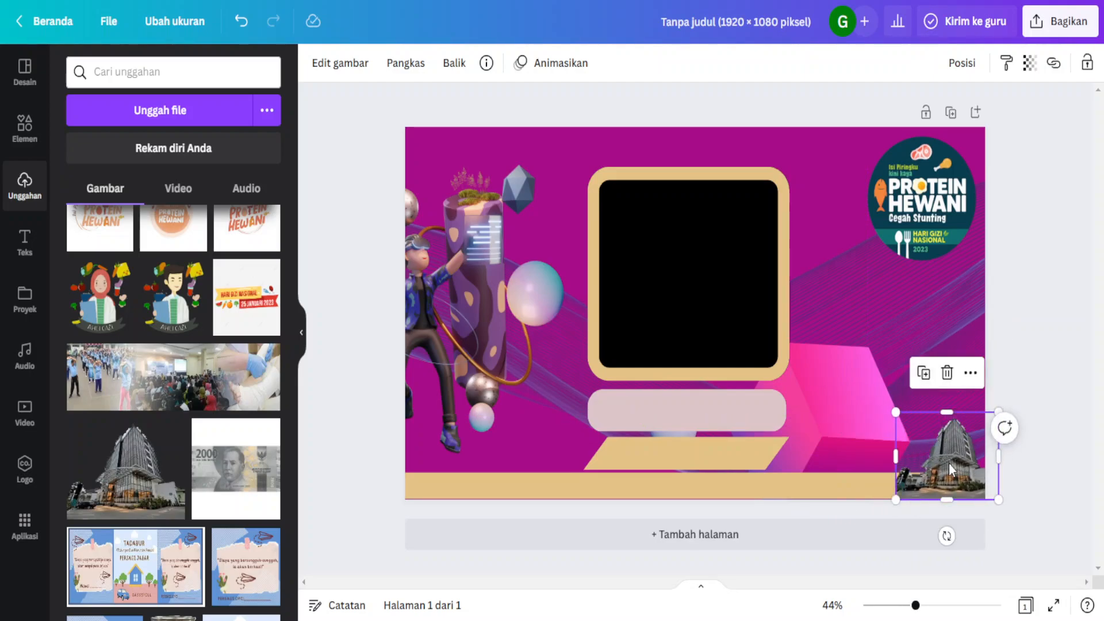
# Step: Nudge the tan-gold strip slightly down at the page's bottom edge and delete the building photo beside it
pyautogui.moveTo(482, 504); pyautogui.dragTo(478, 494)
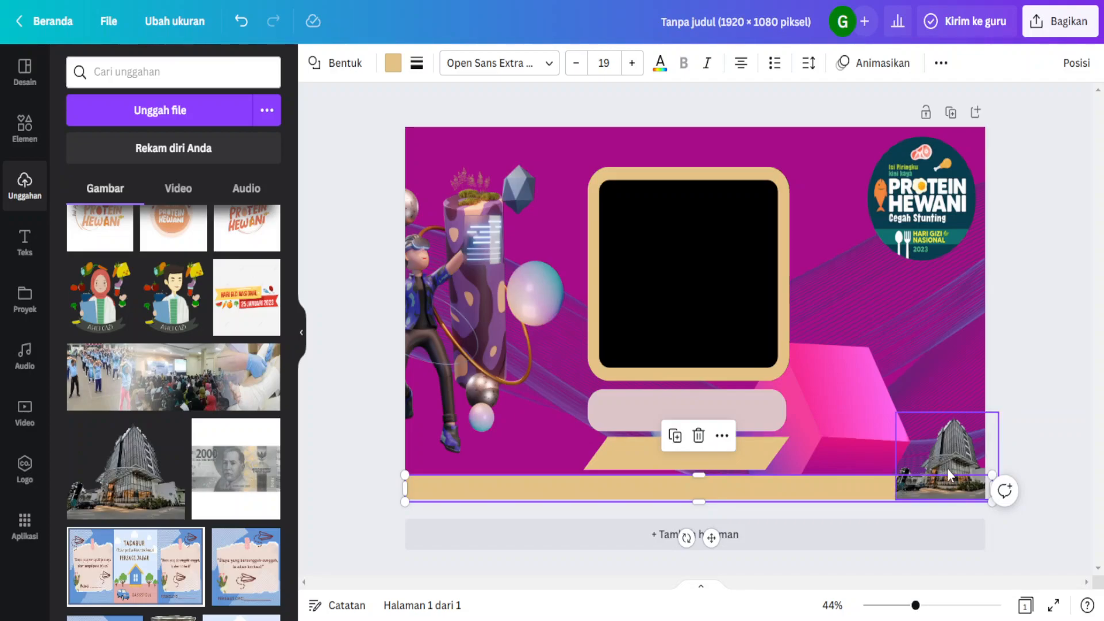
pyautogui.click(966, 463)
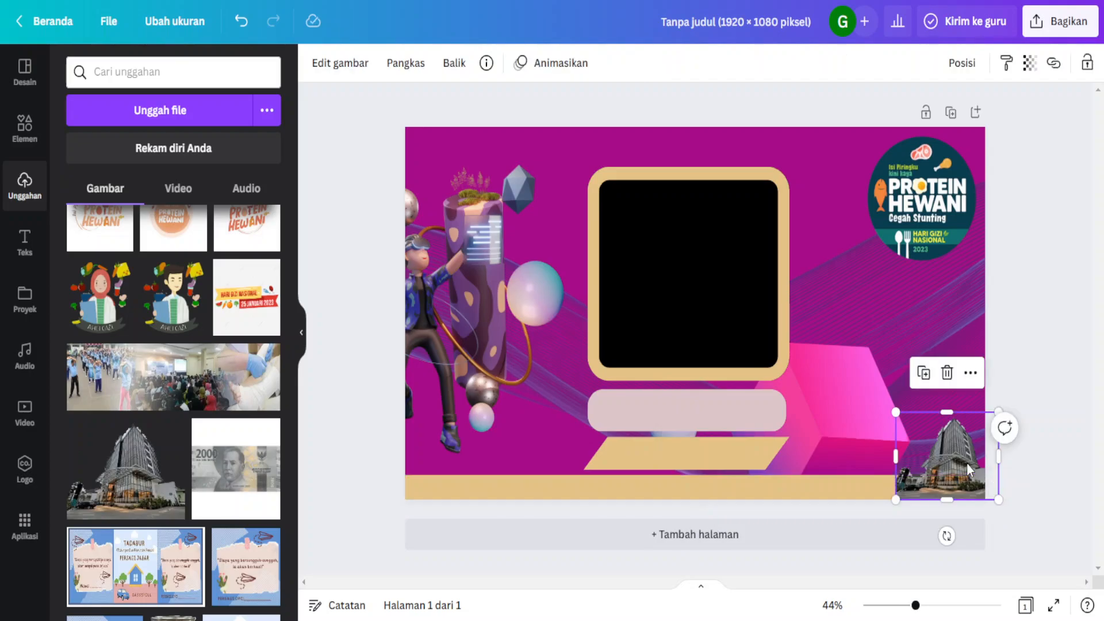
pyautogui.press('Delete')
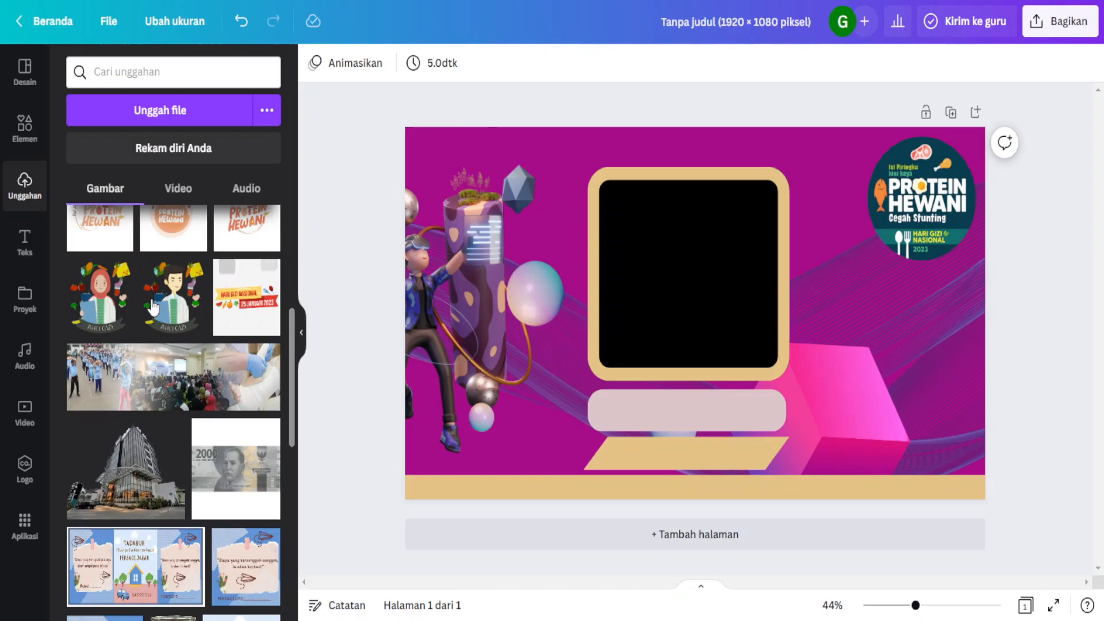
# Step: Insert the uploaded oval PERSAGI emblem, shrink it and place it in the page's upper-left corner
pyautogui.scroll(-10, 173, 374)
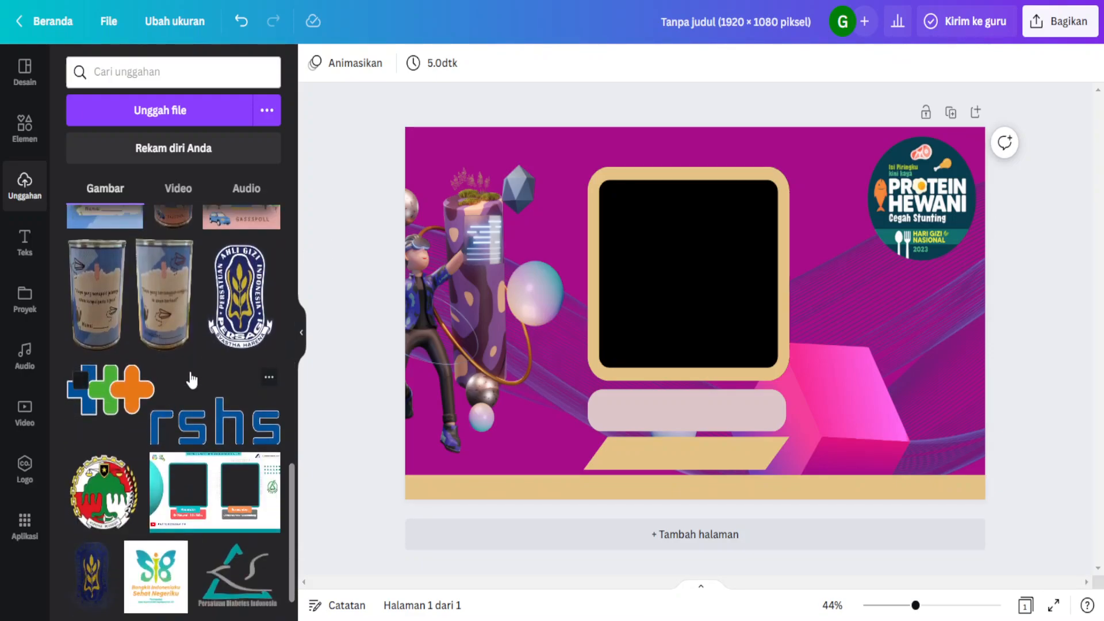
pyautogui.moveTo(240, 315); pyautogui.dragTo(505, 251)
pyautogui.press('Delete')
pyautogui.moveTo(692, 284); pyautogui.dragTo(469, 208)
pyautogui.moveTo(547, 351); pyautogui.dragTo(492, 266)
pyautogui.moveTo(464, 214); pyautogui.dragTo(473, 223)
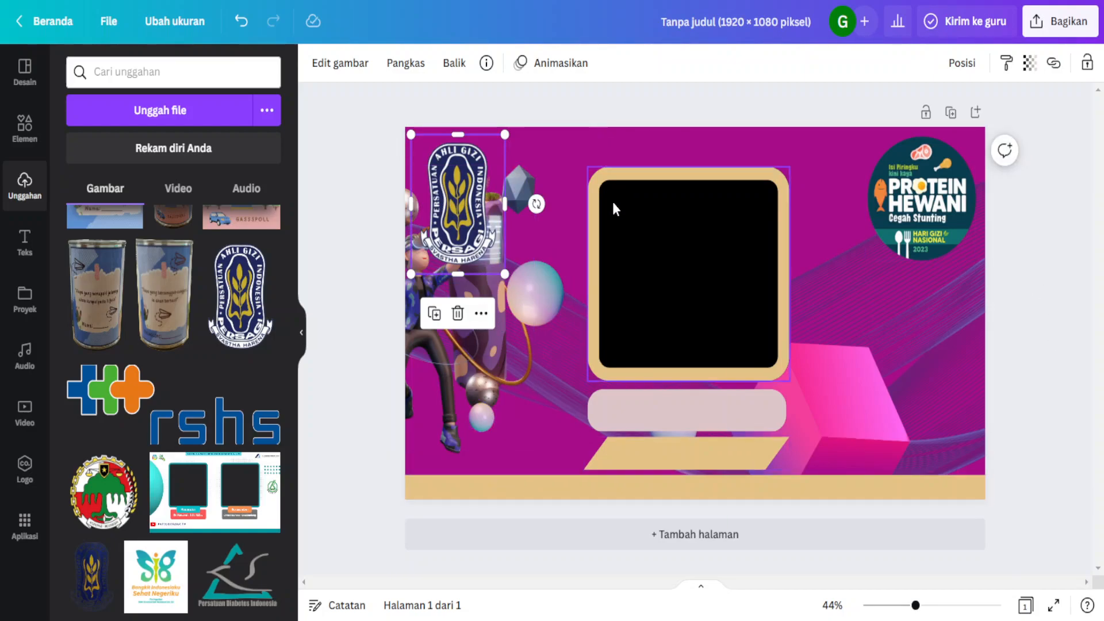
# Step: Add a second page and apply the cover of the Blue & Yellow Professional Future Technology Presentation template to it
pyautogui.click(684, 535)
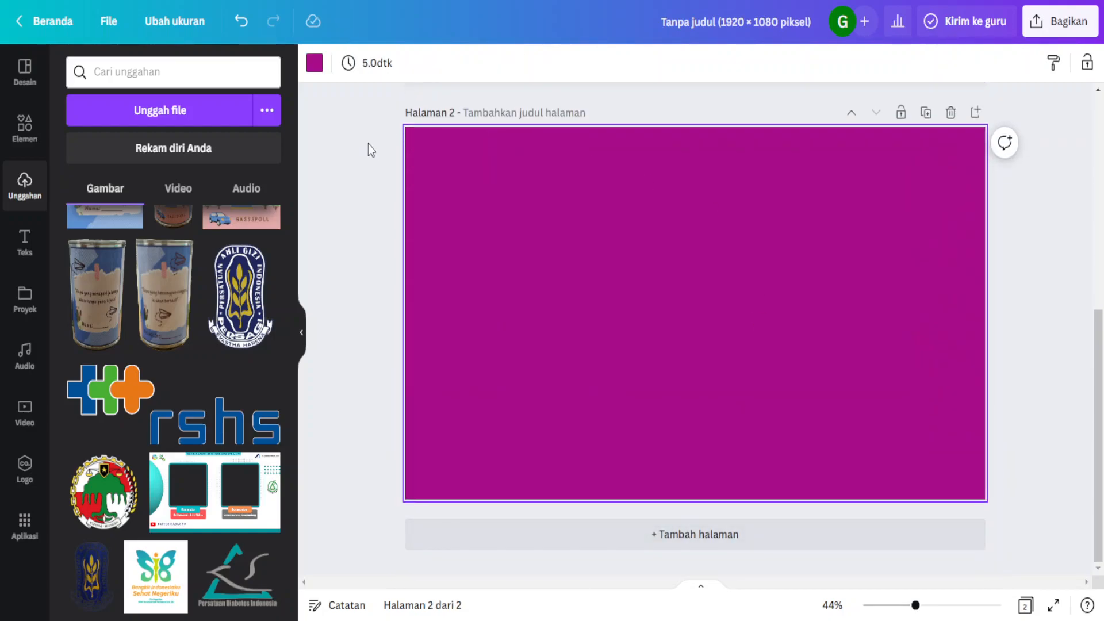
pyautogui.scroll(5, 632, 236)
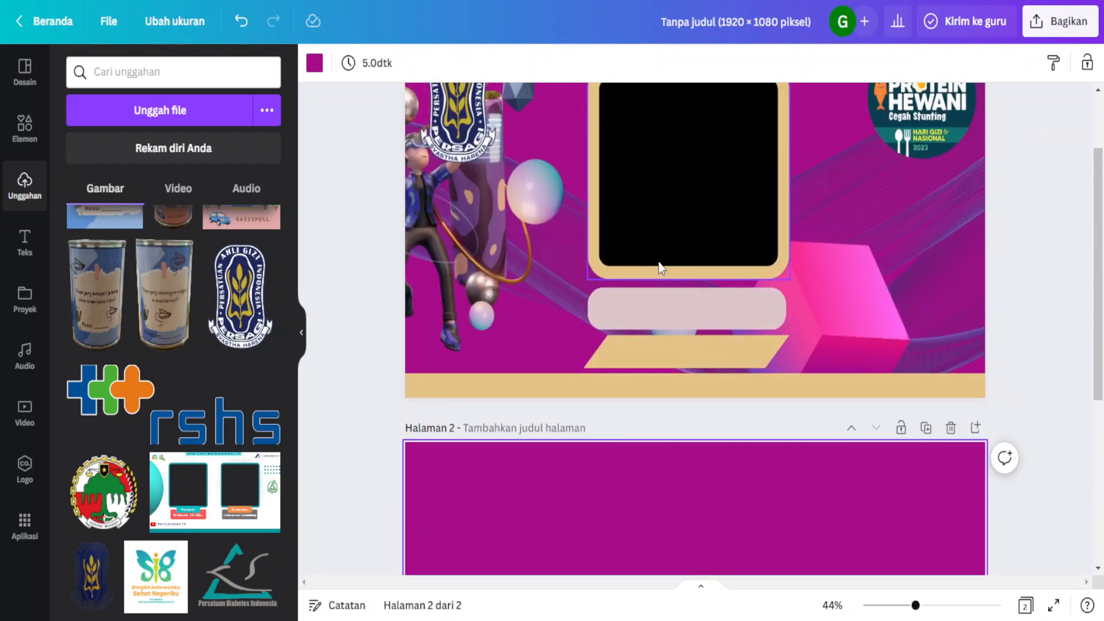
pyautogui.scroll(-4, 518, 460)
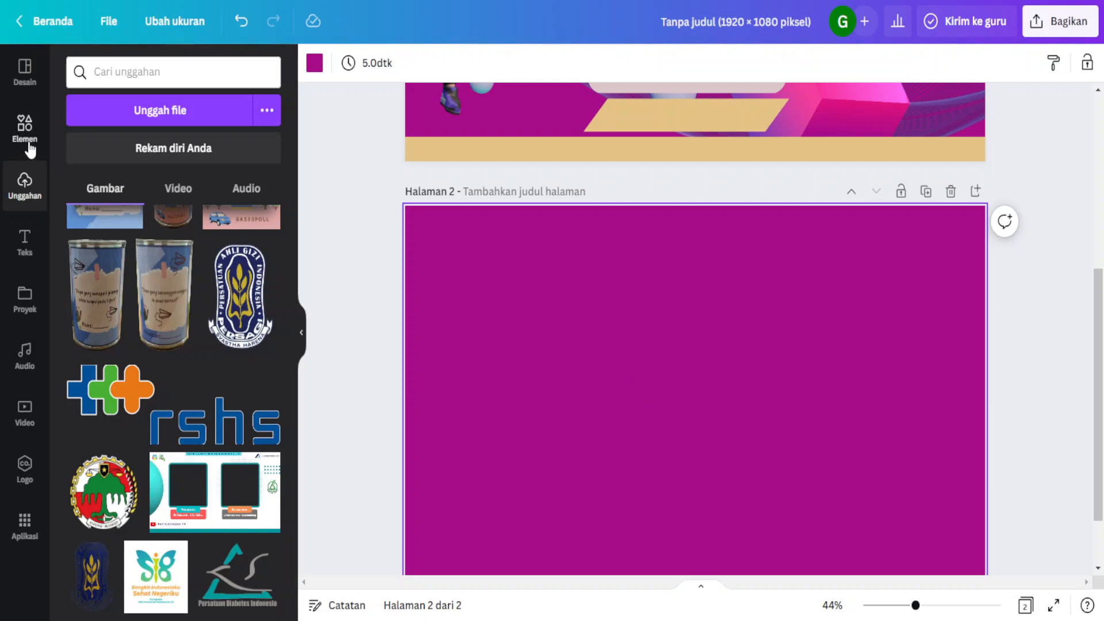
pyautogui.click(179, 73)
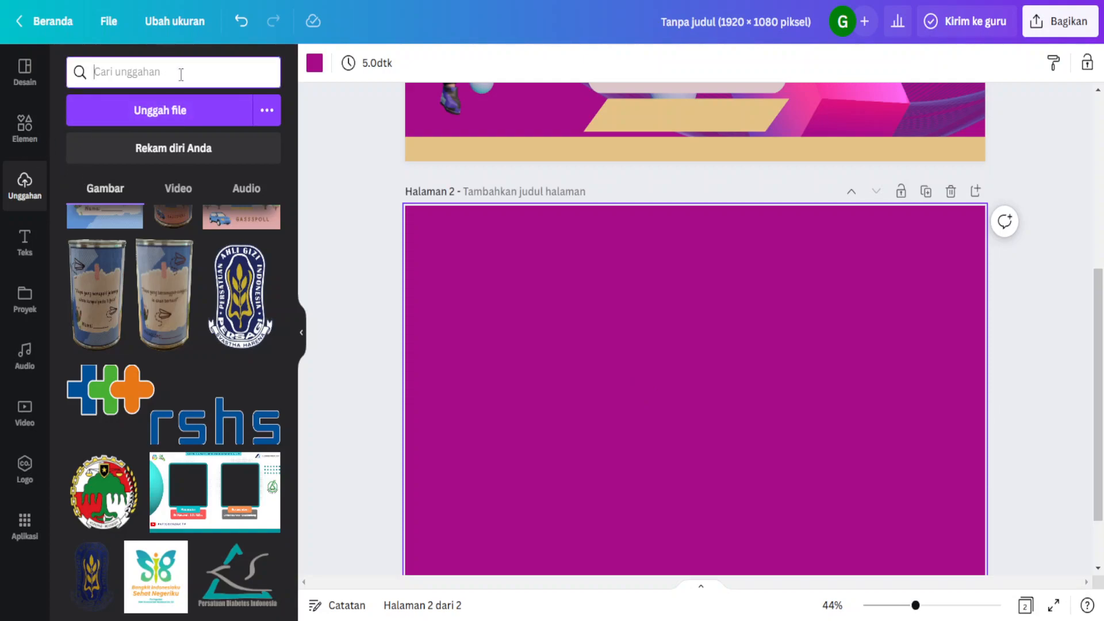
pyautogui.click(29, 133)
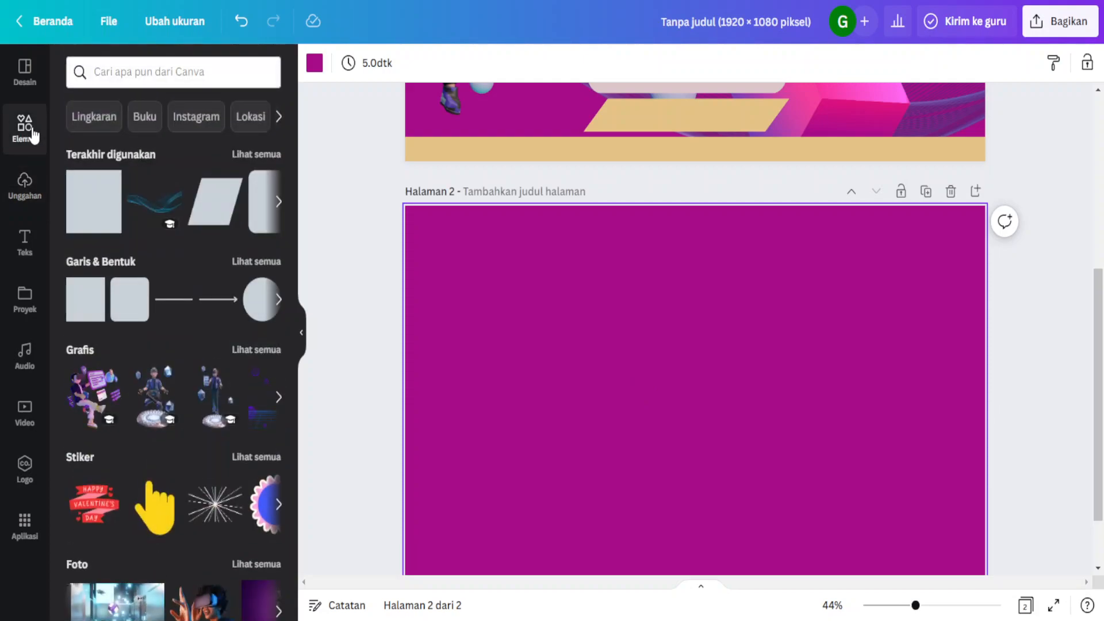
pyautogui.click(26, 74)
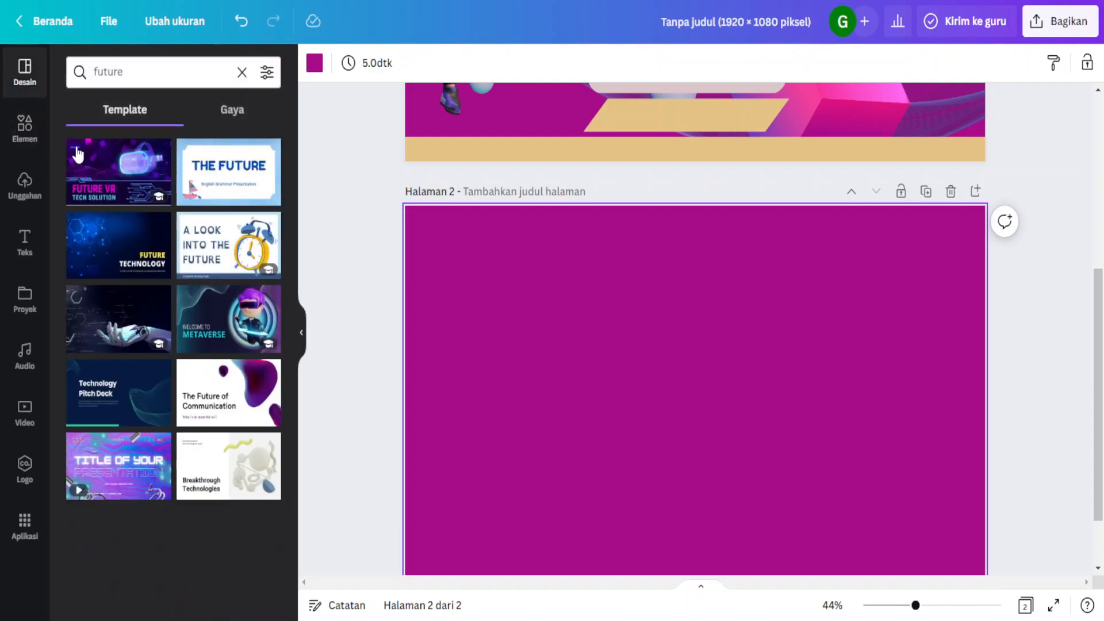
pyautogui.click(122, 252)
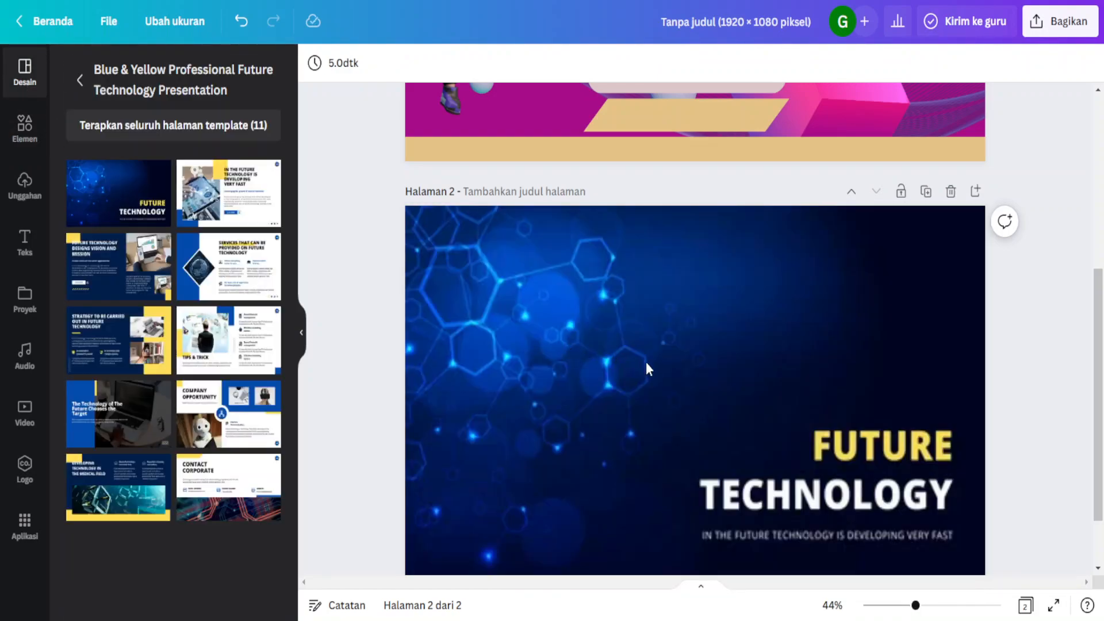
# Step: Review page 1, and examine the frame layouts on the MODERTOR design's pages as a reference for the second page
pyautogui.scroll(6, 684, 310)
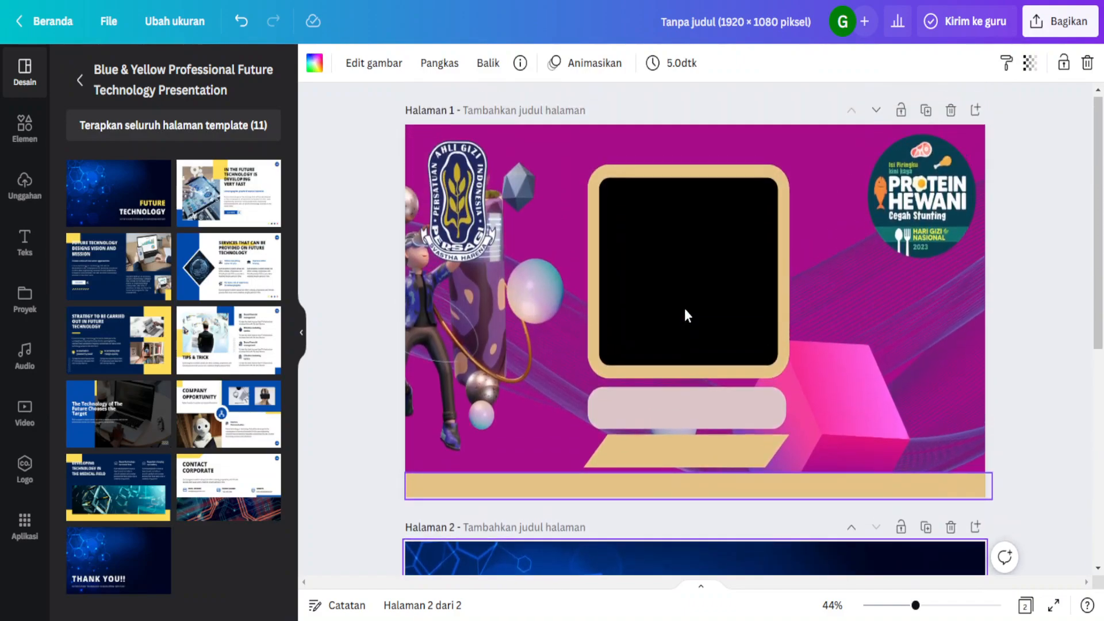
pyautogui.scroll(-6, 725, 352)
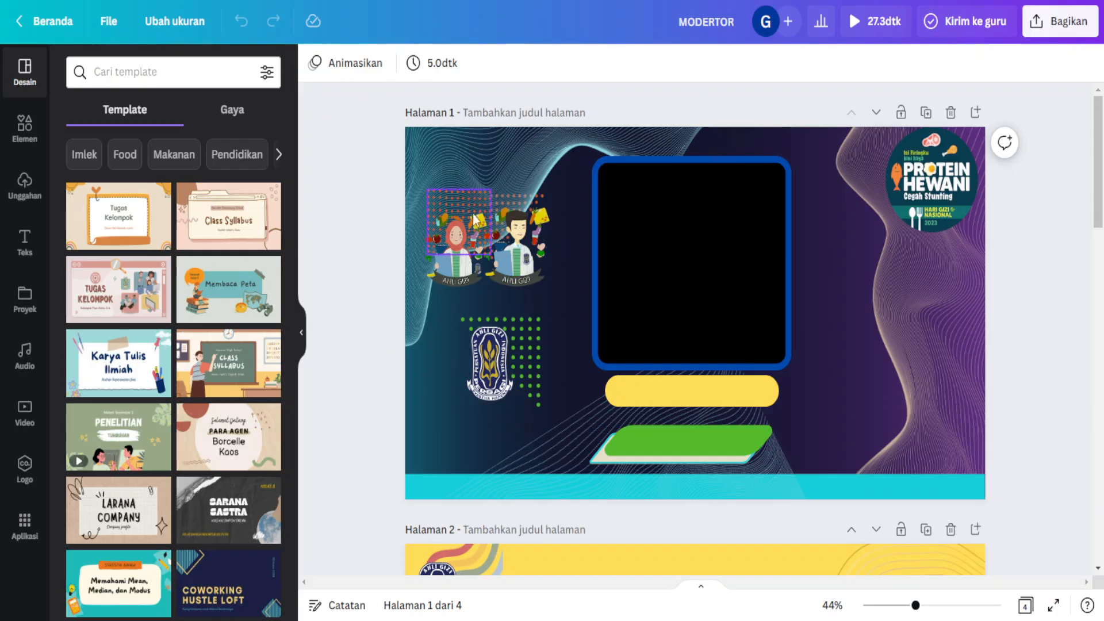
pyautogui.scroll(-8, 477, 205)
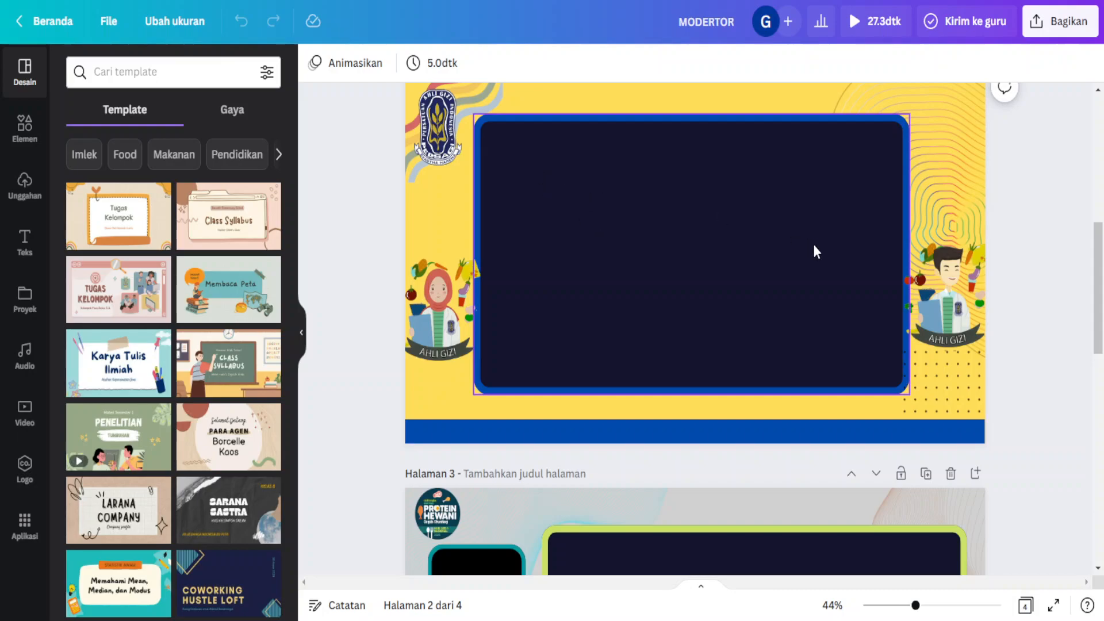
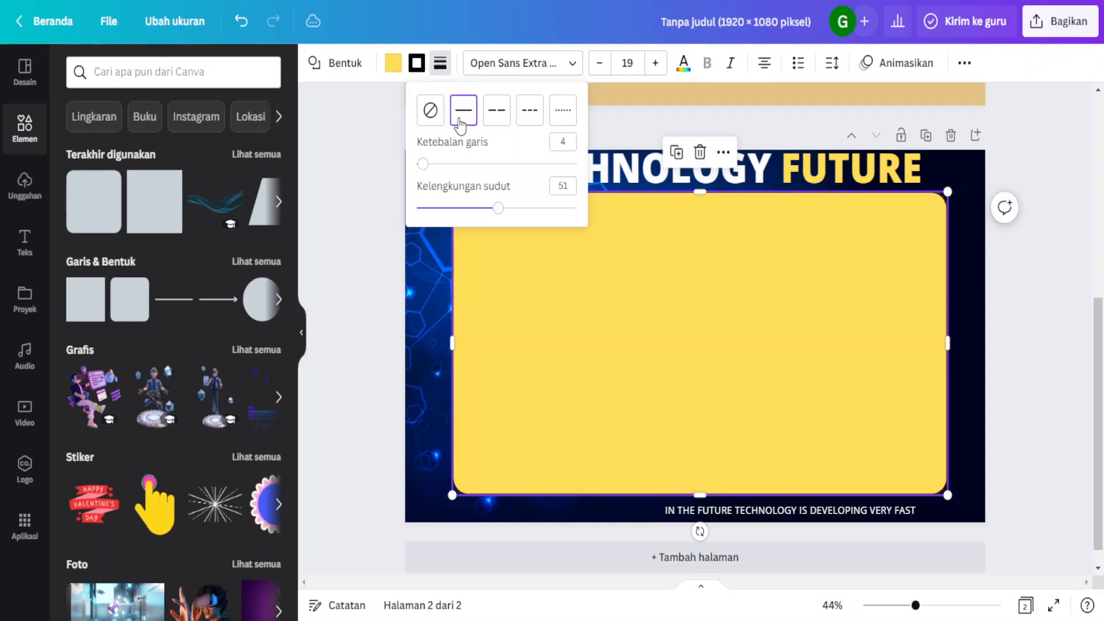
# Step: Set the large yellow rounded rectangle's border weight to 23 and its corner rounding to 66 on page 2
pyautogui.moveTo(426, 172); pyautogui.dragTo(455, 178)
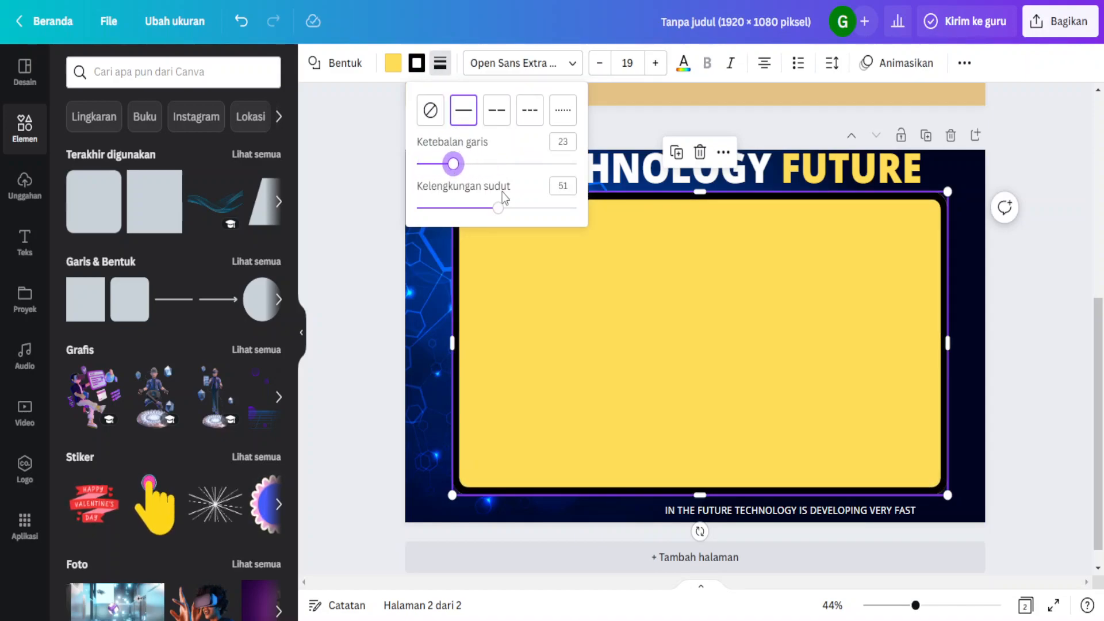
pyautogui.moveTo(498, 208); pyautogui.dragTo(523, 209)
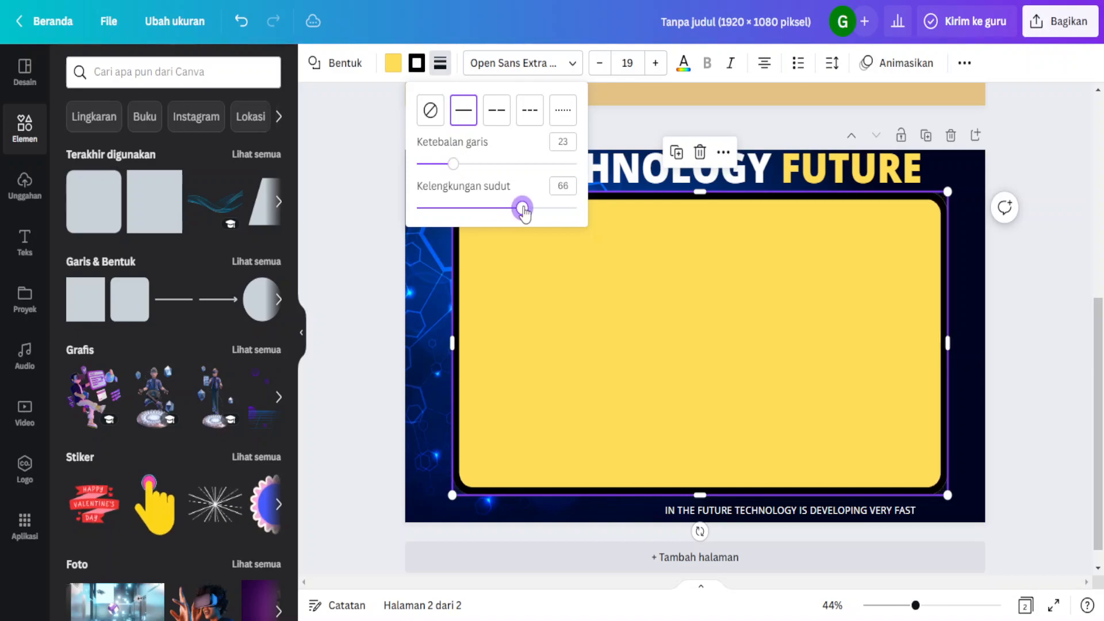
# Step: Set the large rounded rectangle's border weight to 27 and corner rounding to 67, and fill it with black
pyautogui.moveTo(454, 165); pyautogui.dragTo(461, 169)
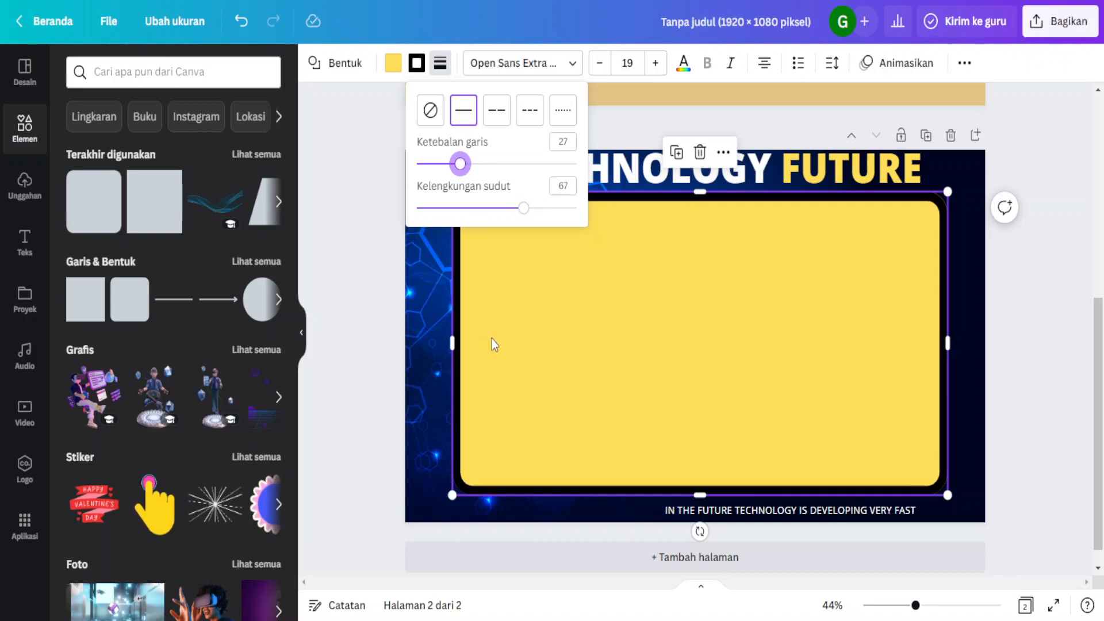
pyautogui.click(507, 339)
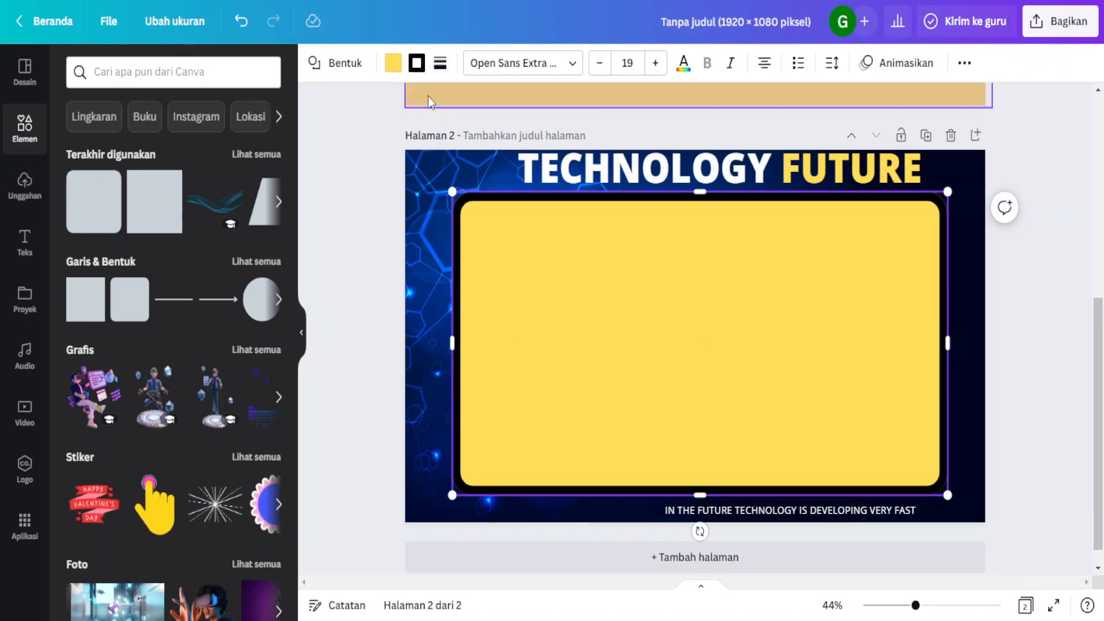
pyautogui.click(393, 63)
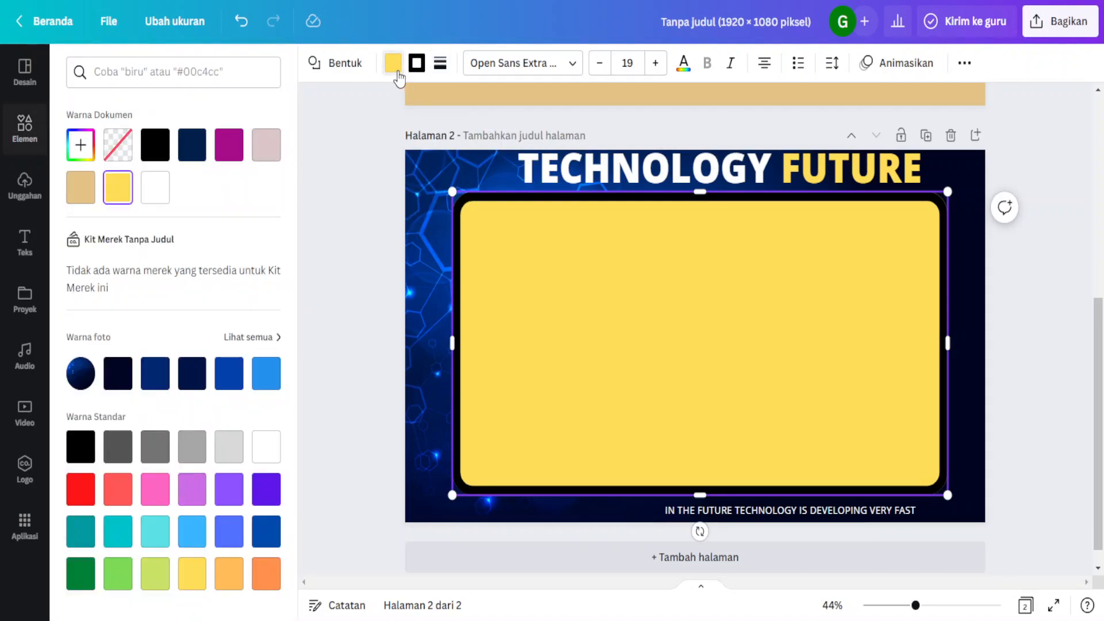
pyautogui.click(162, 156)
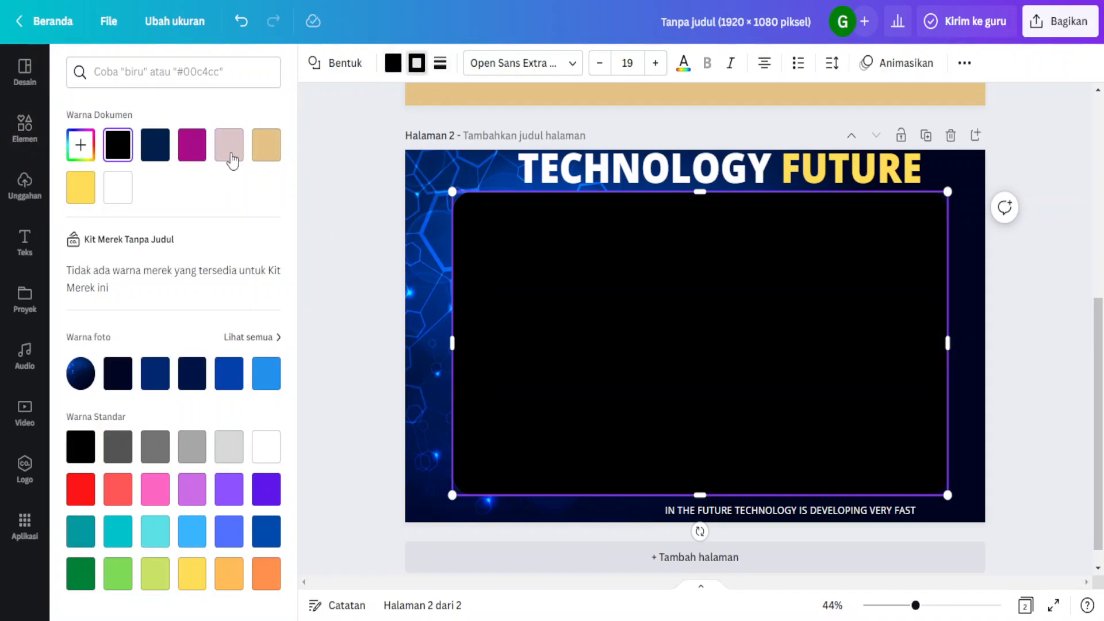
# Step: Try pink and white for the rectangle's border, and settle on the tan document colour
pyautogui.click(223, 151)
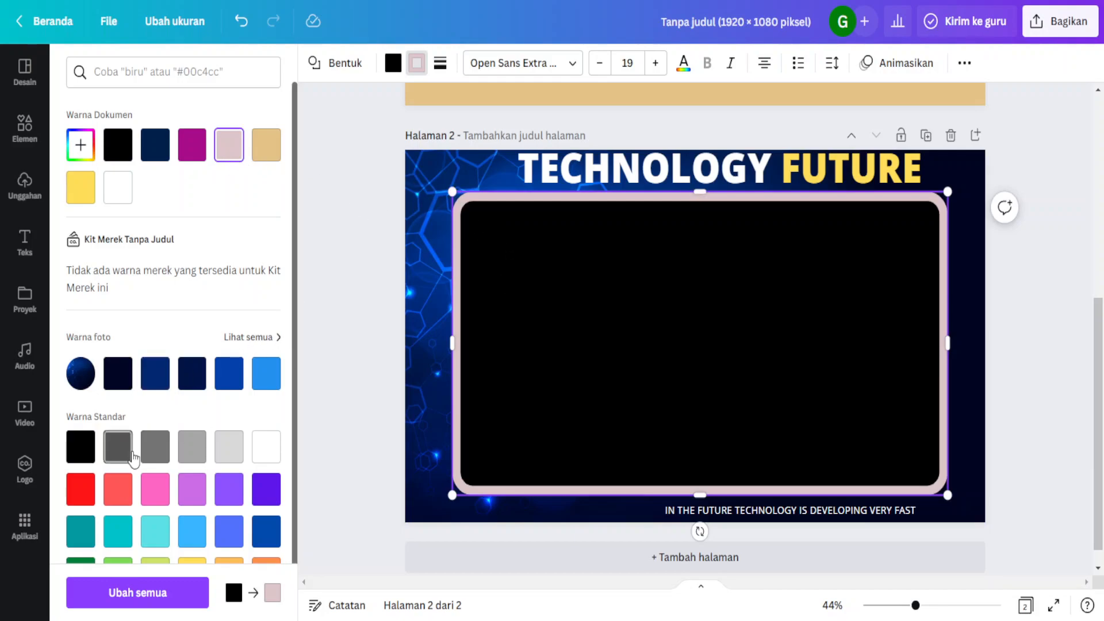
pyautogui.click(107, 202)
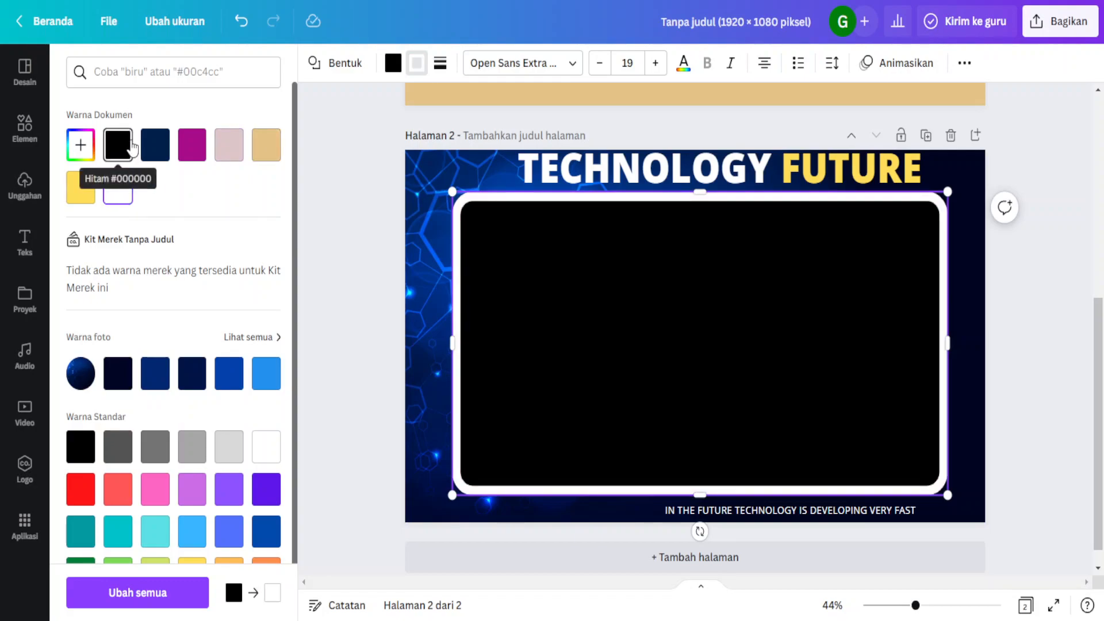
pyautogui.click(228, 151)
pyautogui.click(269, 158)
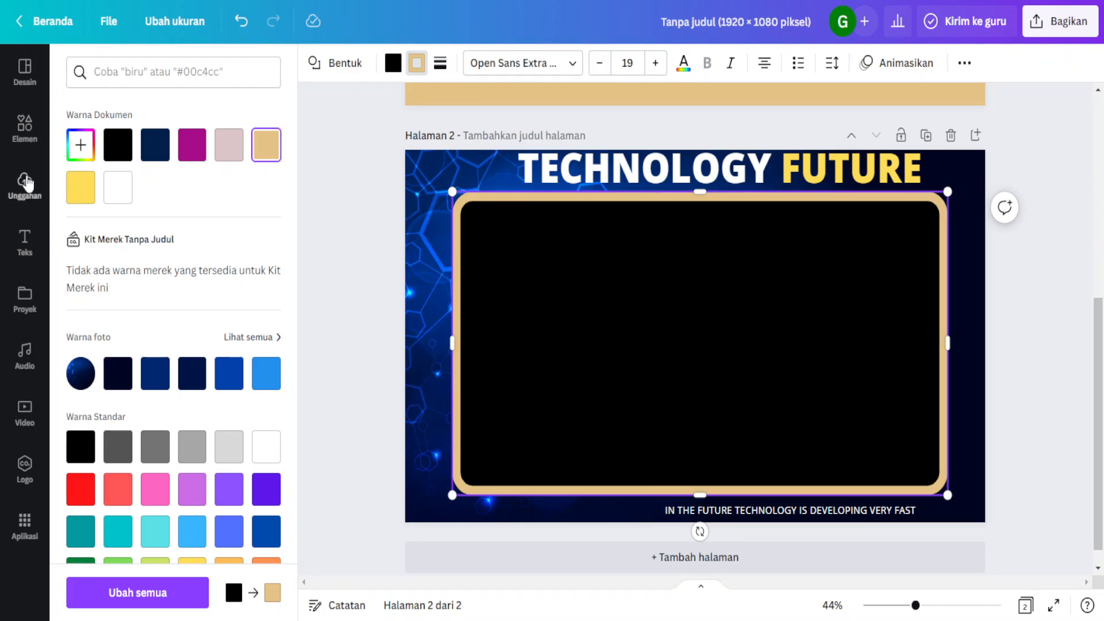
# Step: Browse the element categories and search the elements for "cloud"
pyautogui.click(25, 135)
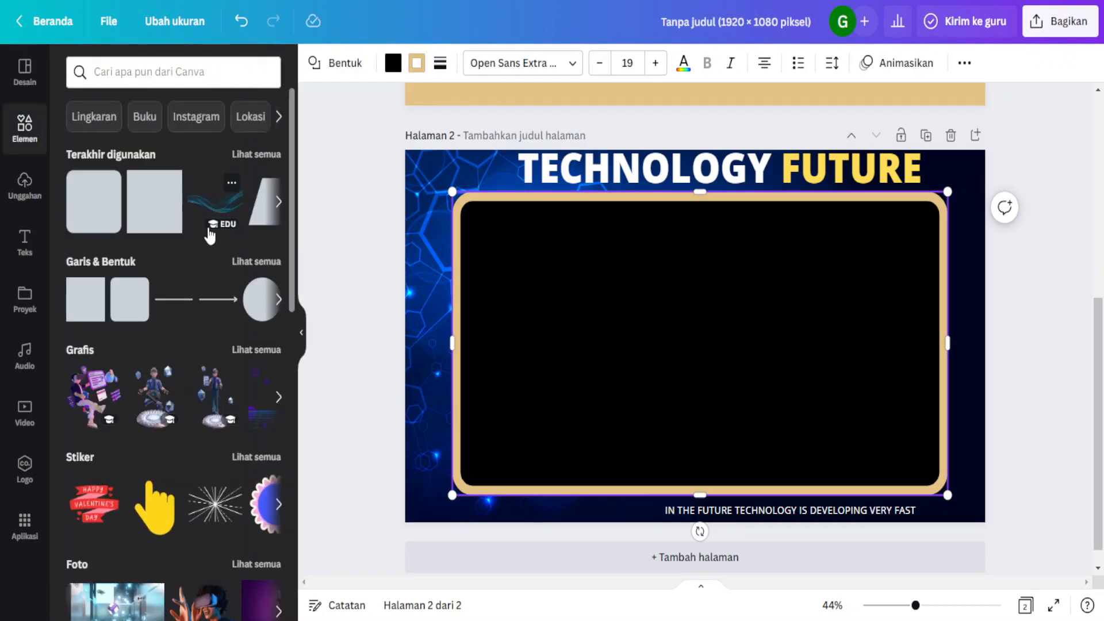
pyautogui.scroll(-4, 208, 287)
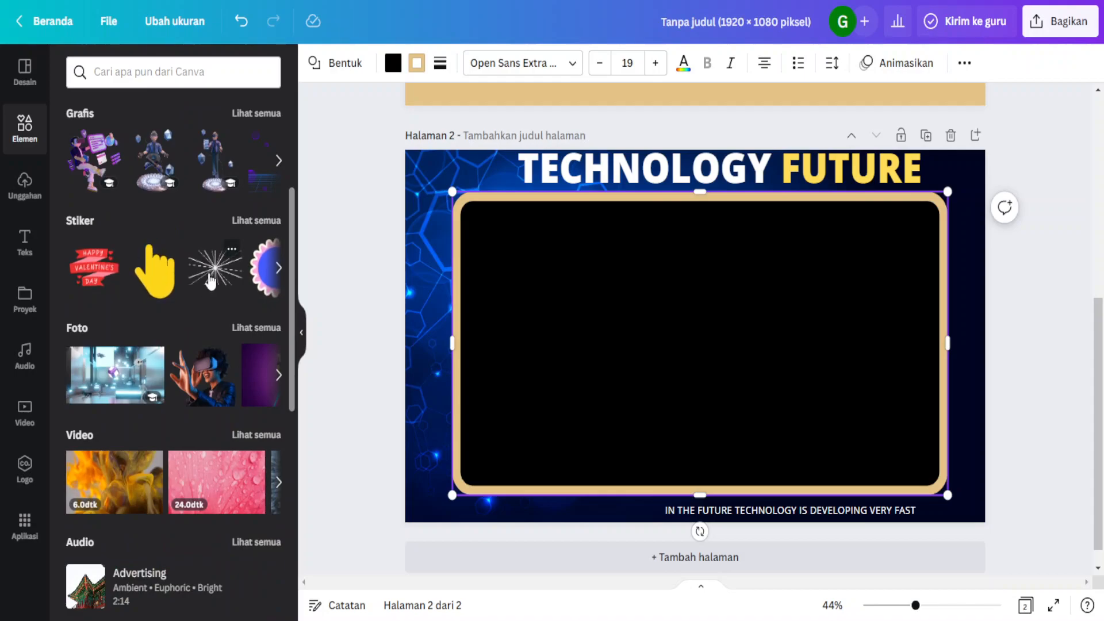
pyautogui.scroll(-4, 208, 287)
pyautogui.scroll(1, 212, 282)
pyautogui.scroll(-4, 212, 280)
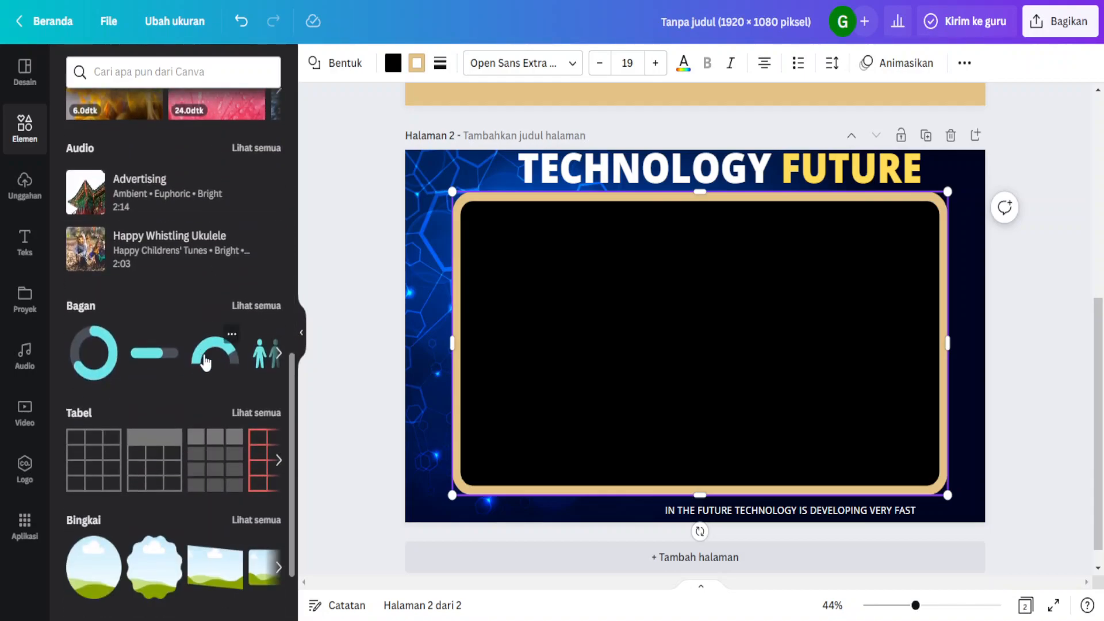
pyautogui.scroll(10, 210, 340)
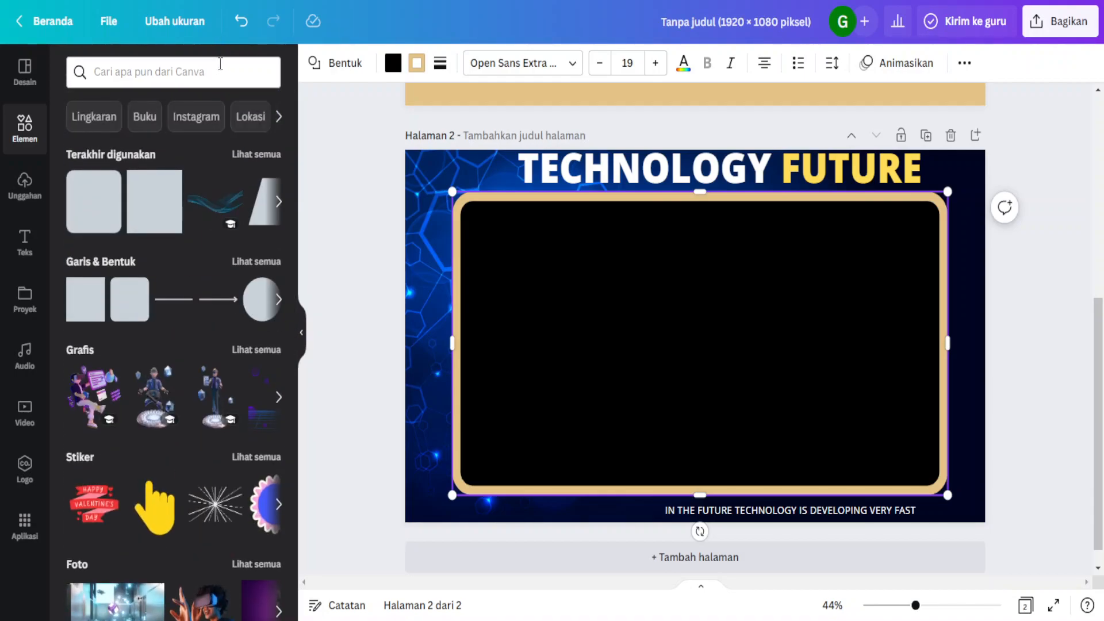
pyautogui.click(220, 69)
pyautogui.write('cloud')
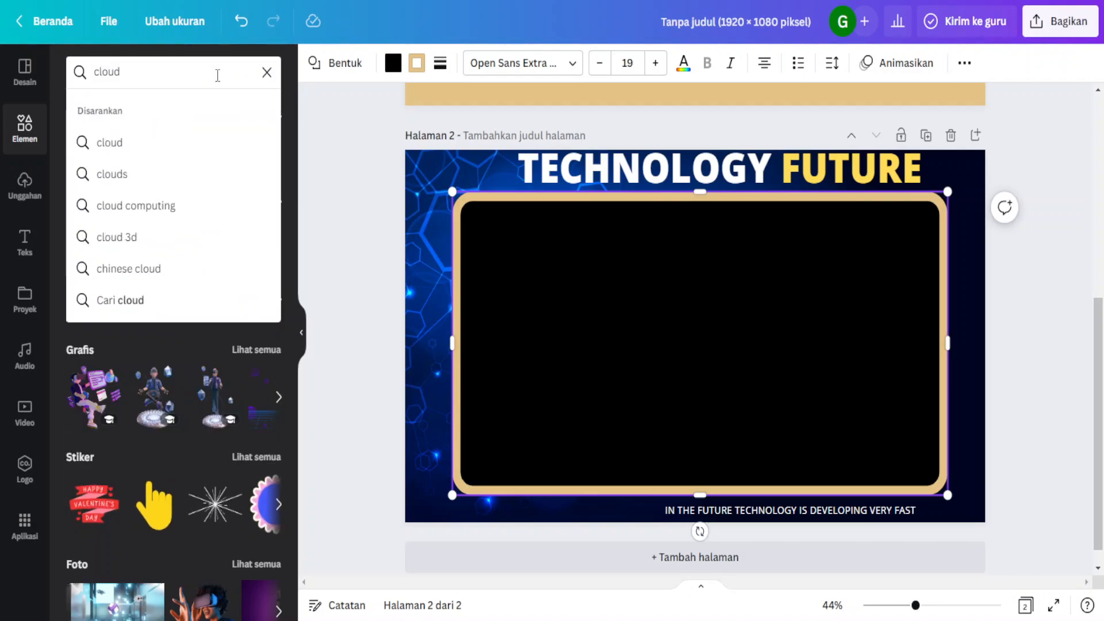
pyautogui.press('Return')
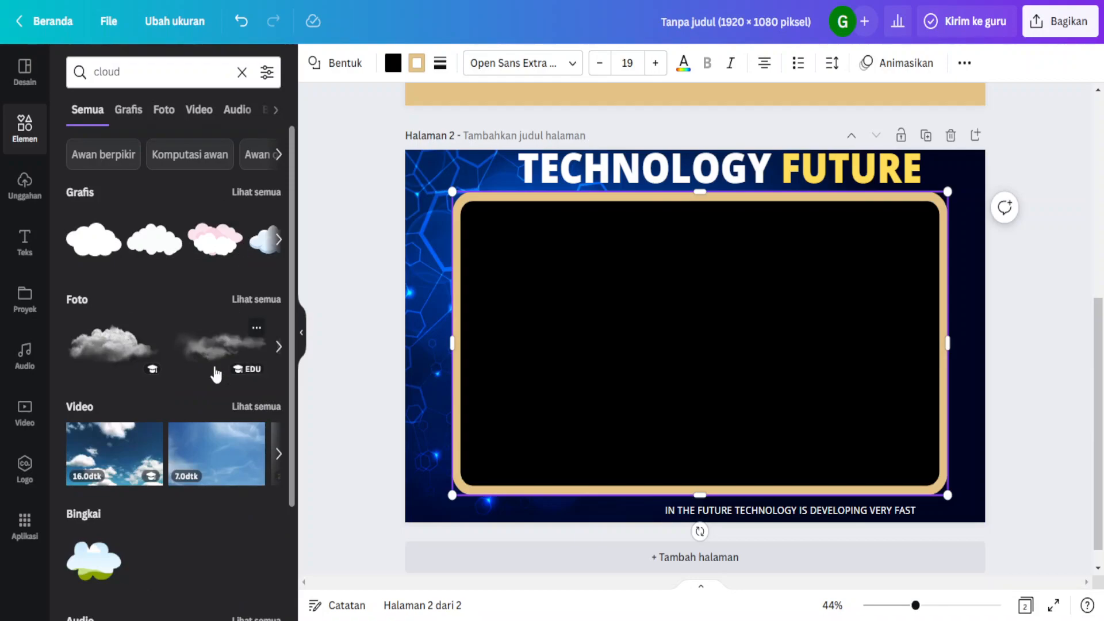
# Step: Insert two copies of the wispy grey cloud photo, partly off page 2 at its upper-left and lower-right corners
pyautogui.moveTo(216, 359); pyautogui.dragTo(231, 248)
pyautogui.click(209, 354)
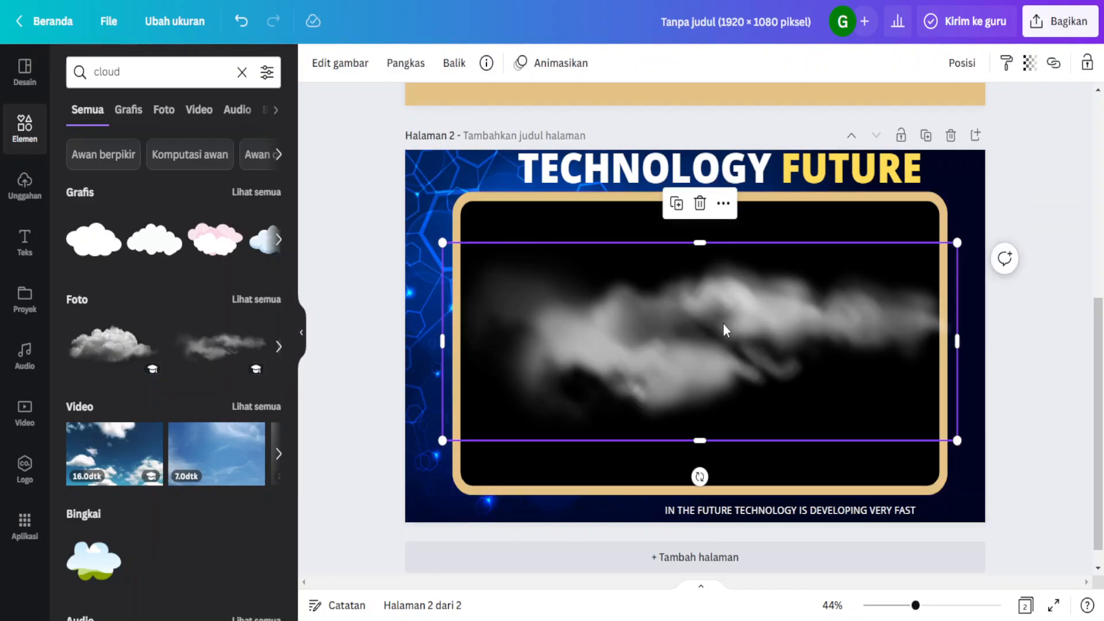
pyautogui.moveTo(723, 323); pyautogui.dragTo(565, 173)
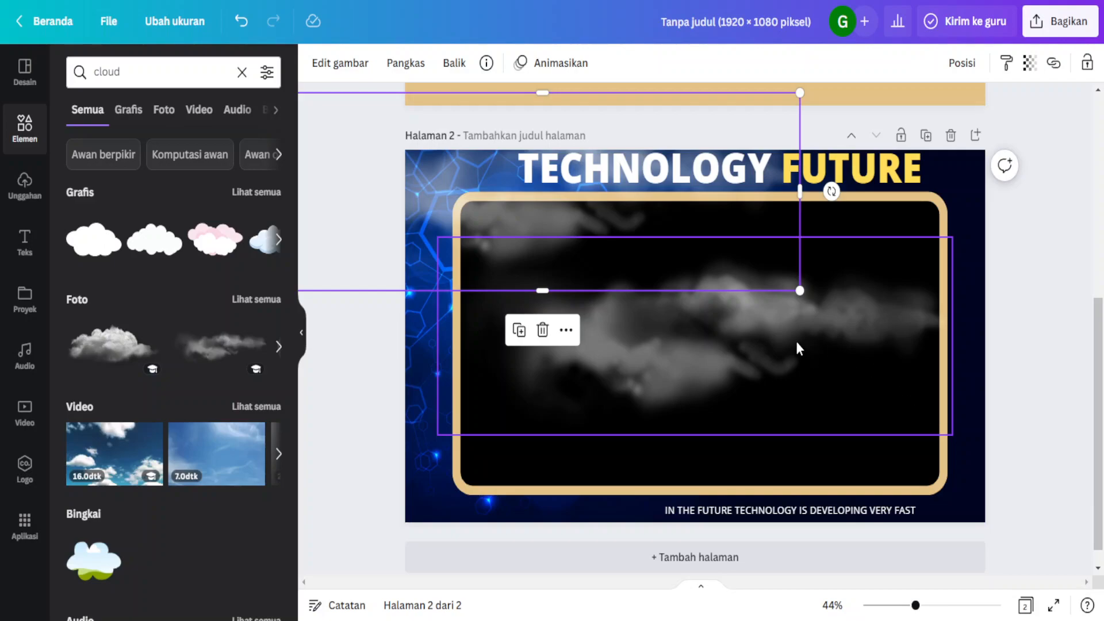
pyautogui.moveTo(798, 345); pyautogui.dragTo(919, 510)
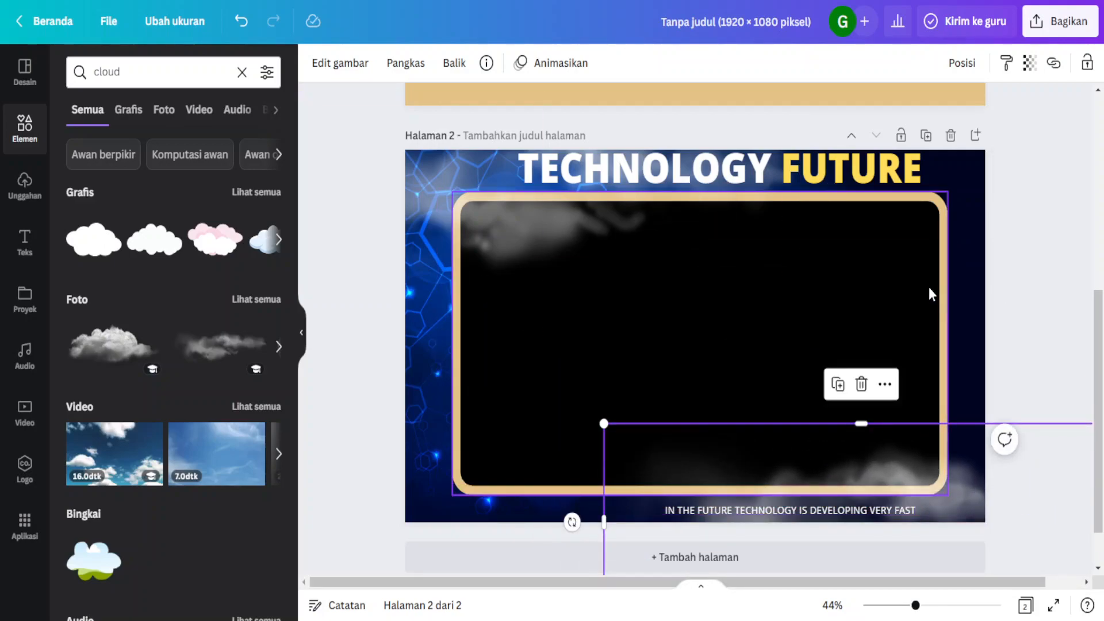
# Step: Bring the black rounded rectangle with the tan border to the front, above the cloud photos
pyautogui.click(909, 282)
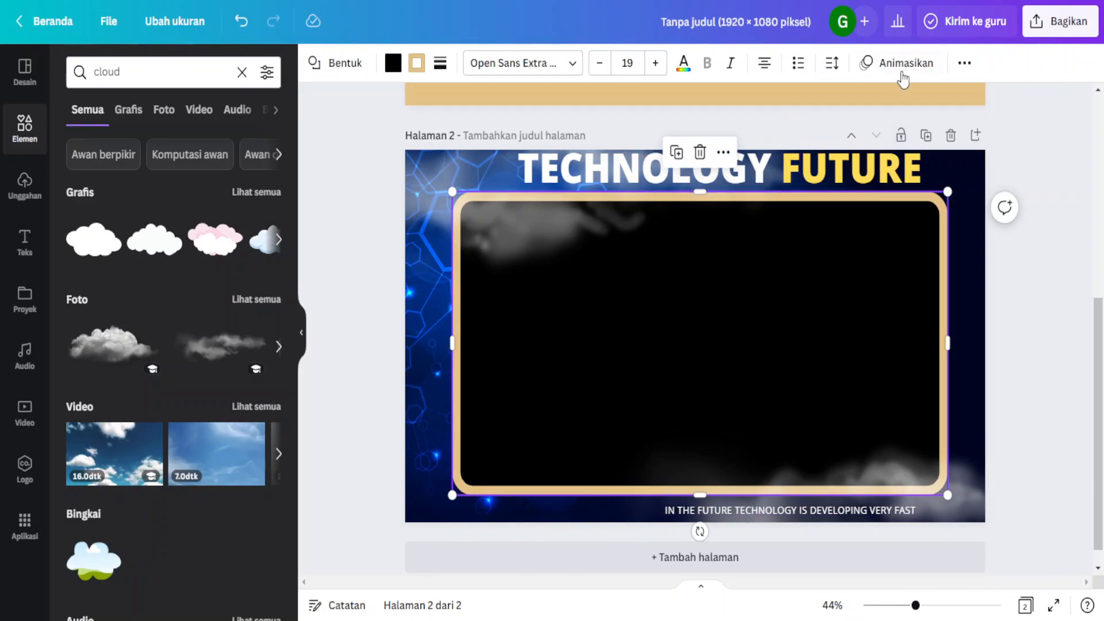
pyautogui.click(965, 65)
pyautogui.click(834, 104)
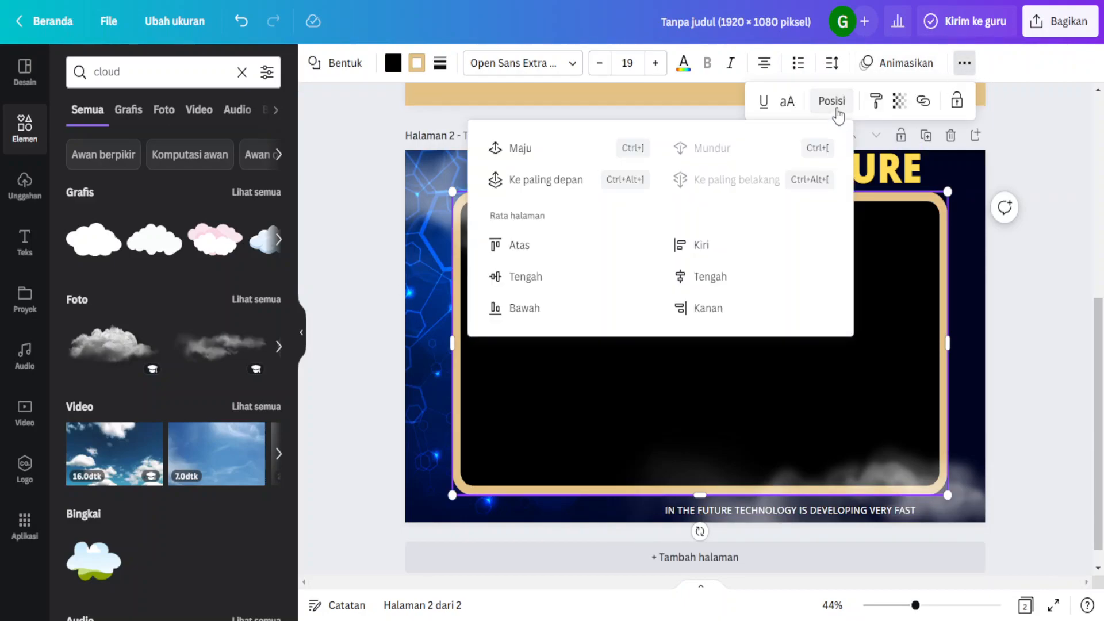
pyautogui.click(513, 190)
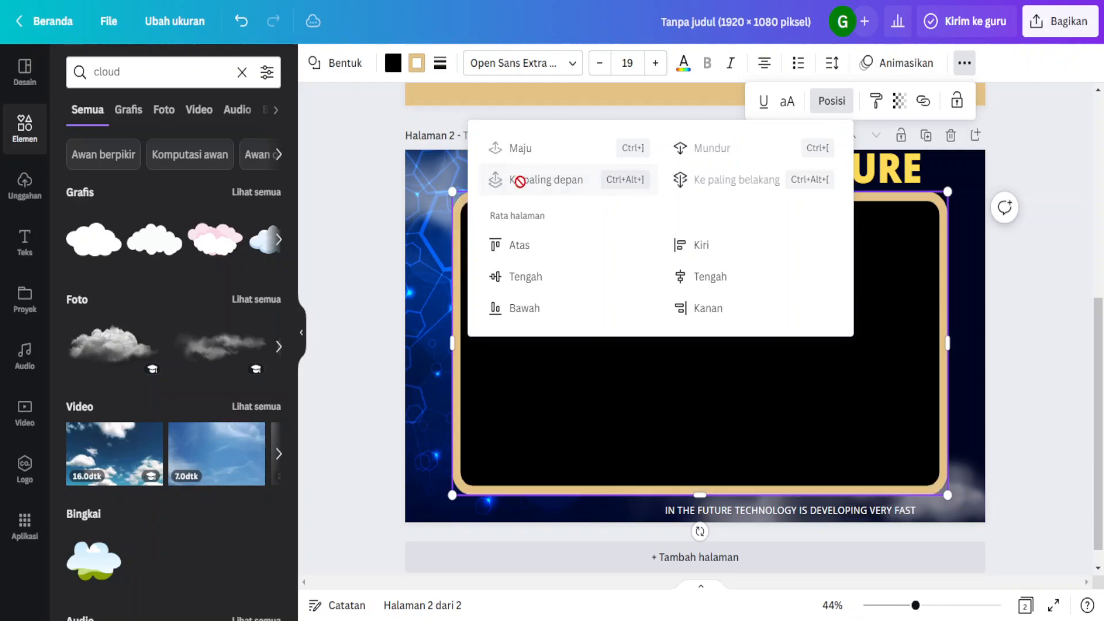
pyautogui.click(1037, 237)
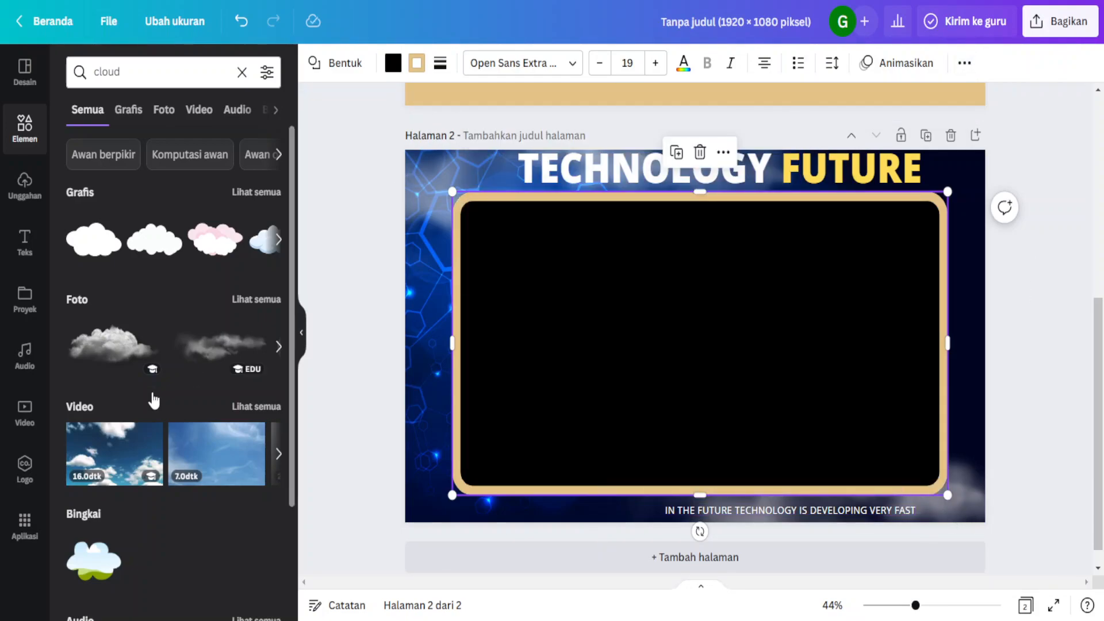
# Step: Search the elements for "flower", insert the cream five-petal flower, shrink it and place it over the frame's upper-left corner
pyautogui.scroll(-3, 138, 382)
pyautogui.scroll(3, 139, 384)
pyautogui.click(135, 72)
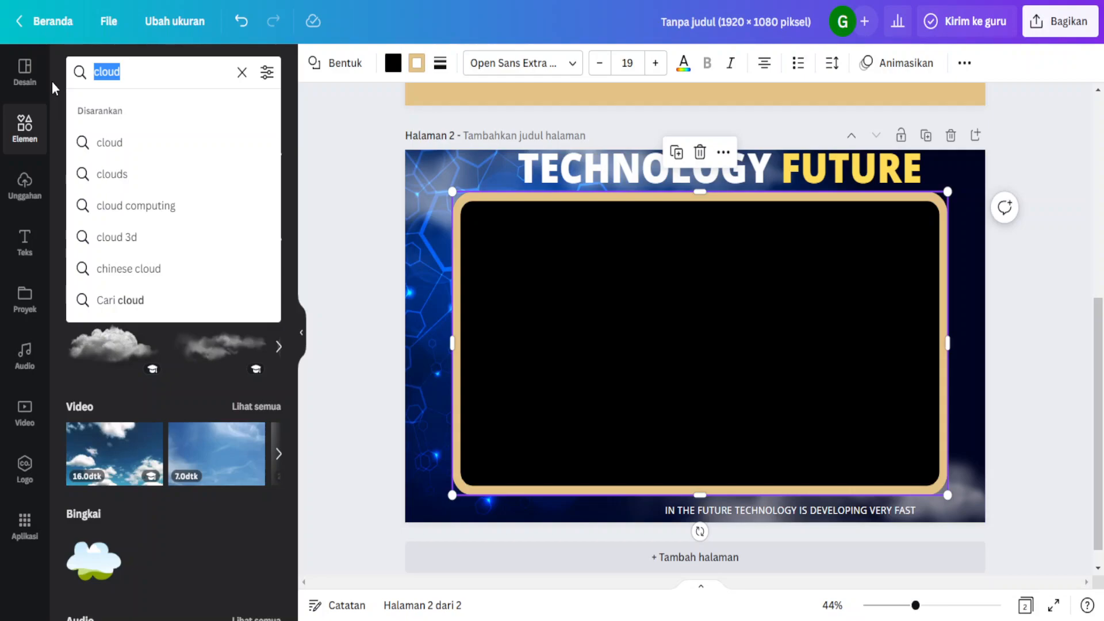
pyautogui.write('flower')
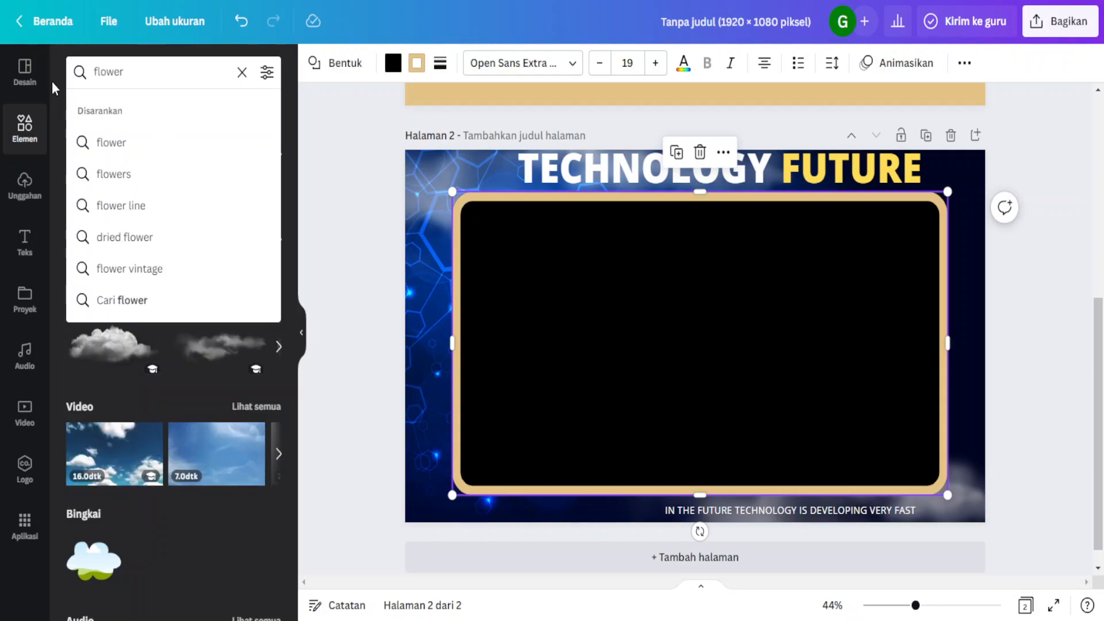
pyautogui.press('Return')
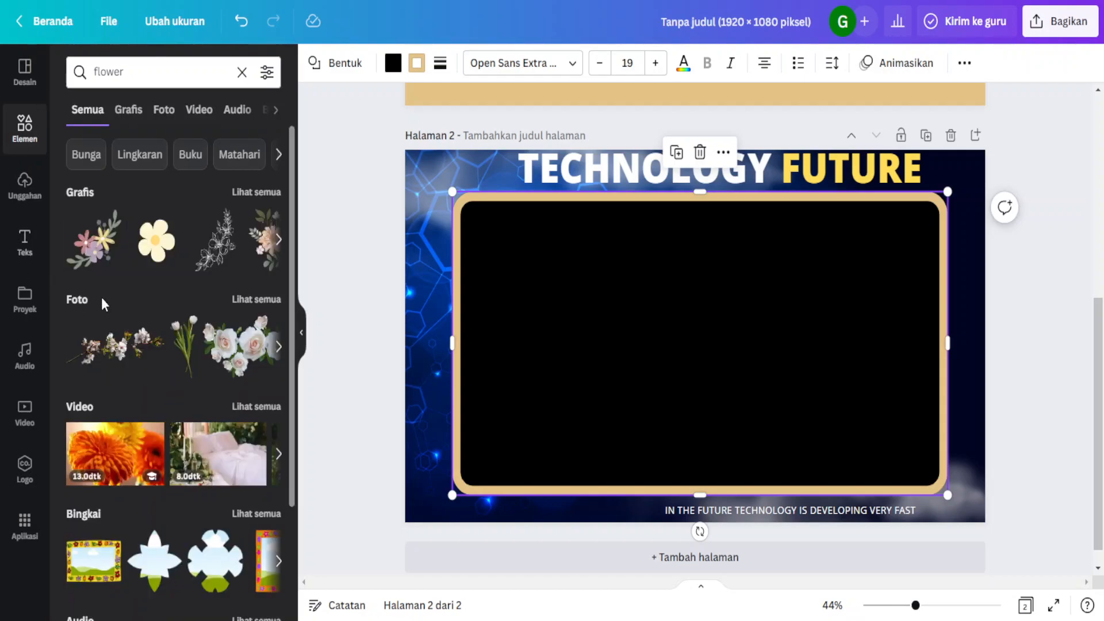
pyautogui.click(157, 255)
pyautogui.moveTo(684, 346); pyautogui.dragTo(441, 212)
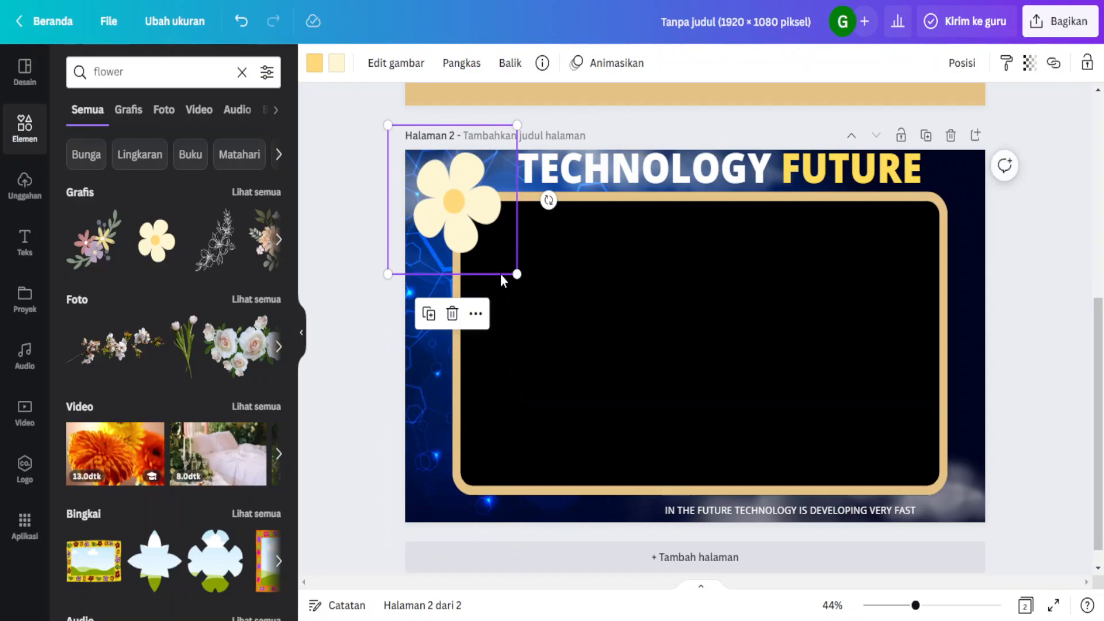
pyautogui.moveTo(517, 275); pyautogui.dragTo(485, 240)
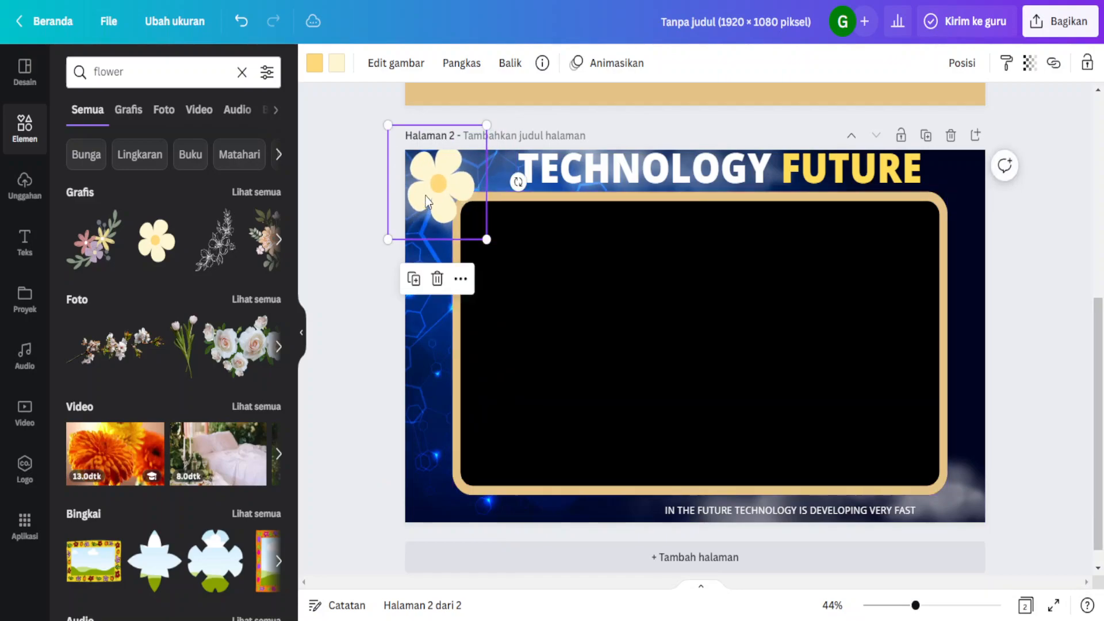
pyautogui.moveTo(428, 201); pyautogui.dragTo(432, 206)
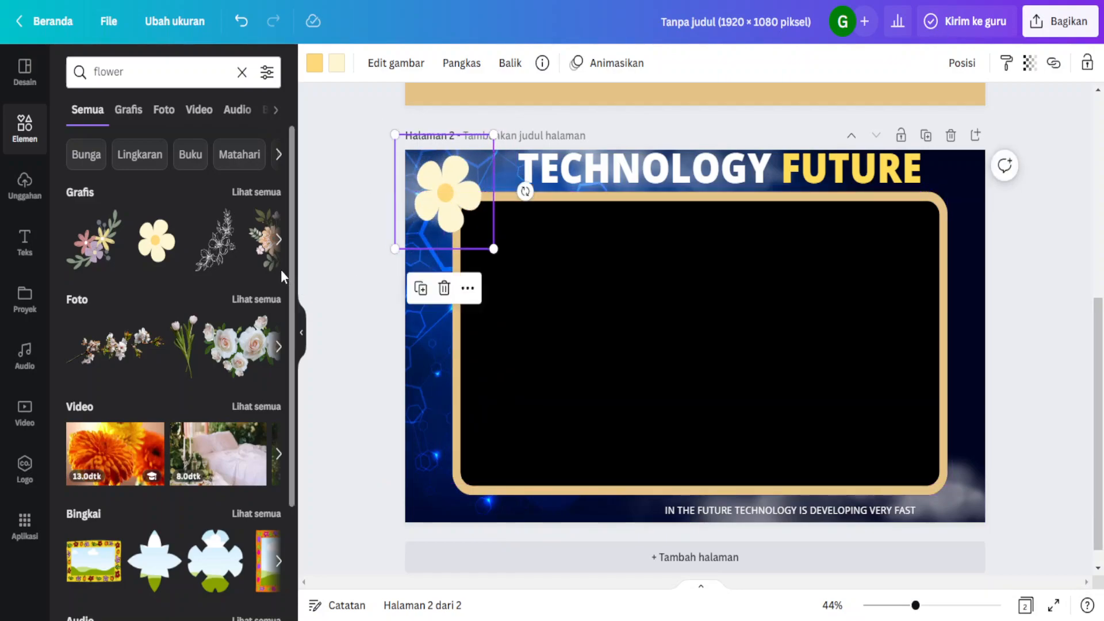
# Step: Insert the line-art flower branch at the page's lower-right corner and recolour it with the yellow document colour
pyautogui.click(229, 260)
pyautogui.moveTo(701, 374); pyautogui.dragTo(966, 482)
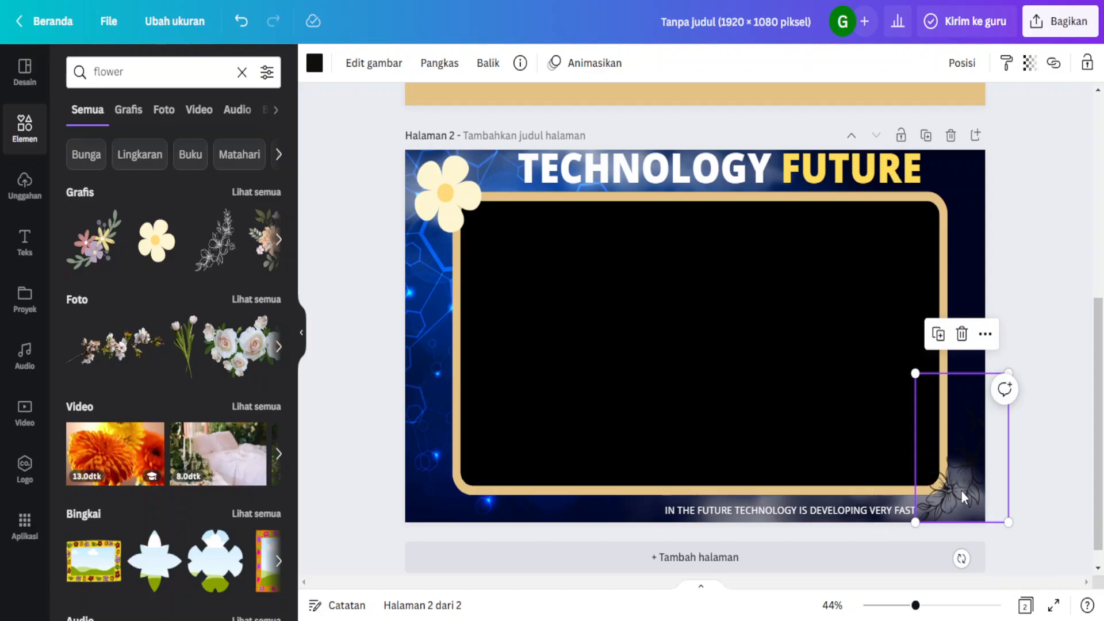
pyautogui.click(314, 63)
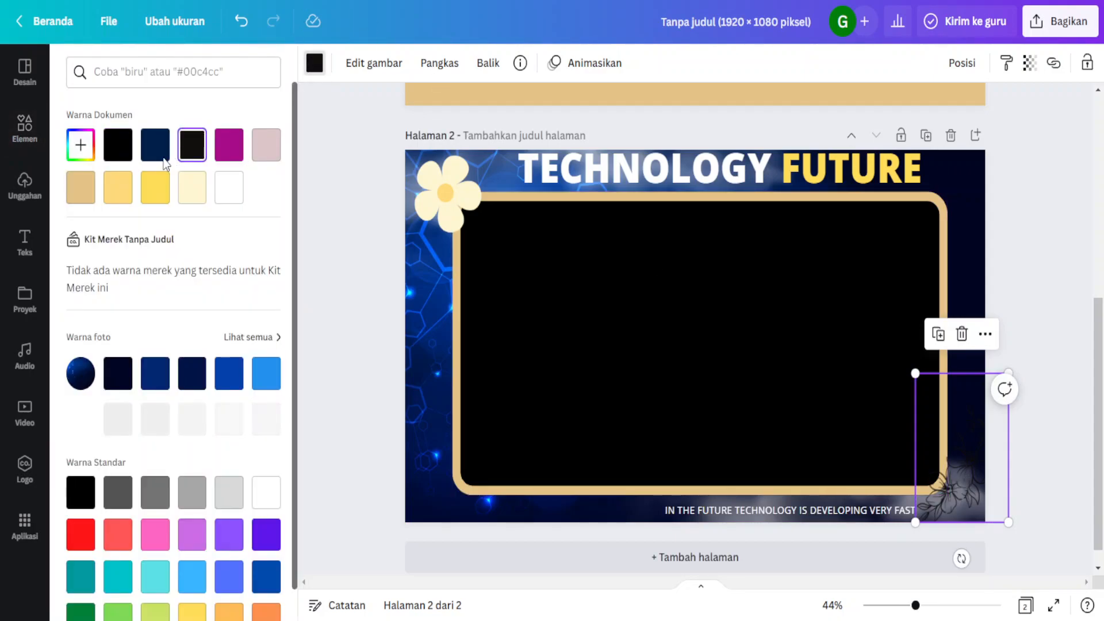
pyautogui.click(155, 187)
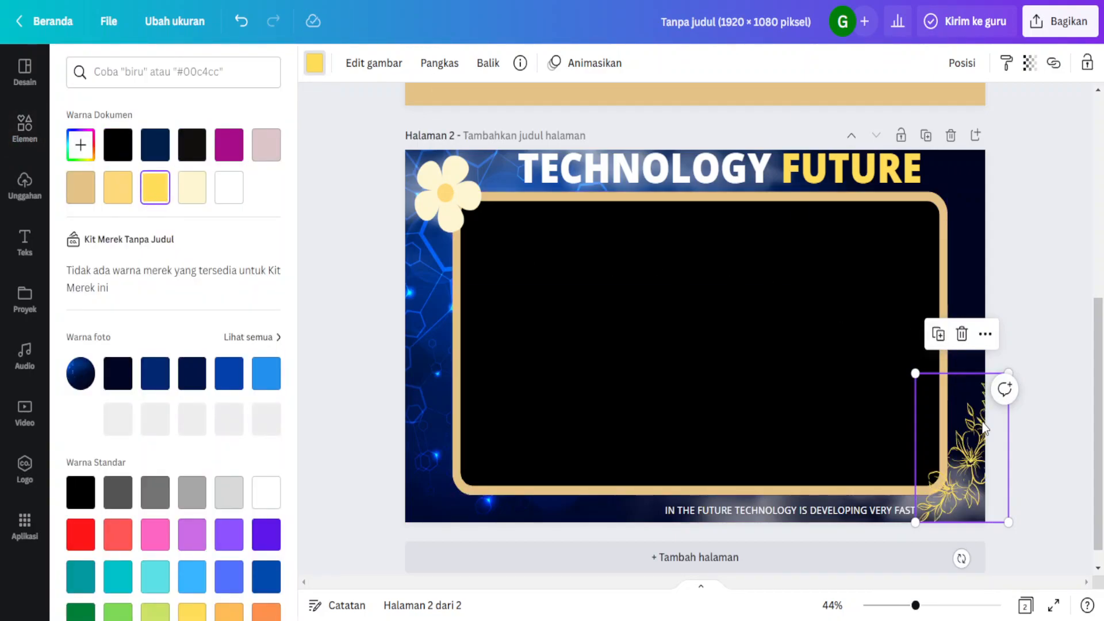
pyautogui.click(885, 357)
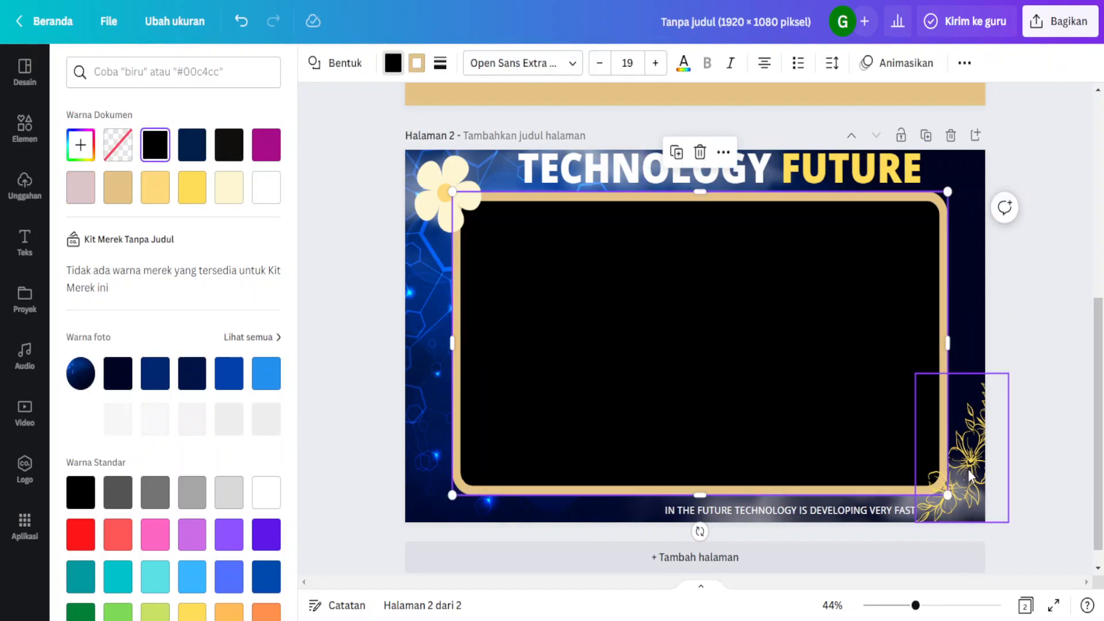
pyautogui.moveTo(970, 475); pyautogui.dragTo(966, 467)
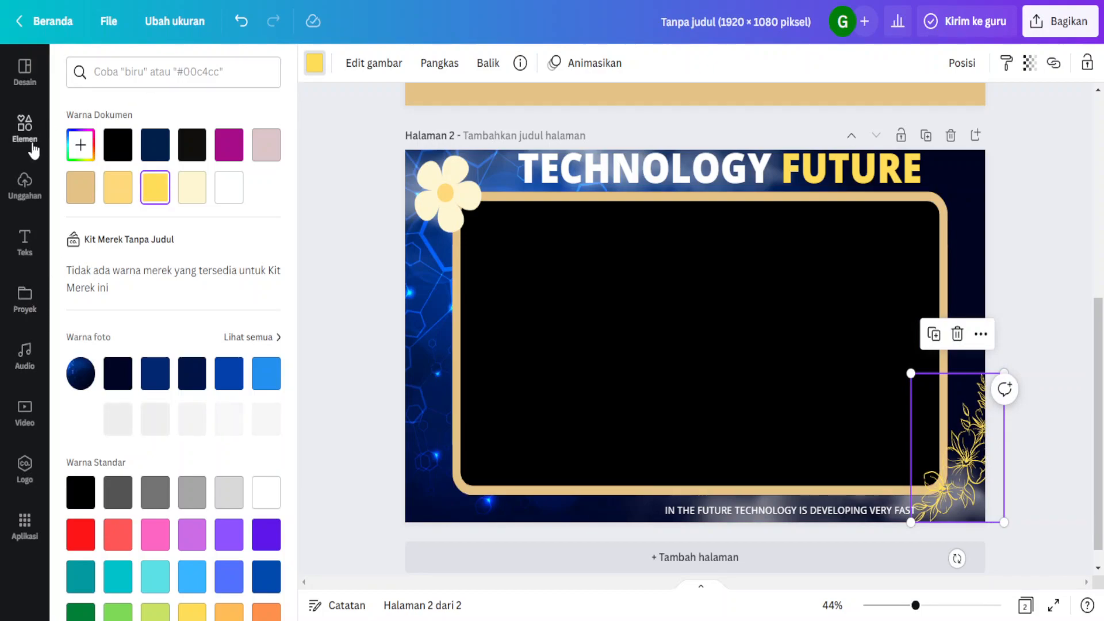
# Step: Search the elements for "robot"
pyautogui.click(25, 128)
pyautogui.scroll(-5, 226, 340)
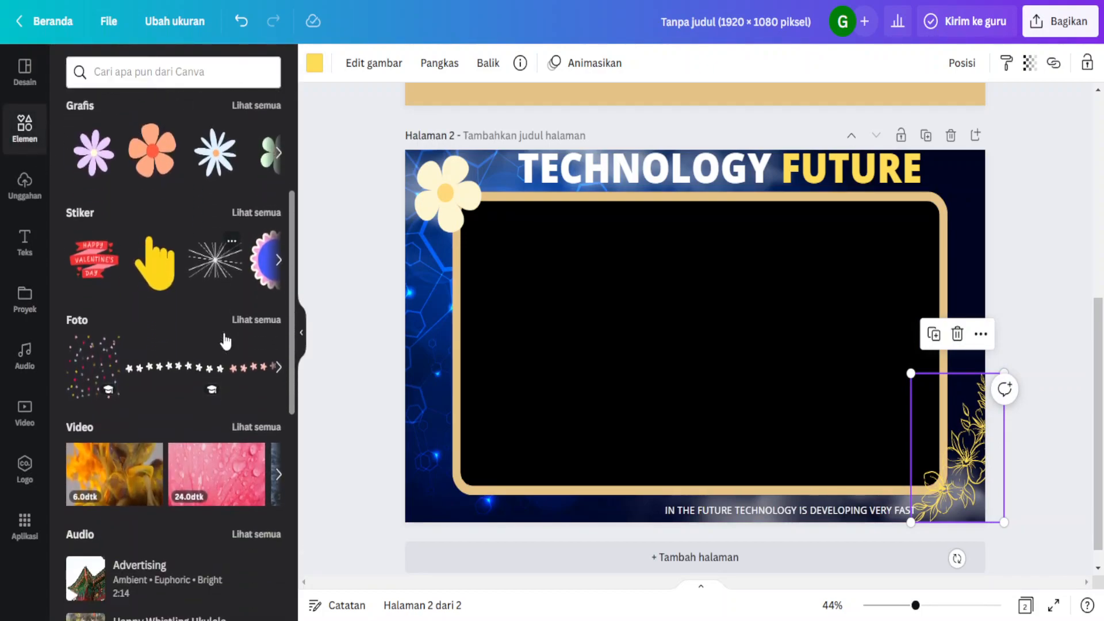
pyautogui.scroll(-3, 226, 340)
pyautogui.scroll(6, 223, 339)
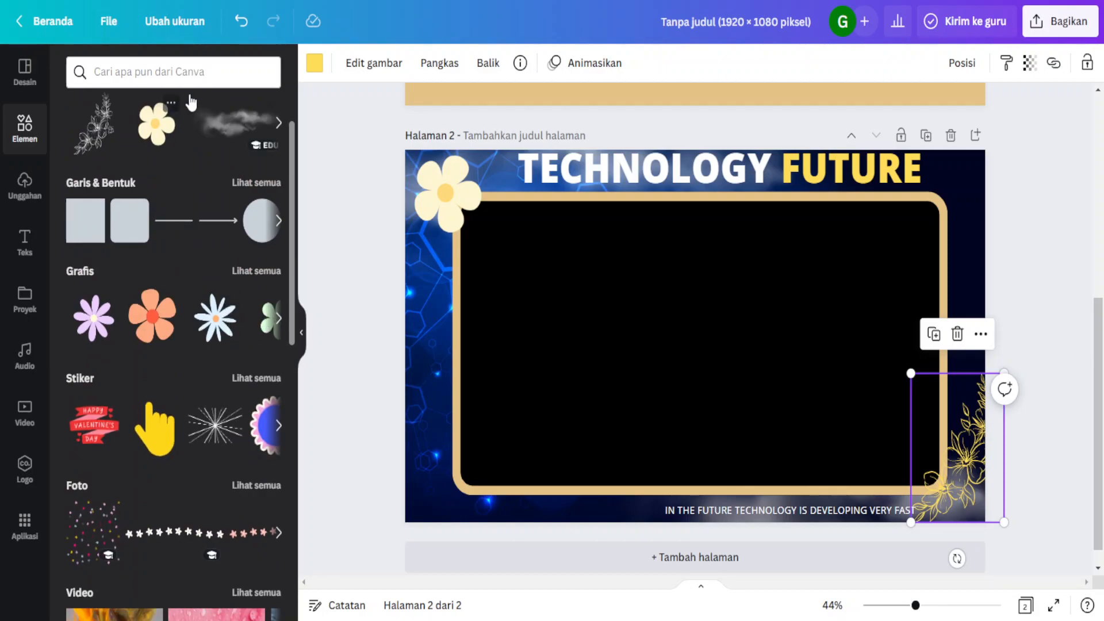
pyautogui.click(216, 72)
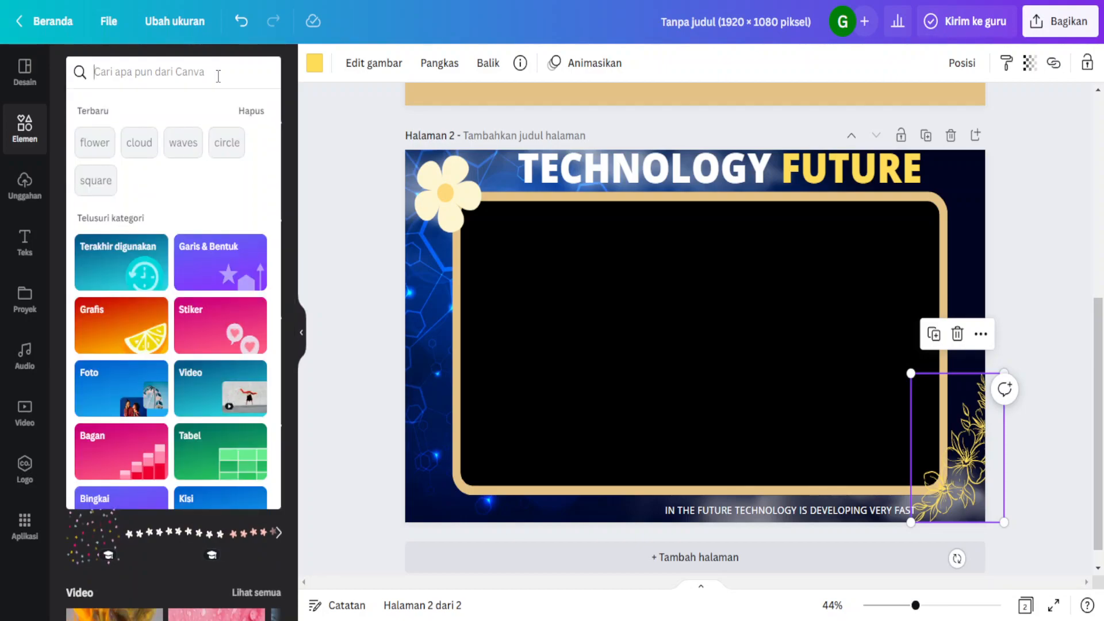
pyautogui.write('robot')
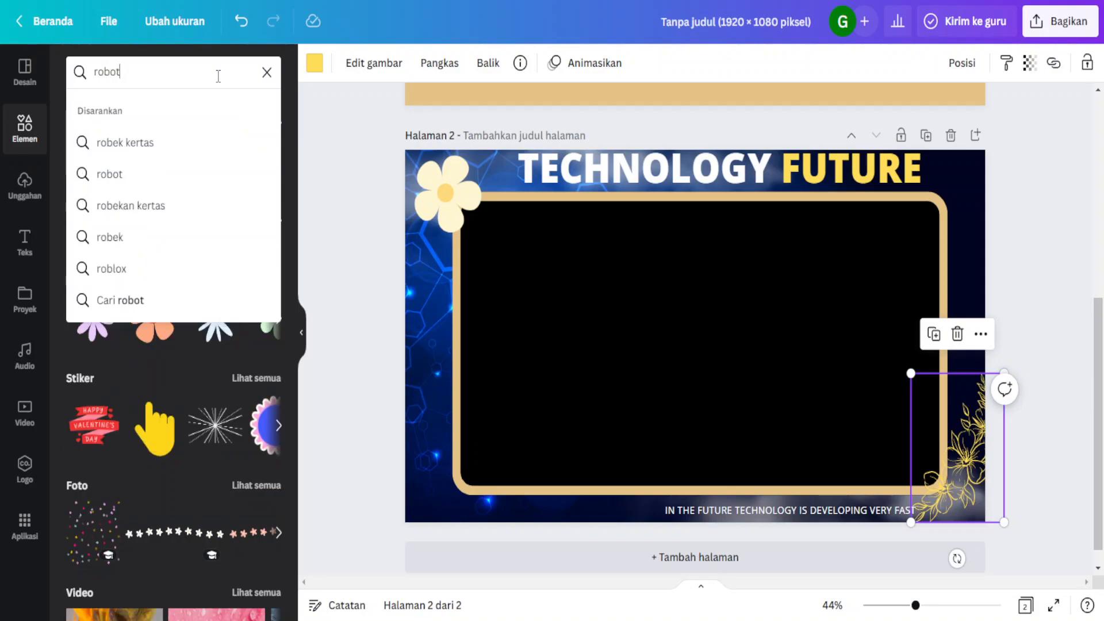
pyautogui.press('Return')
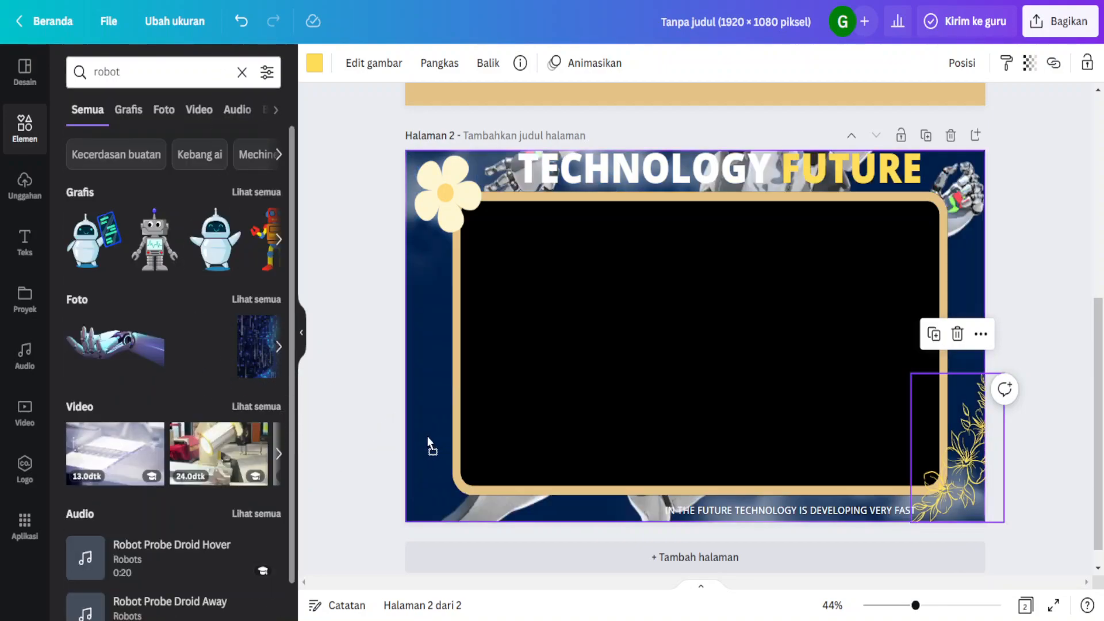
pyautogui.moveTo(197, 350); pyautogui.dragTo(425, 351)
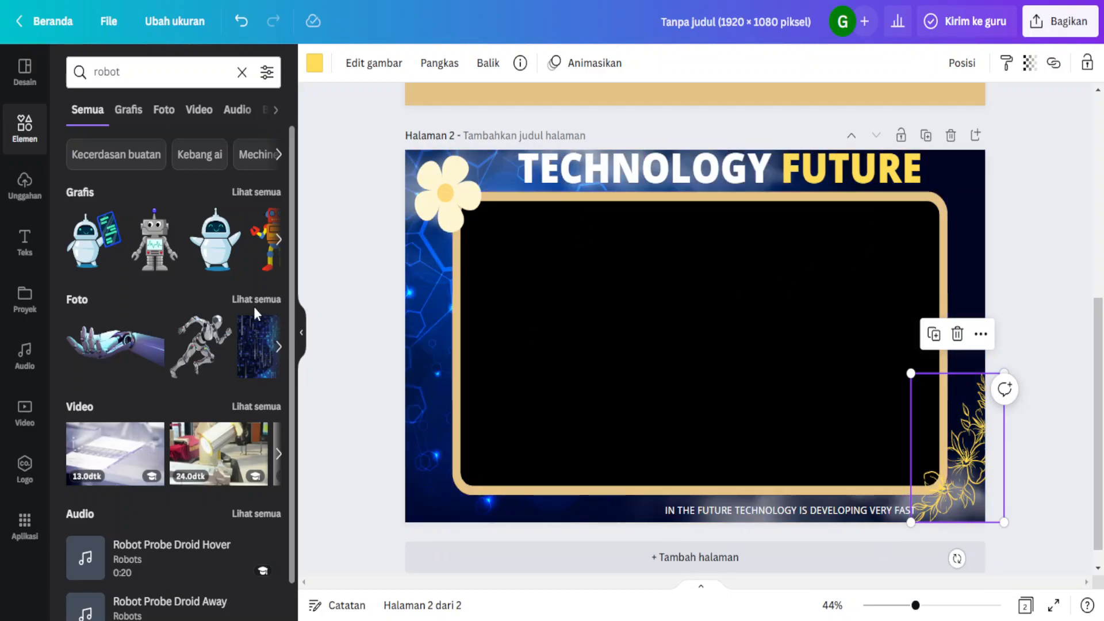
# Step: Insert the running silver robot photo, shrink it at page 2's lower-left corner and delete the large extra copy
pyautogui.click(205, 354)
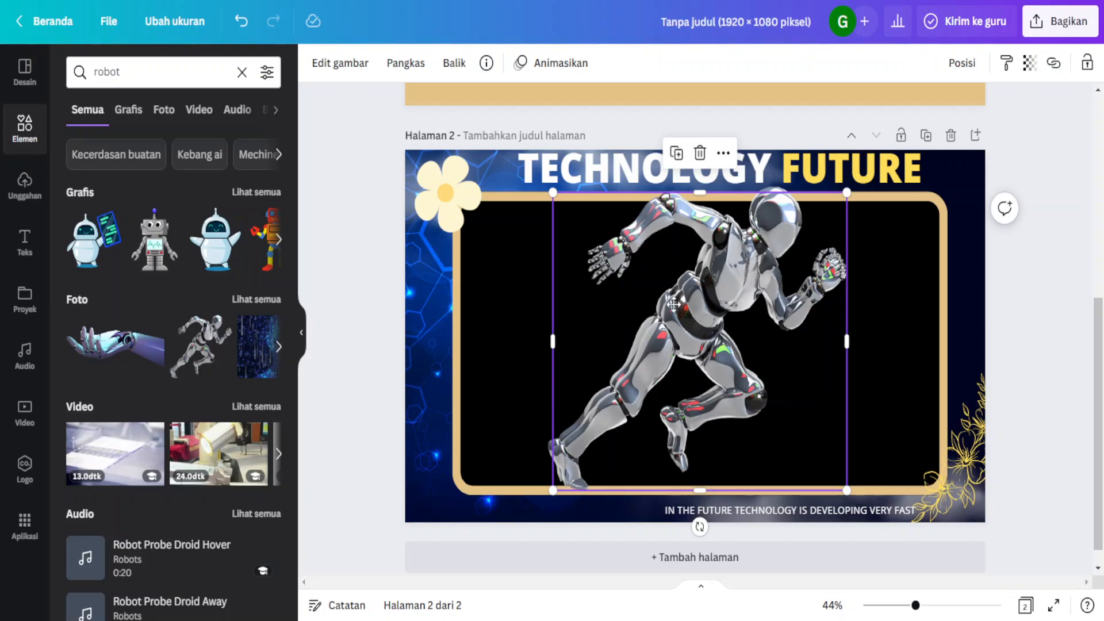
pyautogui.moveTo(673, 305); pyautogui.dragTo(430, 429)
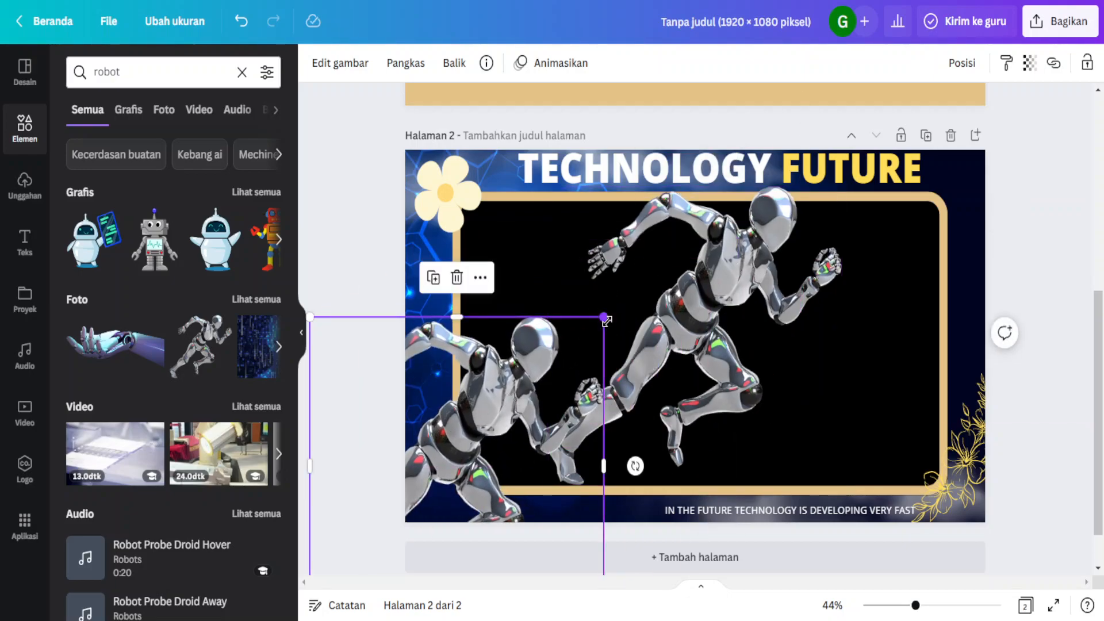
pyautogui.moveTo(607, 320); pyautogui.dragTo(506, 421)
pyautogui.moveTo(440, 474); pyautogui.dragTo(457, 477)
pyautogui.moveTo(695, 309); pyautogui.dragTo(776, 273)
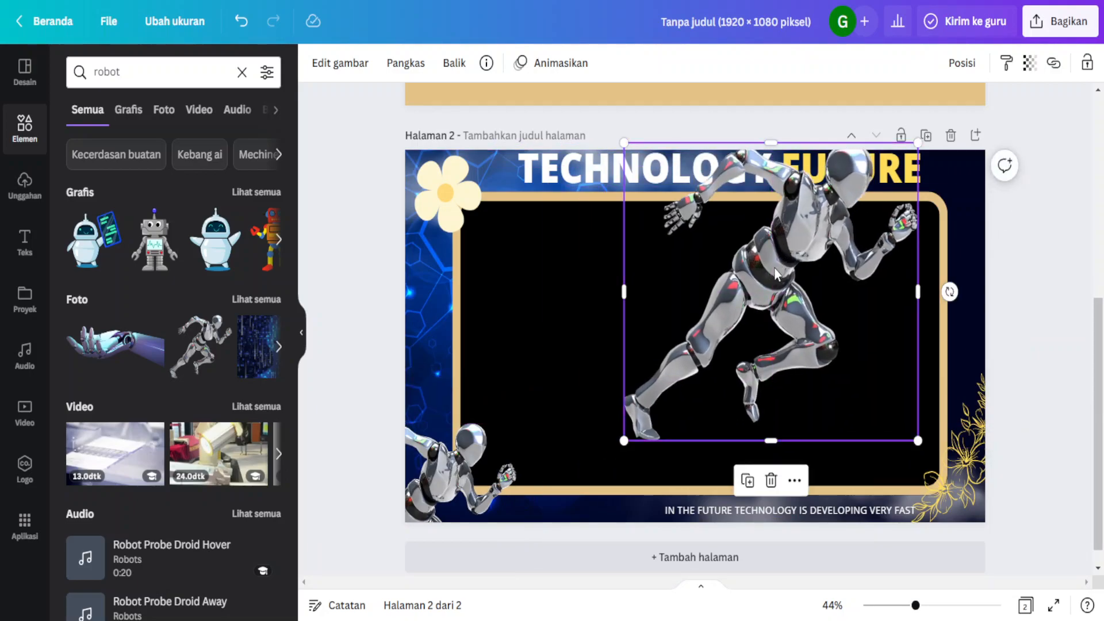
pyautogui.press('Delete')
# Step: Shrink the running robot further so more of its body fits over the frame's lower-left corner
pyautogui.click(446, 475)
pyautogui.doubleClick(446, 474)
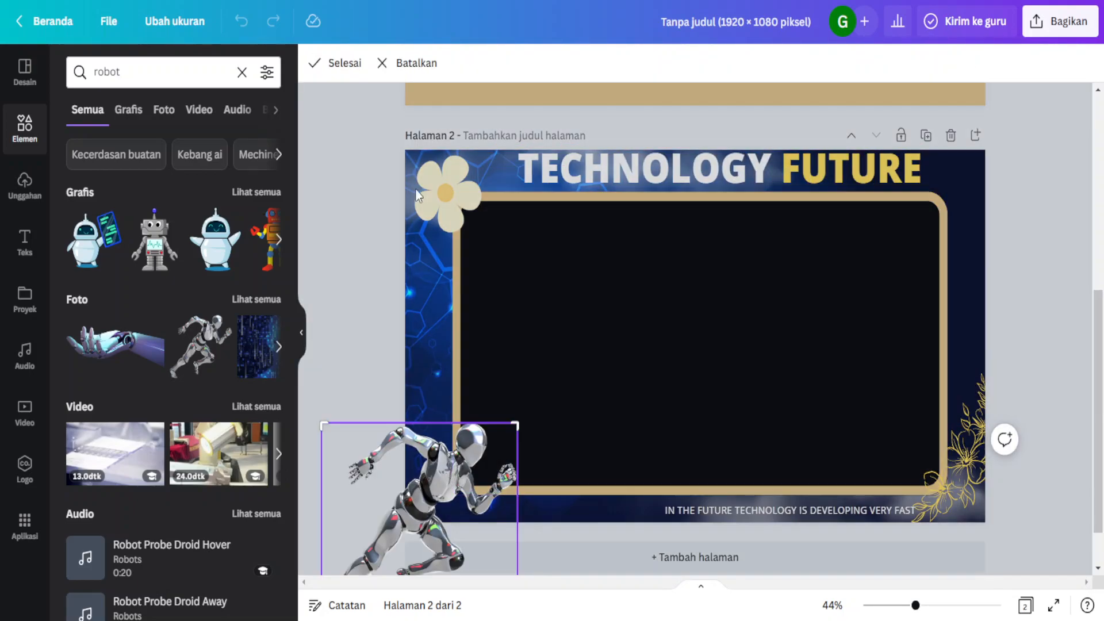
pyautogui.click(345, 65)
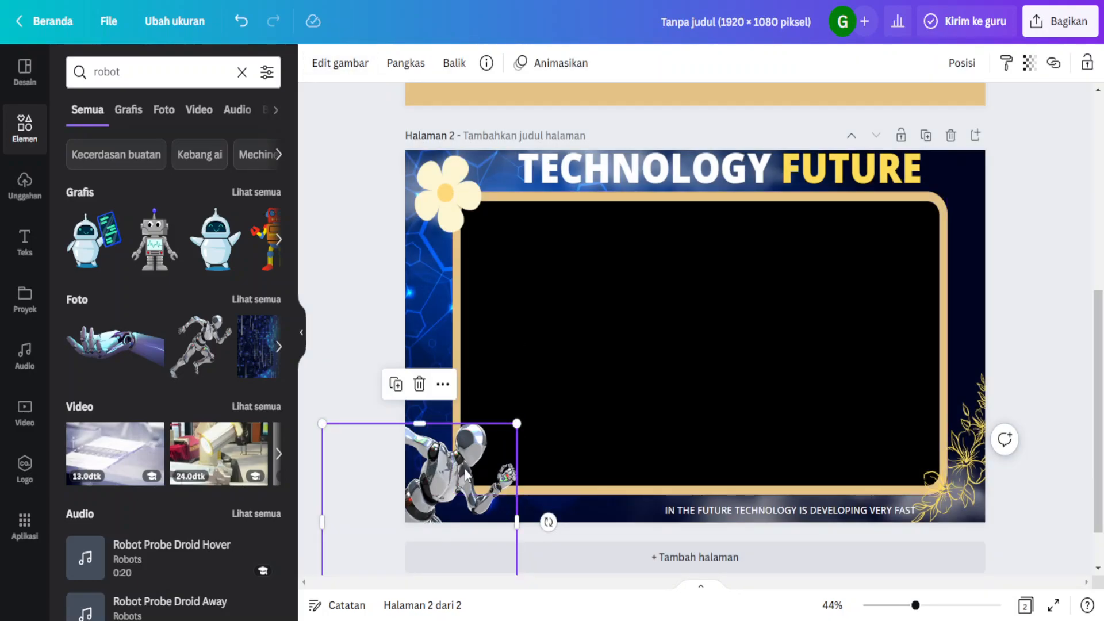
pyautogui.moveTo(516, 426)
pyautogui.mouseDown()
pyautogui.moveTo(473, 466)
pyautogui.moveTo(518, 411)
pyautogui.moveTo(509, 424)
pyautogui.mouseUp()
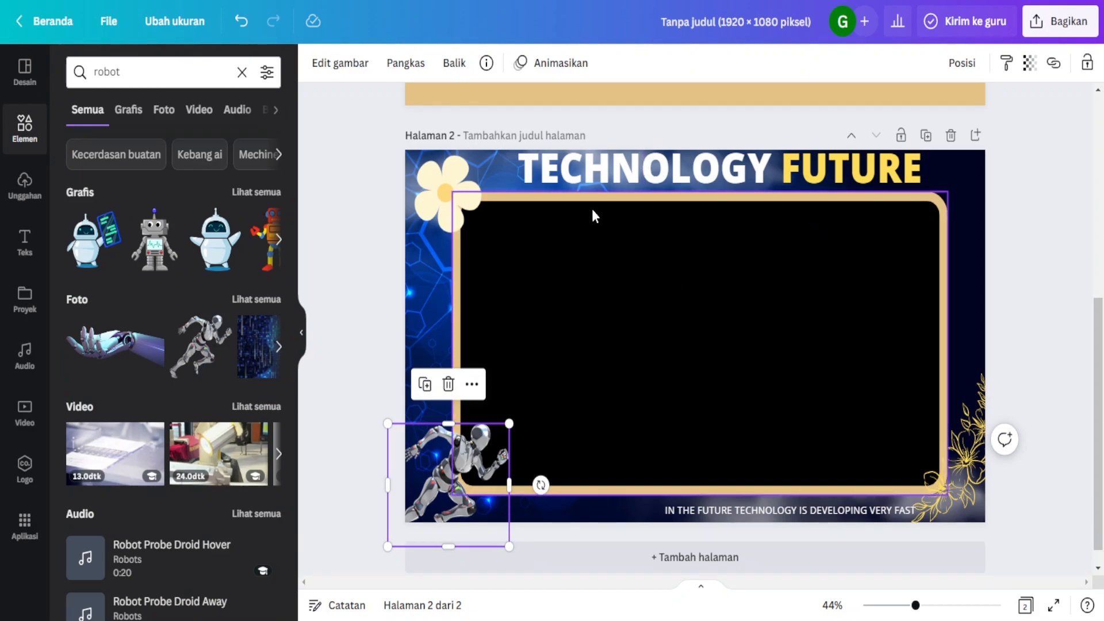
# Step: Try applying all 11 pages of the Blue & Yellow Professional Future Technology template to a new third page, and undo it
pyautogui.click(725, 557)
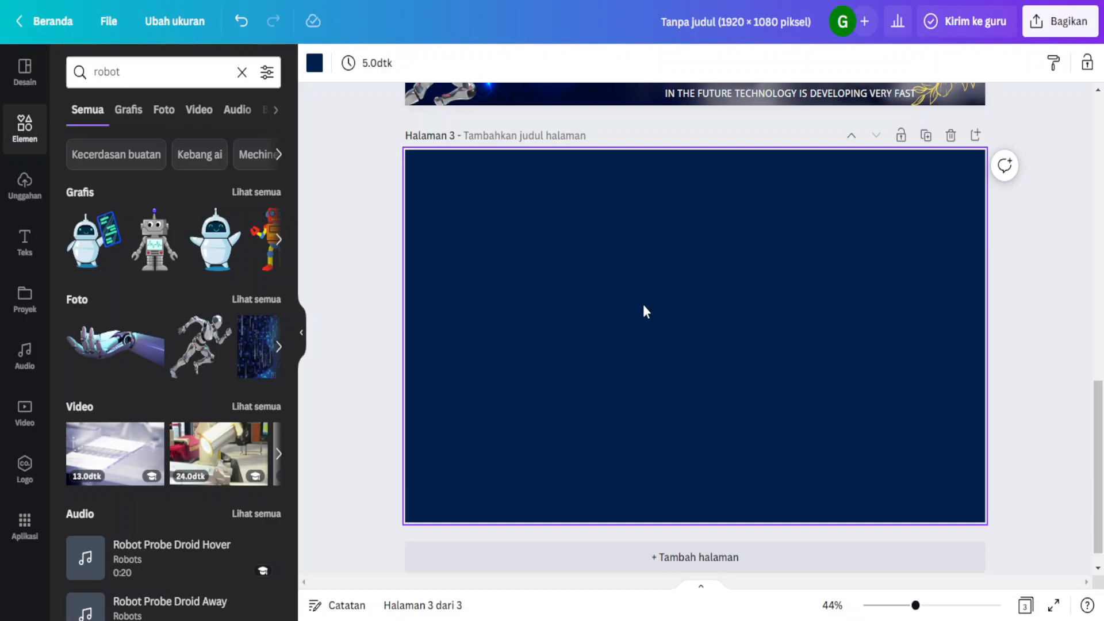
pyautogui.click(38, 88)
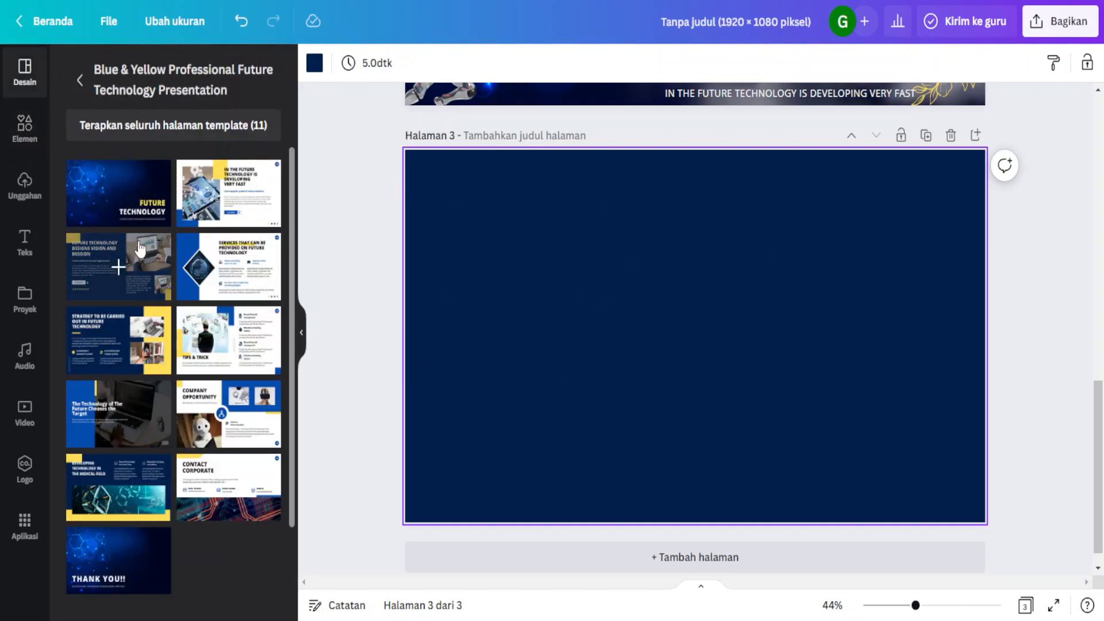
pyautogui.scroll(-3, 71, 190)
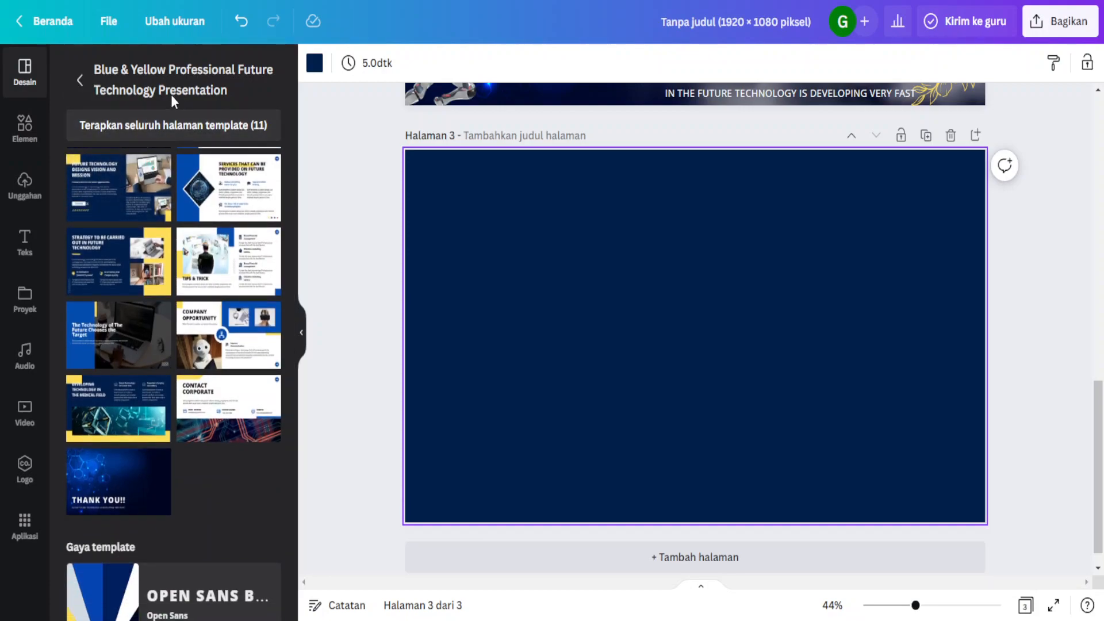
pyautogui.scroll(-1, 115, 311)
pyautogui.scroll(3, 118, 241)
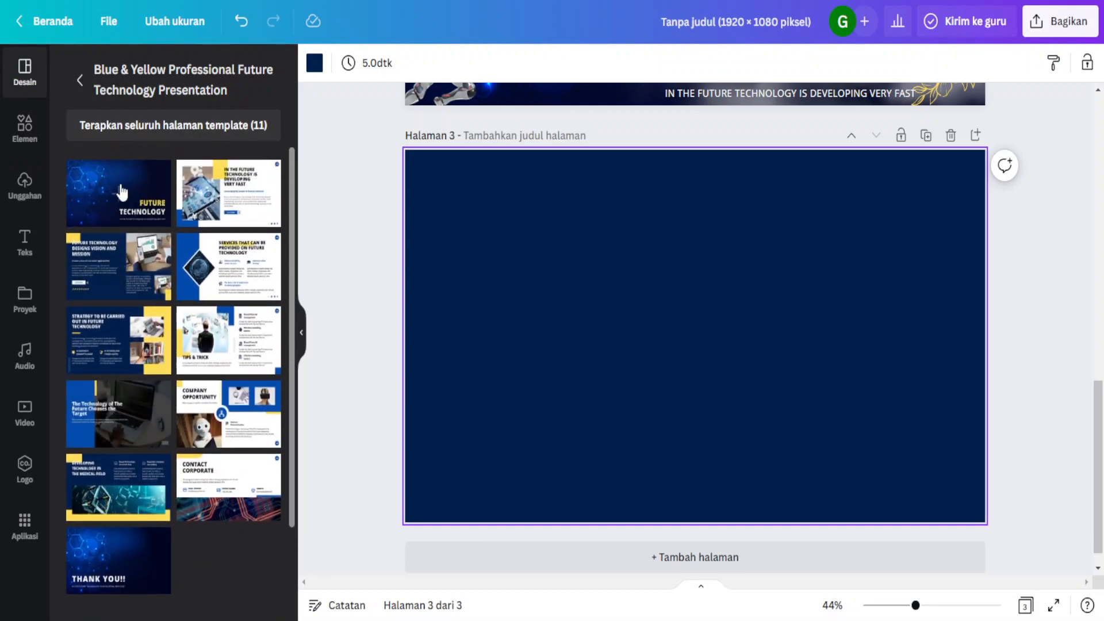
pyautogui.click(131, 128)
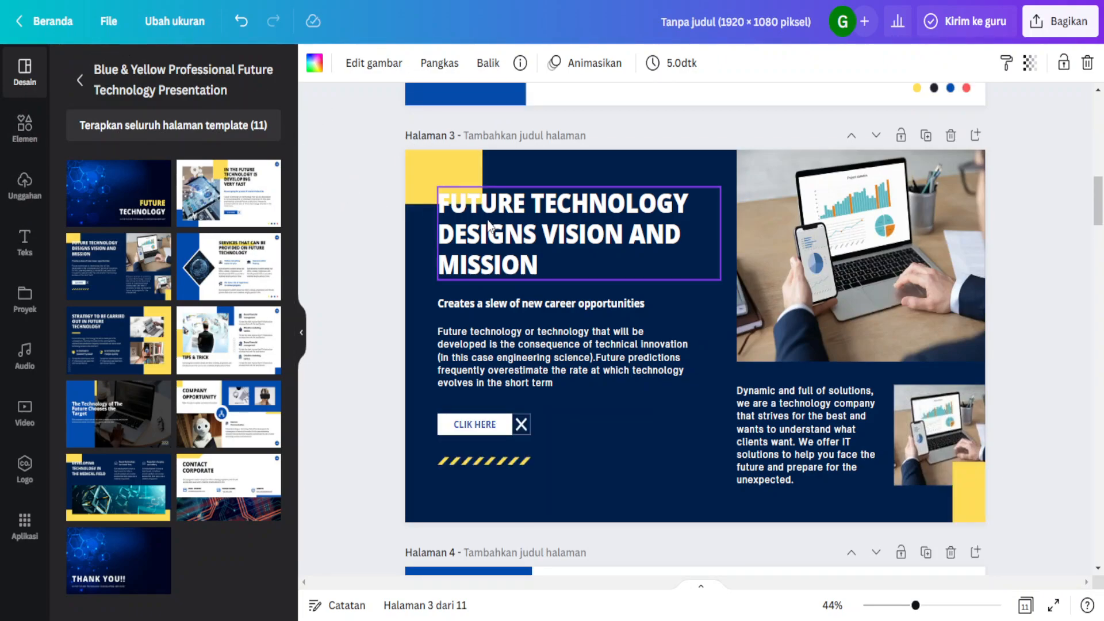
pyautogui.hotkey('ctrl', 'z')
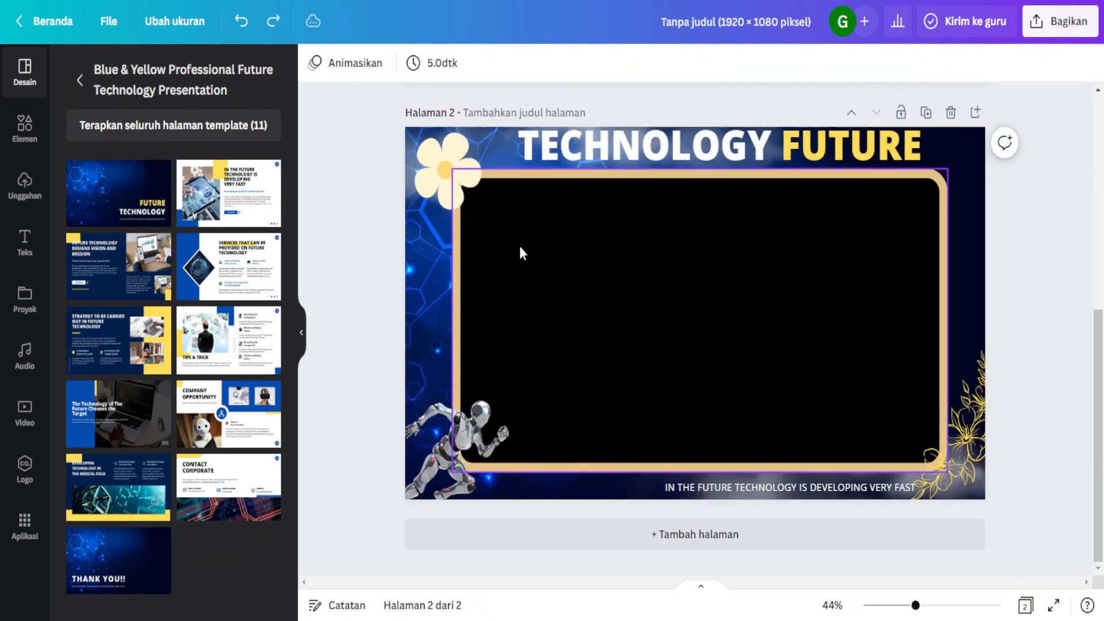
# Step: Add a blank third page and return to the template results for "future"
pyautogui.click(695, 527)
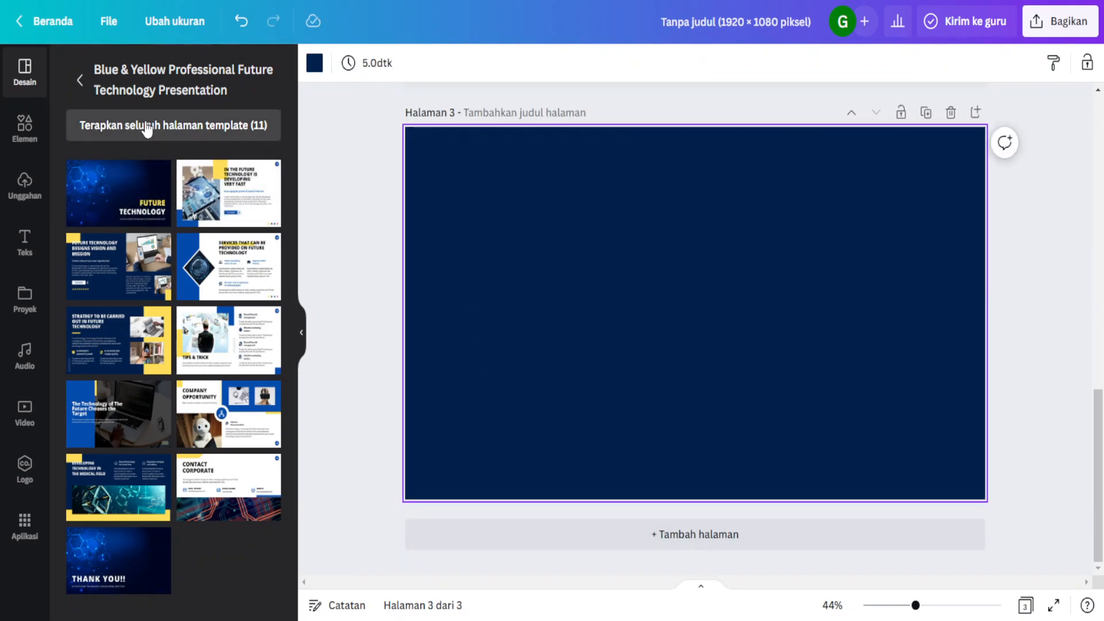
pyautogui.click(30, 124)
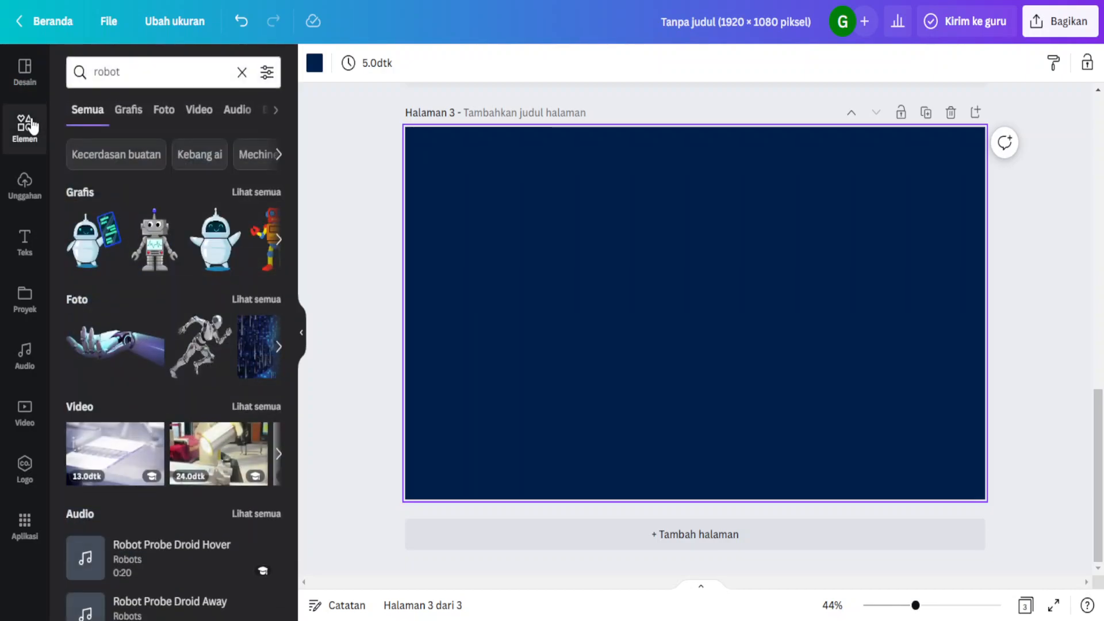
pyautogui.click(31, 85)
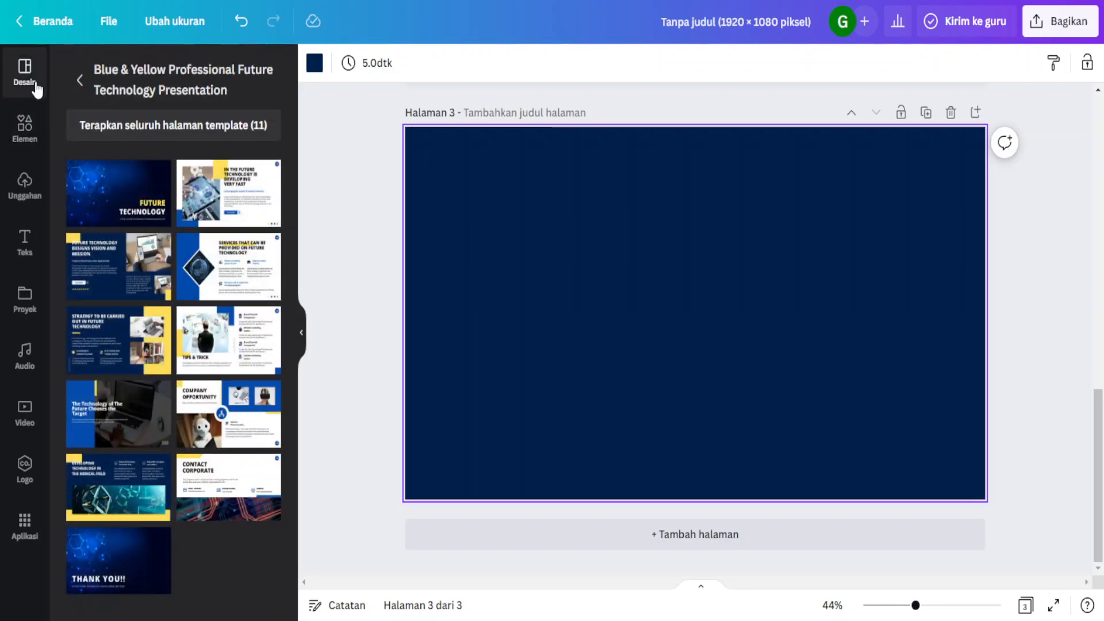
pyautogui.click(80, 82)
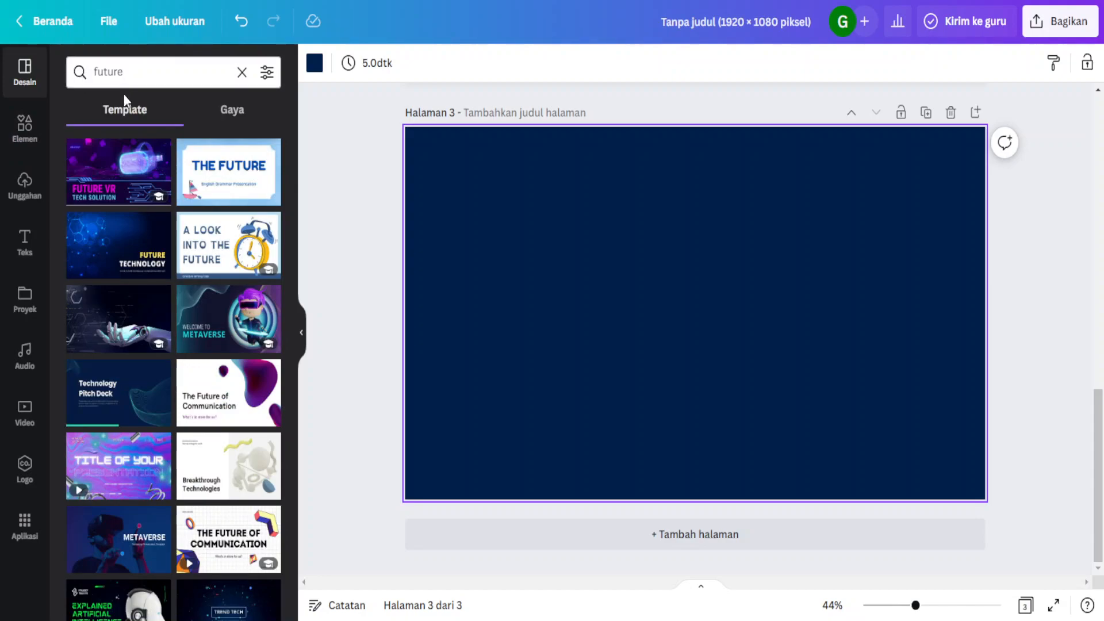
# Step: Try the dark "CRISIS" template on page 3 and undo it
pyautogui.scroll(-7, 146, 153)
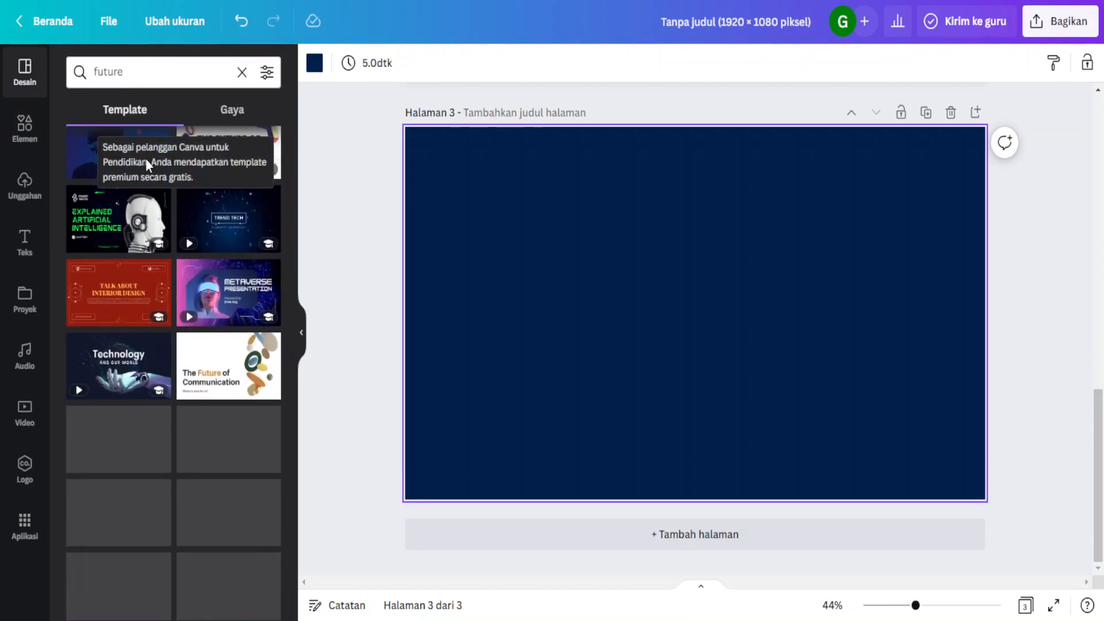
pyautogui.scroll(-7, 141, 183)
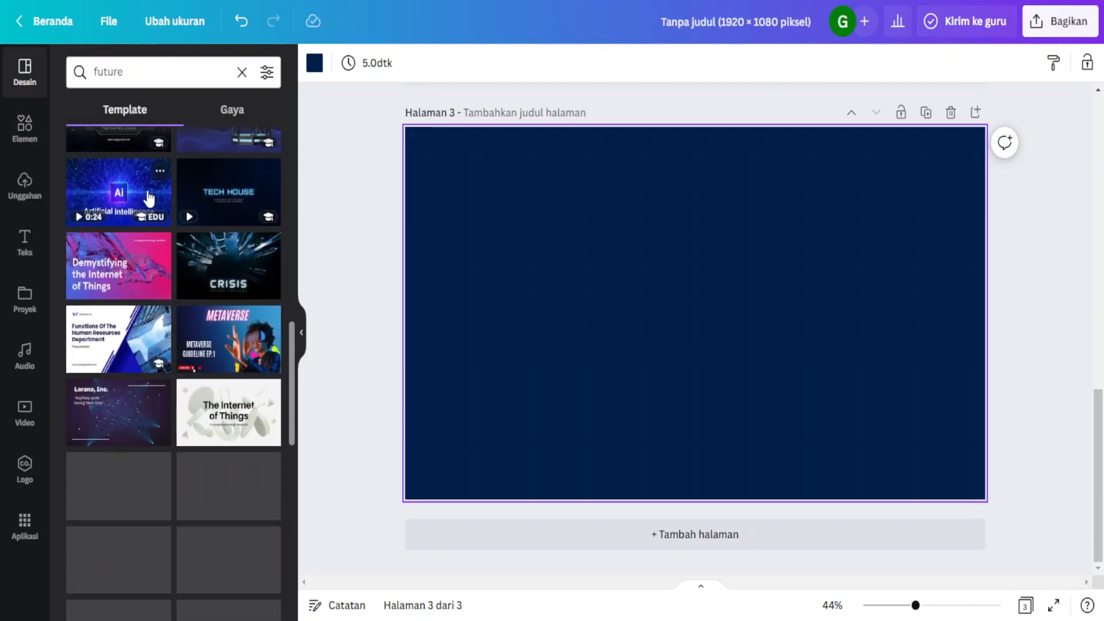
pyautogui.moveTo(222, 252); pyautogui.dragTo(552, 281)
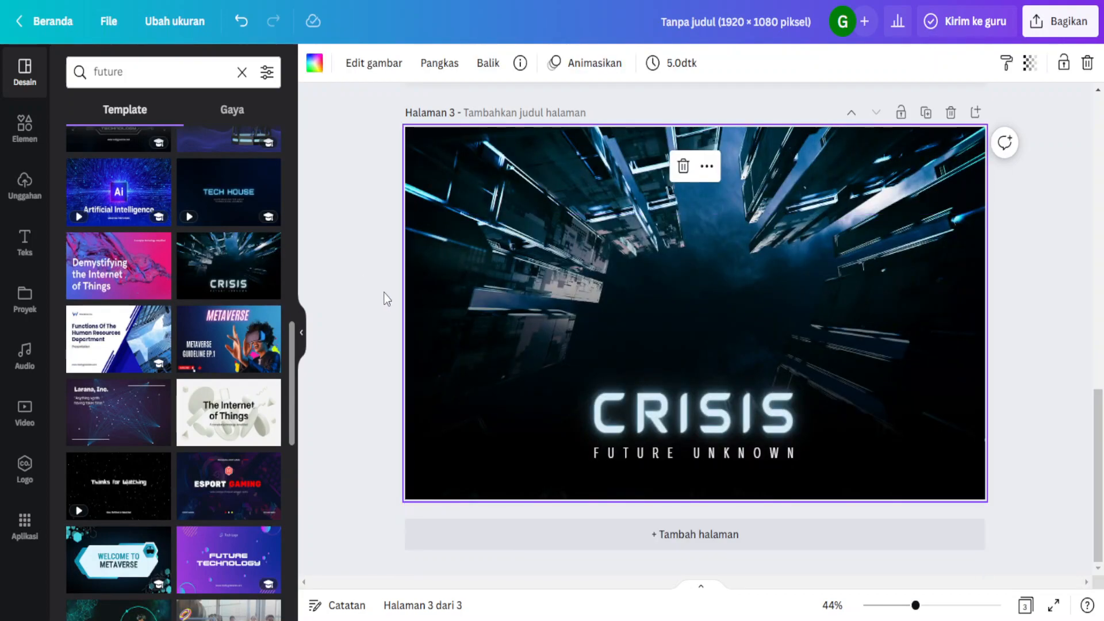
pyautogui.hotkey('ctrl', 'z')
# Step: Apply the "Welcome to Metaverse" cover page of the Navy Blue And Purple Futuristic presentation template to page 3
pyautogui.scroll(-4, 159, 322)
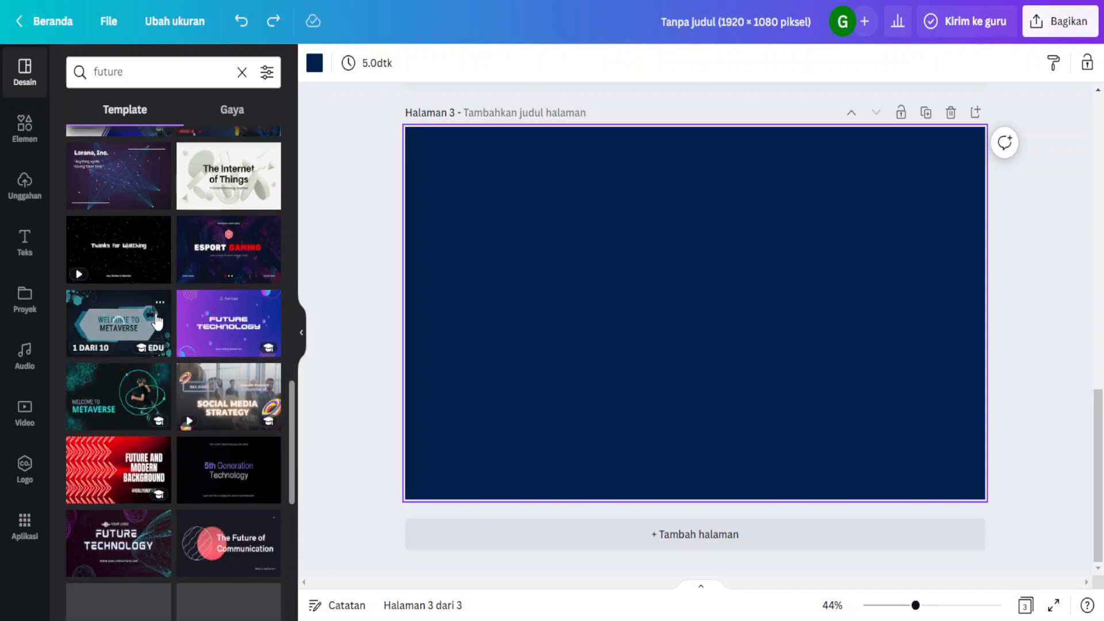
pyautogui.scroll(-1, 159, 322)
pyautogui.scroll(-3, 159, 322)
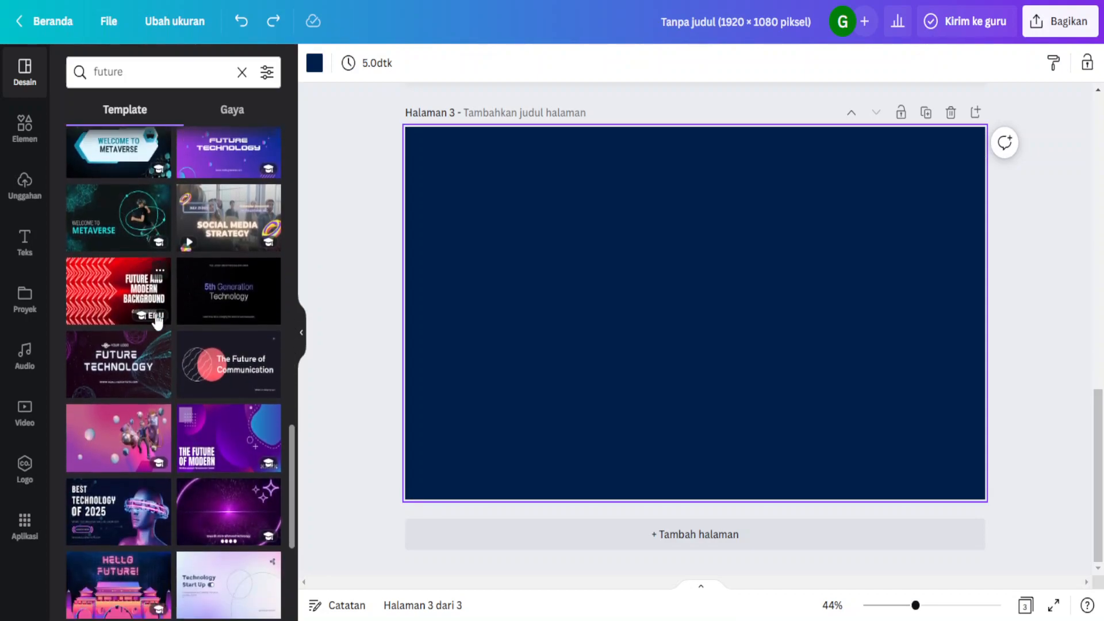
pyautogui.scroll(-1, 156, 320)
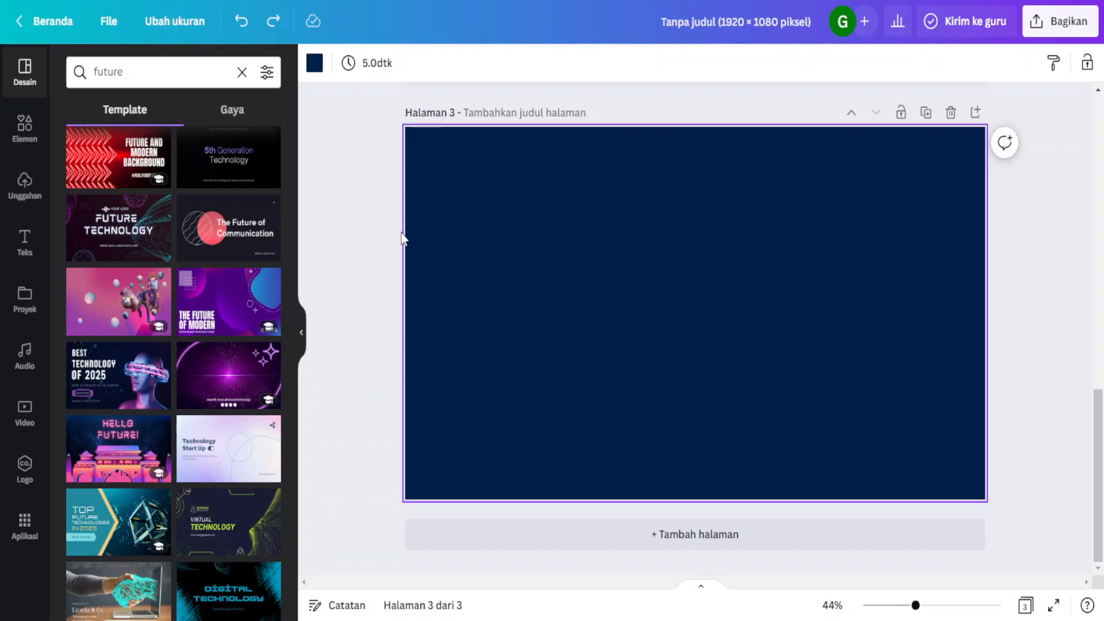
pyautogui.scroll(-5, 181, 278)
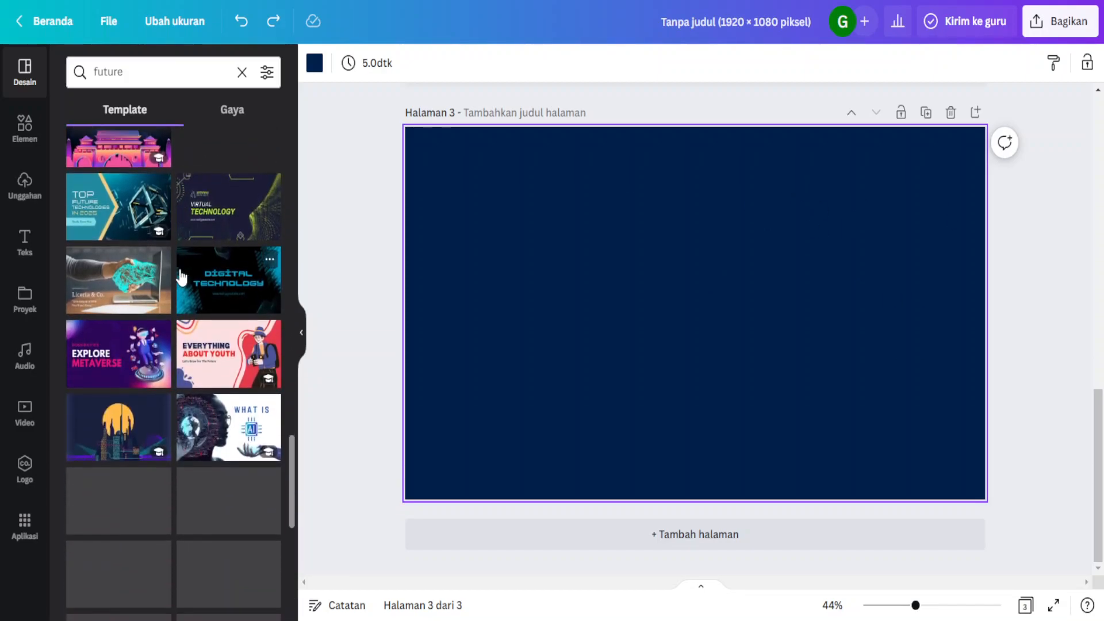
pyautogui.scroll(-3, 181, 277)
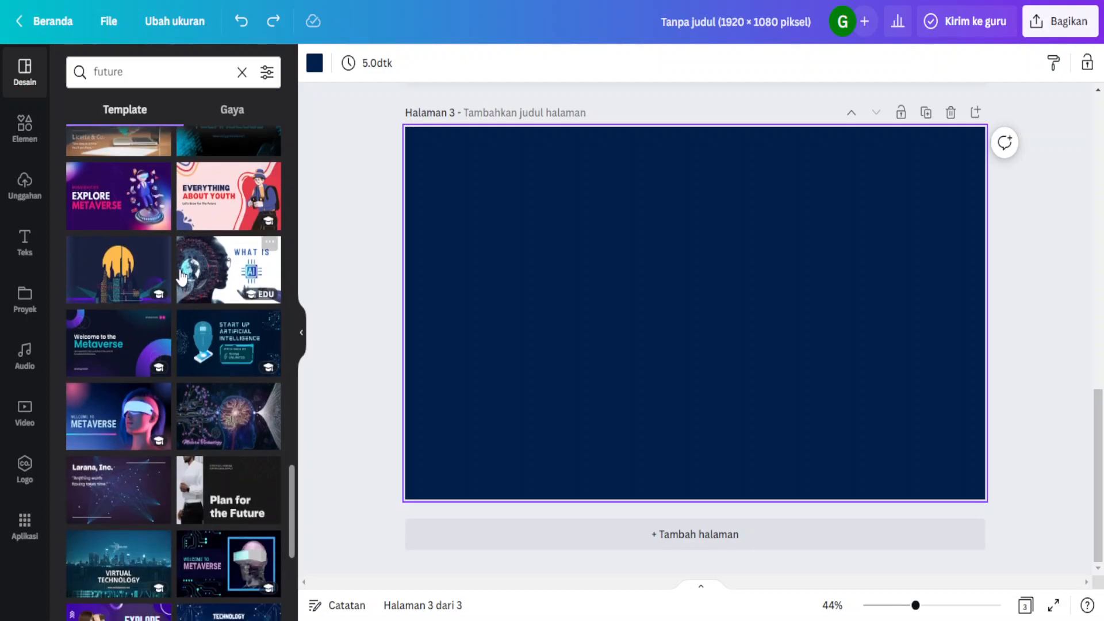
pyautogui.scroll(-3, 181, 278)
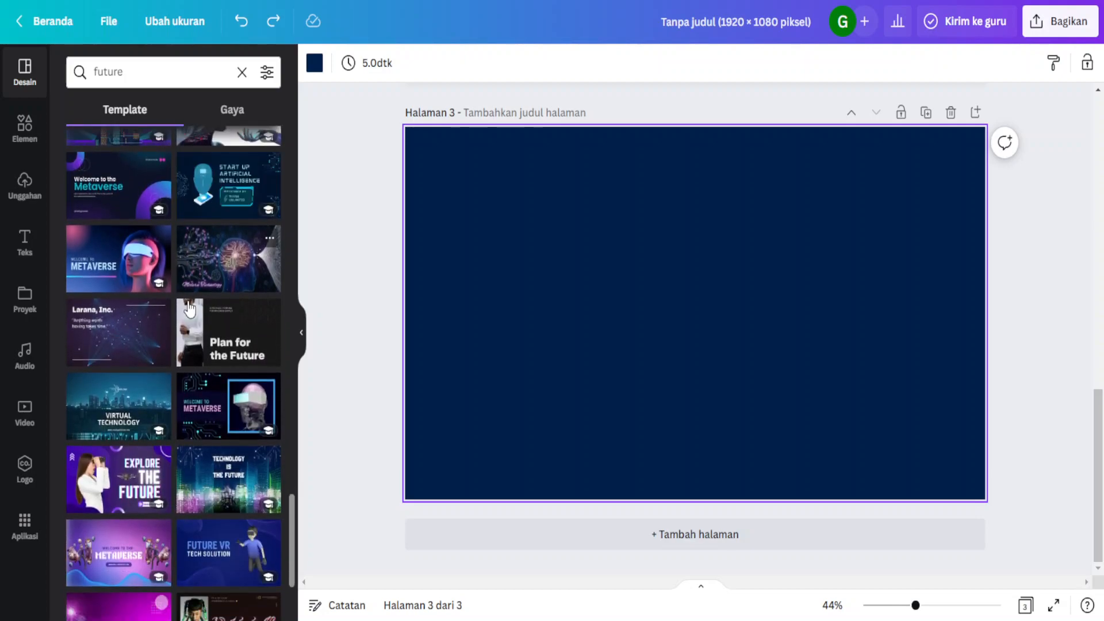
pyautogui.click(222, 402)
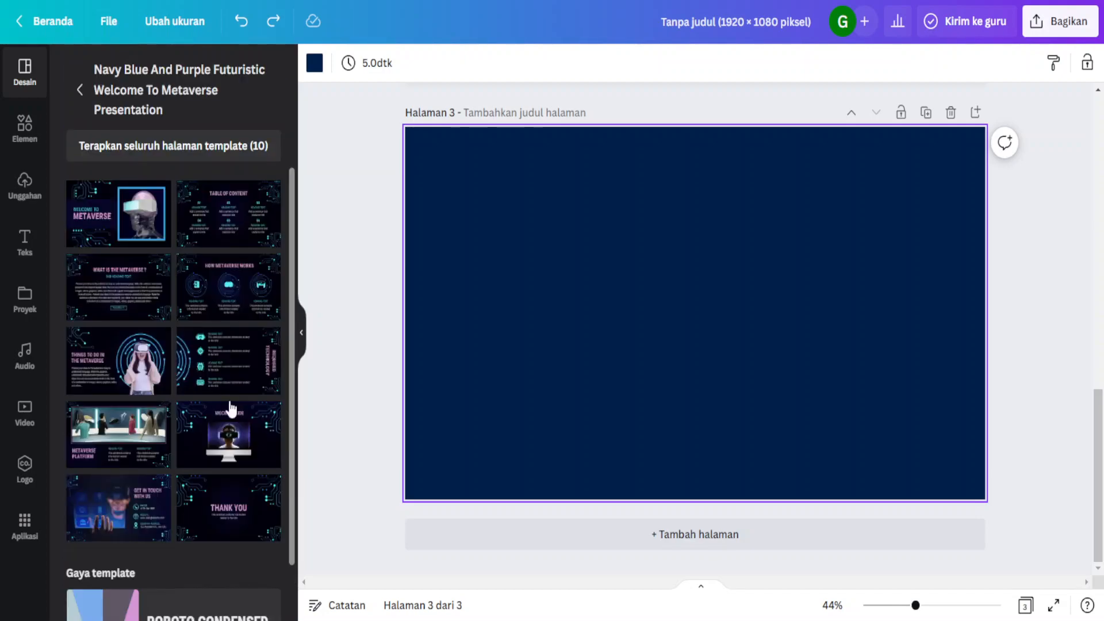
pyautogui.moveTo(135, 247); pyautogui.dragTo(542, 213)
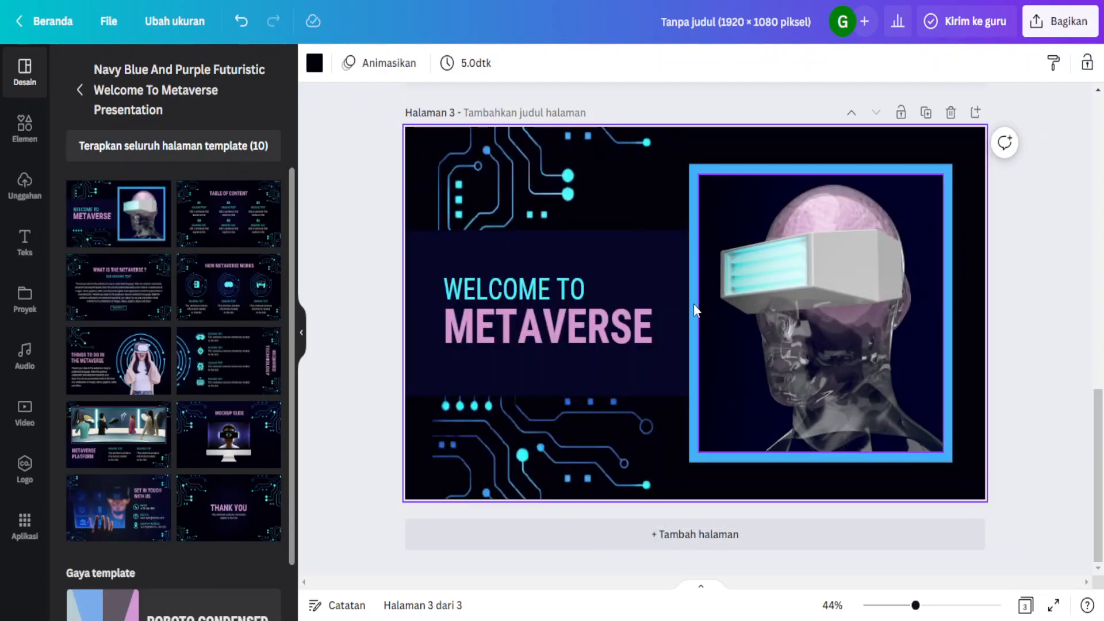
# Step: Delete the VR headset head image and shrink the blue rectangle to about 330 × 330 px at page 3's upper-right corner
pyautogui.click(696, 310)
pyautogui.moveTo(686, 467); pyautogui.dragTo(794, 338)
pyautogui.moveTo(826, 442); pyautogui.dragTo(676, 431)
pyautogui.press('Delete')
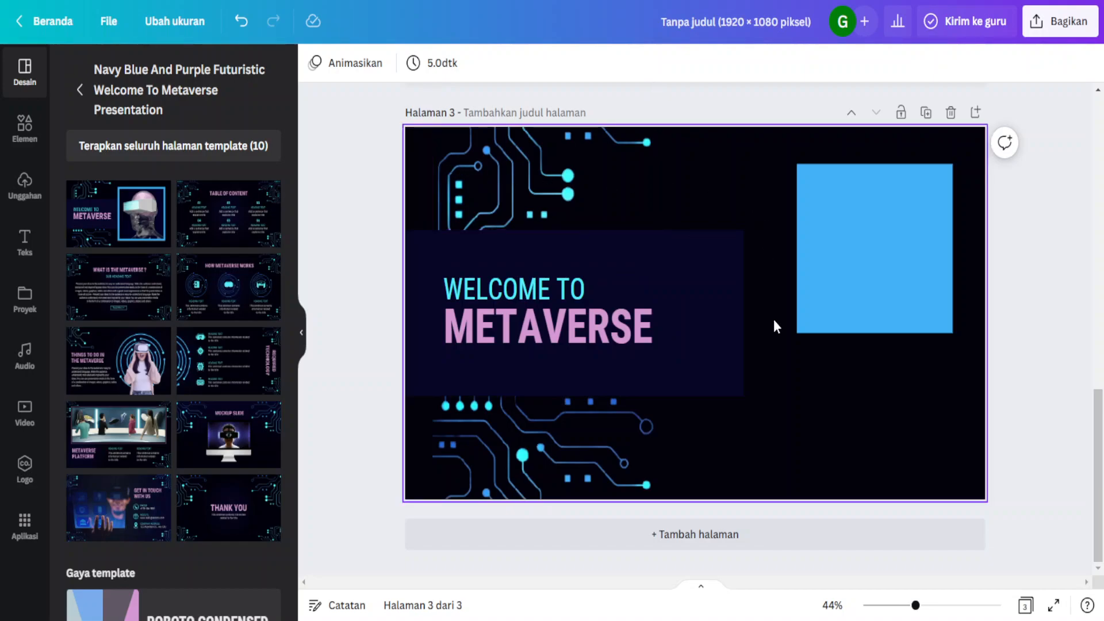
pyautogui.moveTo(889, 254); pyautogui.dragTo(908, 231)
pyautogui.moveTo(817, 317); pyautogui.dragTo(872, 261)
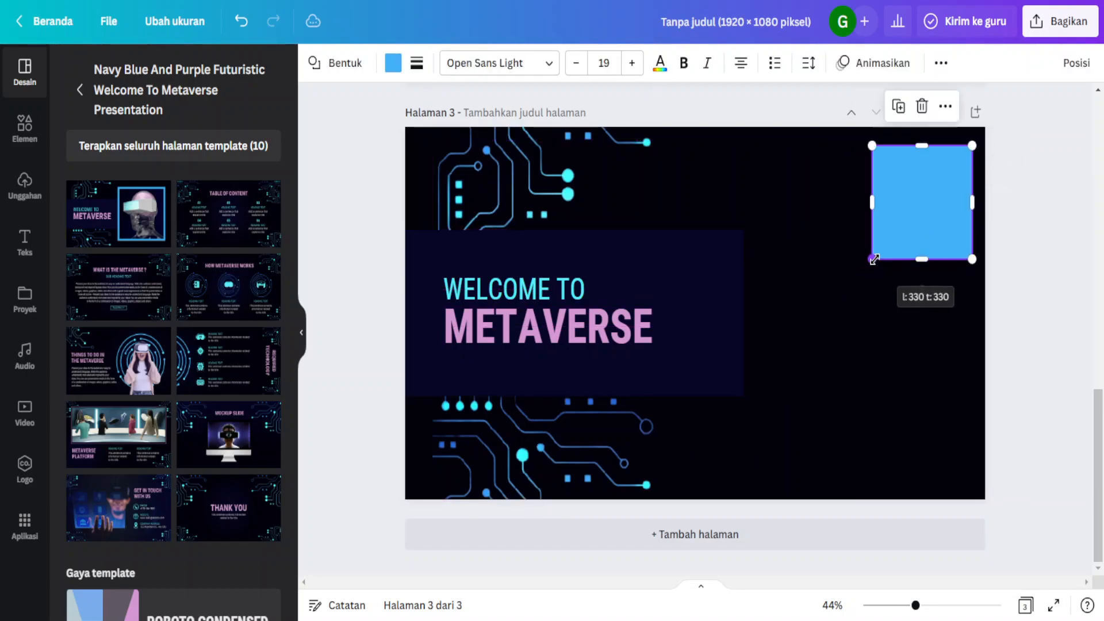
# Step: Shift the blue square slightly down near page 3's upper-right corner
pyautogui.moveTo(919, 209); pyautogui.dragTo(914, 219)
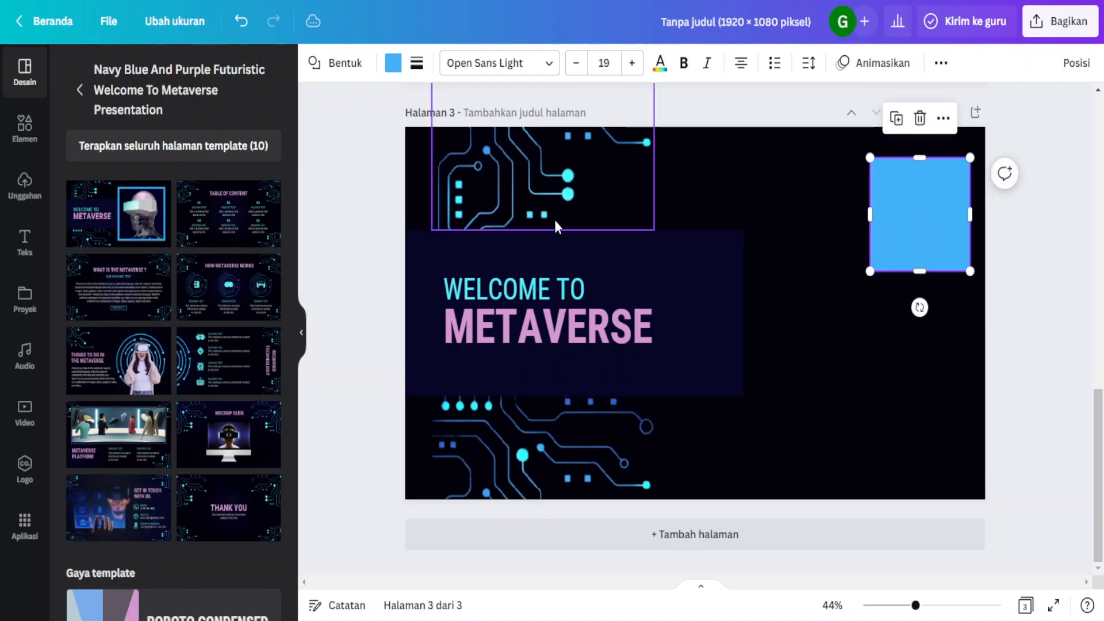
pyautogui.click(541, 353)
pyautogui.click(667, 255)
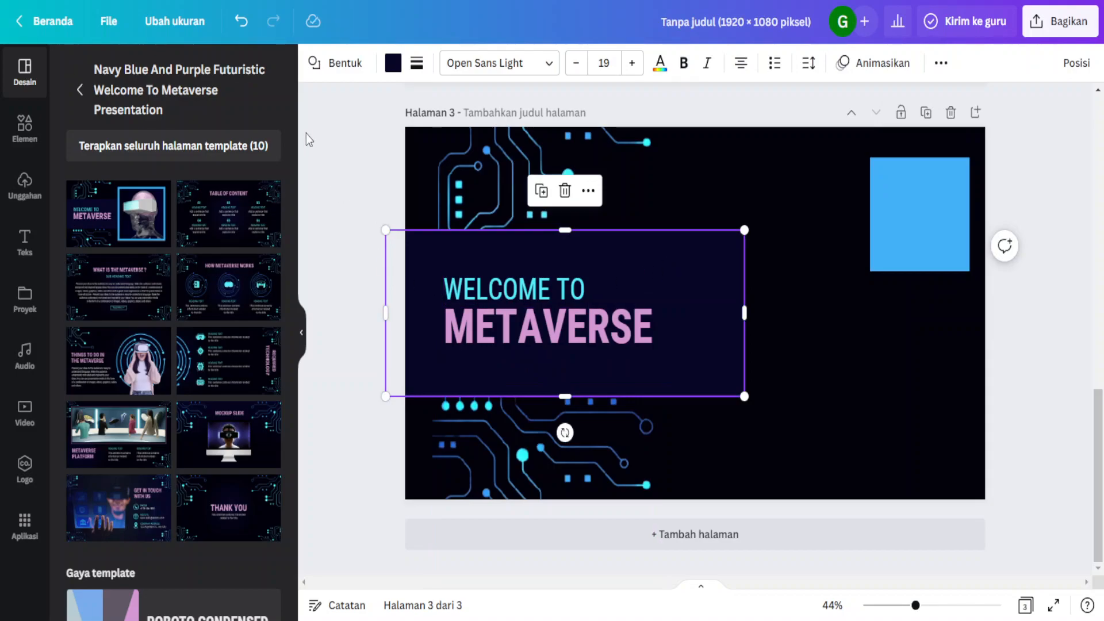
# Step: Clear the "robot" search in the elements library and add a rounded square shape to page 3
pyautogui.click(36, 139)
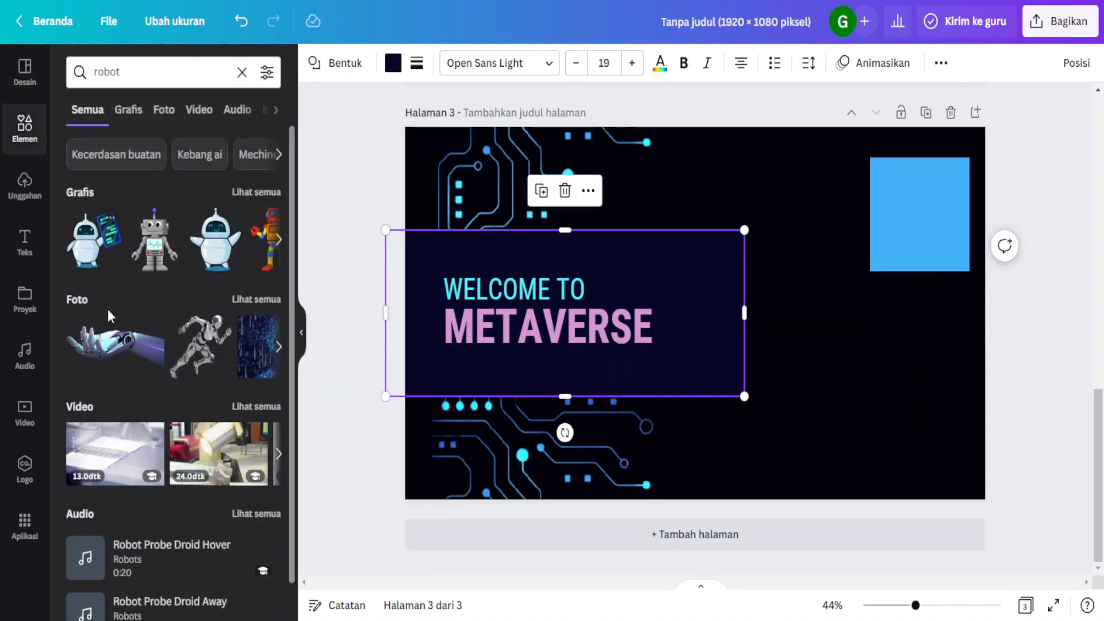
pyautogui.click(158, 71)
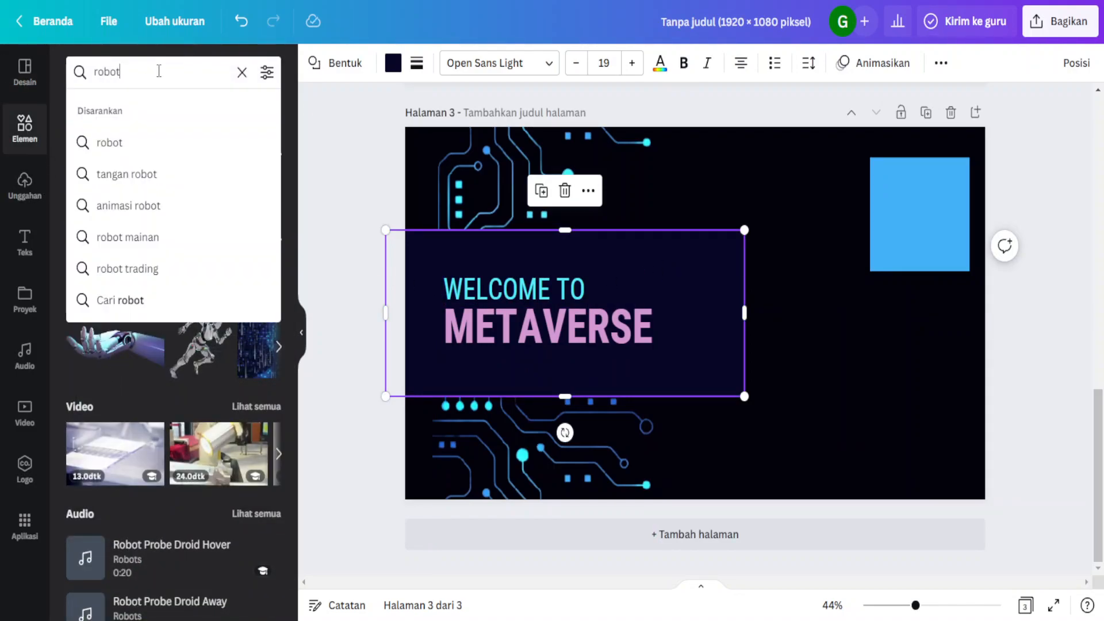
pyautogui.press('BackSpace')
pyautogui.press('BackSpace')
pyautogui.press('BackSpace')
pyautogui.press('BackSpace')
pyautogui.press('BackSpace')
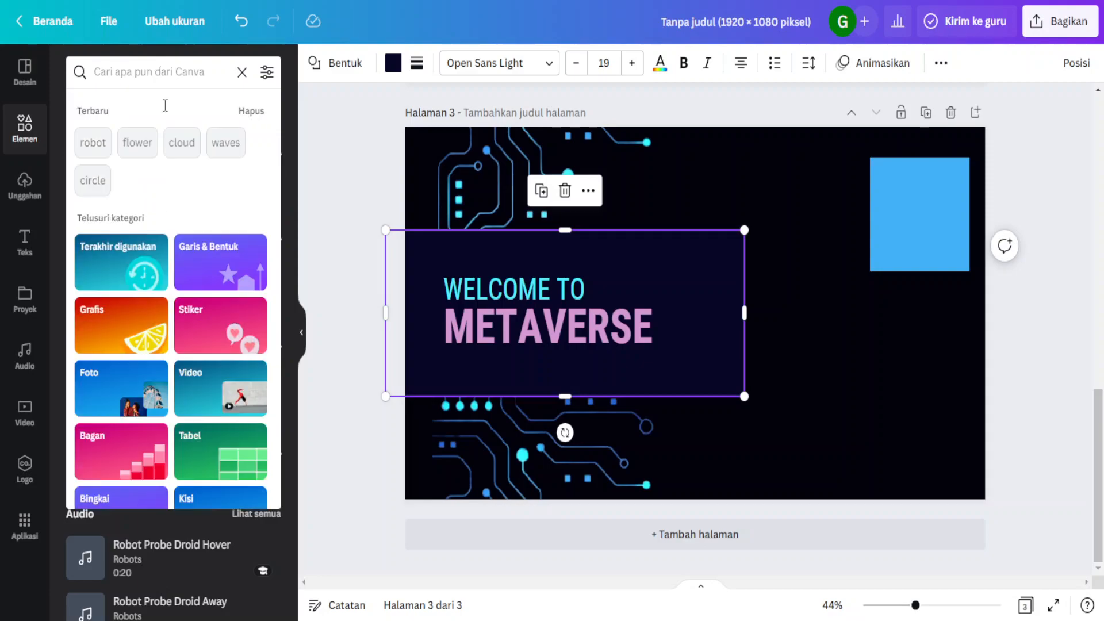
pyautogui.click(239, 73)
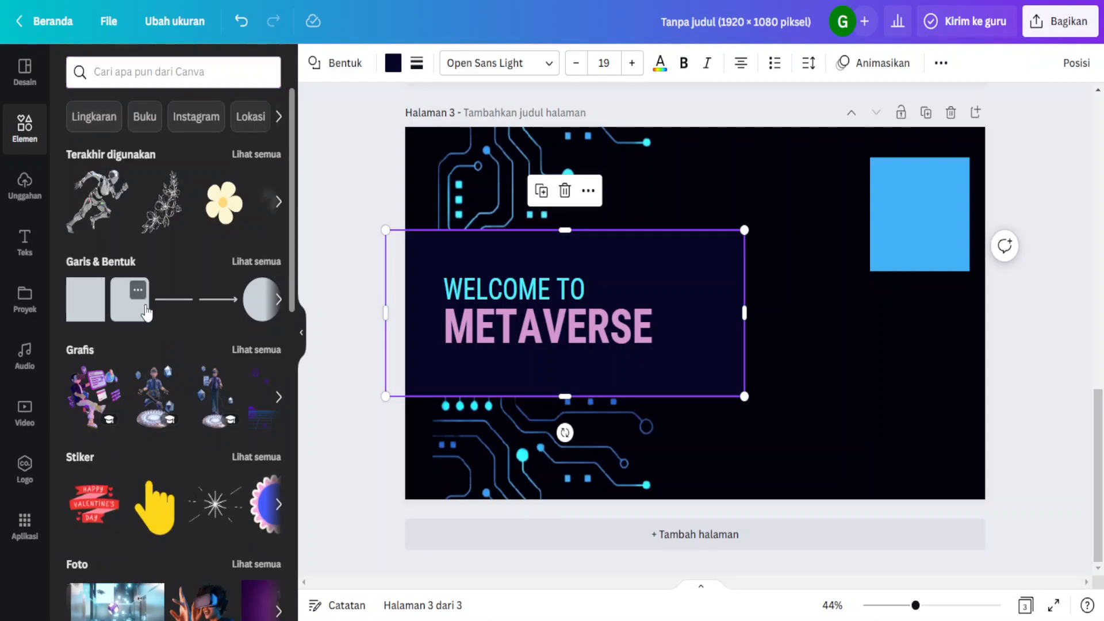
pyautogui.click(118, 296)
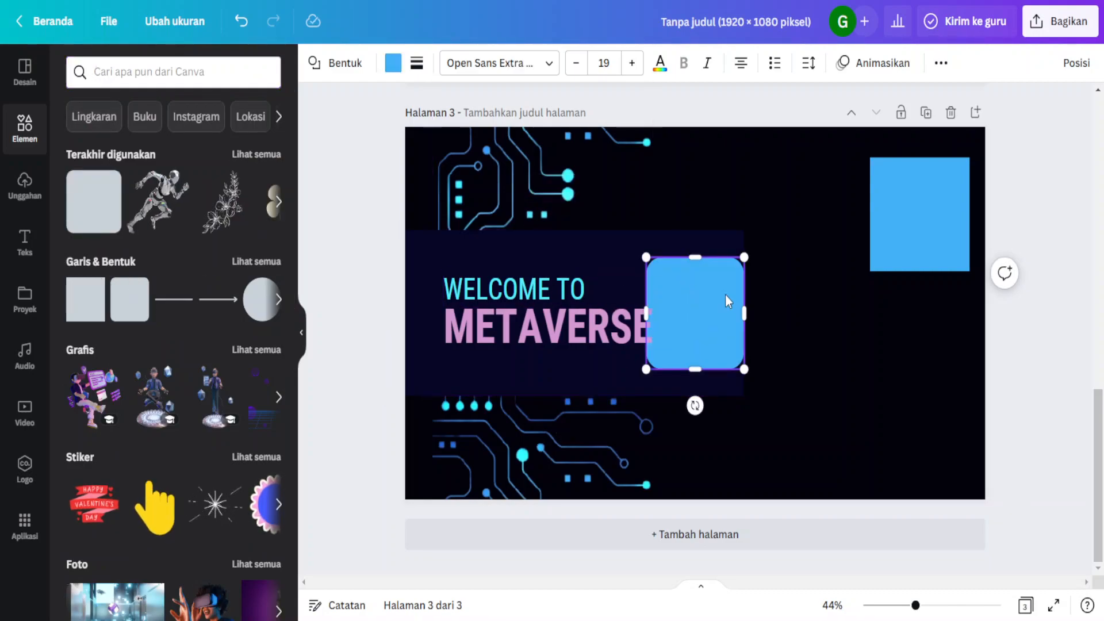
# Step: Move the rounded square to page 3's upper-left corner and line up "WELCOME TO" and "METAVERSE" along the page's lower edge
pyautogui.moveTo(701, 329); pyautogui.dragTo(787, 487)
pyautogui.click(640, 315)
pyautogui.click(649, 318)
pyautogui.moveTo(649, 318); pyautogui.dragTo(463, 180)
pyautogui.click(503, 299)
pyautogui.moveTo(504, 299); pyautogui.dragTo(503, 478)
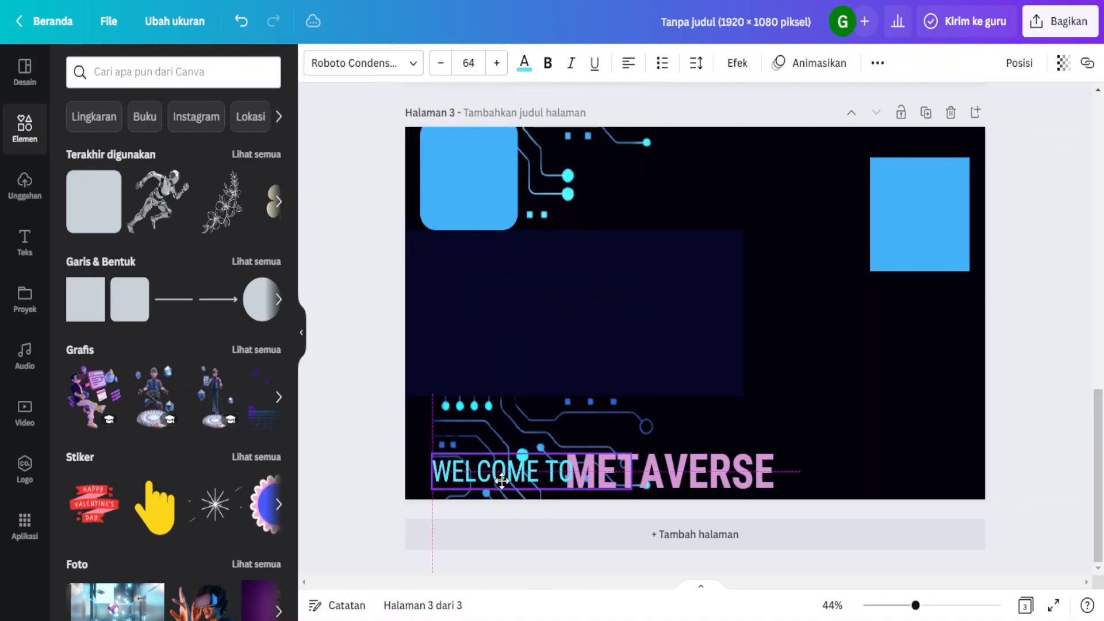
pyautogui.moveTo(685, 480); pyautogui.dragTo(715, 480)
# Step: Enlarge the rounded square into a wide frame filling the area beside the blue square, and nudge the blue square upward
pyautogui.click(477, 188)
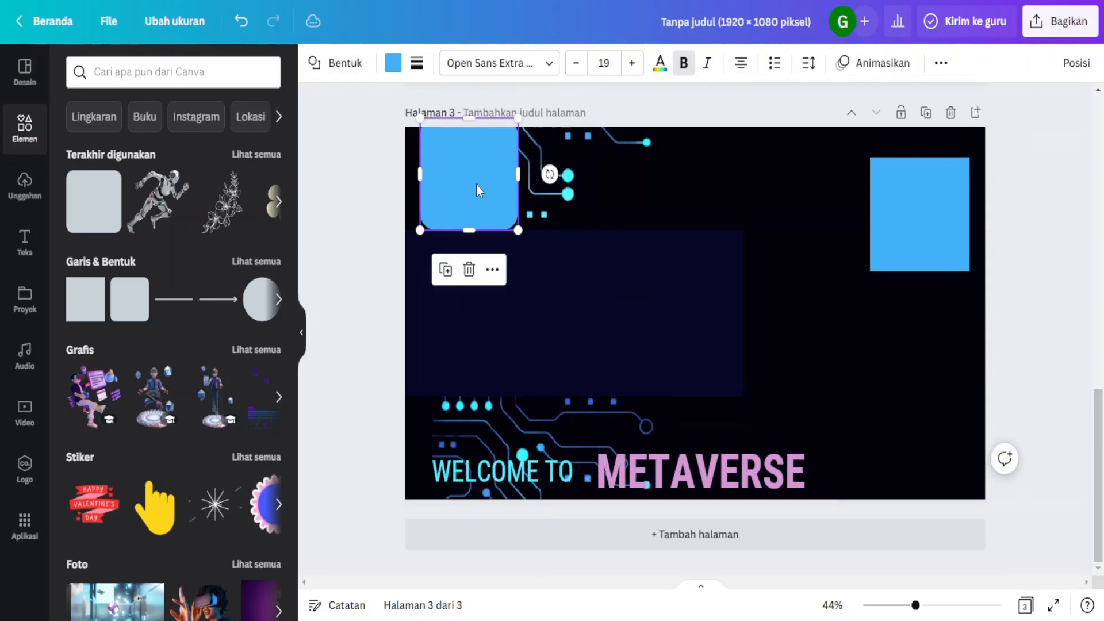
pyautogui.moveTo(478, 188); pyautogui.dragTo(475, 209)
pyautogui.moveTo(514, 249); pyautogui.dragTo(810, 441)
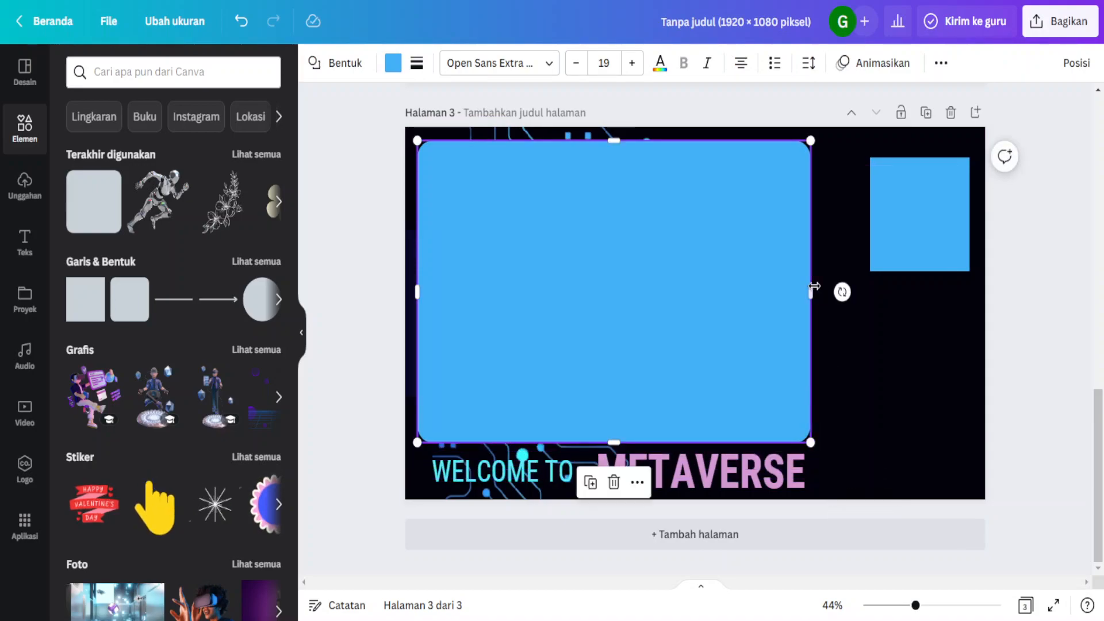
pyautogui.moveTo(811, 291); pyautogui.dragTo(847, 291)
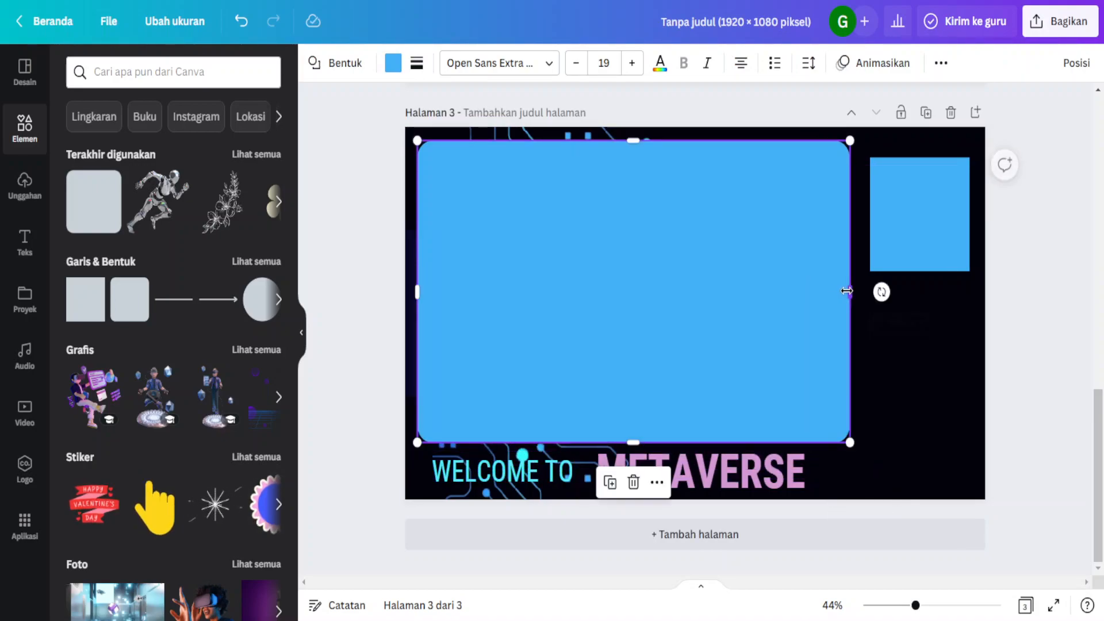
pyautogui.moveTo(901, 213)
pyautogui.mouseDown()
pyautogui.moveTo(917, 335)
pyautogui.moveTo(909, 385)
pyautogui.moveTo(909, 206)
pyautogui.mouseUp()
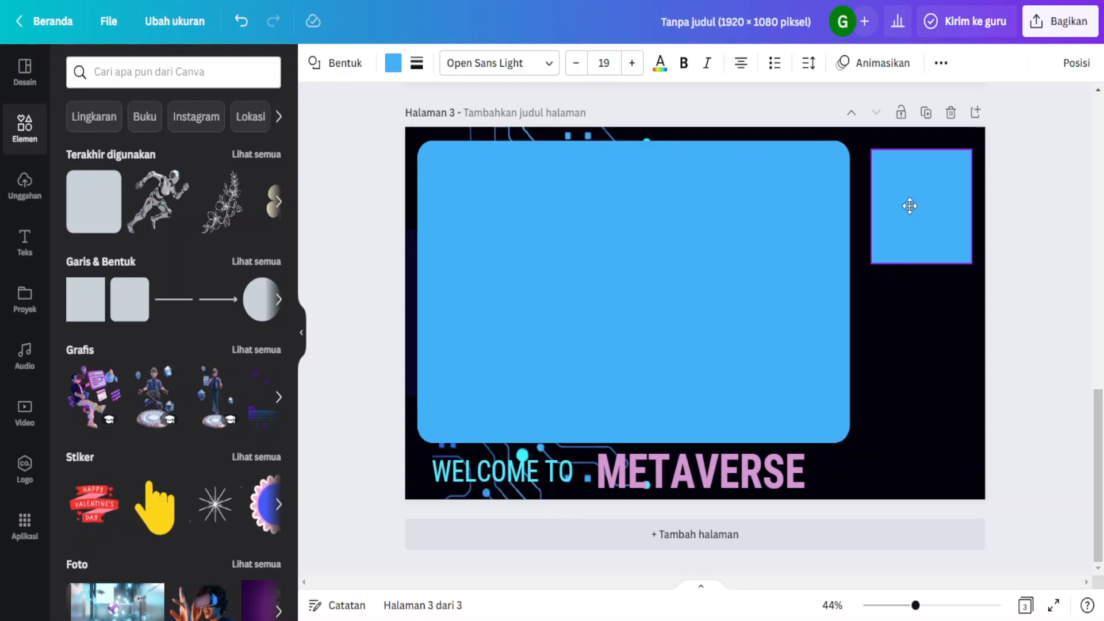
pyautogui.moveTo(909, 206); pyautogui.dragTo(909, 205)
# Step: Move the "WELCOME TO" and "METAVERSE" texts below the small blue square, one above the other
pyautogui.click(706, 479)
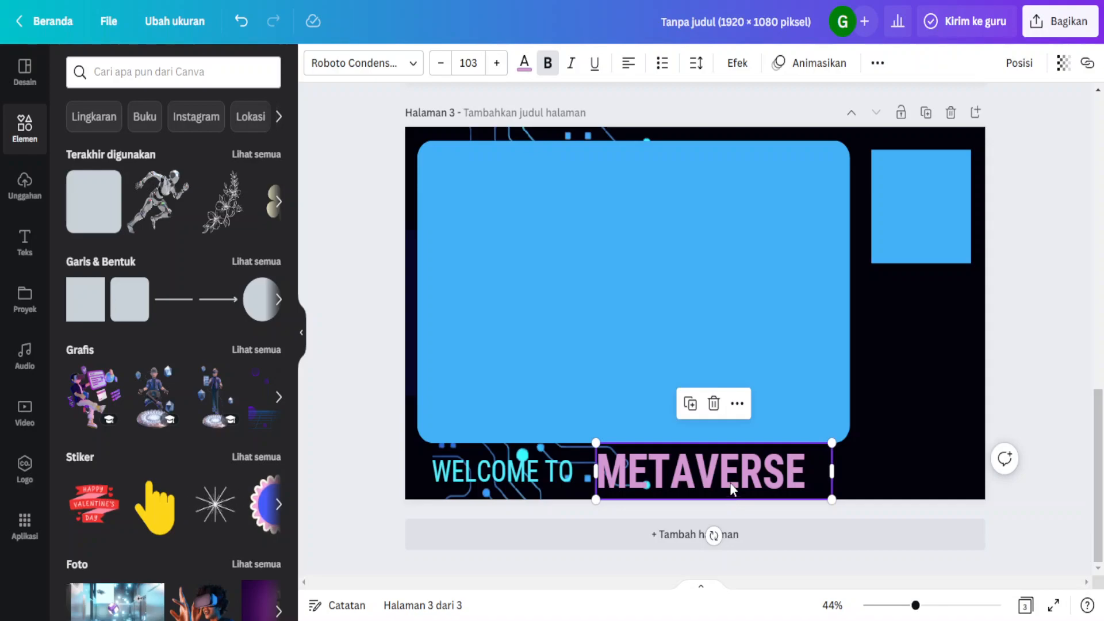
pyautogui.moveTo(514, 467); pyautogui.dragTo(936, 305)
pyautogui.moveTo(705, 487); pyautogui.dragTo(971, 382)
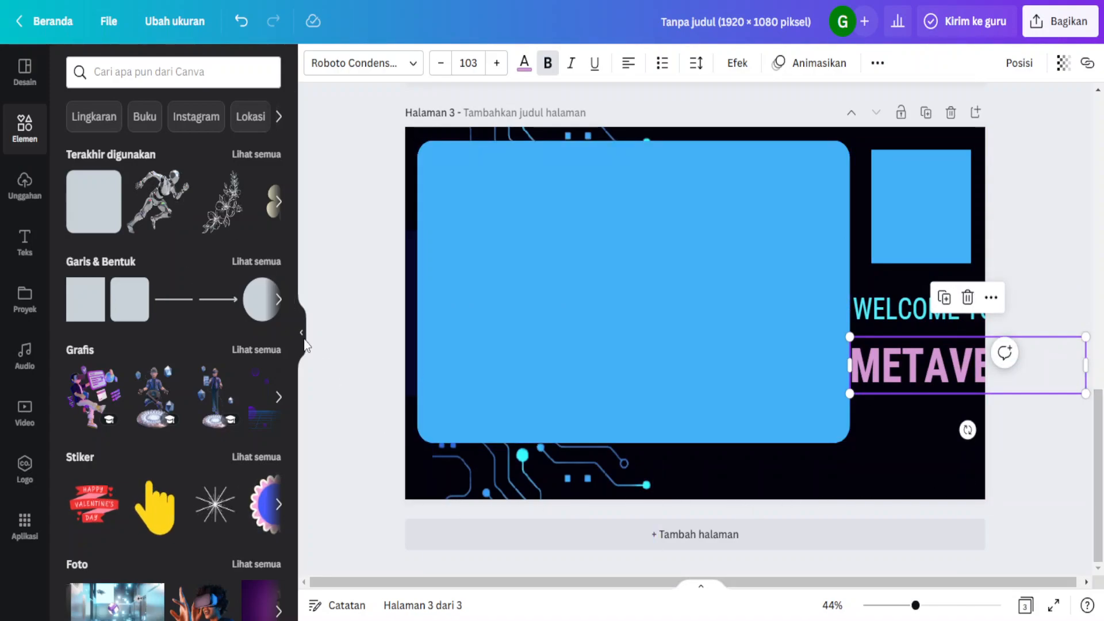
# Step: Give the large rounded rectangle a solid light yellow-orange border
pyautogui.doubleClick(576, 290)
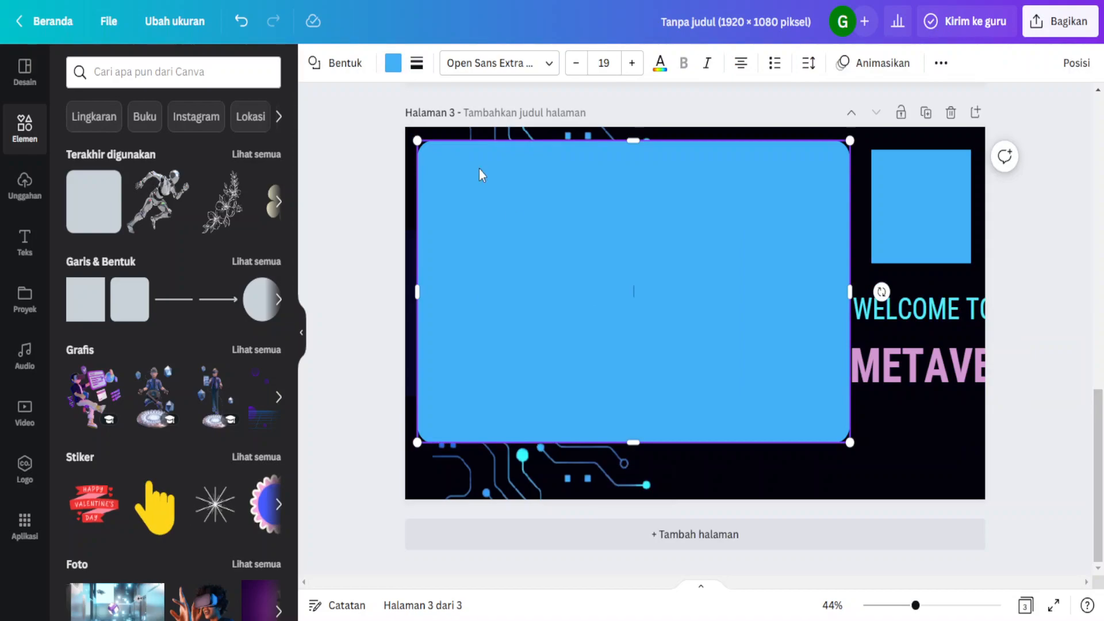
pyautogui.click(415, 67)
pyautogui.click(463, 115)
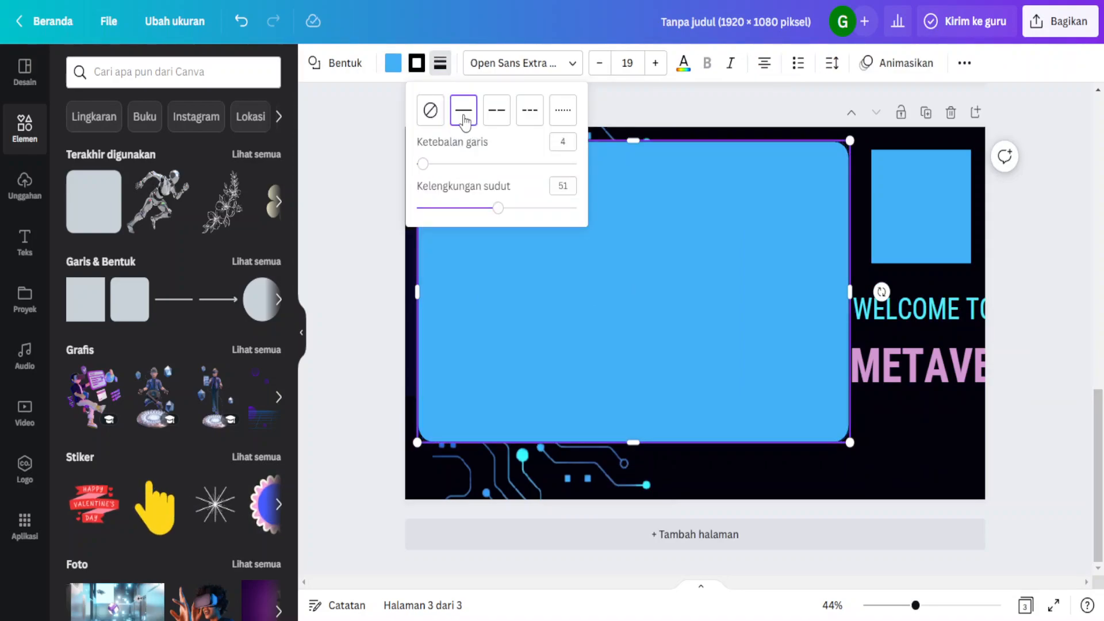
pyautogui.click(660, 292)
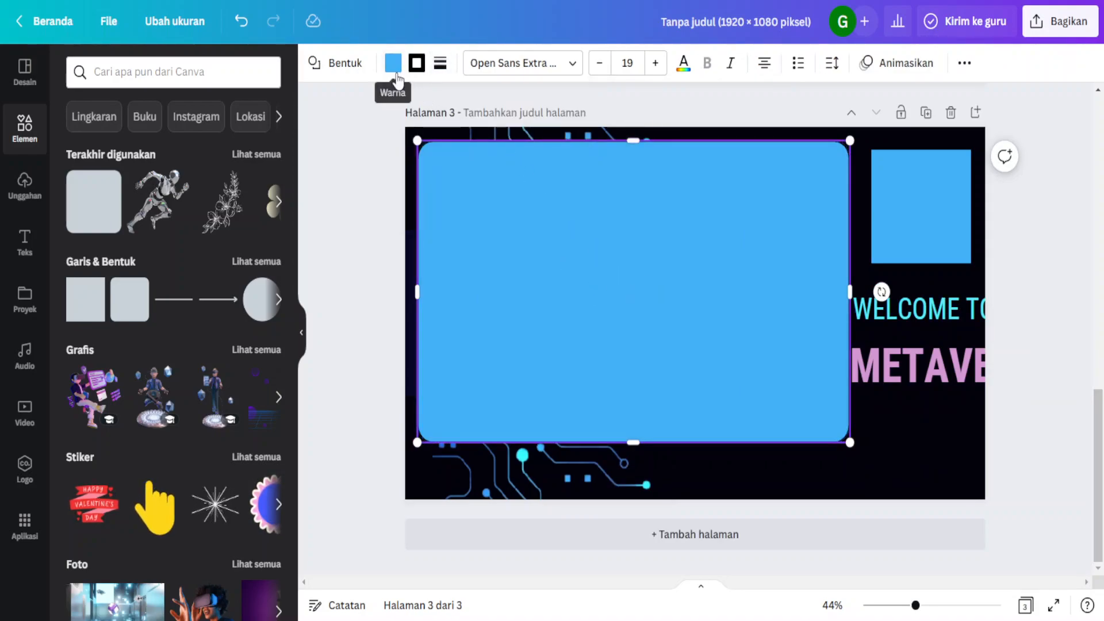
pyautogui.click(416, 63)
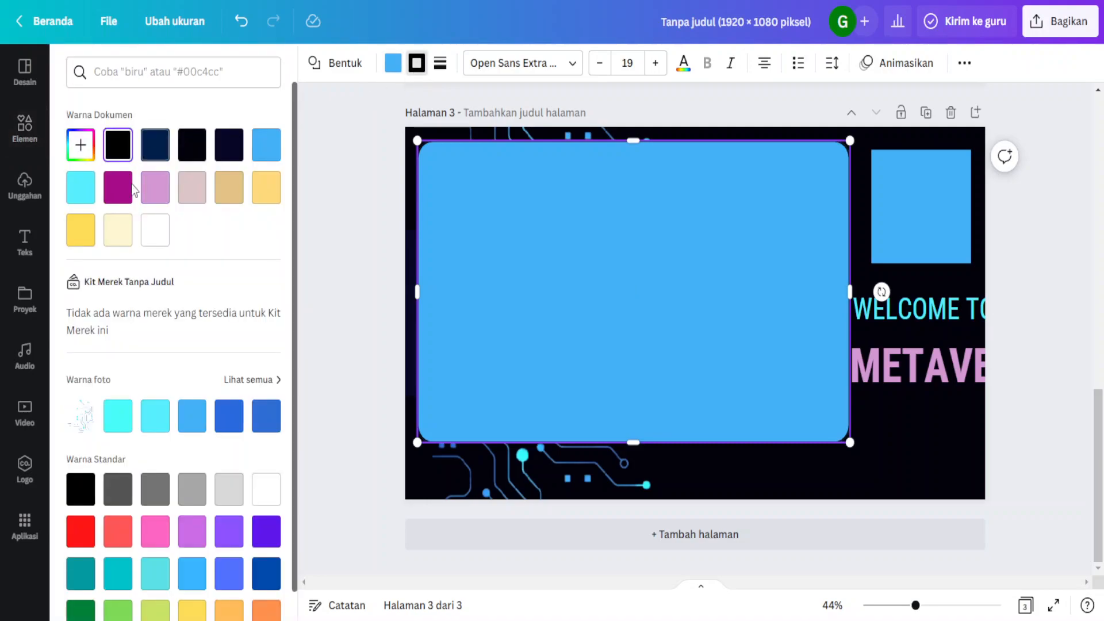
pyautogui.click(266, 188)
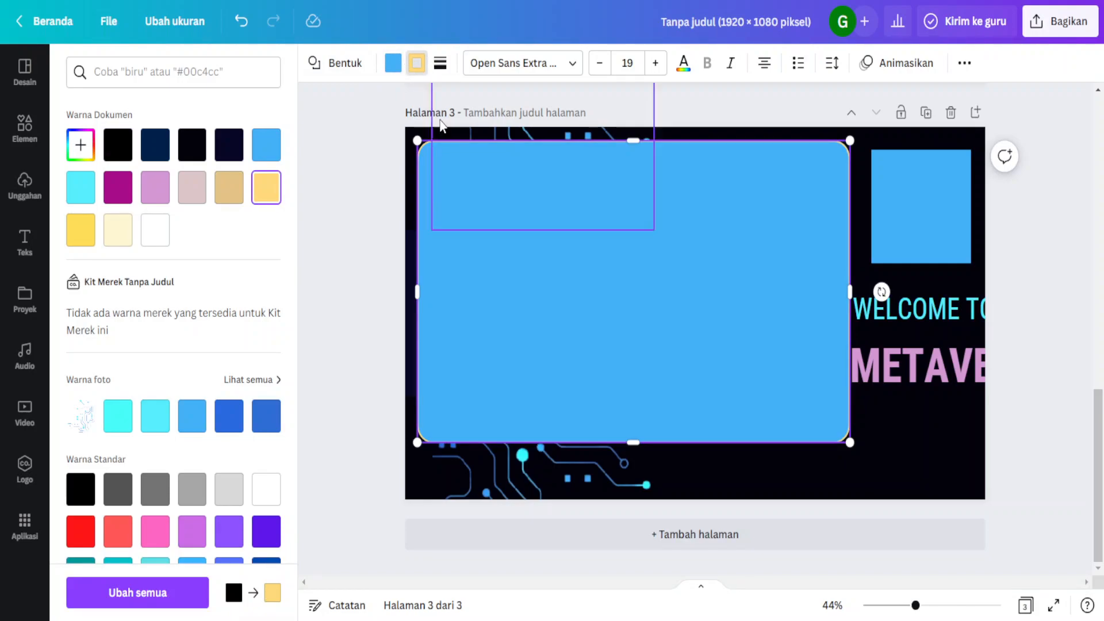
# Step: Thicken the large rectangle's border and increase its corner rounding
pyautogui.click(441, 64)
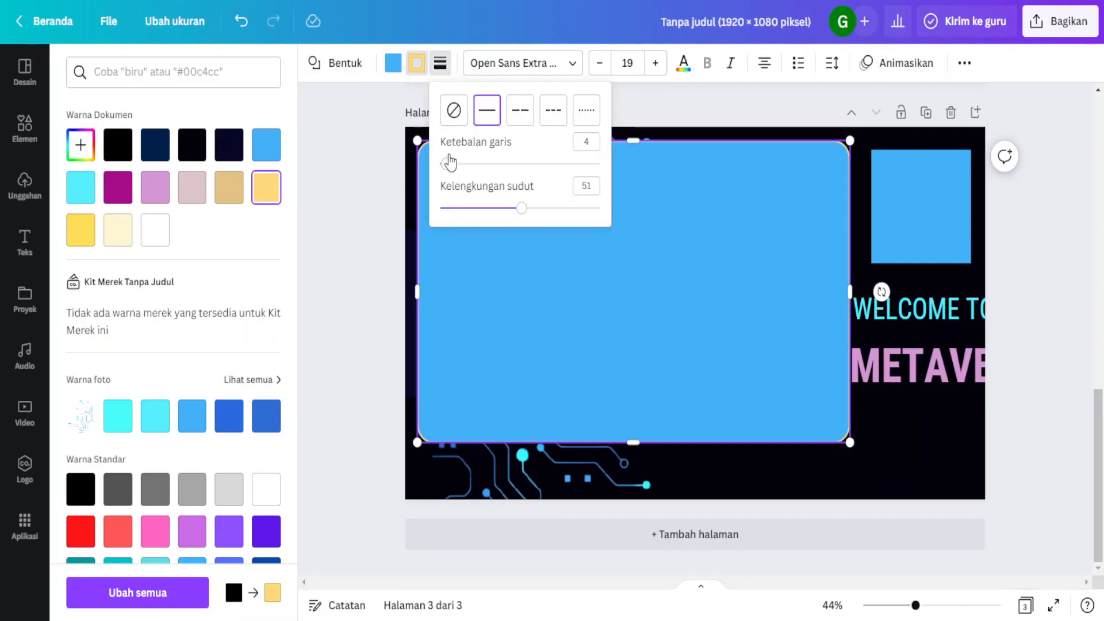
pyautogui.moveTo(449, 164); pyautogui.dragTo(481, 174)
pyautogui.moveTo(520, 214); pyautogui.dragTo(540, 211)
pyautogui.click(664, 284)
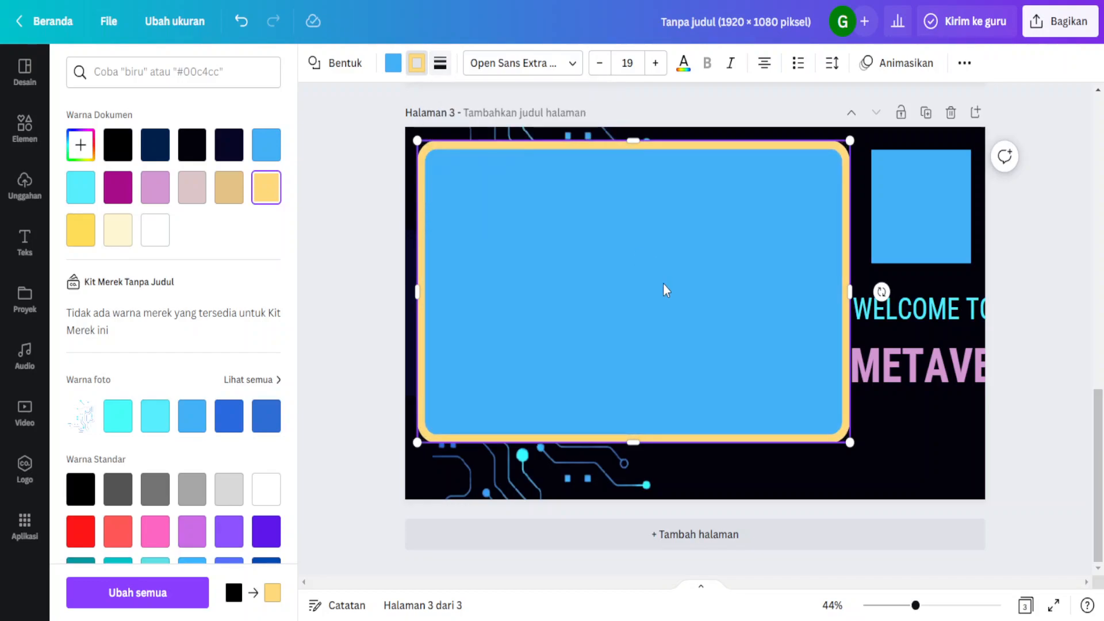
# Step: Fill the large rounded rectangle with black from the document colors
pyautogui.click(393, 64)
pyautogui.click(394, 67)
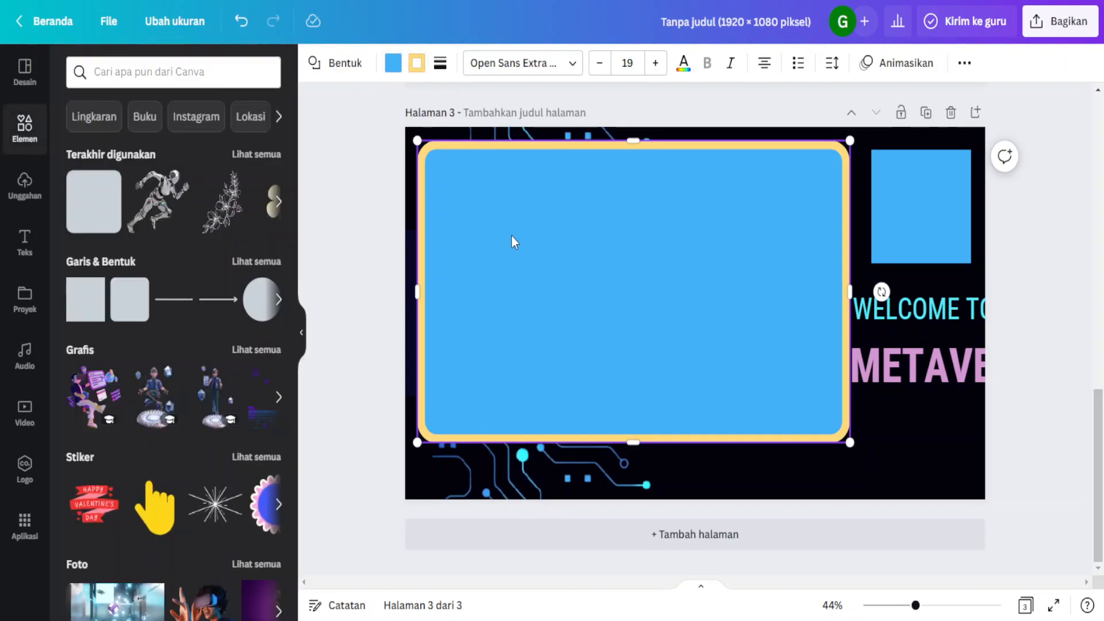
pyautogui.click(393, 63)
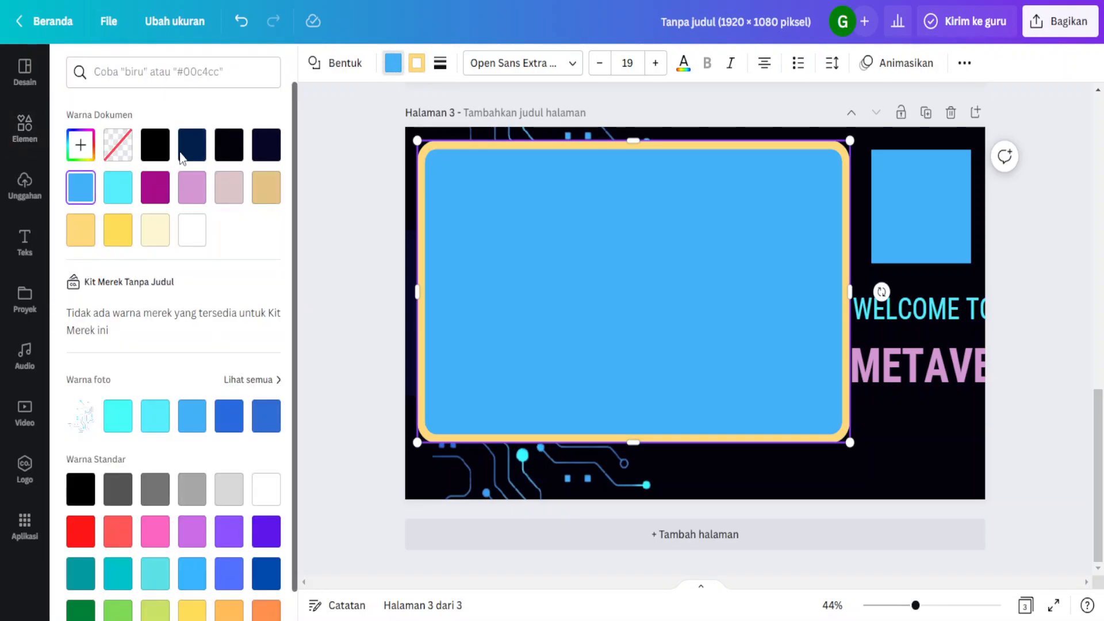
pyautogui.click(156, 144)
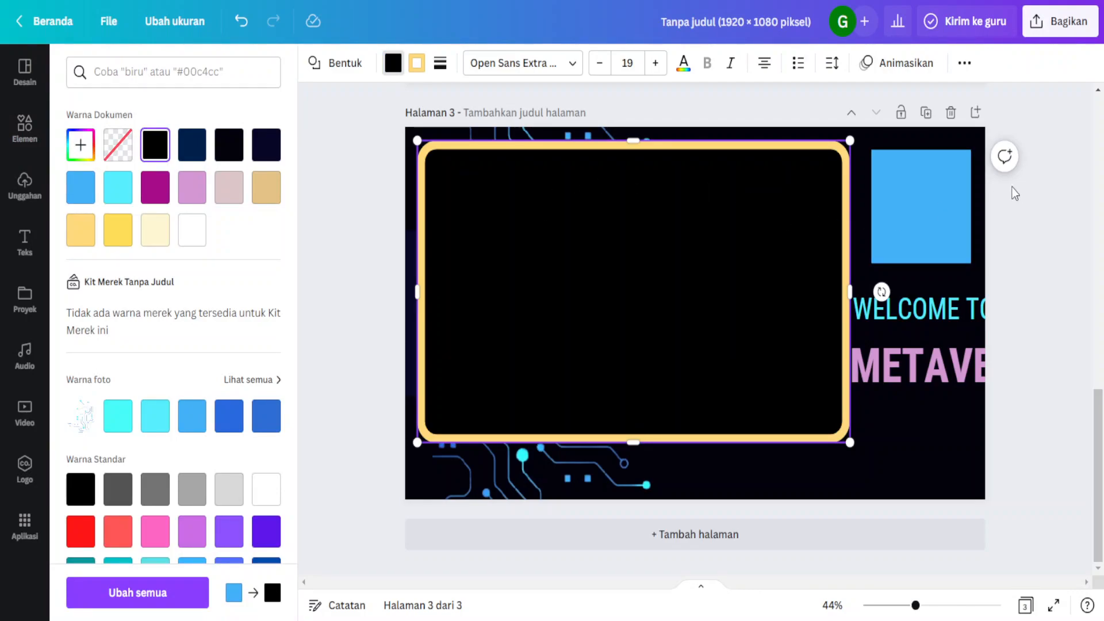
# Step: Give the small blue square a solid light yellow-orange border with a thickness of 28
pyautogui.click(939, 200)
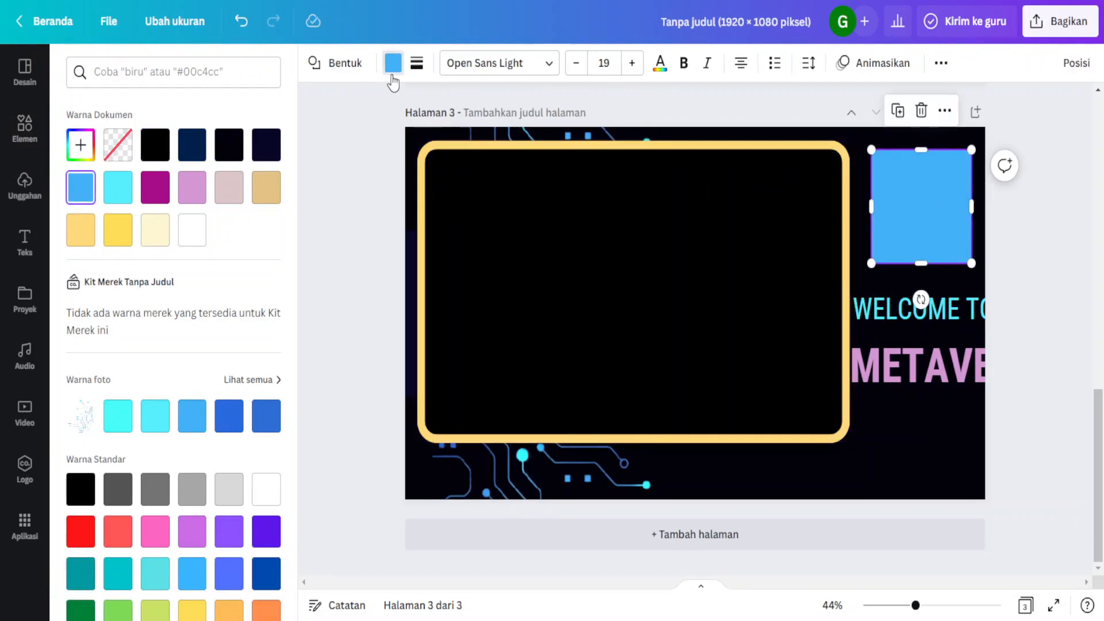
pyautogui.click(417, 64)
pyautogui.click(466, 120)
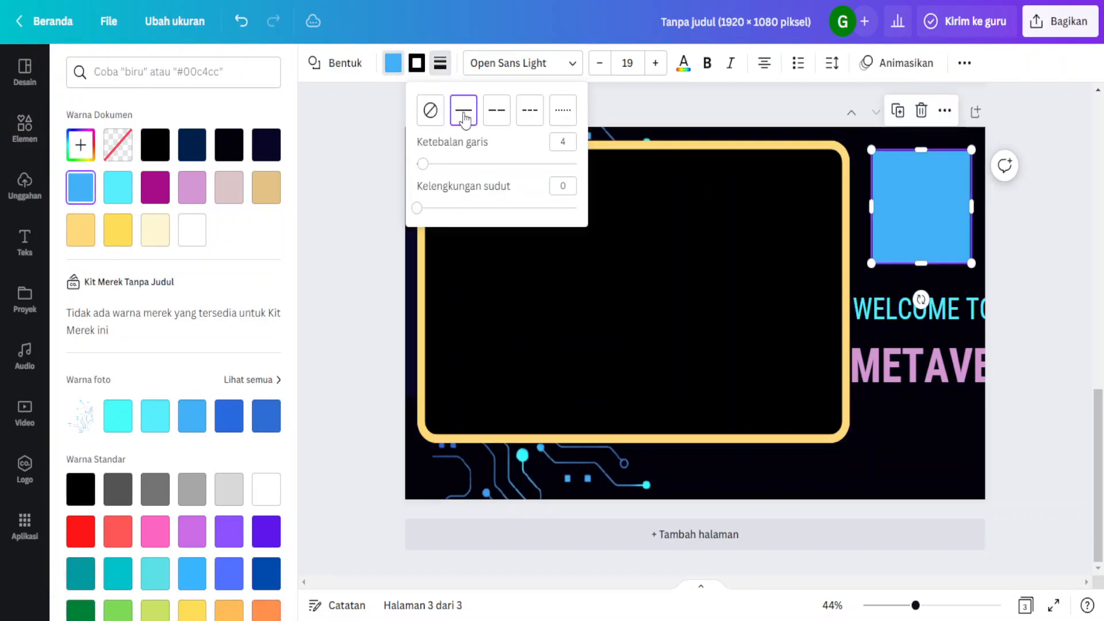
pyautogui.moveTo(426, 170); pyautogui.dragTo(464, 170)
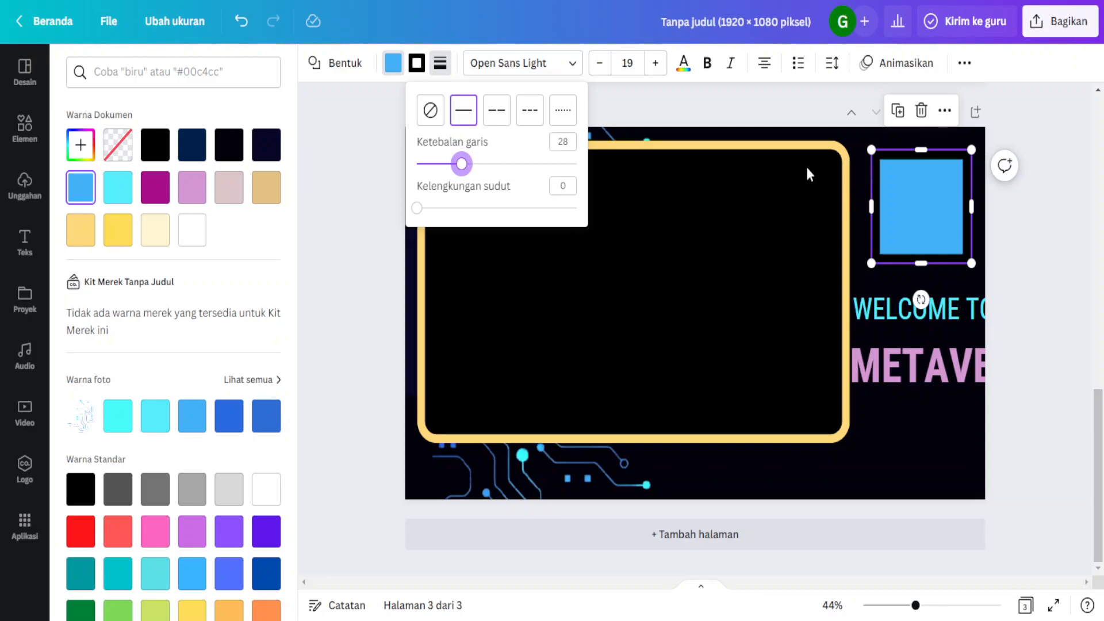
pyautogui.click(417, 64)
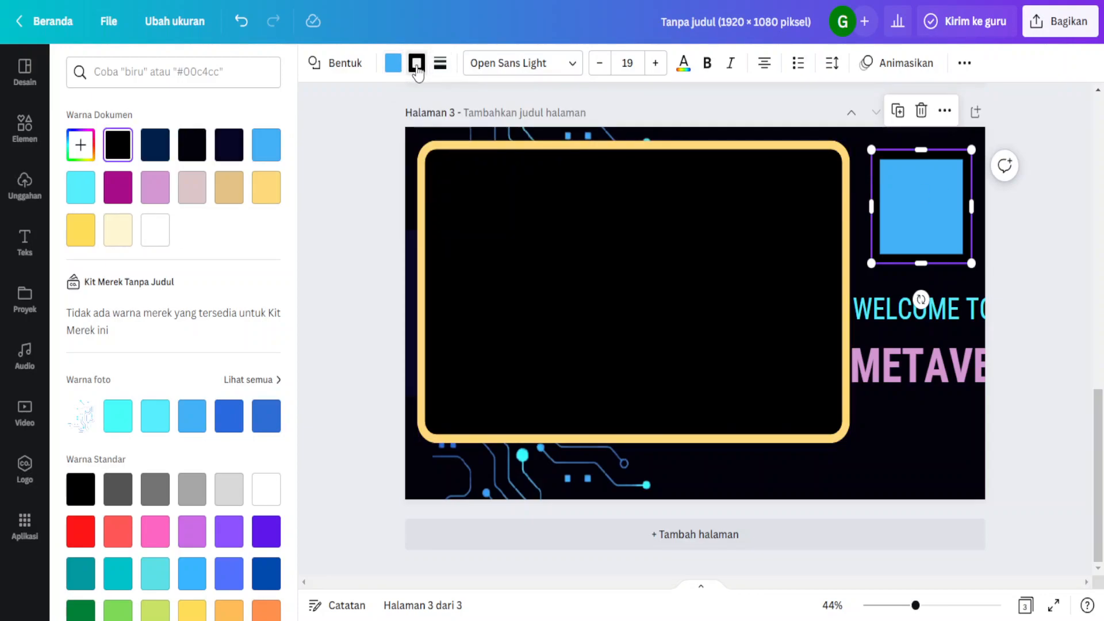
pyautogui.click(260, 200)
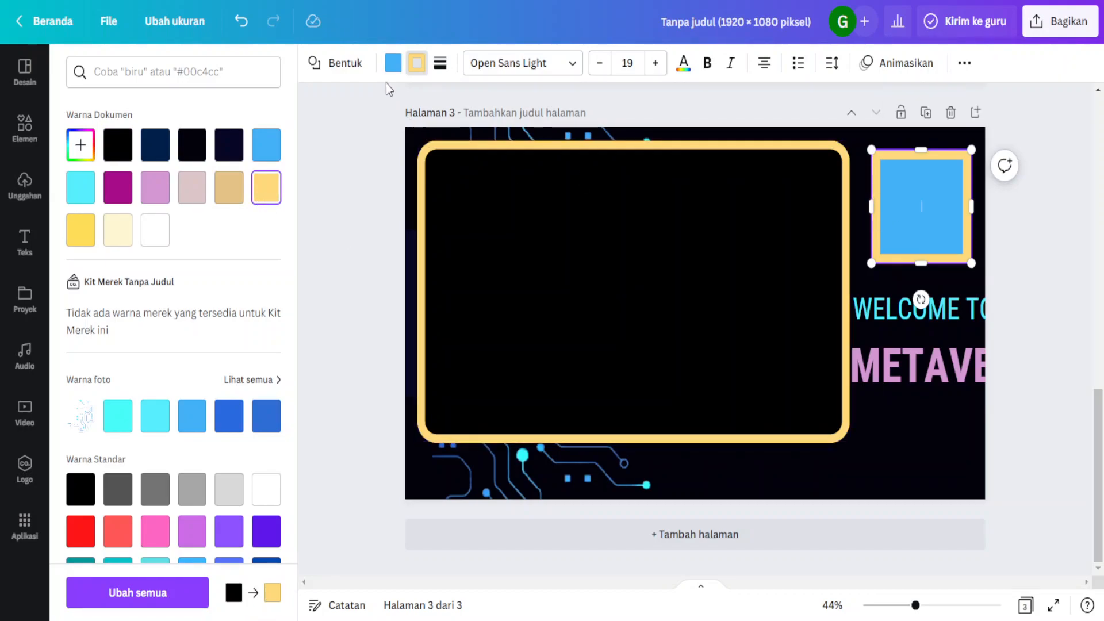
# Step: Fill the small bordered square with black from the document colors
pyautogui.click(393, 64)
pyautogui.click(392, 64)
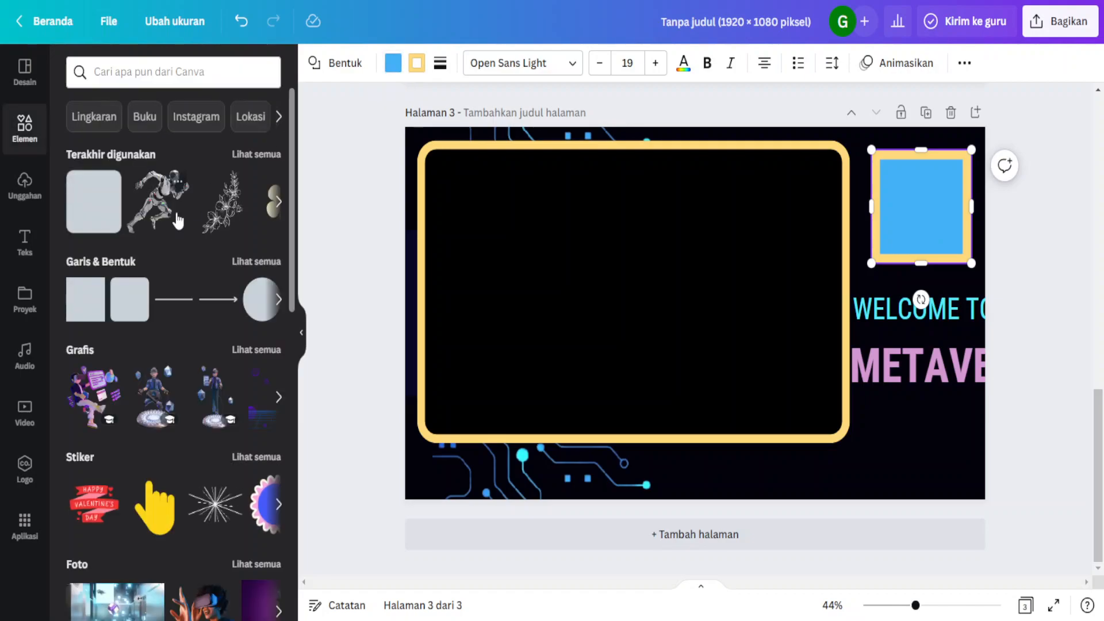
pyautogui.click(399, 70)
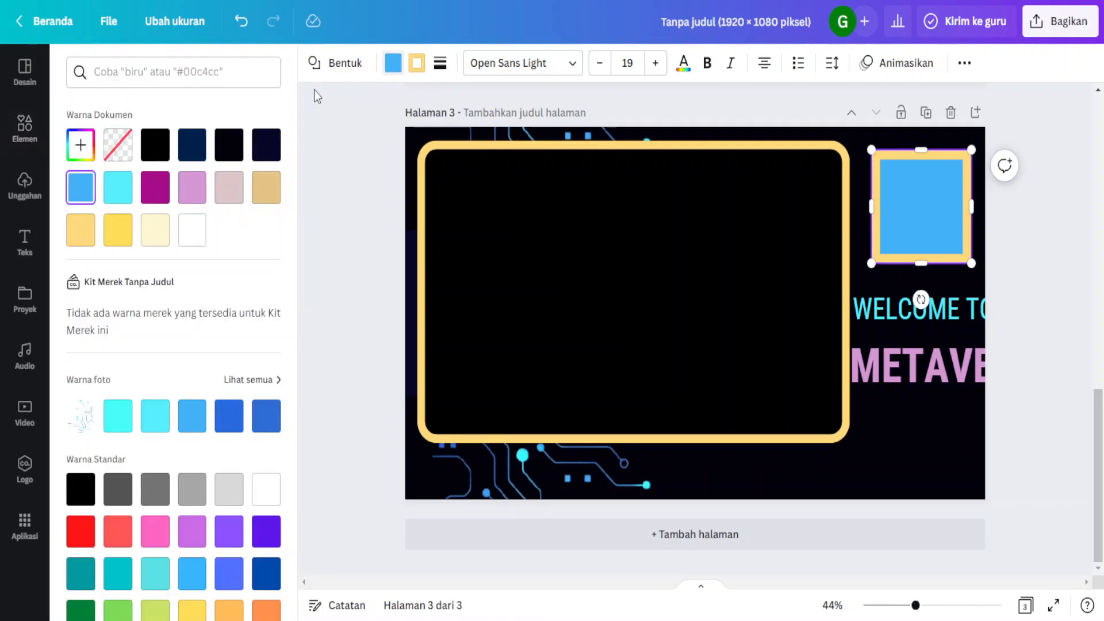
pyautogui.click(155, 144)
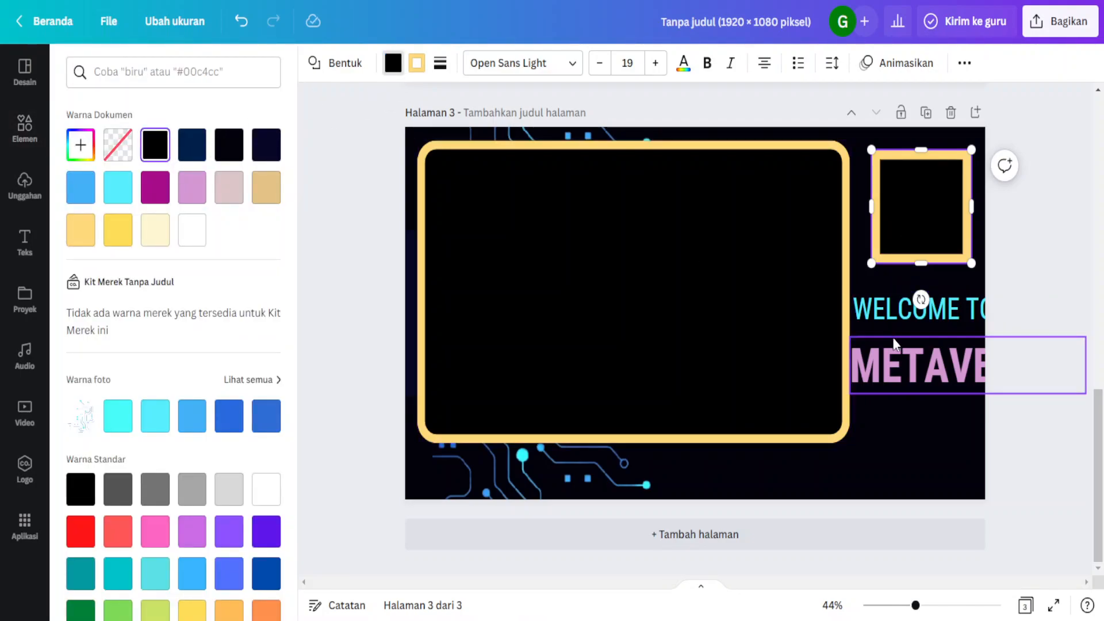
# Step: Add a square shape and stretch it into a thin navy bar across the full width of page 3's lower edge
pyautogui.click(904, 368)
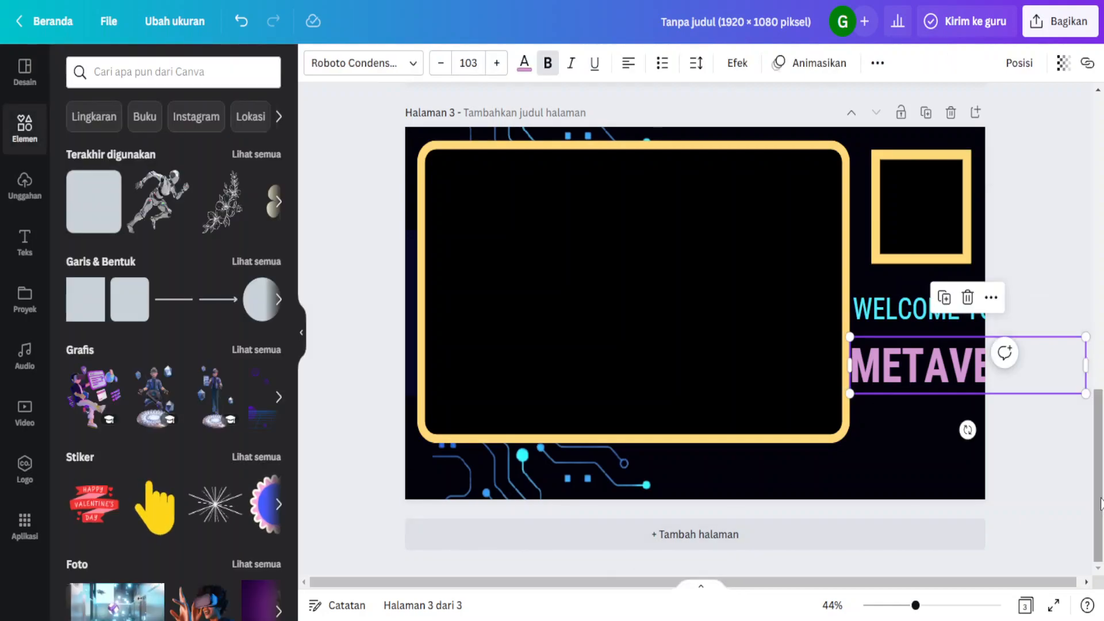
pyautogui.moveTo(81, 297); pyautogui.dragTo(403, 487)
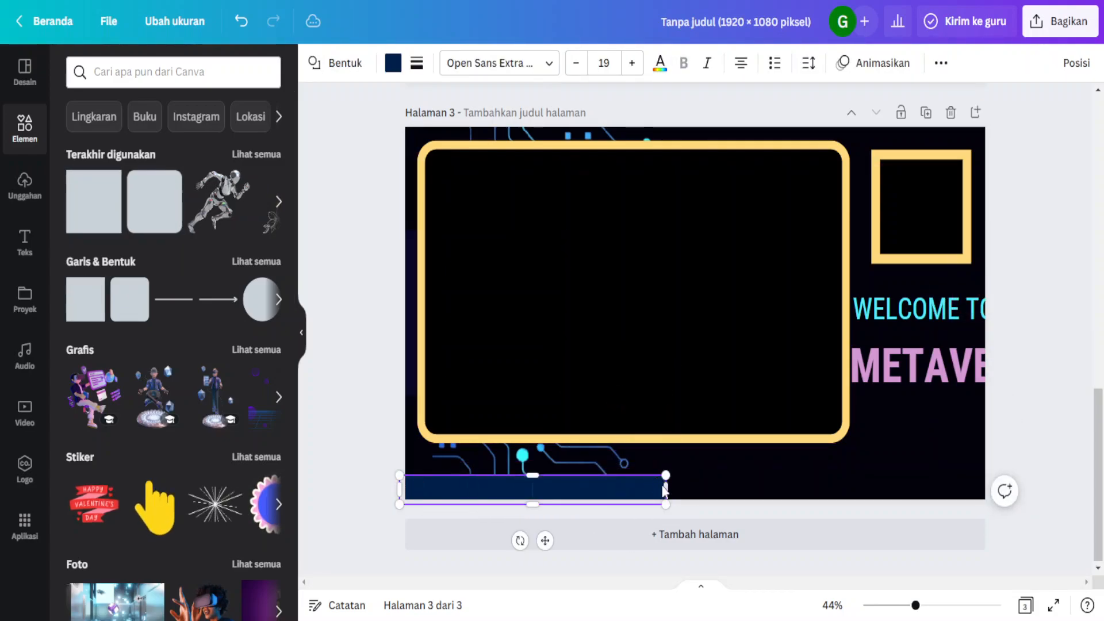
pyautogui.moveTo(665, 488); pyautogui.dragTo(995, 488)
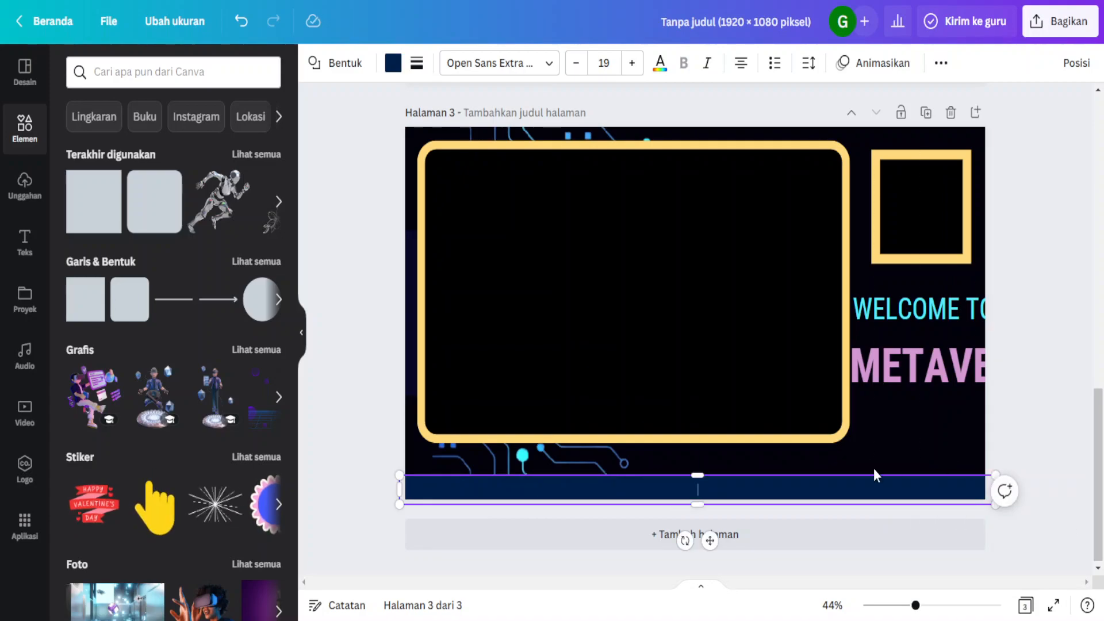
# Step: Fill the thin bar along page 3's lower edge with white from the document colors
pyautogui.click(393, 63)
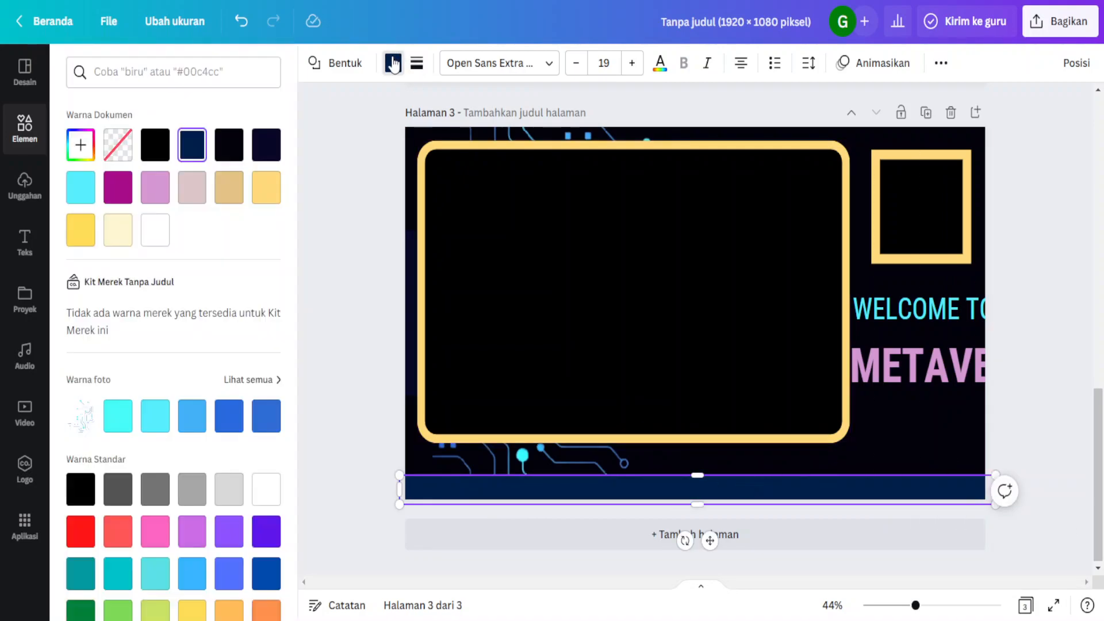
pyautogui.click(264, 199)
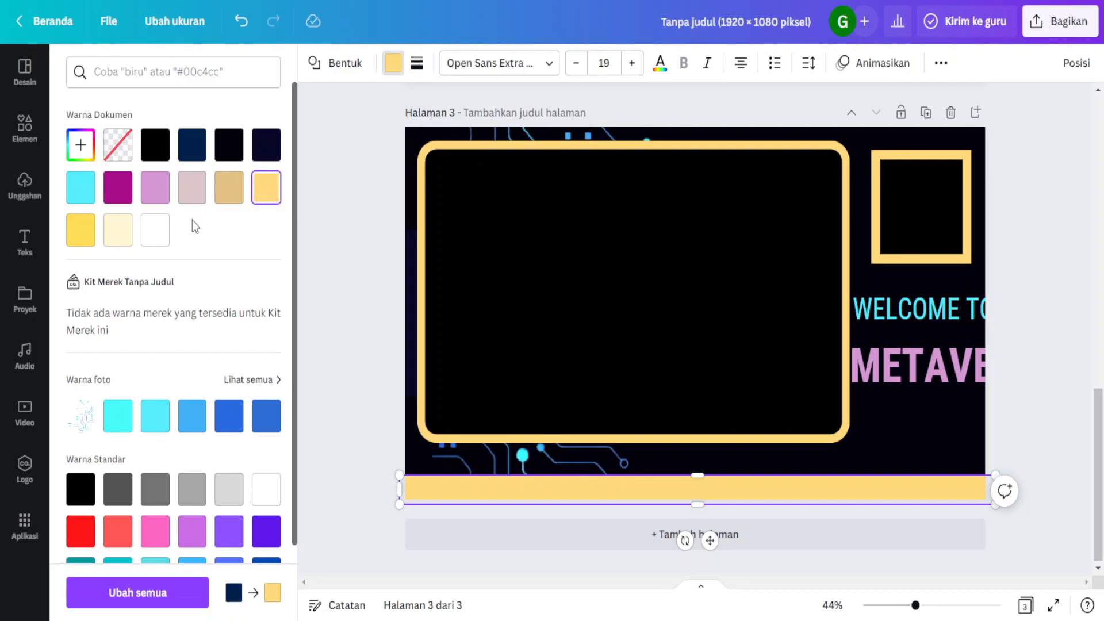
pyautogui.click(161, 240)
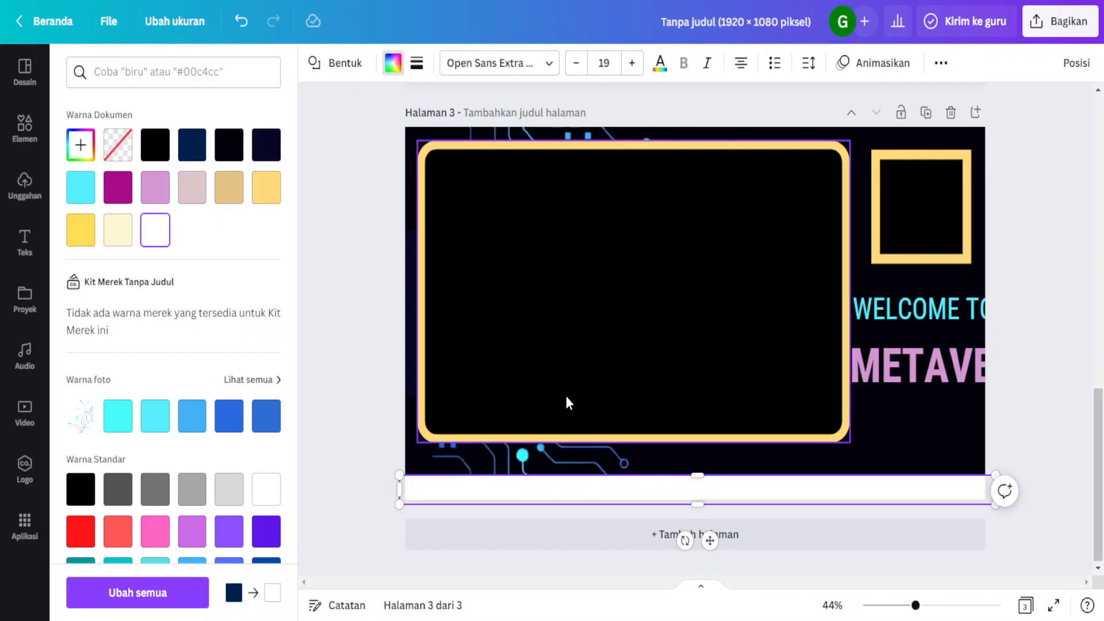
# Step: Reduce the "WELCOME TO" text's font size to 54 so it fits beside the large frame
pyautogui.click(929, 212)
pyautogui.click(932, 317)
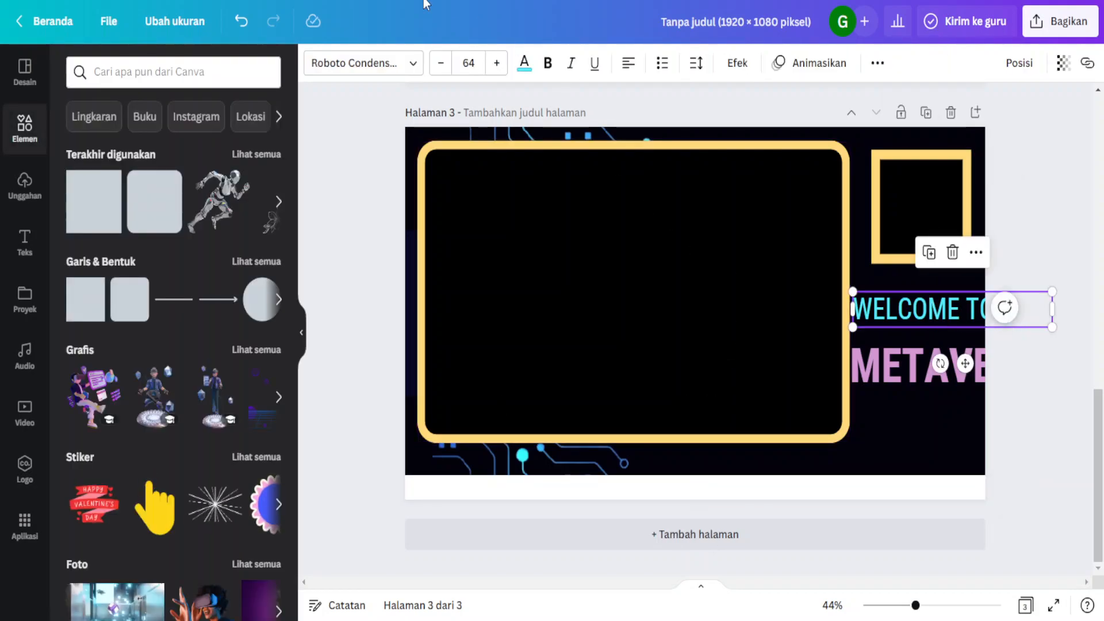
pyautogui.click(441, 63)
pyautogui.click(441, 64)
pyautogui.click(441, 63)
pyautogui.click(441, 64)
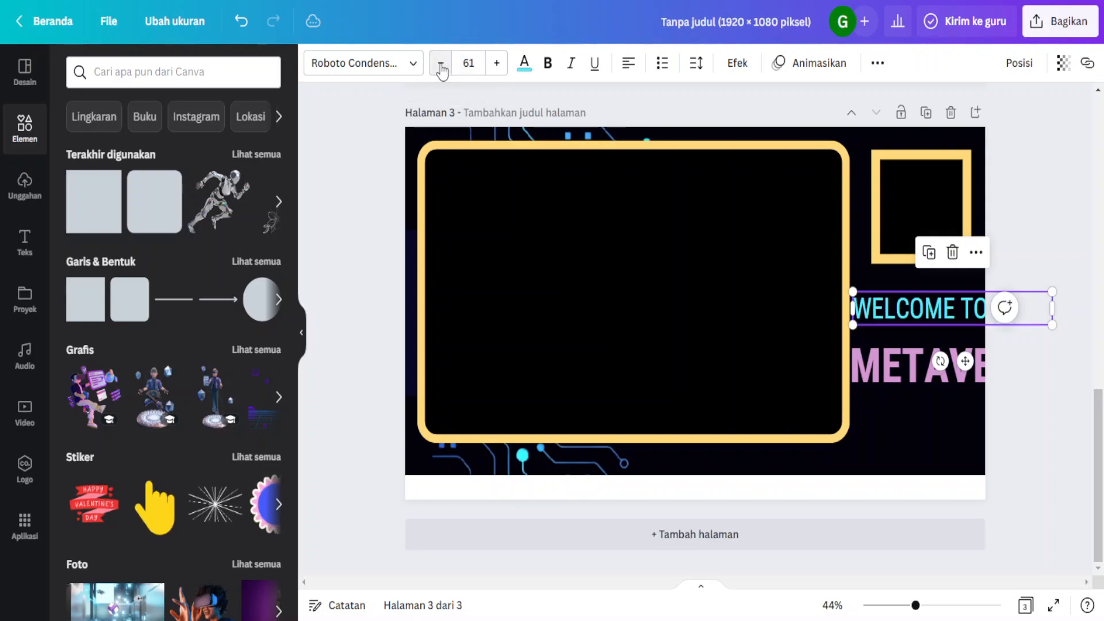
pyautogui.click(441, 63)
pyautogui.click(441, 63)
# Step: Reduce the "METAVERSE" text's font size to 98
pyautogui.click(909, 368)
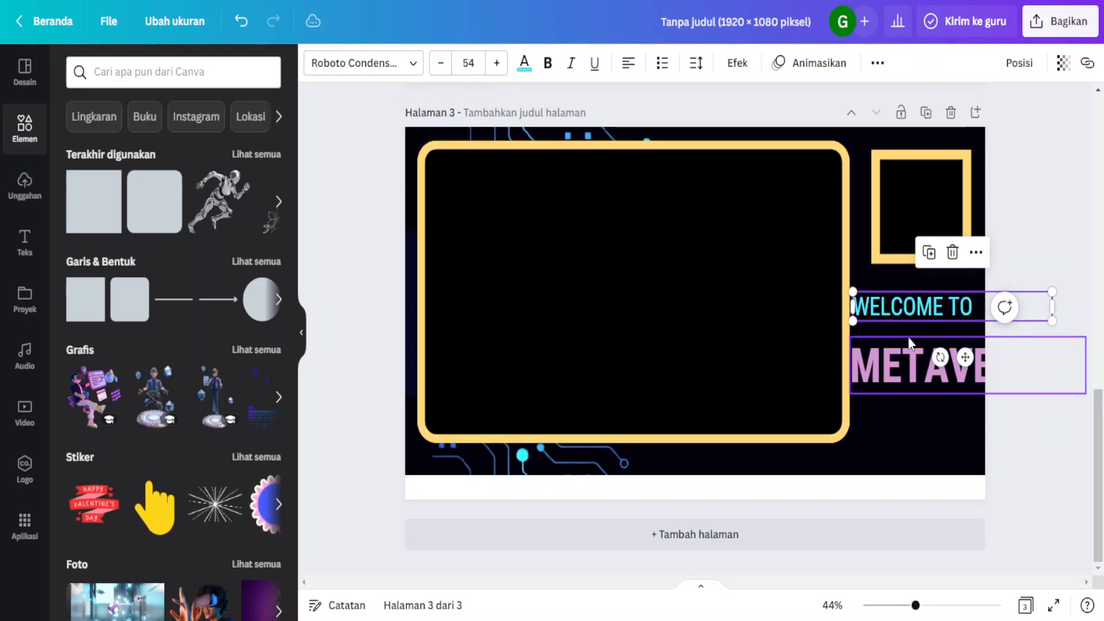
pyautogui.click(441, 65)
pyautogui.click(441, 65)
pyautogui.click(441, 64)
pyautogui.click(441, 64)
pyautogui.click(440, 65)
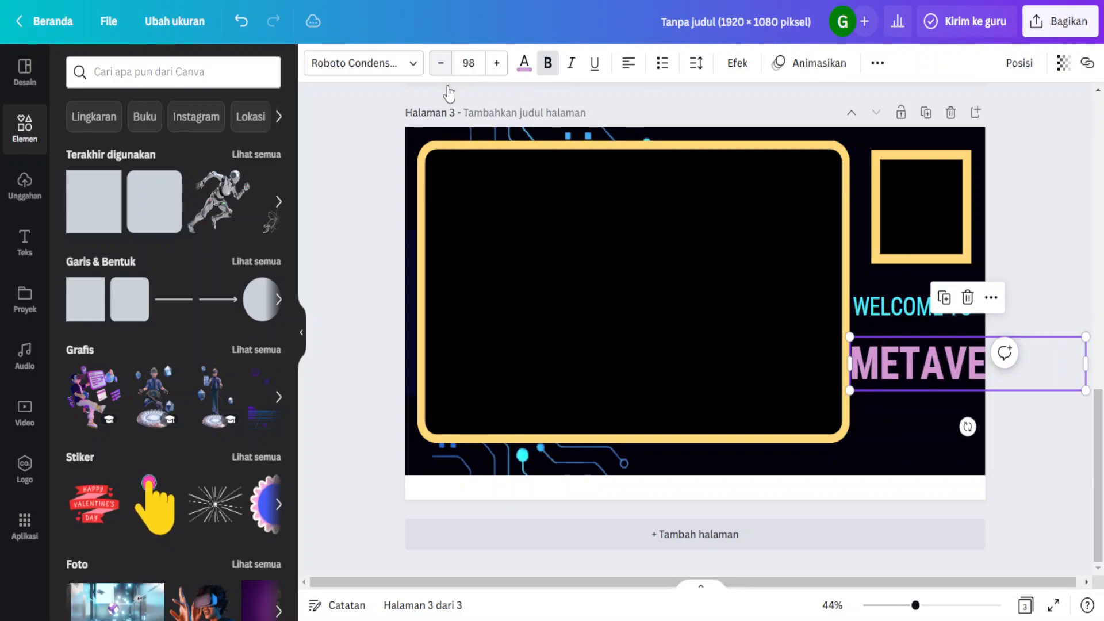
# Step: Split "METAVERSE" into the lines META and VERSE, center-align it, narrow its text box and place it below "WELCOME TO"
pyautogui.doubleClick(950, 376)
pyautogui.click(949, 370)
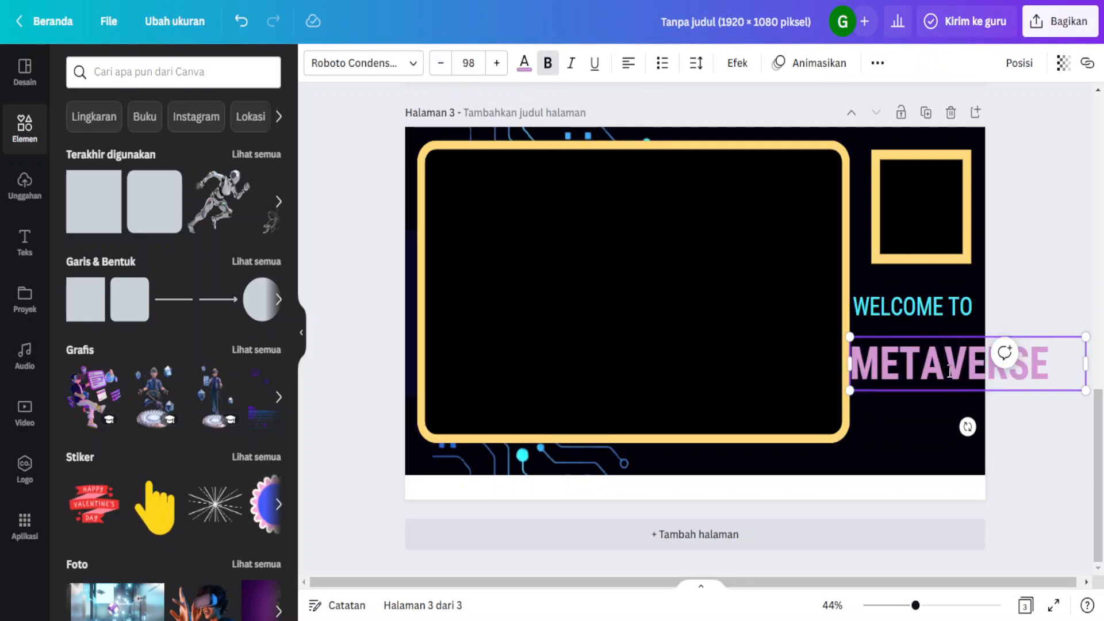
pyautogui.press('Return')
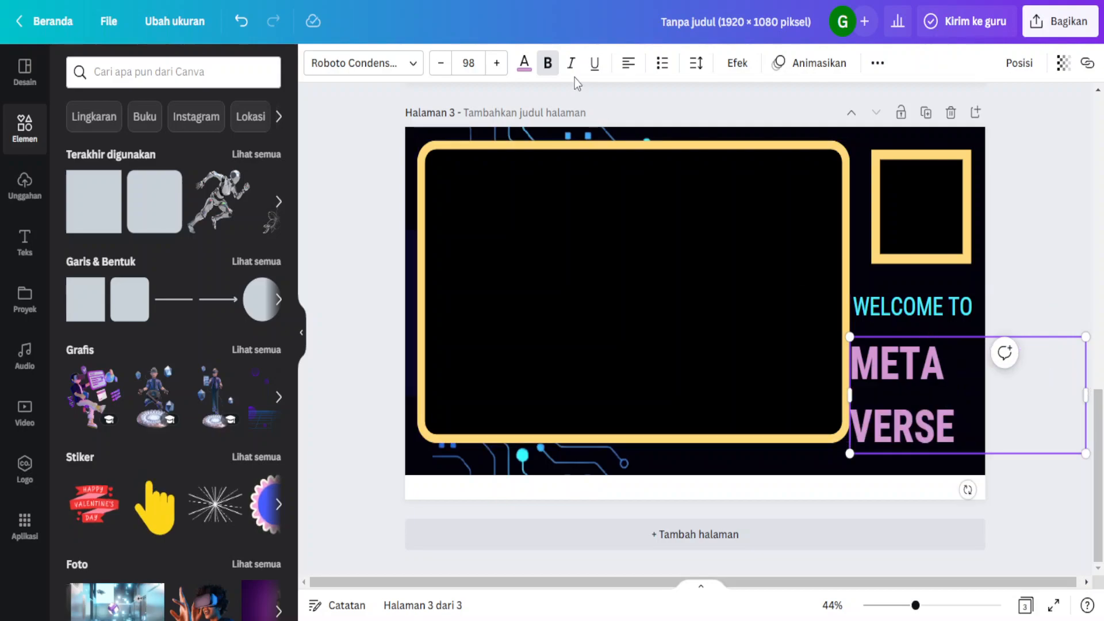
pyautogui.click(628, 63)
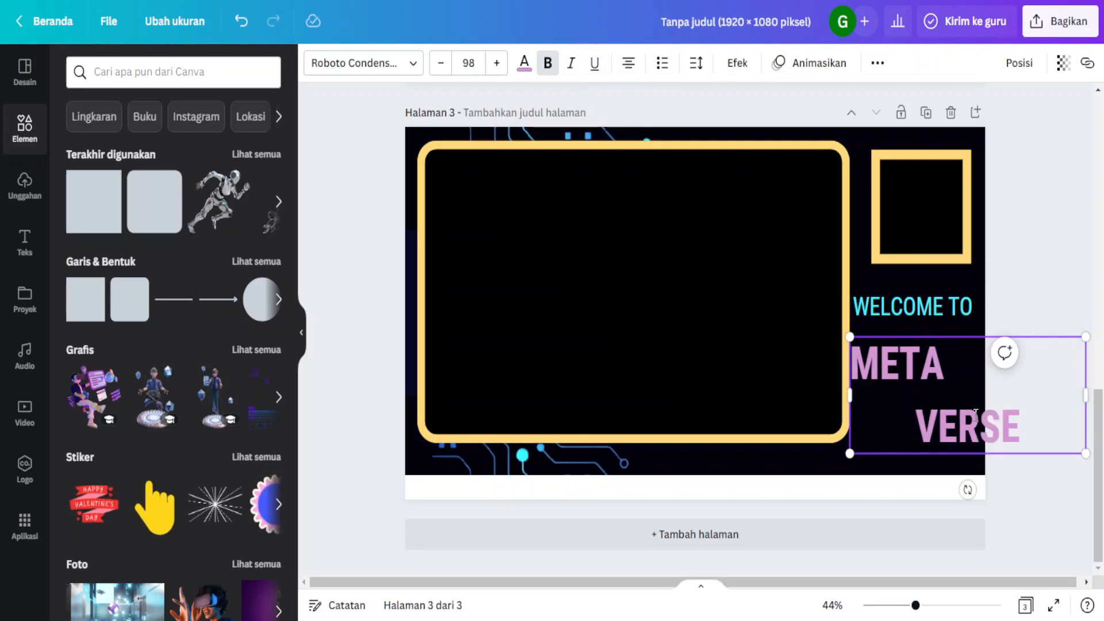
pyautogui.moveTo(948, 377); pyautogui.dragTo(859, 414)
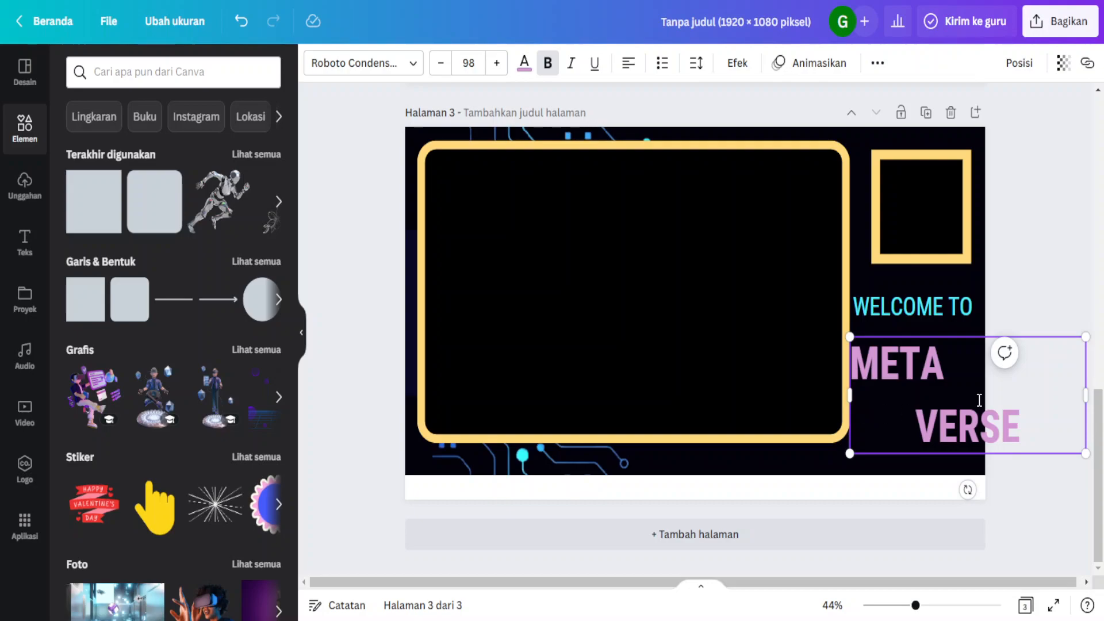
pyautogui.moveTo(1086, 396); pyautogui.dragTo(971, 418)
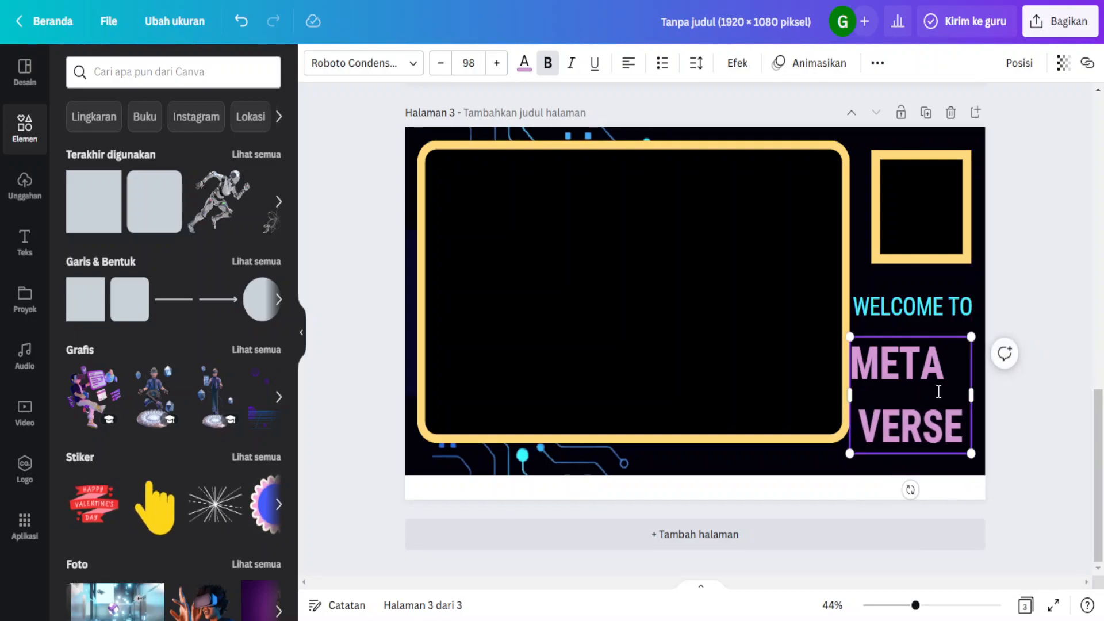
pyautogui.moveTo(914, 335); pyautogui.dragTo(925, 319)
# Step: Move the large bordered rounded frame slightly down on page 3, closer to the white bar
pyautogui.click(555, 490)
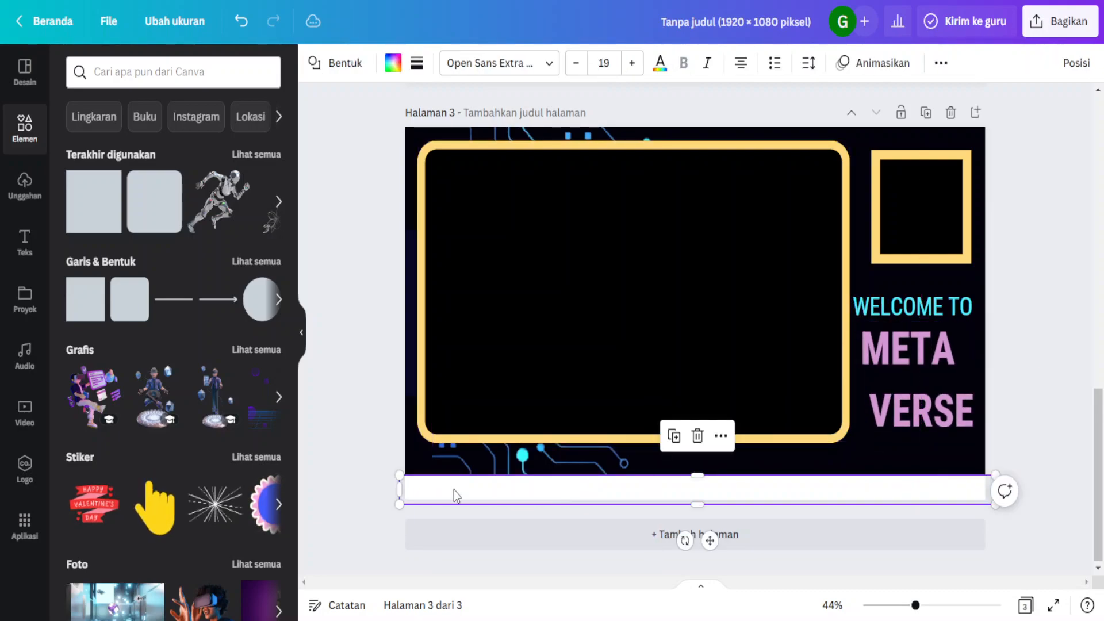
pyautogui.moveTo(680, 147); pyautogui.dragTo(676, 161)
pyautogui.click(856, 164)
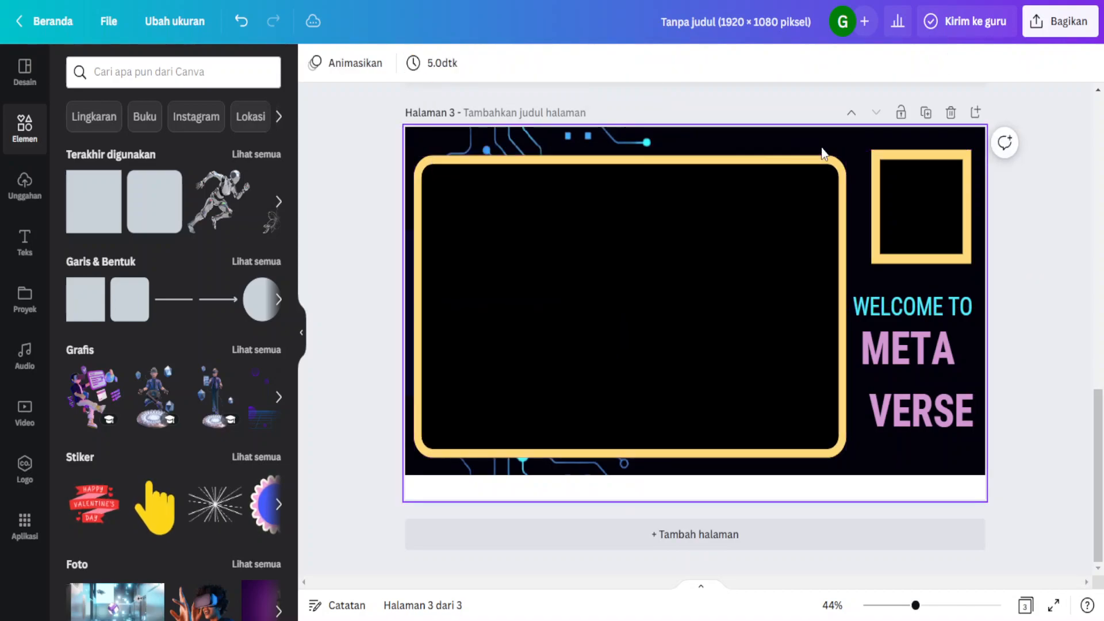
pyautogui.click(872, 205)
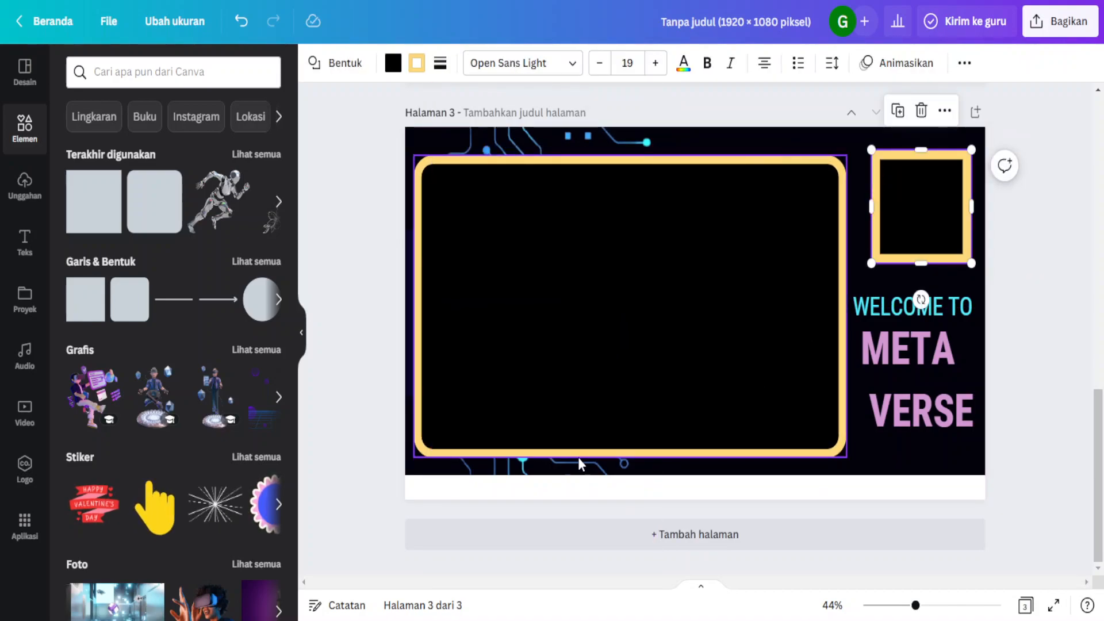
# Step: Switch to the MODERTOR design and examine its example frame layouts, including the moderator and narasumber page
pyautogui.scroll(4, 551, 327)
pyautogui.scroll(-4, 550, 327)
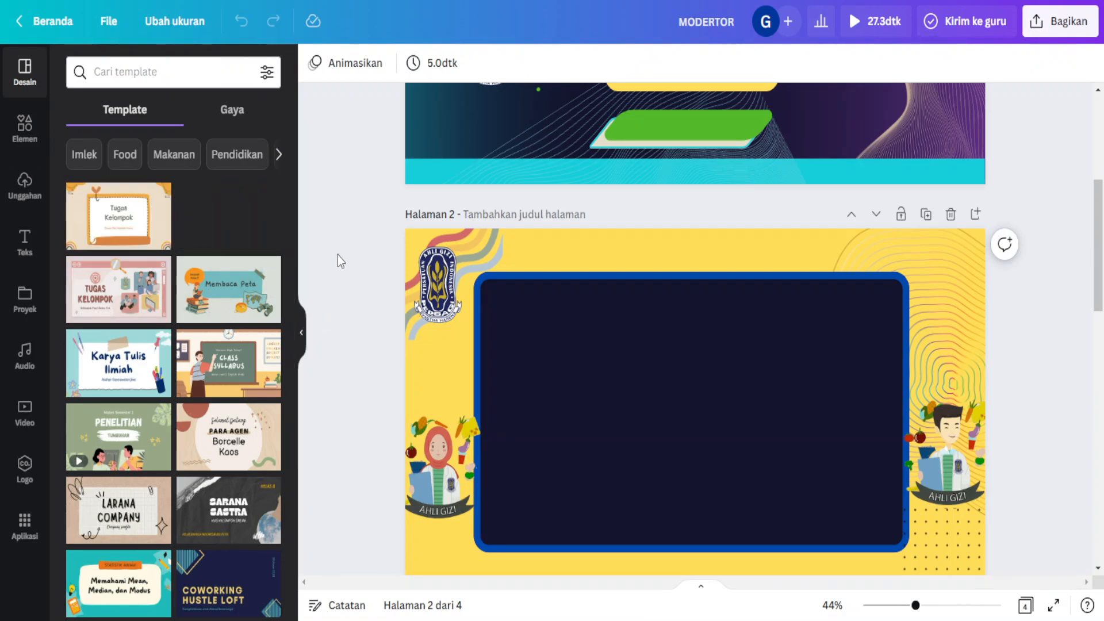
pyautogui.scroll(-8, 463, 377)
pyautogui.scroll(-5, 673, 368)
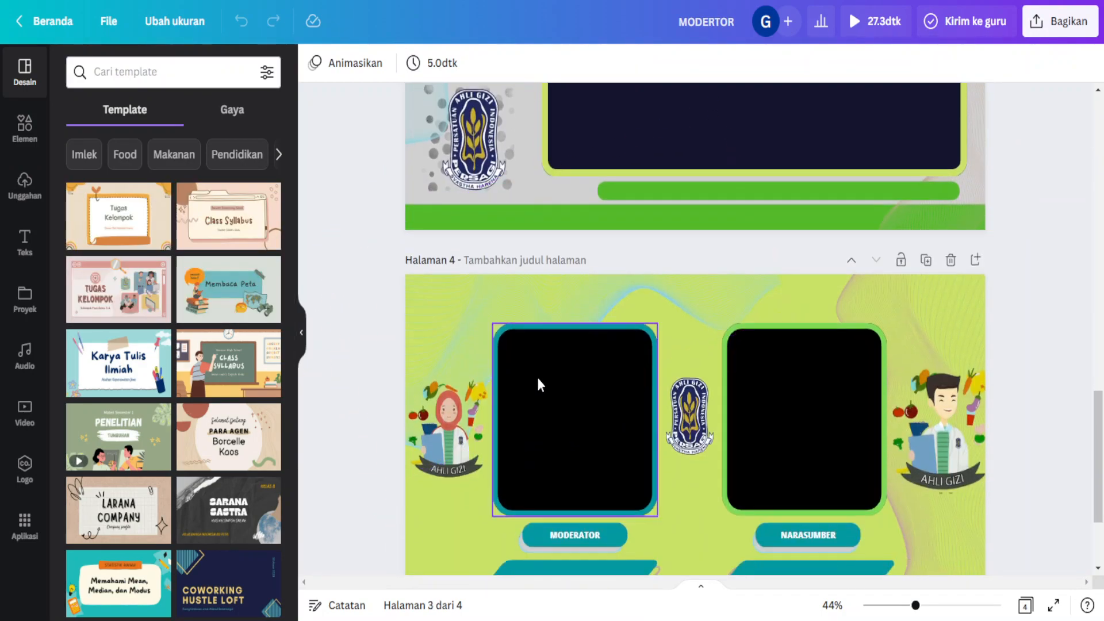
pyautogui.scroll(-3, 555, 354)
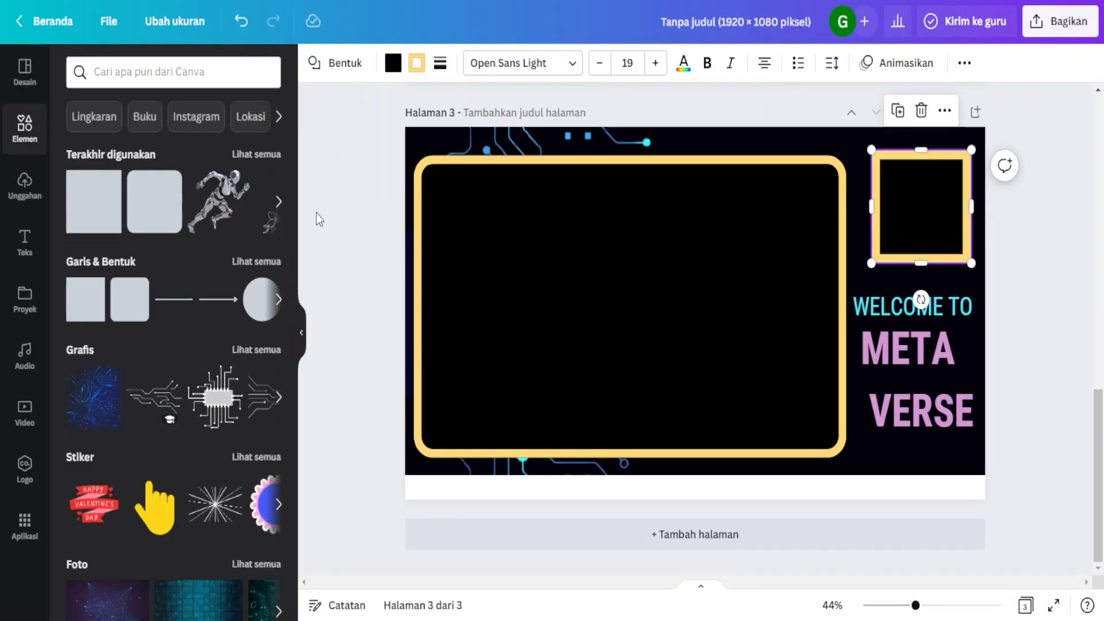
# Step: Add page 4 and apply the "Technology and our world" cover page from the Futuristic Technology Conference Presentation template
pyautogui.click(710, 540)
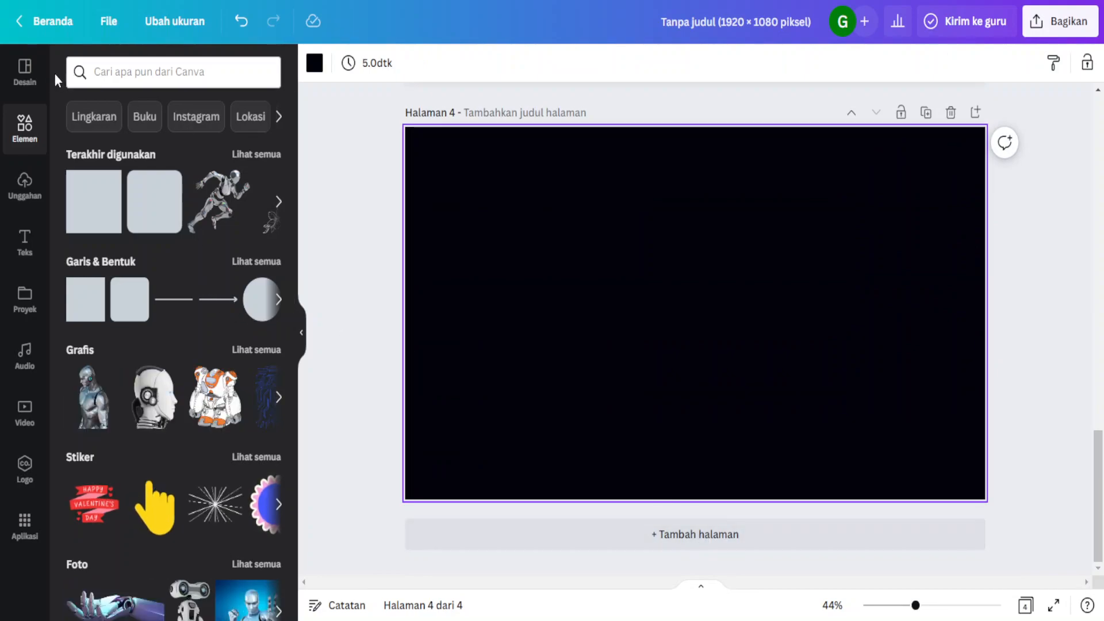
pyautogui.click(29, 71)
pyautogui.click(77, 89)
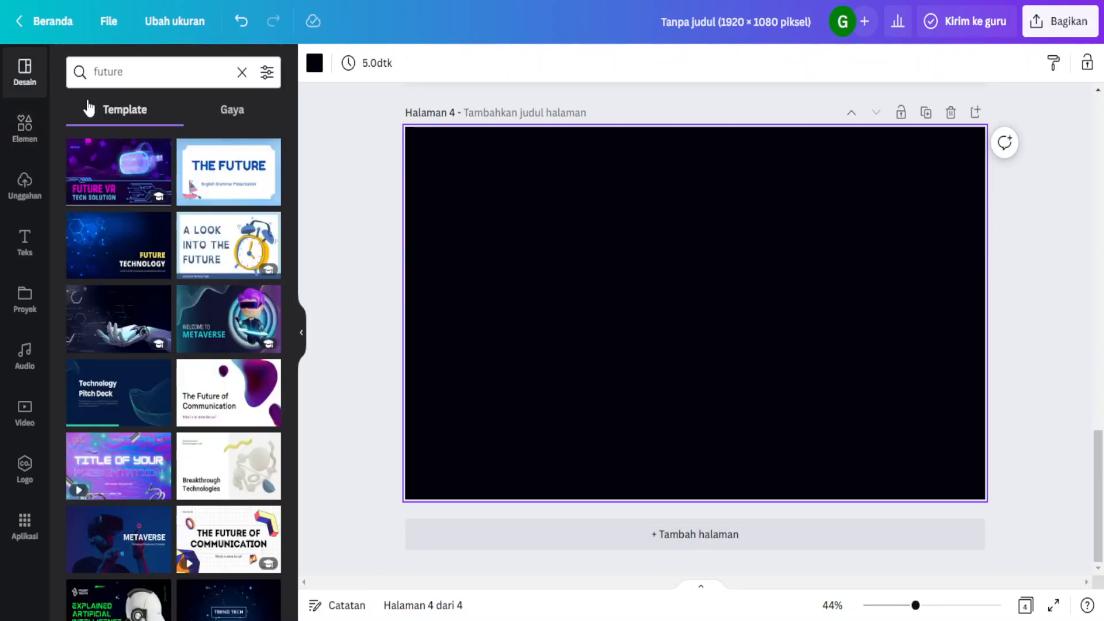
pyautogui.scroll(-7, 143, 517)
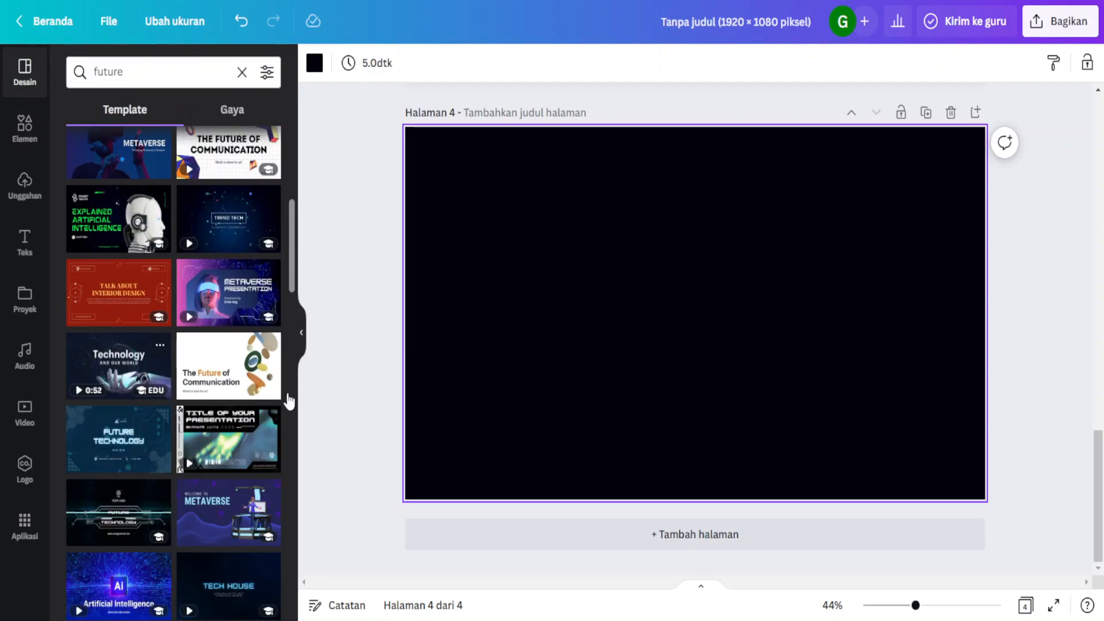
pyautogui.moveTo(289, 400); pyautogui.dragTo(586, 230)
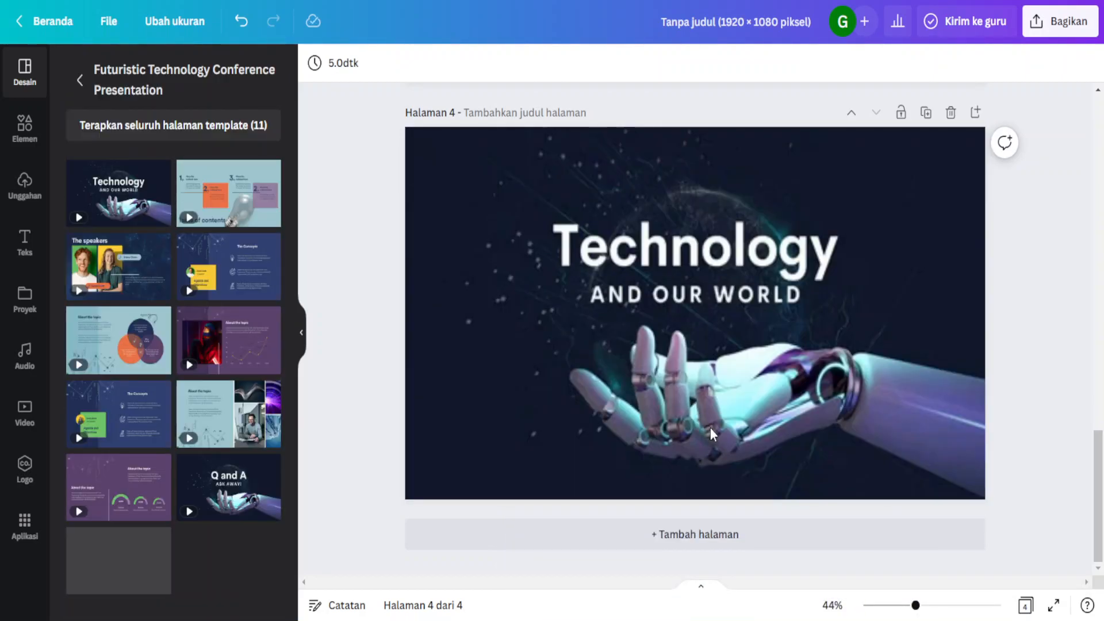
# Step: Duplicate the robot hand image on page 4 and crop the copy's forearm side to make it narrower
pyautogui.click(715, 405)
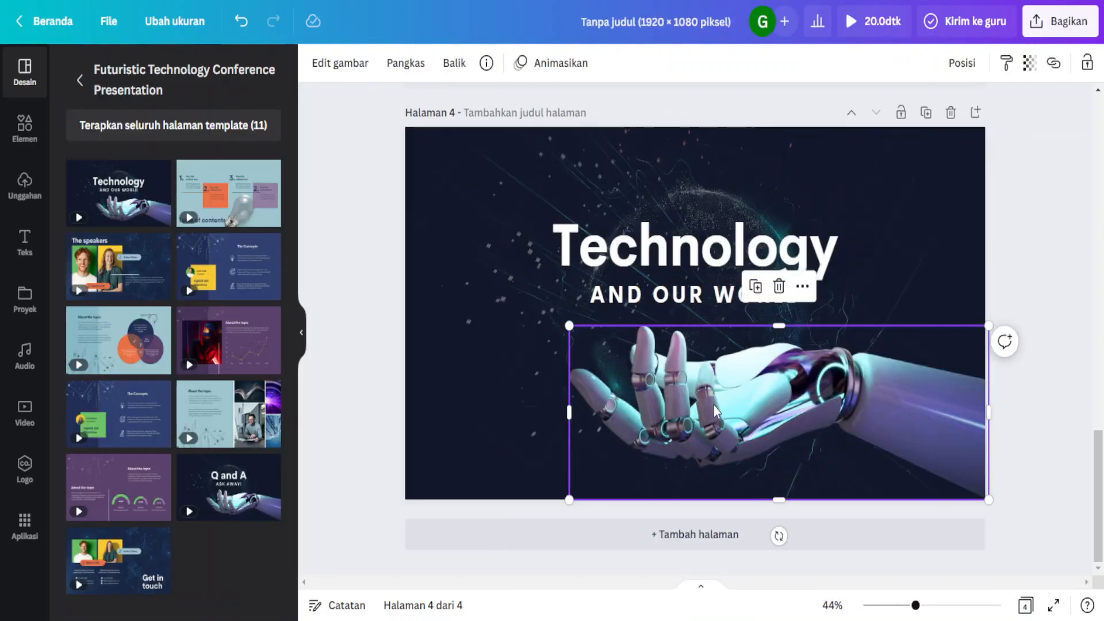
pyautogui.moveTo(715, 405); pyautogui.dragTo(695, 353)
pyautogui.hotkey('ctrl', 'd')
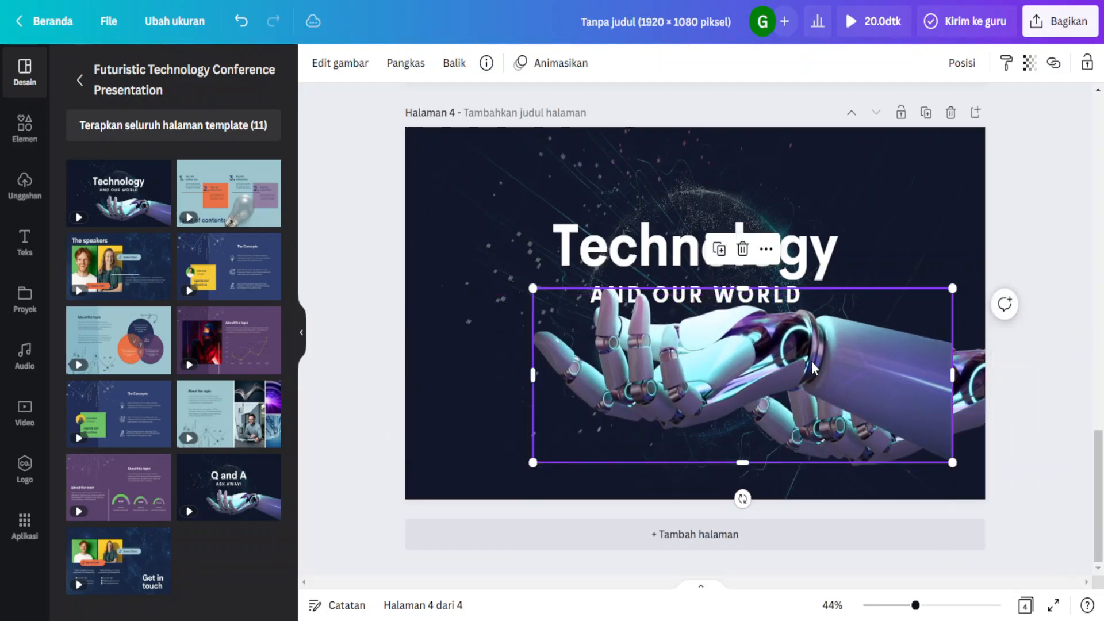
pyautogui.moveTo(955, 381); pyautogui.dragTo(762, 415)
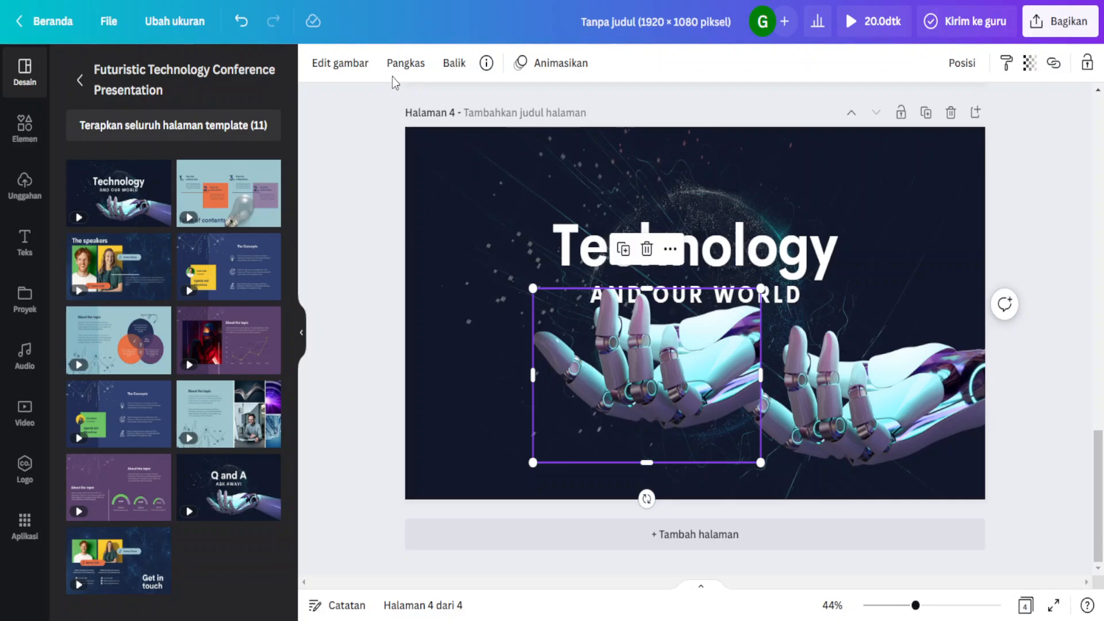
# Step: Flip the robot hand copy horizontally and place it in page 4's lower left corner, facing the original hand
pyautogui.click(967, 71)
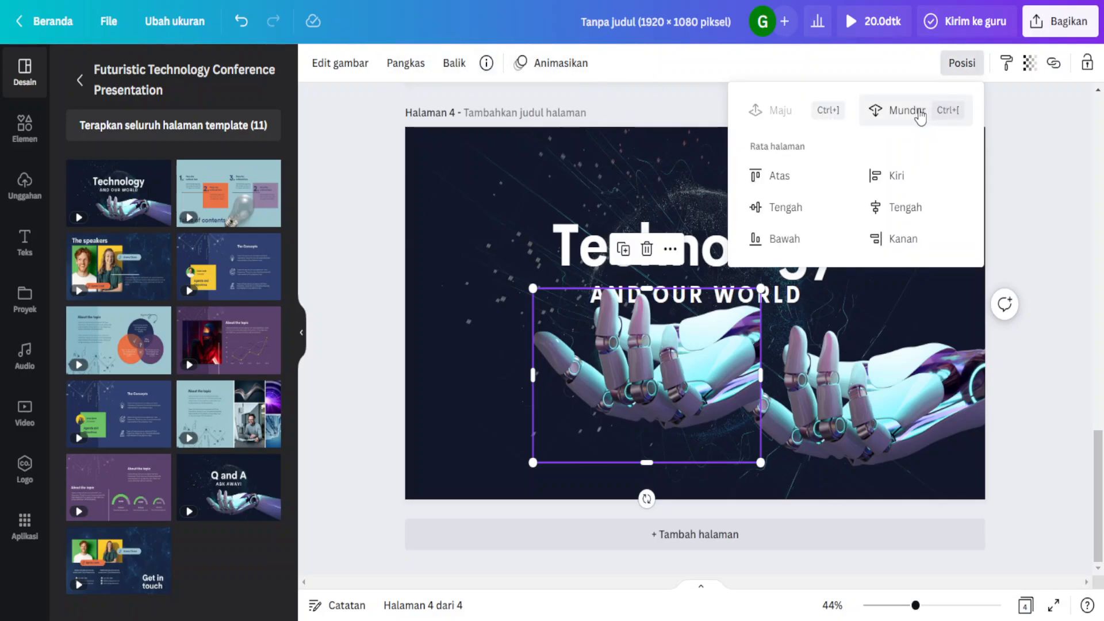
pyautogui.click(451, 69)
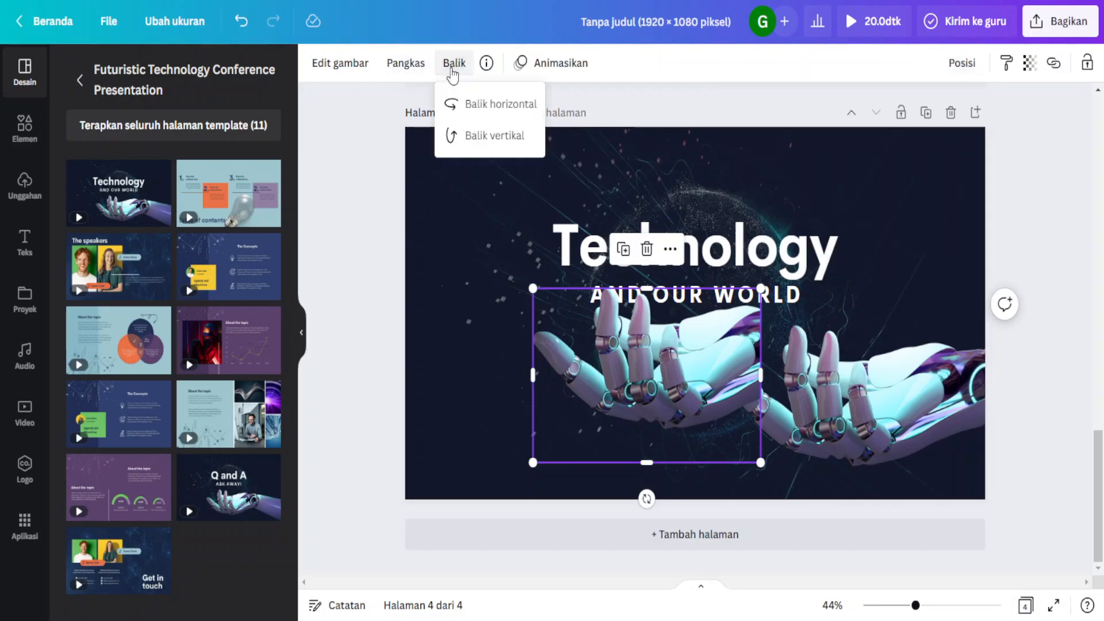
pyautogui.click(471, 111)
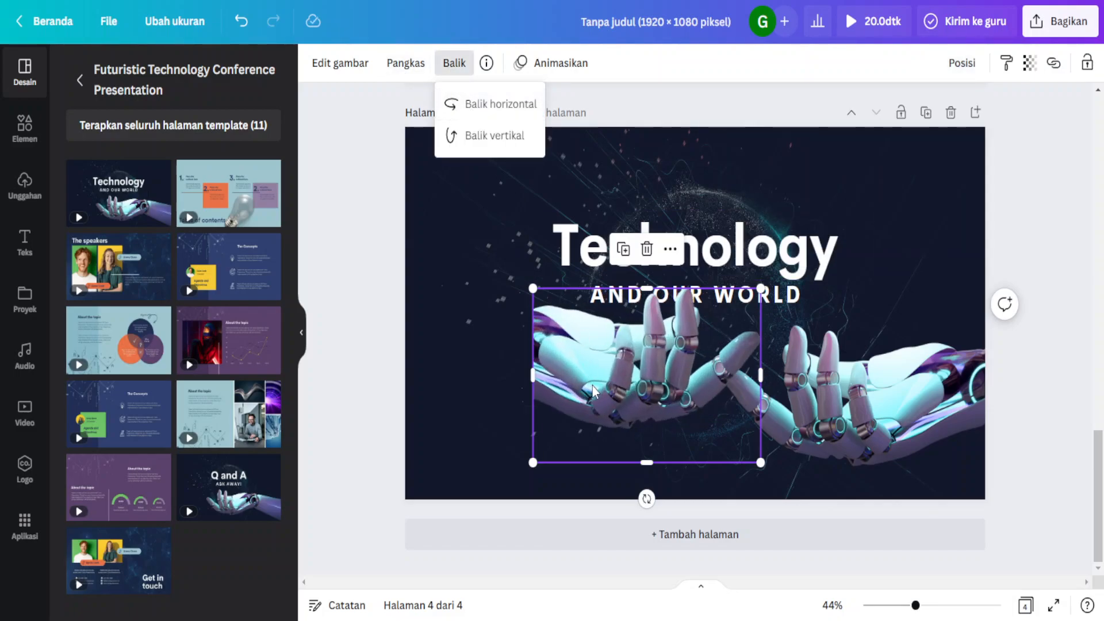
pyautogui.moveTo(592, 384); pyautogui.dragTo(394, 377)
pyautogui.moveTo(561, 361); pyautogui.dragTo(557, 396)
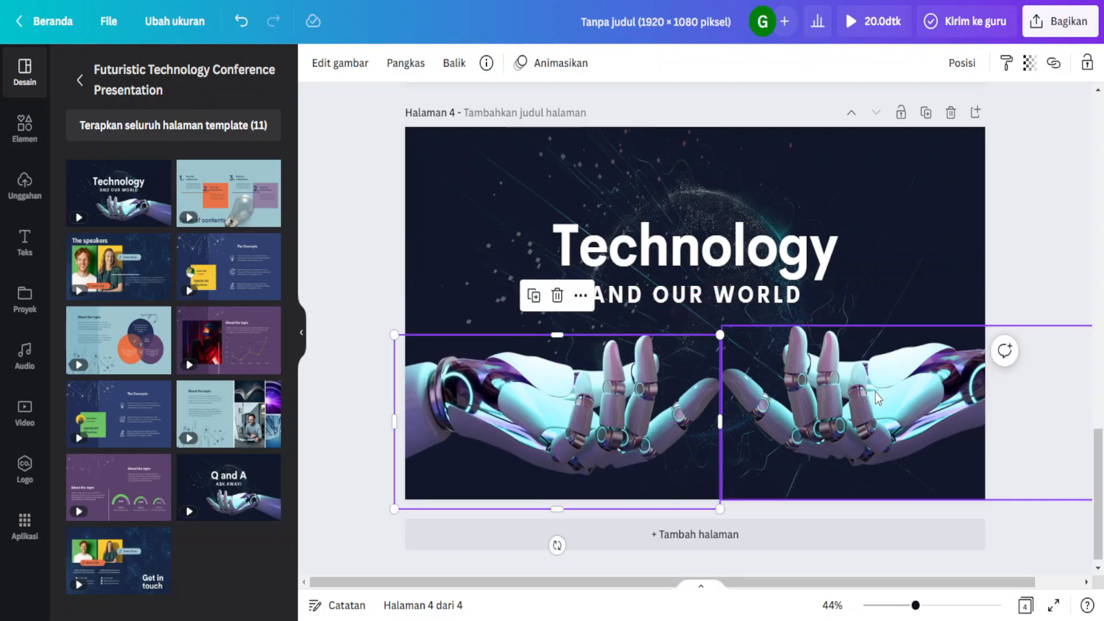
# Step: Align the right robot hand level with the mirrored one and move both title texts up toward the page's upper edge
pyautogui.click(880, 405)
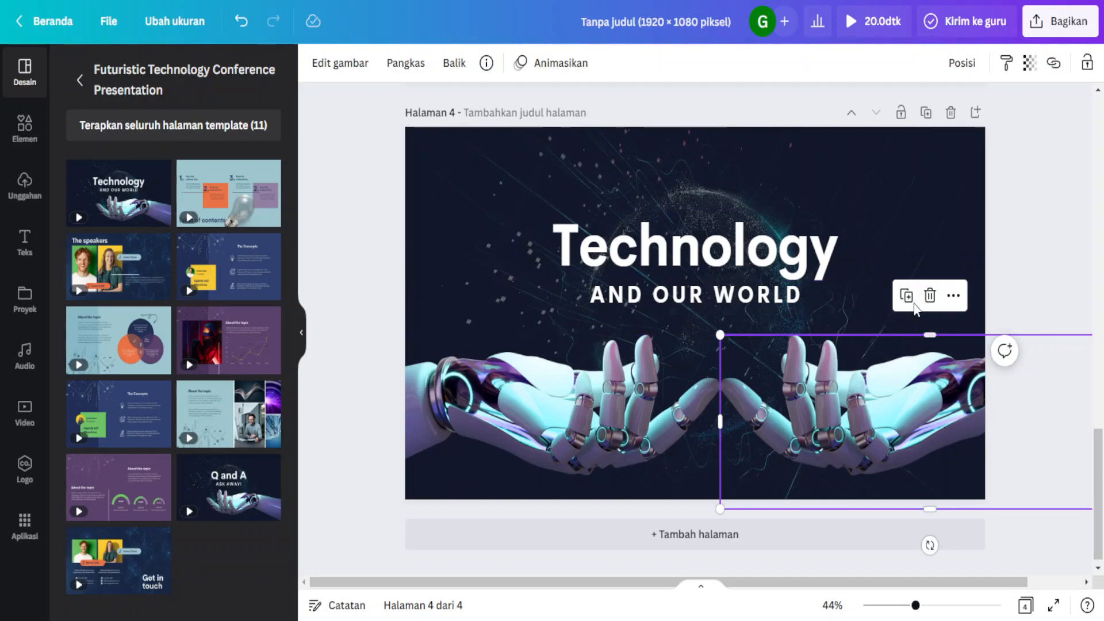
pyautogui.moveTo(736, 262); pyautogui.dragTo(625, 175)
pyautogui.moveTo(702, 294); pyautogui.dragTo(841, 190)
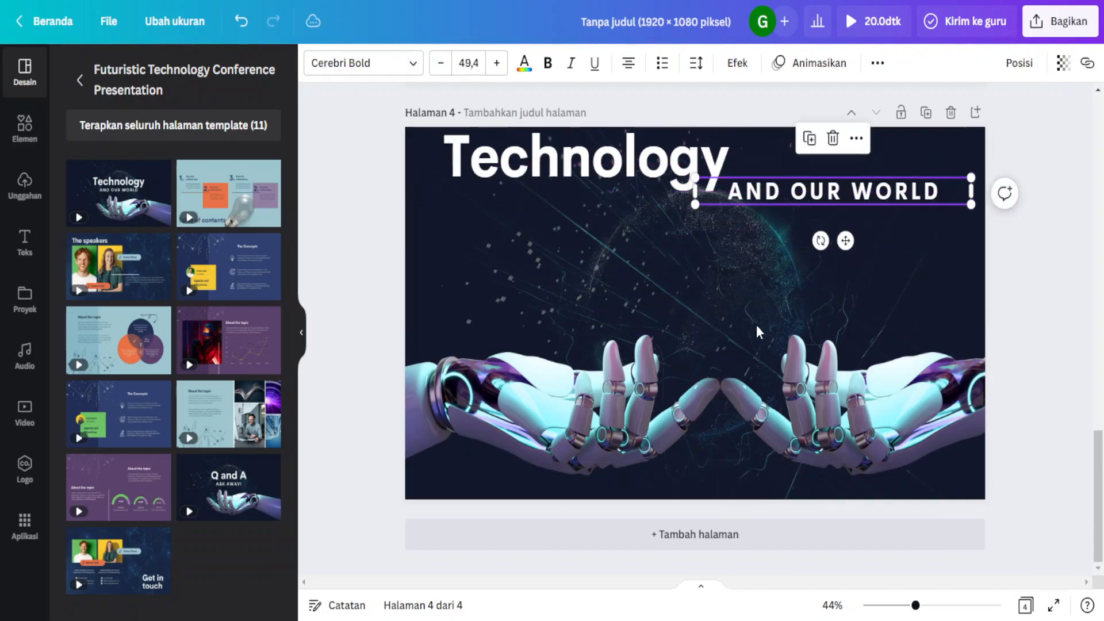
# Step: Add a rounded square shape, stretch it into a wider rectangle and place it above the left robot hand
pyautogui.click(24, 126)
pyautogui.click(154, 201)
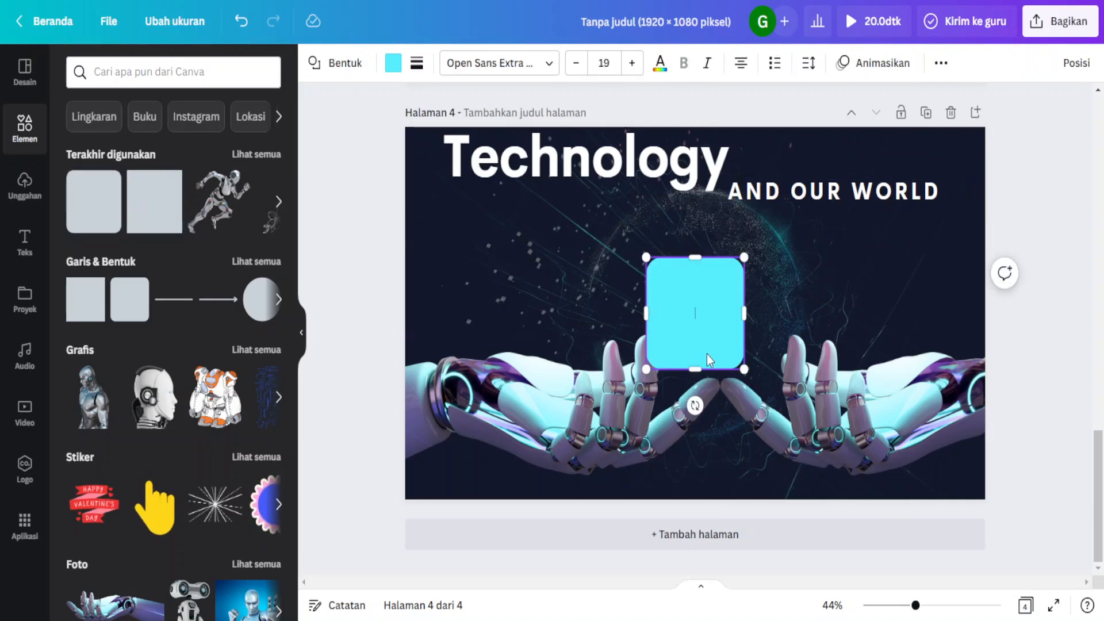
pyautogui.moveTo(724, 260); pyautogui.dragTo(724, 218)
pyautogui.moveTo(647, 297); pyautogui.dragTo(557, 296)
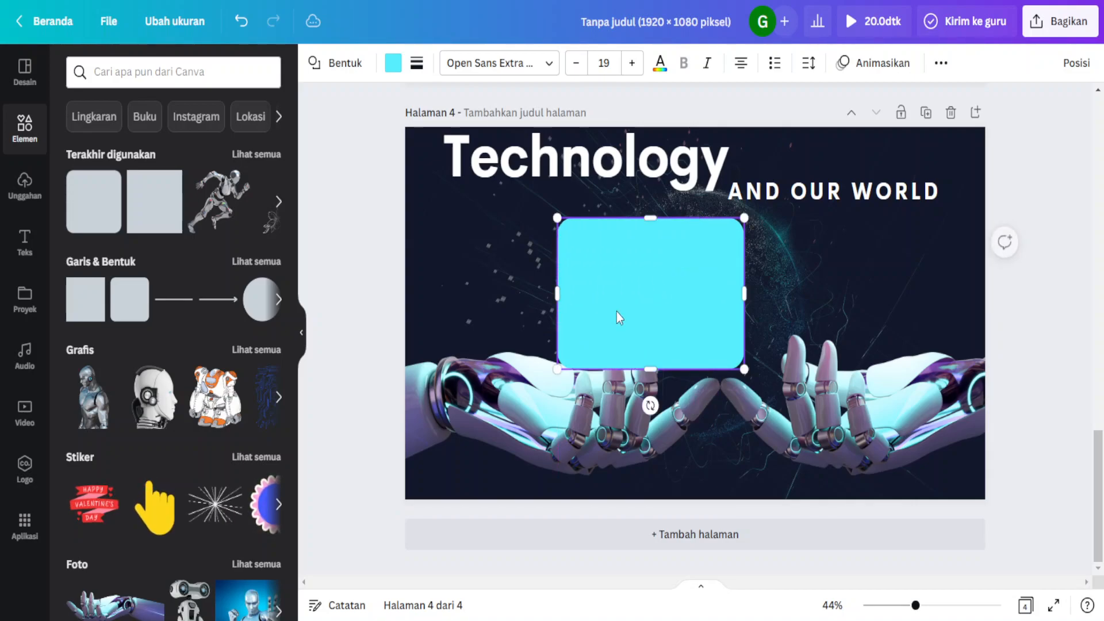
pyautogui.moveTo(682, 347); pyautogui.dragTo(605, 356)
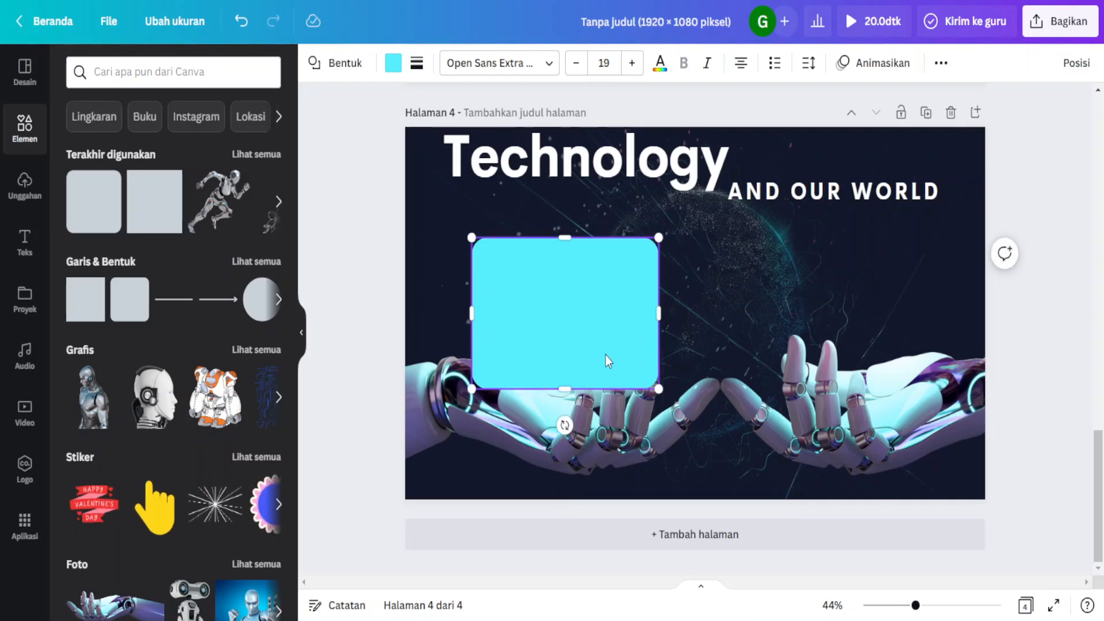
# Step: Duplicate the cyan rounded rectangle above the right robot hand and line both rectangles up at the same height
pyautogui.hotkey('ctrl', 'd')
pyautogui.moveTo(590, 360); pyautogui.dragTo(838, 366)
pyautogui.moveTo(638, 346); pyautogui.dragTo(616, 339)
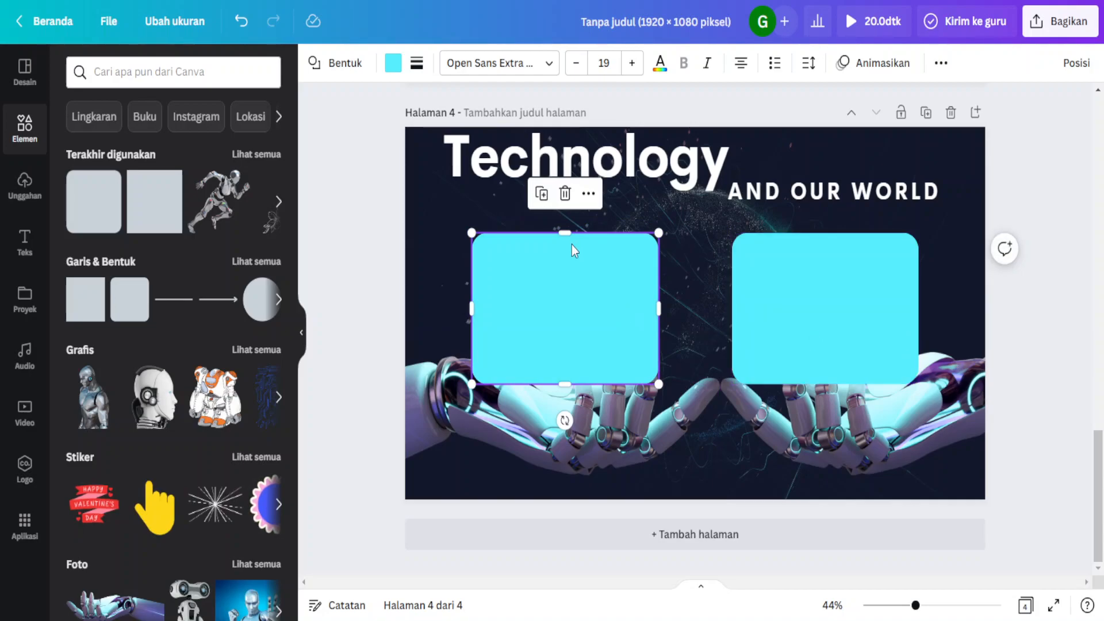
# Step: Give the left cyan rectangle a solid border of thickness 28 with corner rounding 47, and delete the plain right rectangle
pyautogui.click(417, 63)
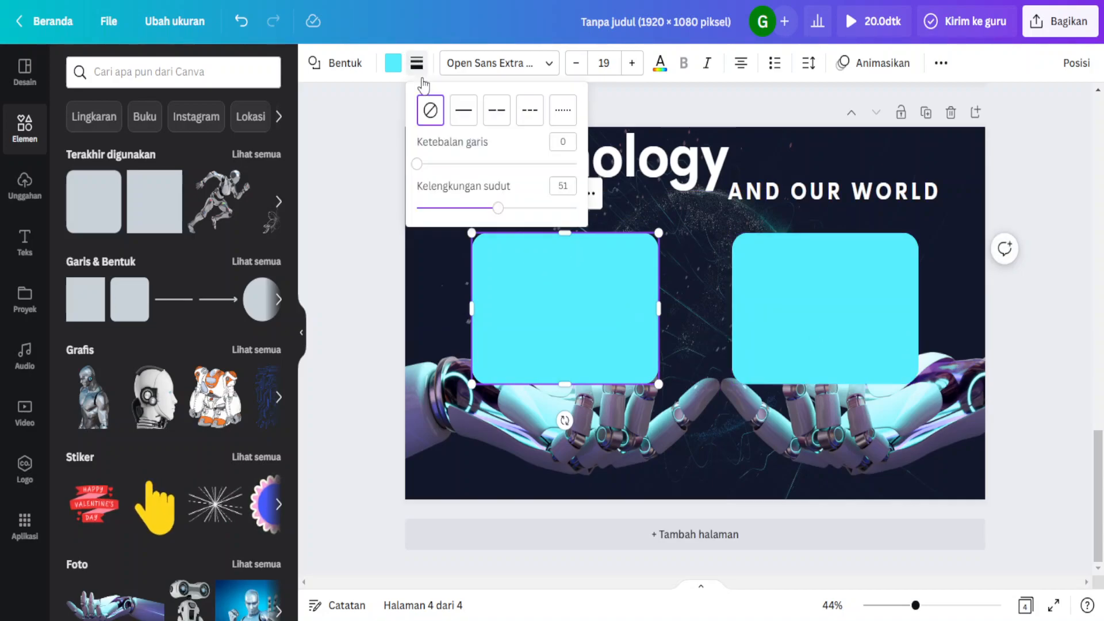
pyautogui.click(463, 110)
pyautogui.moveTo(424, 170); pyautogui.dragTo(462, 173)
pyautogui.moveTo(499, 214)
pyautogui.mouseDown()
pyautogui.moveTo(508, 213)
pyautogui.moveTo(493, 212)
pyautogui.mouseUp()
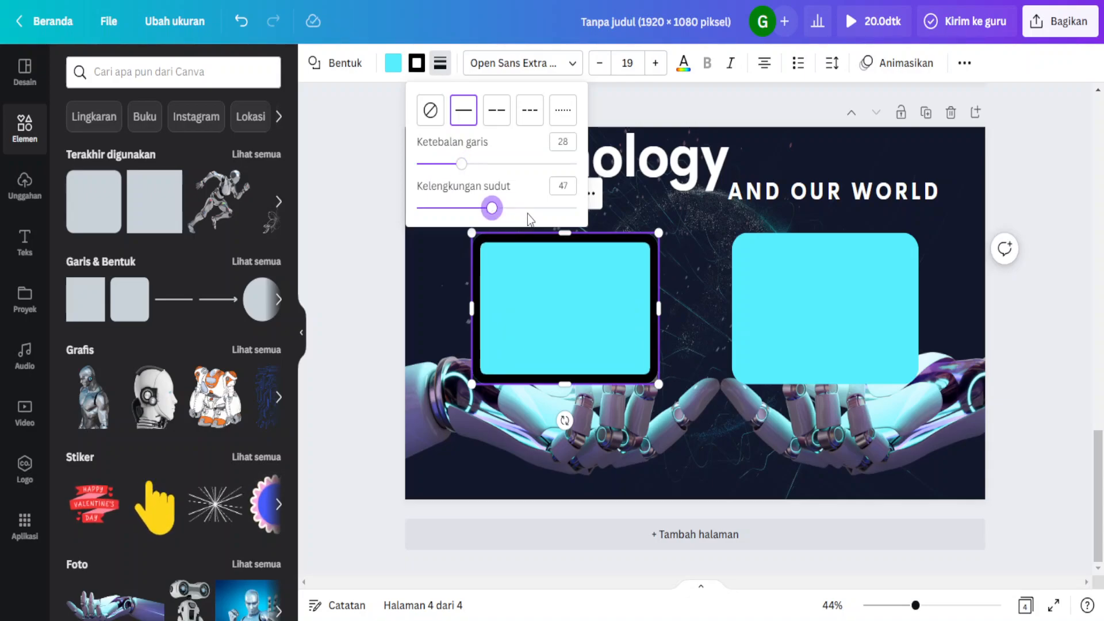
pyautogui.click(878, 319)
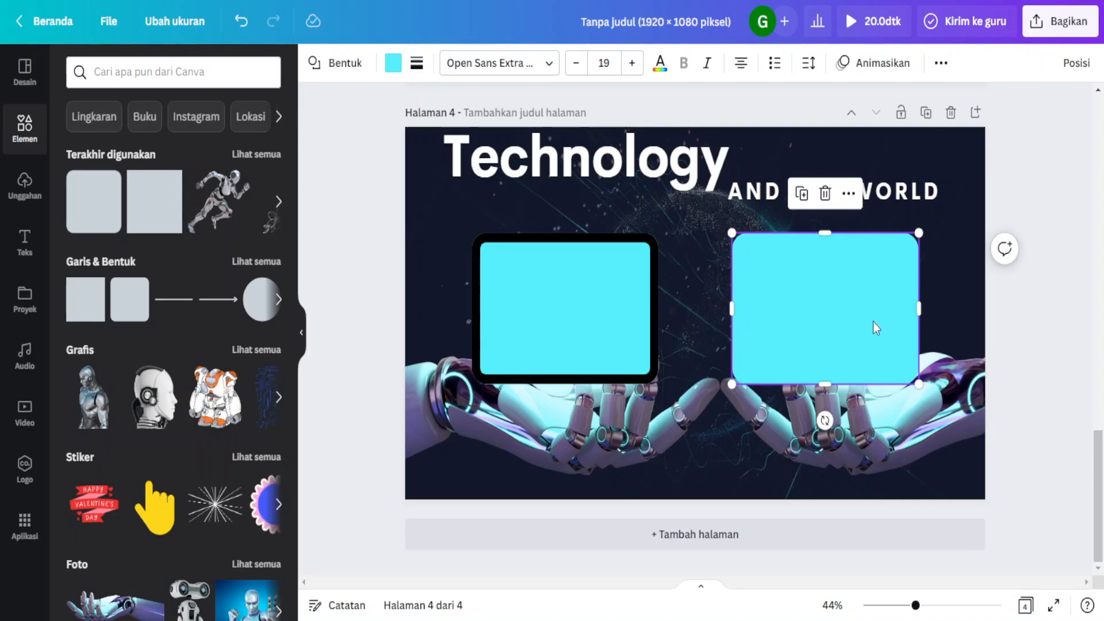
pyautogui.press('Delete')
# Step: Recolour the left rectangle with a light purple border and black fill, and place a copy of it above the right robot hand
pyautogui.click(604, 258)
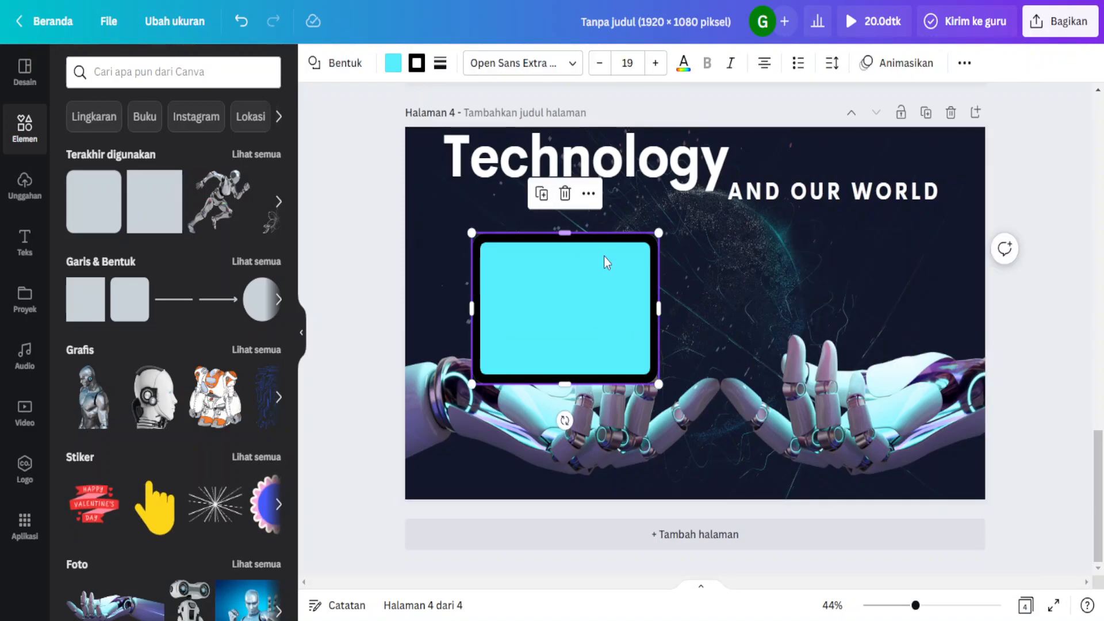
pyautogui.click(417, 63)
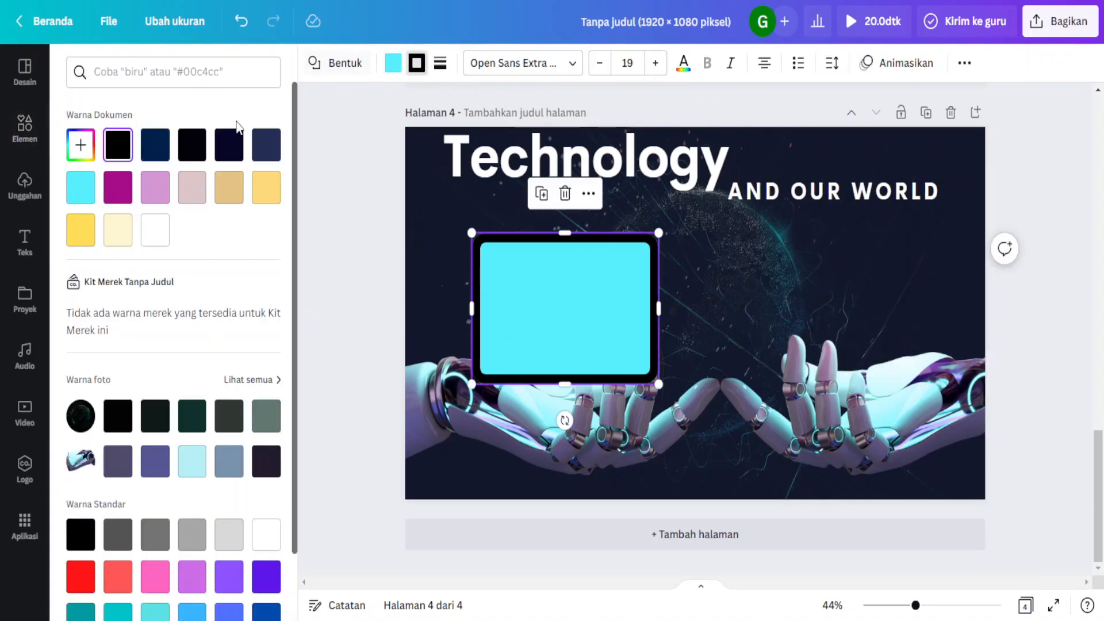
pyautogui.click(155, 187)
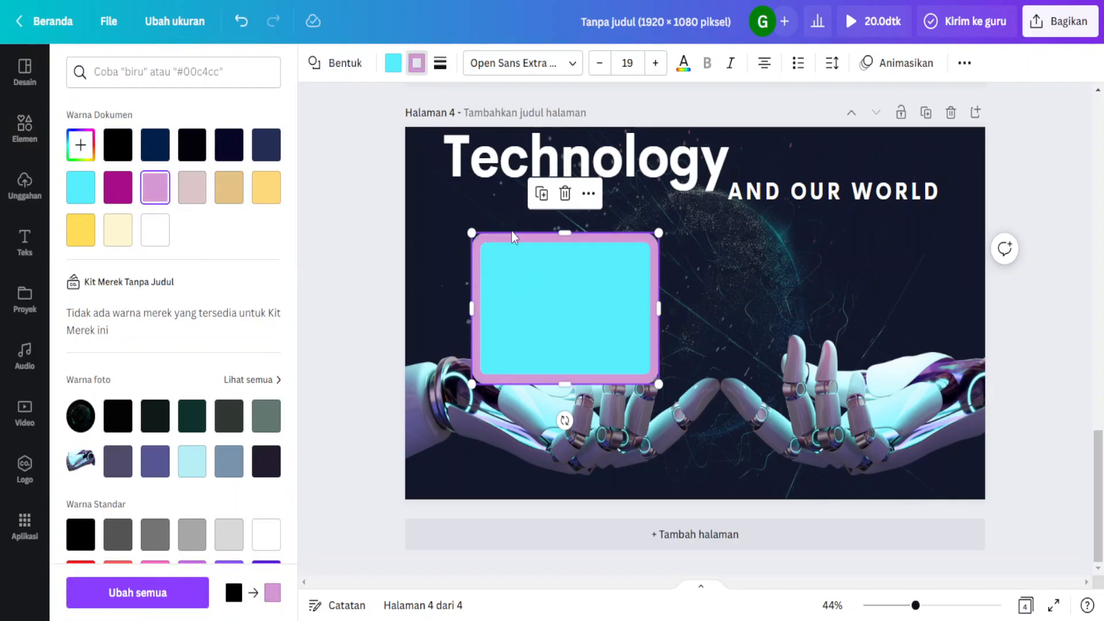
pyautogui.click(393, 63)
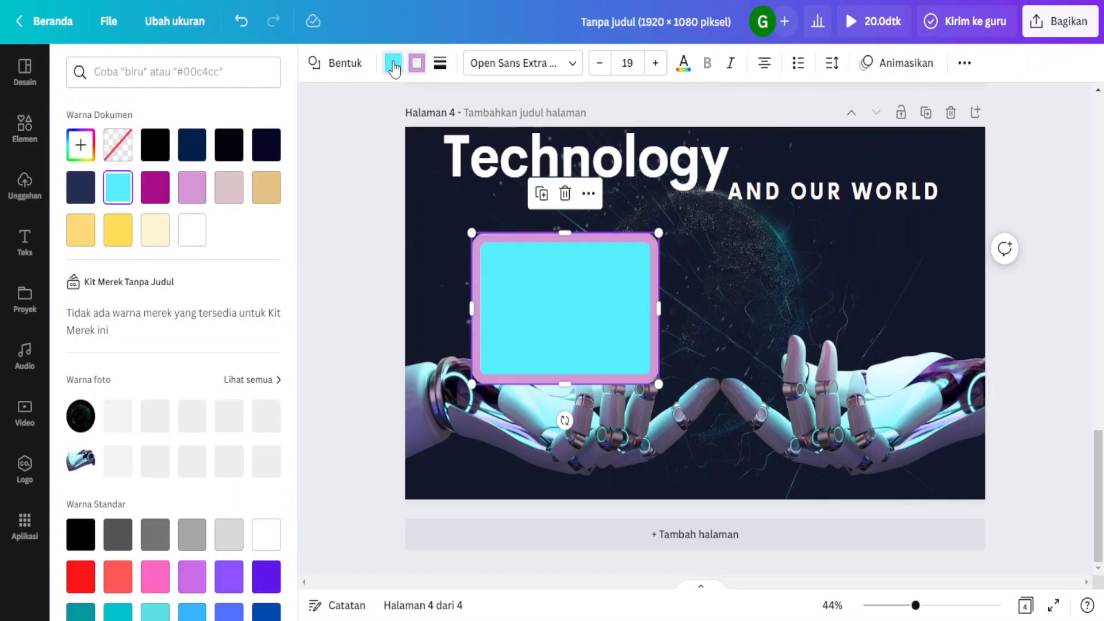
pyautogui.click(155, 147)
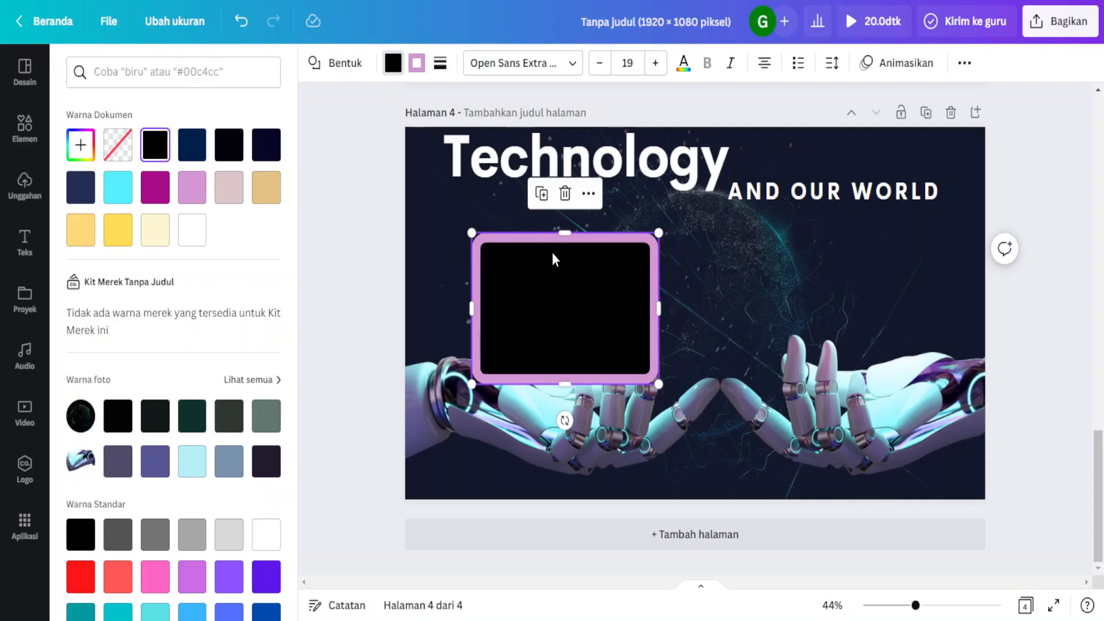
pyautogui.moveTo(552, 253); pyautogui.dragTo(866, 303)
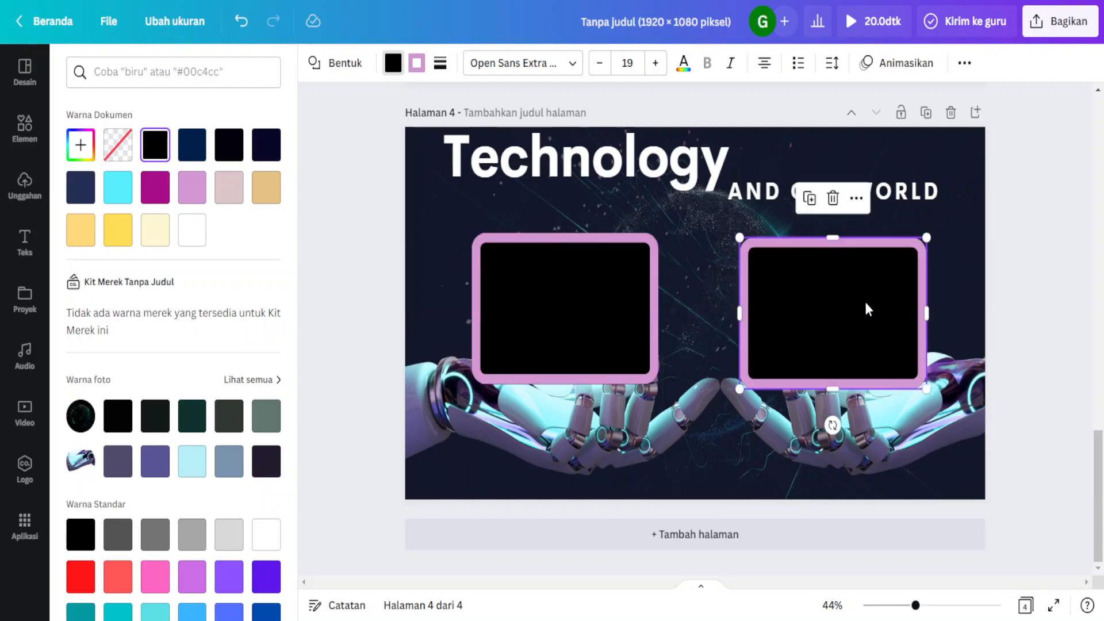
# Step: Add a square shape between the two frames, flatten it into a bar and label it MODERATOR
pyautogui.click(25, 125)
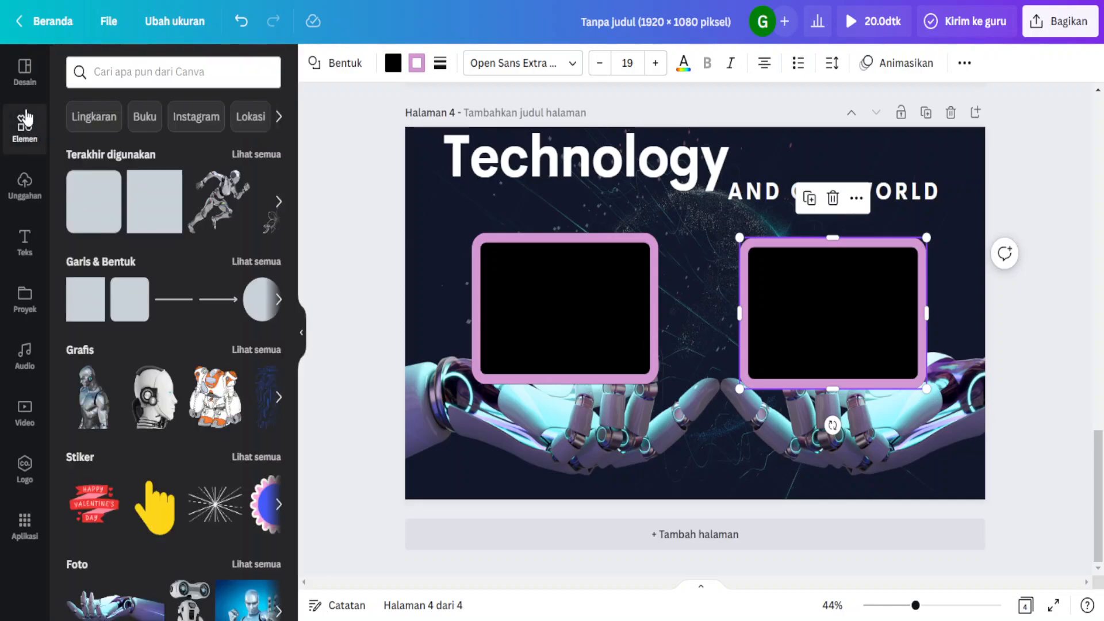
pyautogui.click(153, 216)
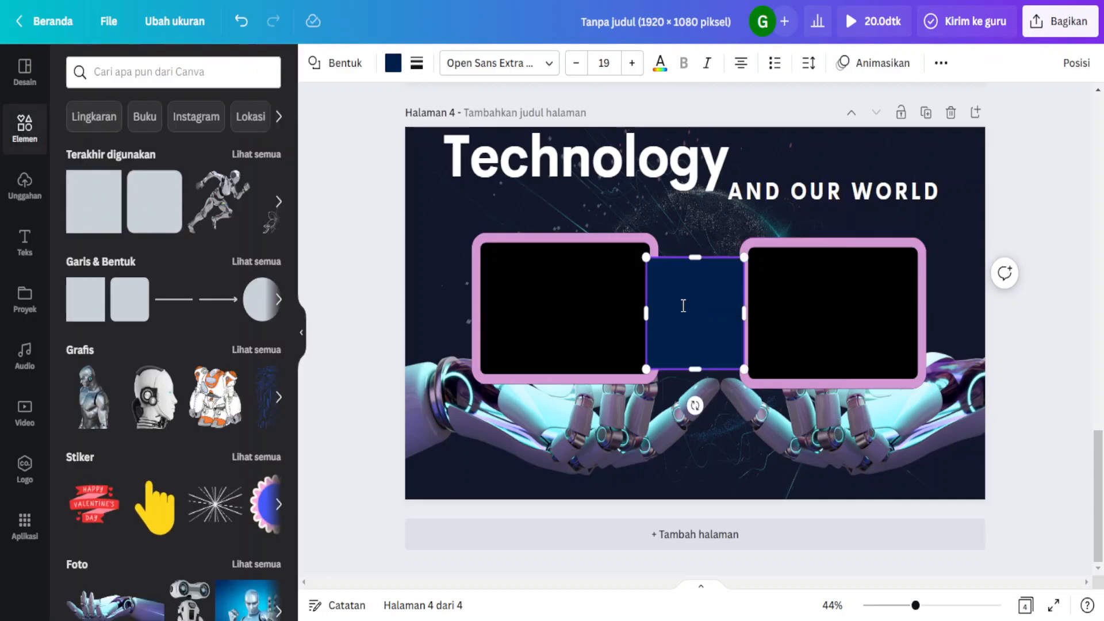
pyautogui.moveTo(693, 258); pyautogui.dragTo(694, 335)
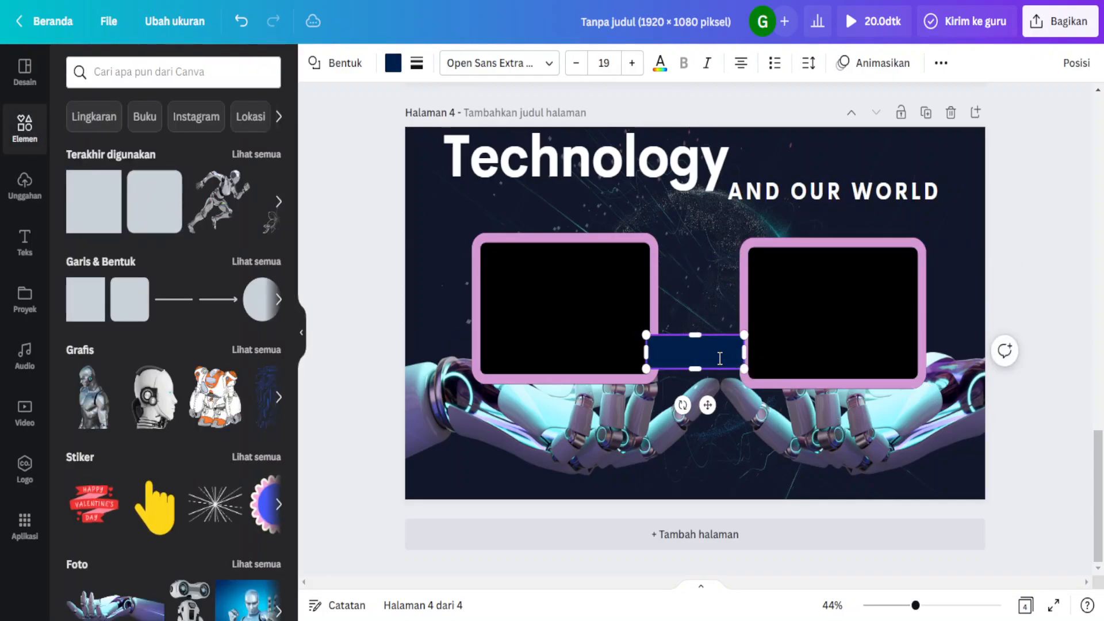
pyautogui.doubleClick(713, 349)
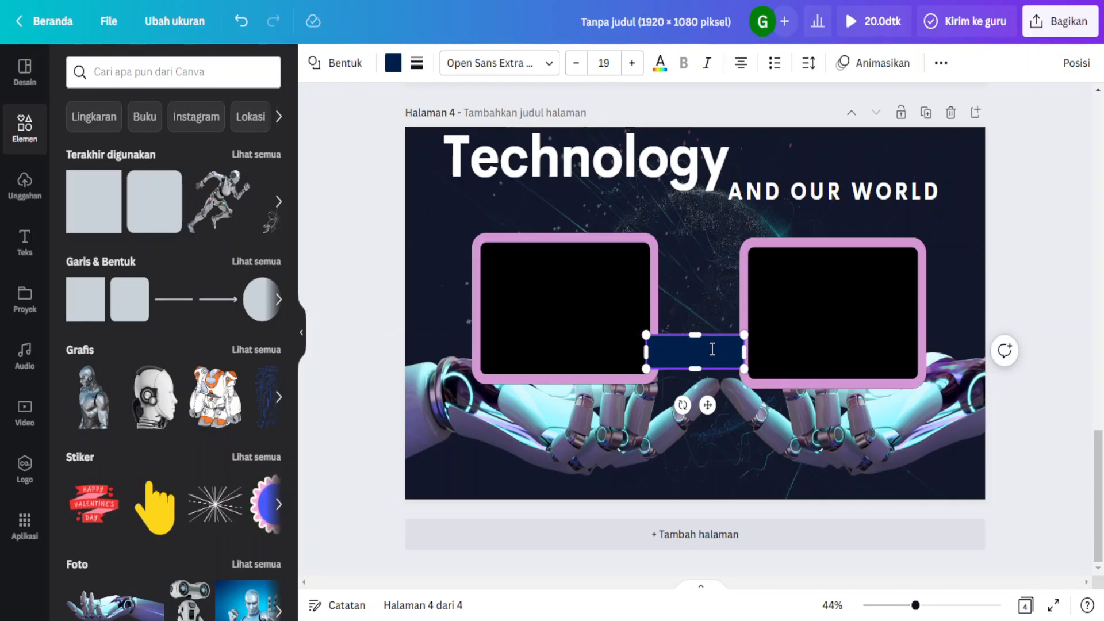
pyautogui.write('MODERATOR')
# Step: Set the MODERATOR text to size 25, then widen the bar slightly and place it just below the left frame
pyautogui.moveTo(724, 354); pyautogui.dragTo(632, 350)
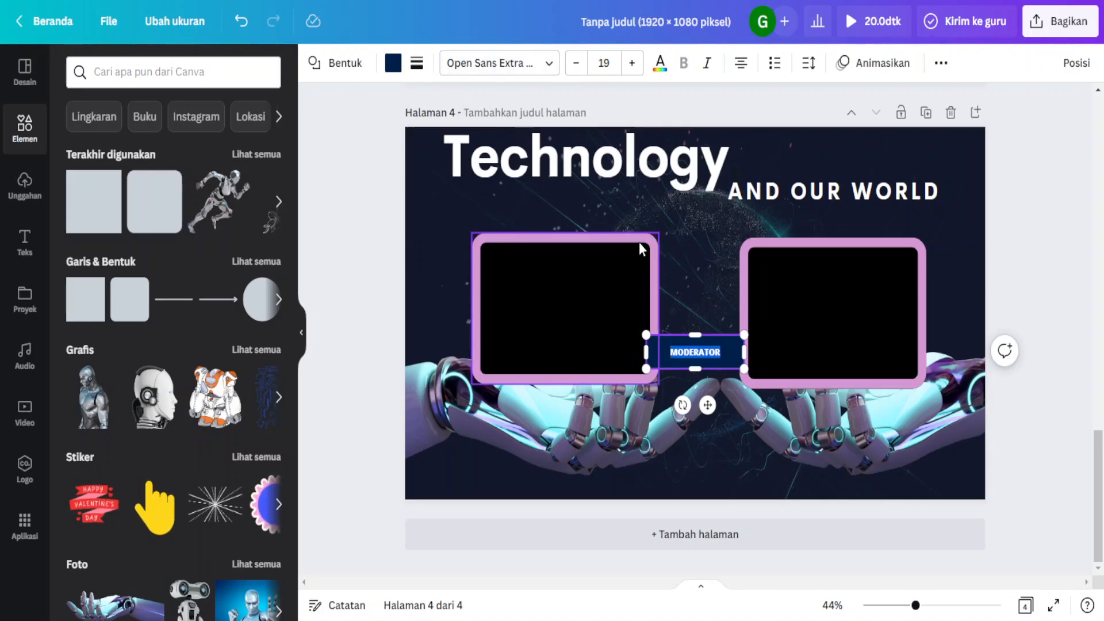
pyautogui.click(629, 64)
pyautogui.click(631, 65)
pyautogui.click(631, 65)
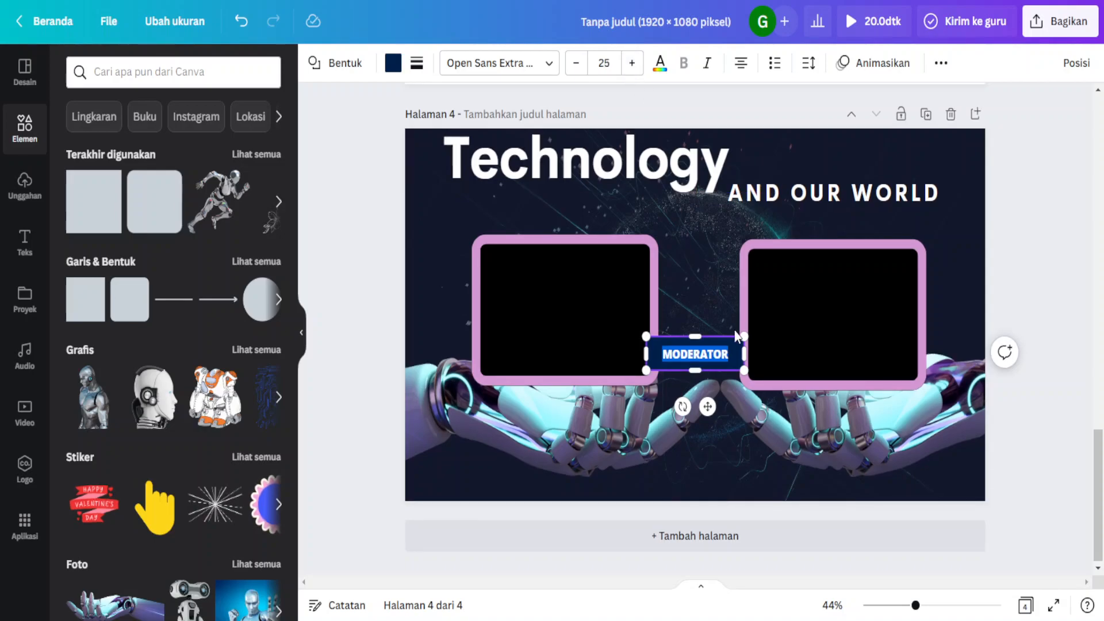
pyautogui.moveTo(707, 407); pyautogui.dragTo(570, 465)
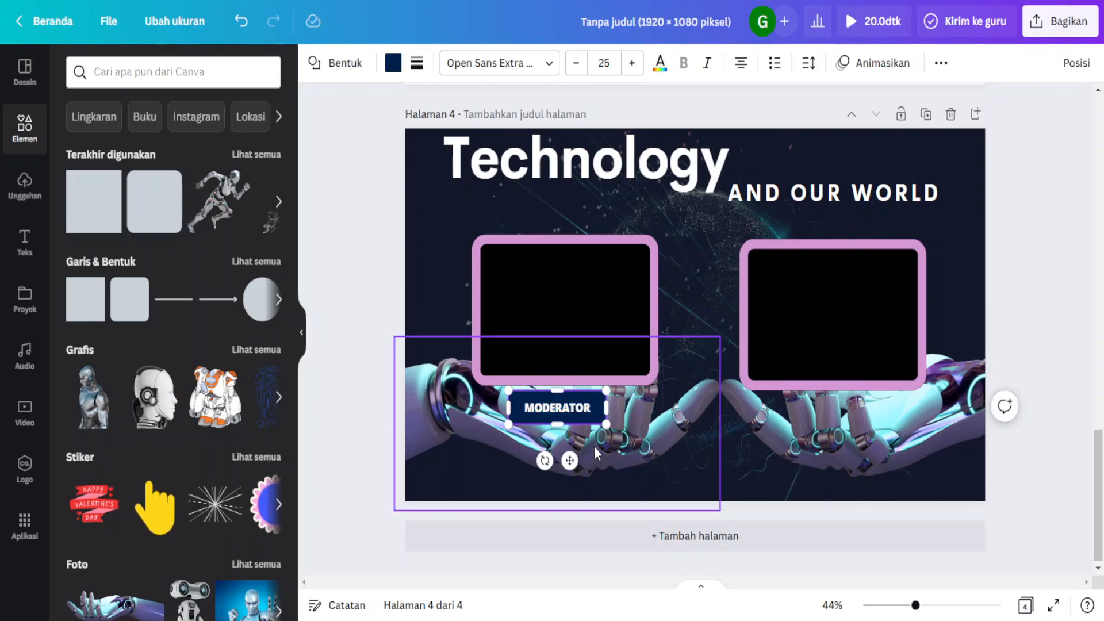
pyautogui.moveTo(569, 463)
pyautogui.mouseDown()
pyautogui.moveTo(766, 478)
pyautogui.moveTo(569, 463)
pyautogui.mouseUp()
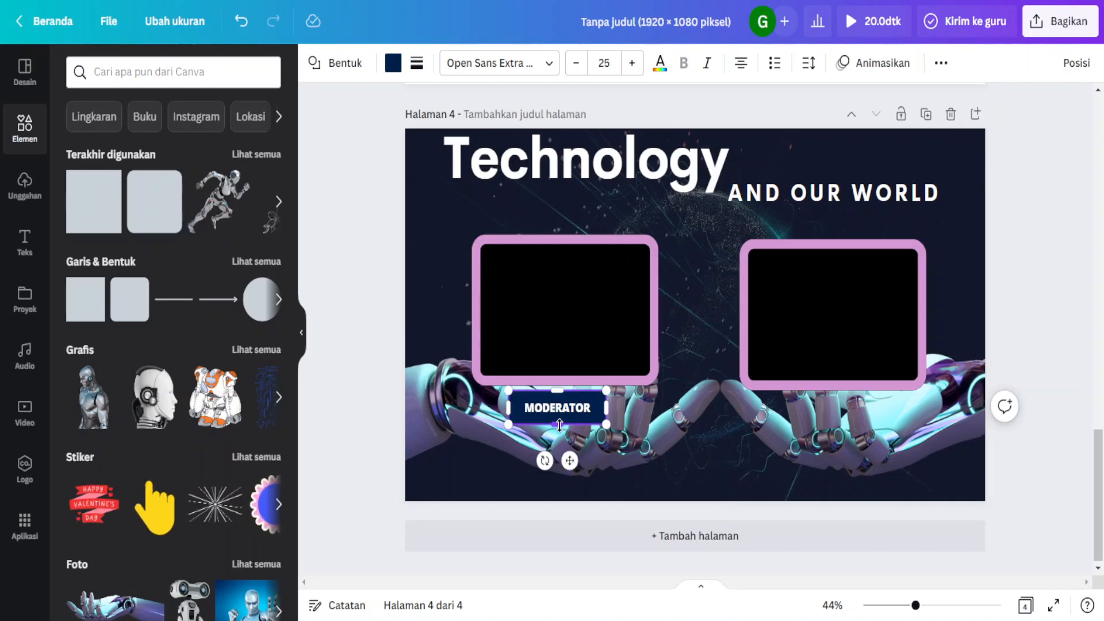
pyautogui.moveTo(589, 394); pyautogui.dragTo(618, 393)
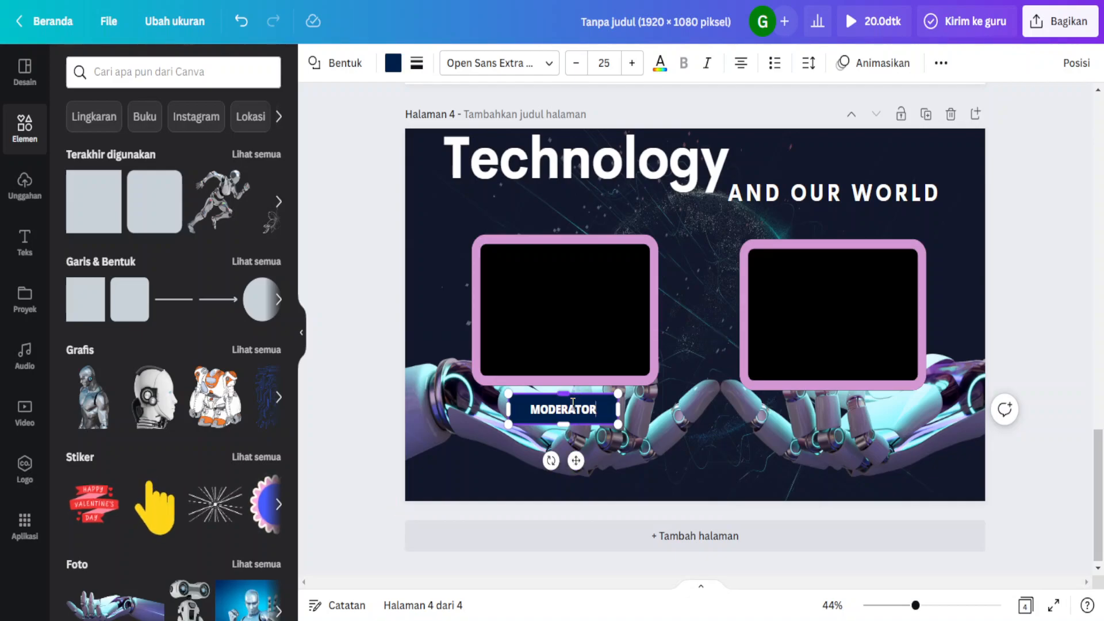
pyautogui.moveTo(575, 460)
pyautogui.mouseDown()
pyautogui.moveTo(600, 461)
pyautogui.moveTo(572, 463)
pyautogui.mouseUp()
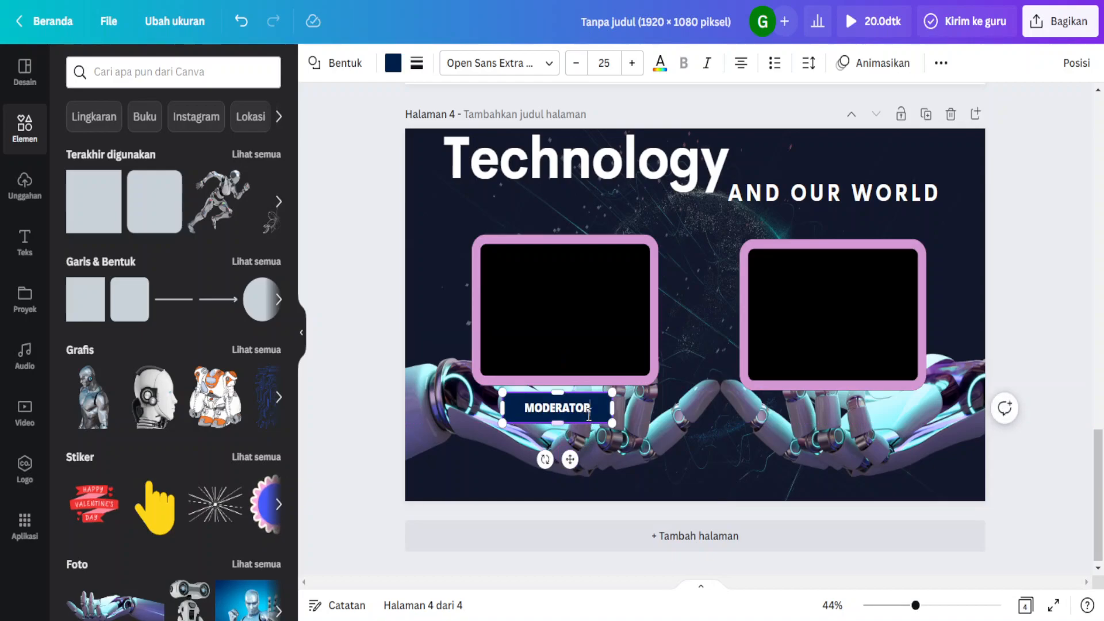
# Step: Add another square flattened into a bar, centre it just below the right frame and label it NARASUMBER
pyautogui.click(120, 213)
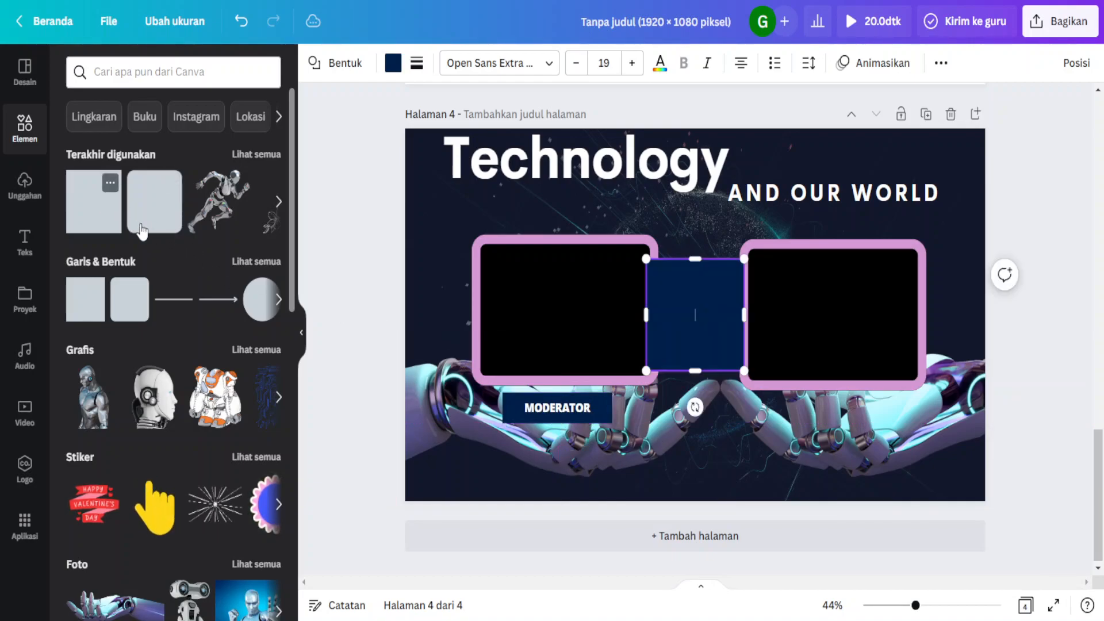
pyautogui.moveTo(696, 256); pyautogui.dragTo(698, 343)
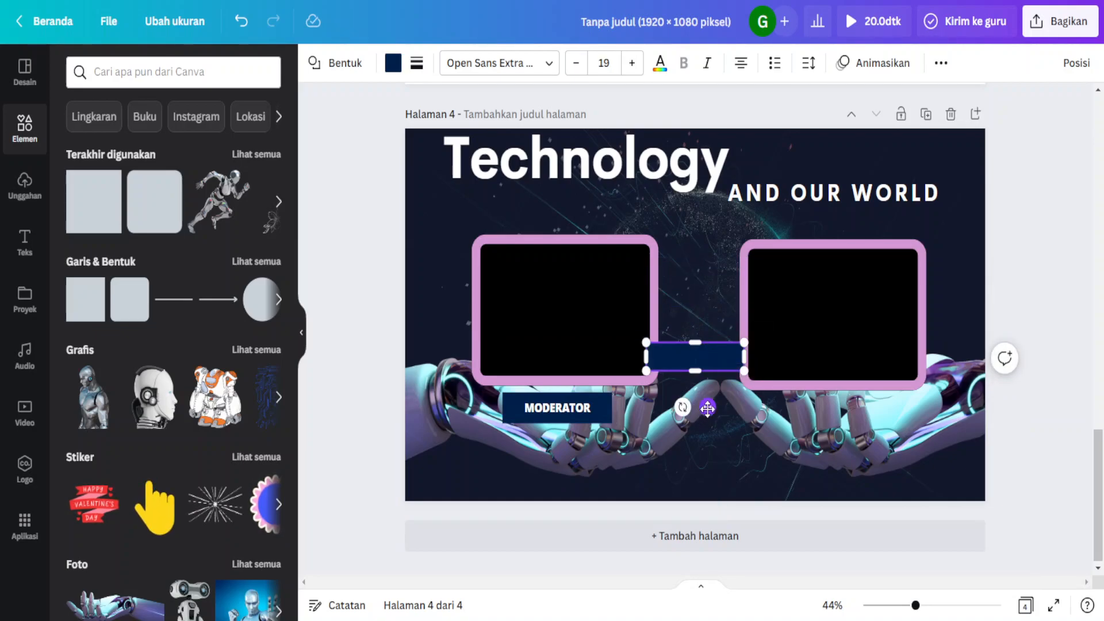
pyautogui.moveTo(707, 407); pyautogui.dragTo(841, 464)
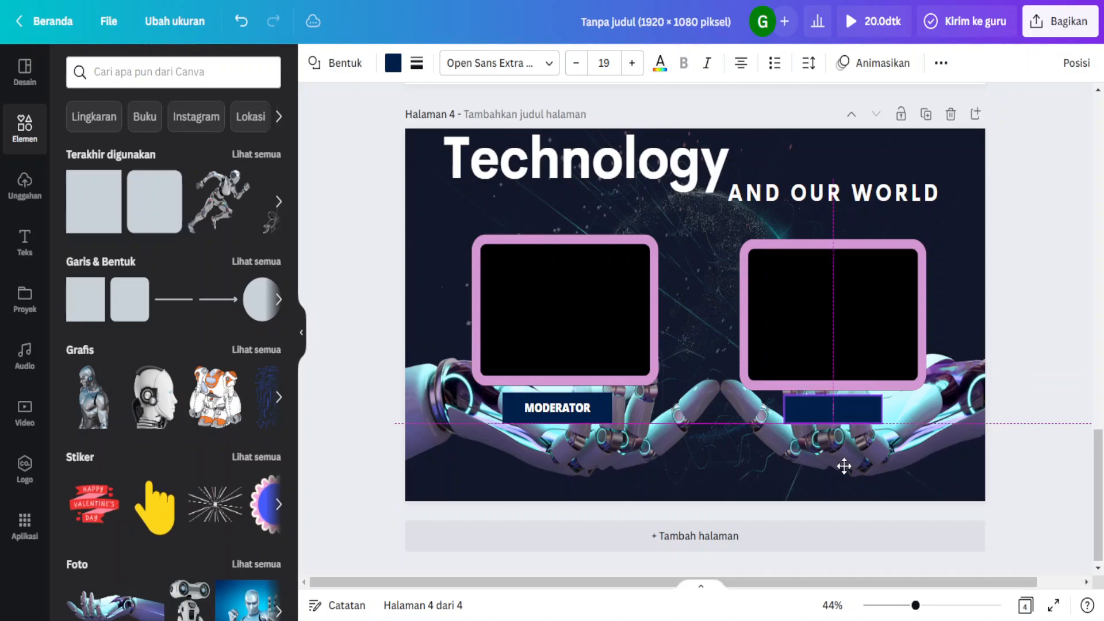
pyautogui.write('NARA')
pyautogui.write('SUMBER')
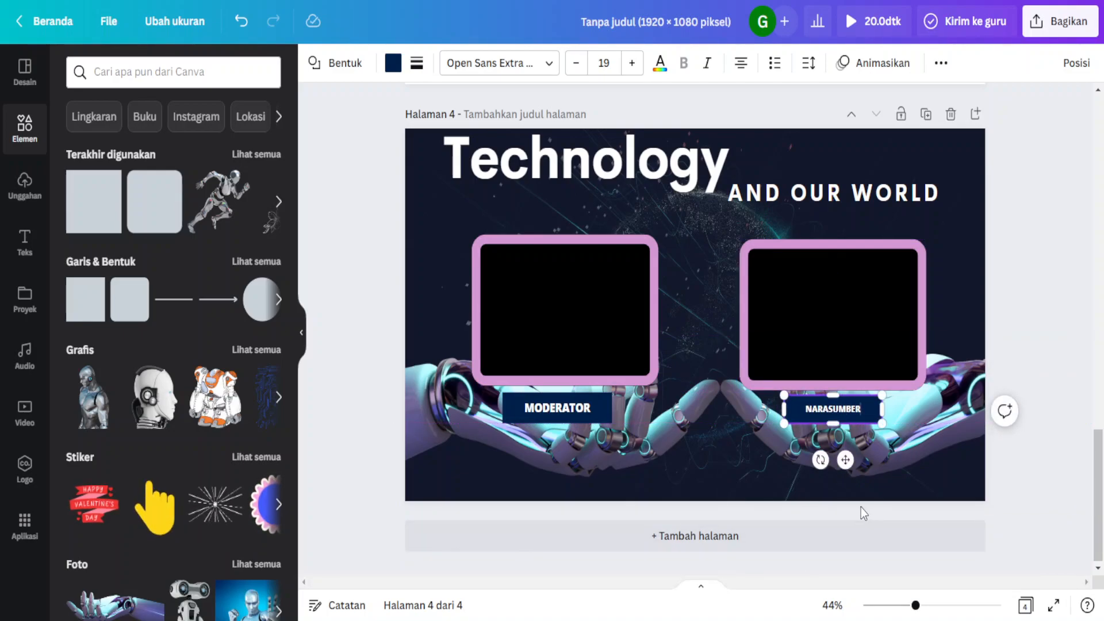
# Step: Set the NARASUMBER text to size 22 and change its bar's fill to light purple
pyautogui.hotkey('ctrl', 'a')
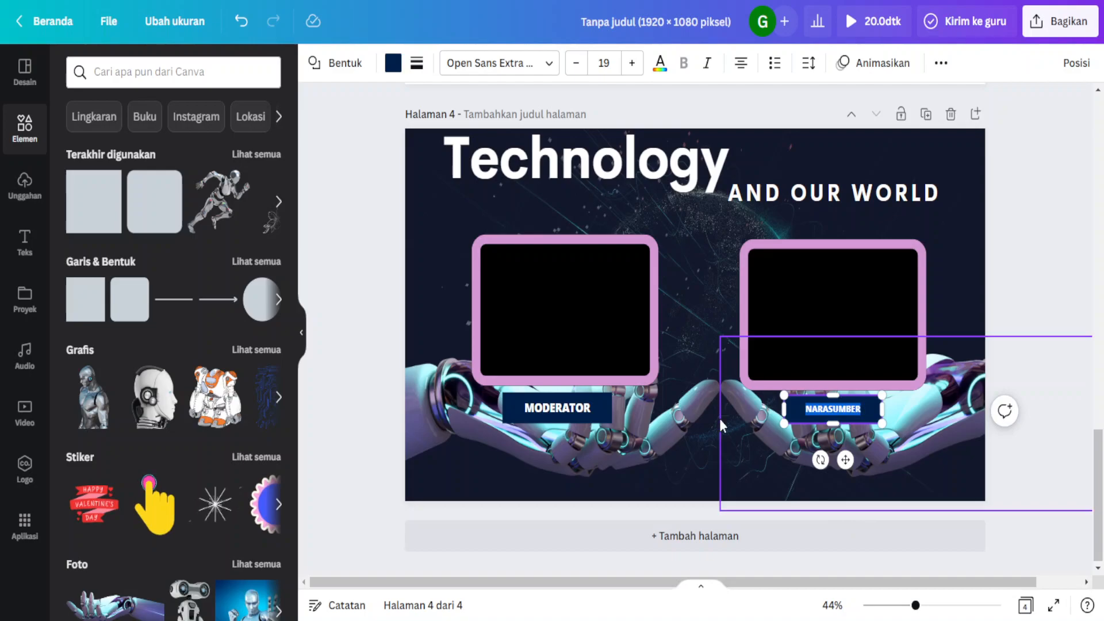
pyautogui.click(631, 64)
pyautogui.click(631, 63)
pyautogui.click(632, 63)
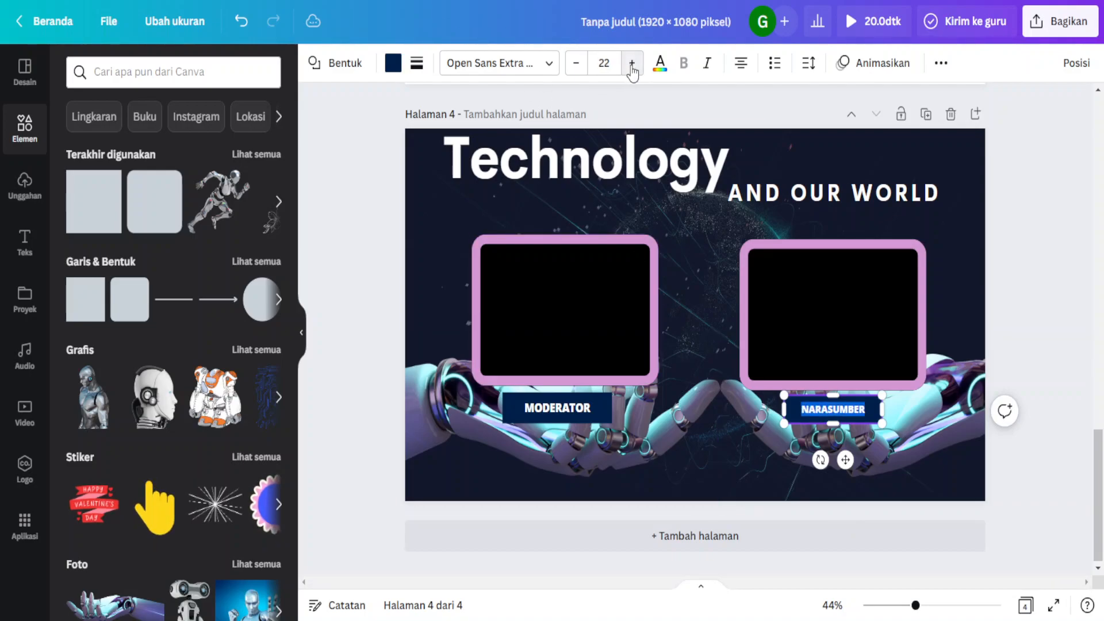
pyautogui.click(393, 63)
pyautogui.click(196, 196)
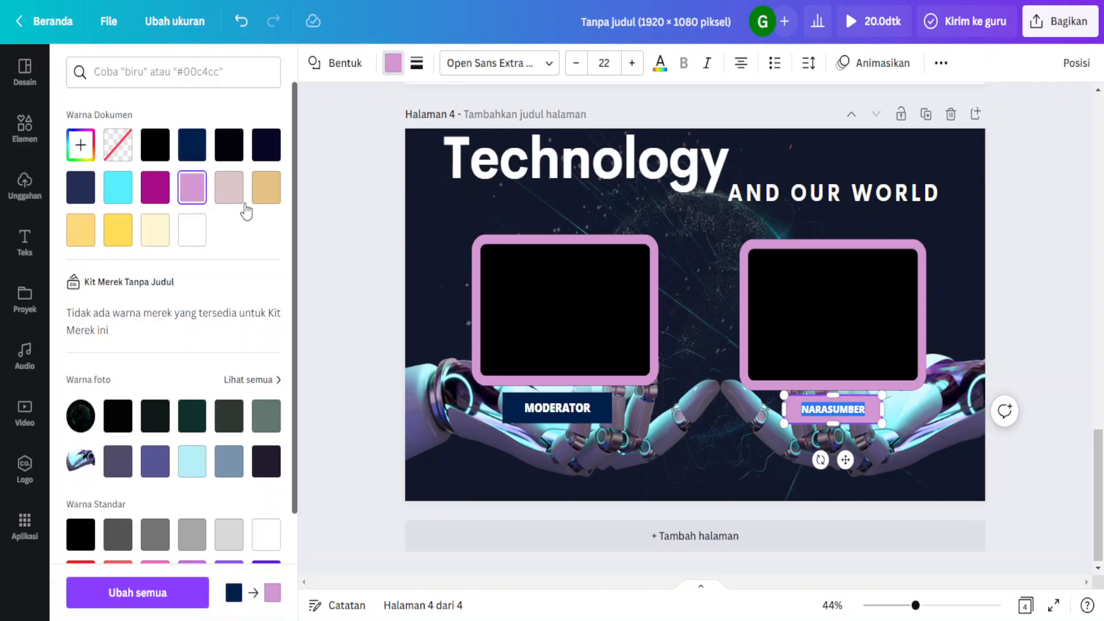
pyautogui.press('Escape')
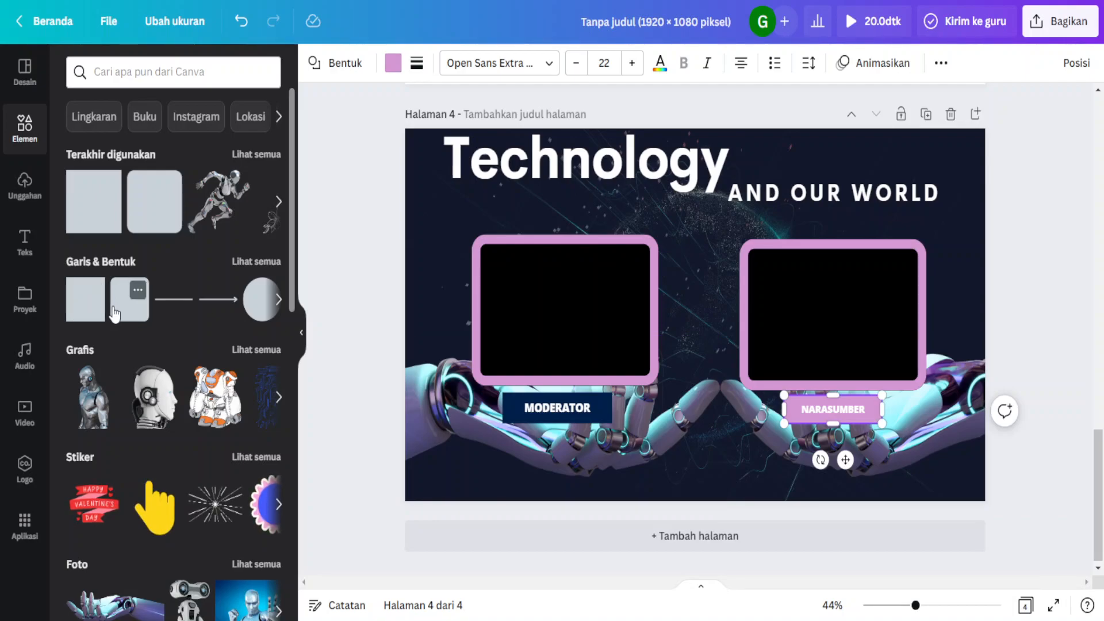
# Step: Add a rounded square, flatten and widen it into a name bar, and place it beneath the MODERATOR label
pyautogui.click(130, 299)
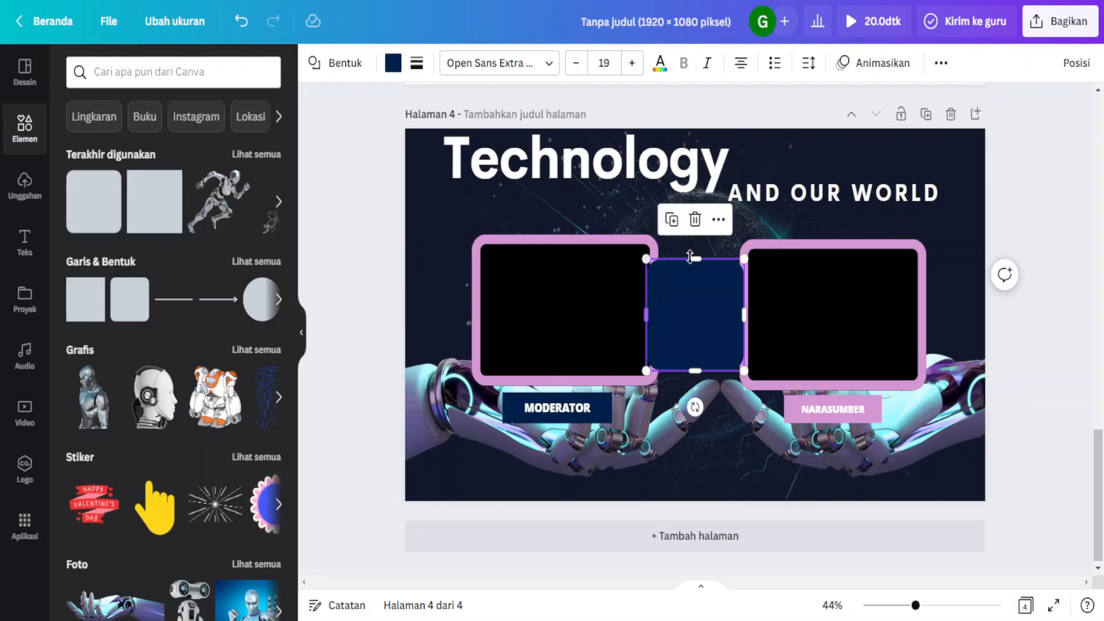
pyautogui.moveTo(699, 280); pyautogui.dragTo(699, 364)
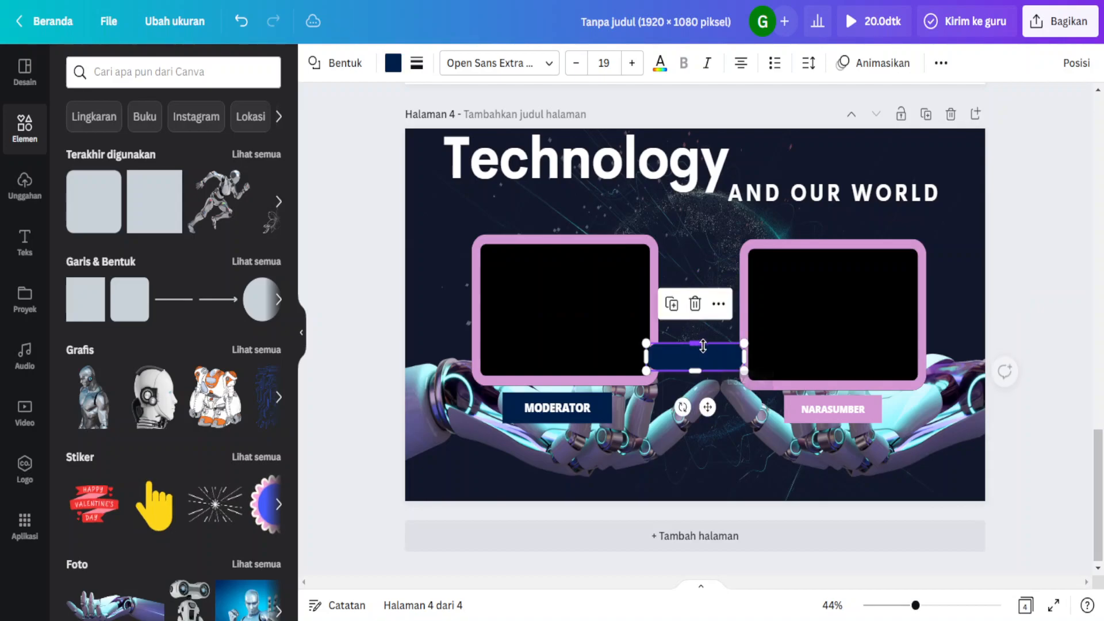
pyautogui.moveTo(705, 405); pyautogui.dragTo(552, 493)
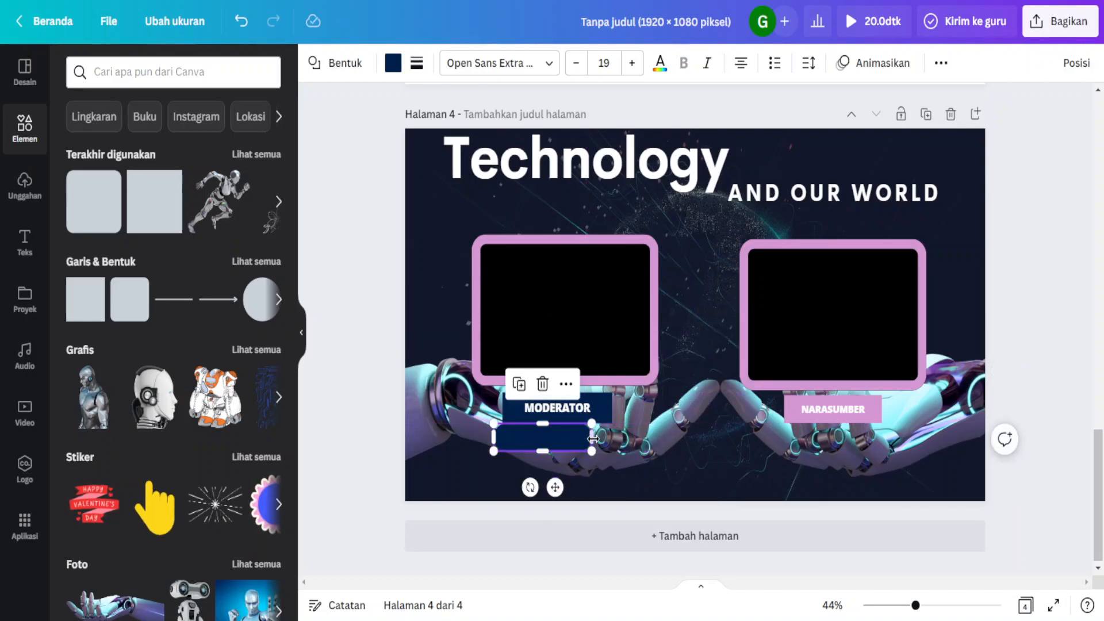
pyautogui.moveTo(591, 437)
pyautogui.mouseDown()
pyautogui.moveTo(661, 446)
pyautogui.moveTo(588, 446)
pyautogui.mouseUp()
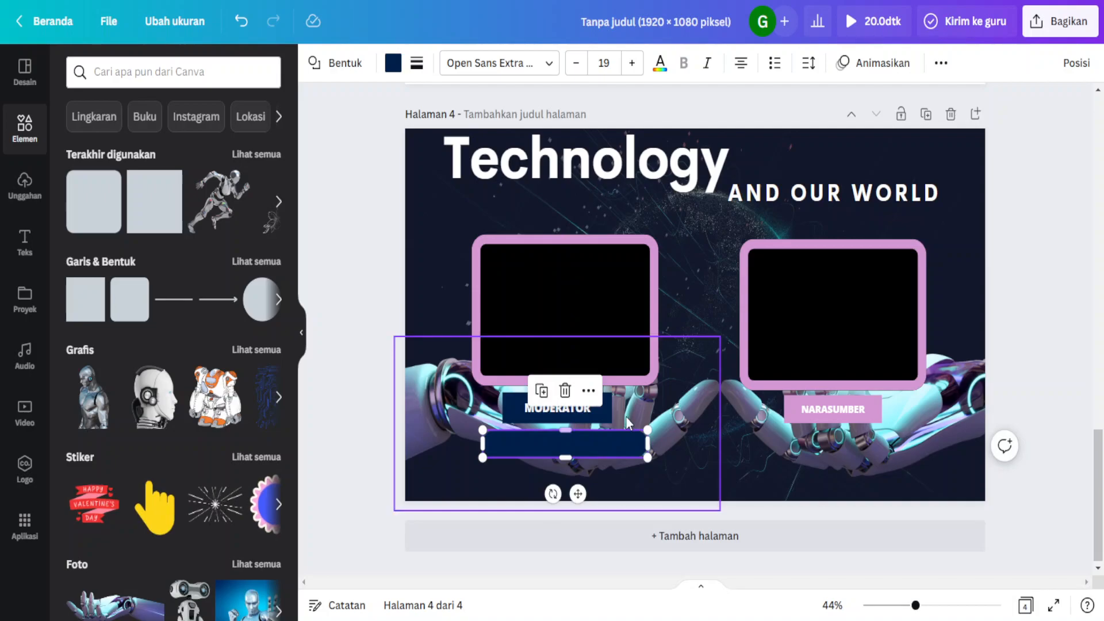
# Step: Fill the rounded name bar with pale dusty pink and place a copy of it beneath the NARASUMBER label
pyautogui.click(392, 61)
pyautogui.click(160, 195)
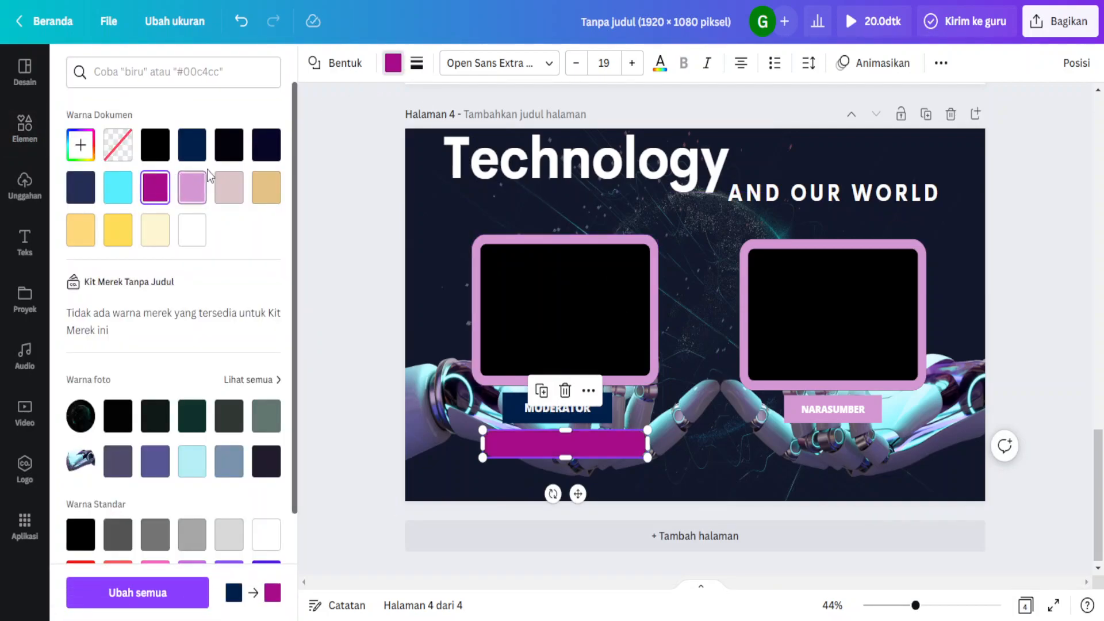
pyautogui.click(229, 187)
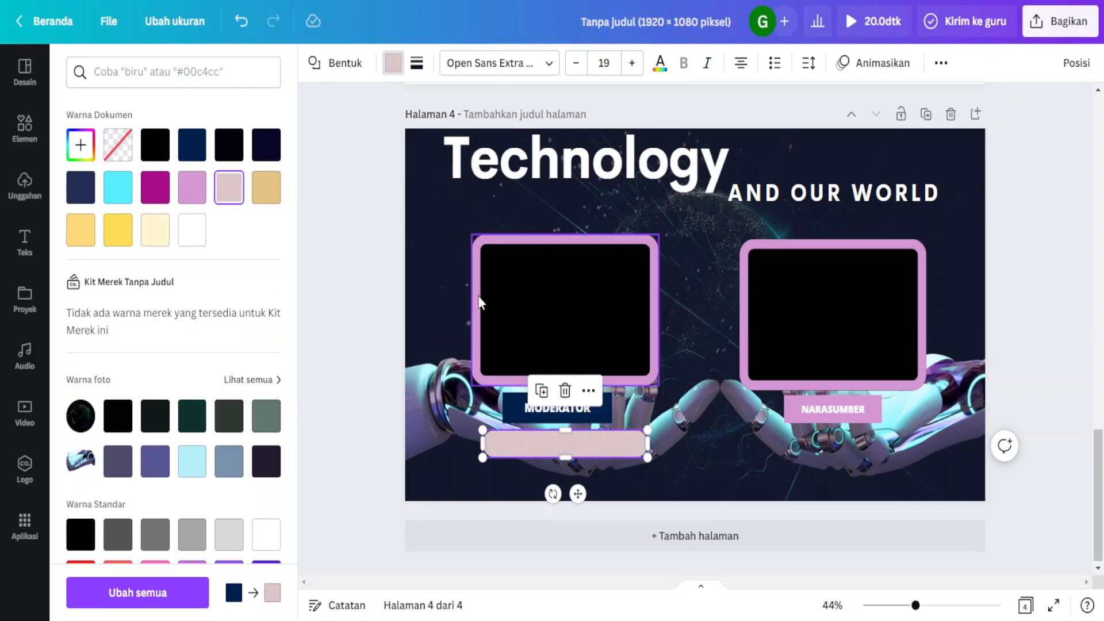
pyautogui.hotkey('ctrl', 'd')
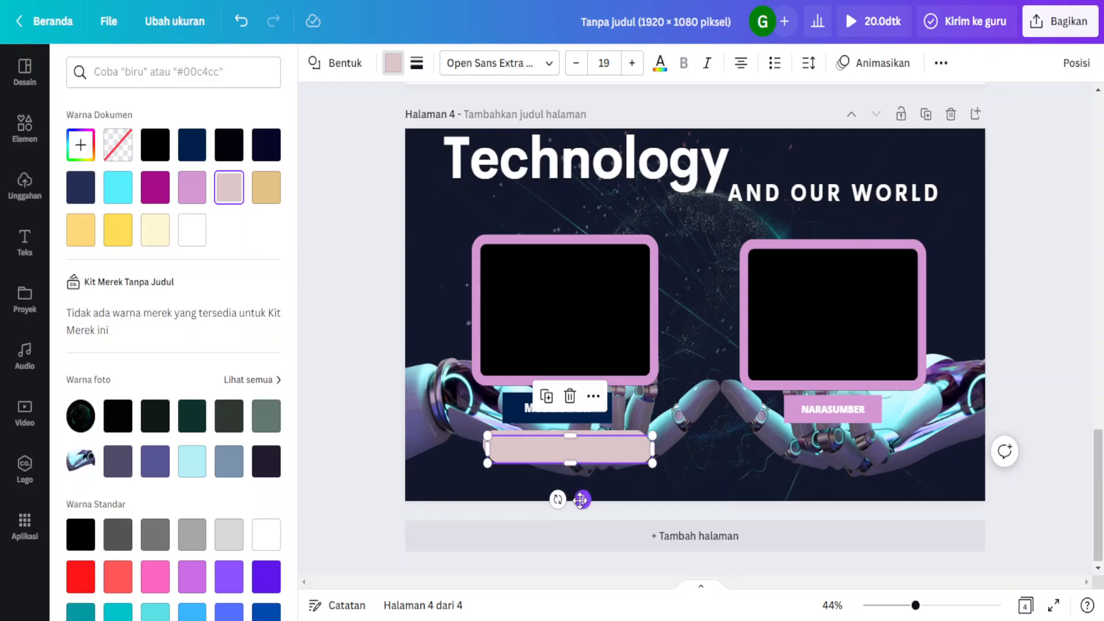
pyautogui.moveTo(583, 498); pyautogui.dragTo(850, 495)
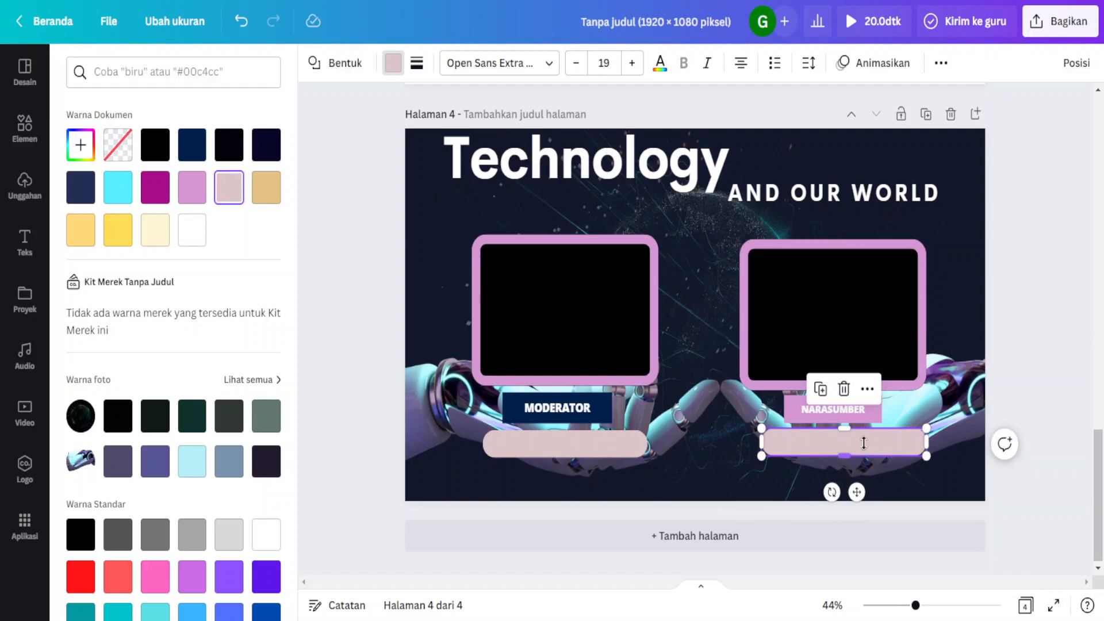
# Step: Change the fill of the rounded name bar beneath the NARASUMBER label to yellow
pyautogui.click(391, 64)
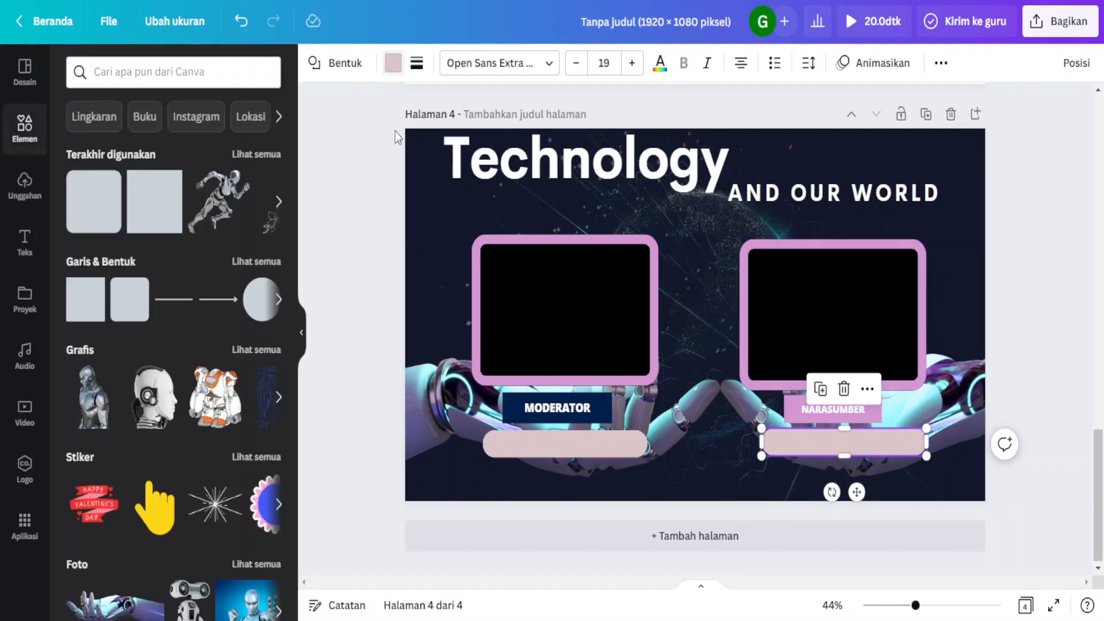
pyautogui.click(390, 64)
pyautogui.click(119, 230)
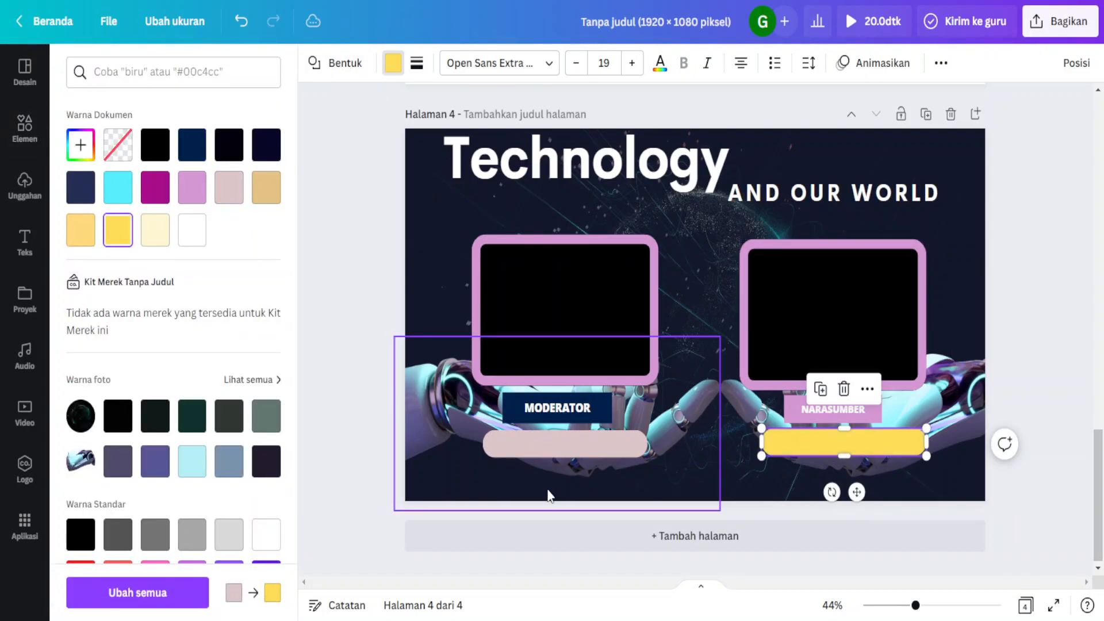
# Step: Add a square, stretch it into a thin band across page 4's bottom edge and fill it with pale cream
pyautogui.click(30, 140)
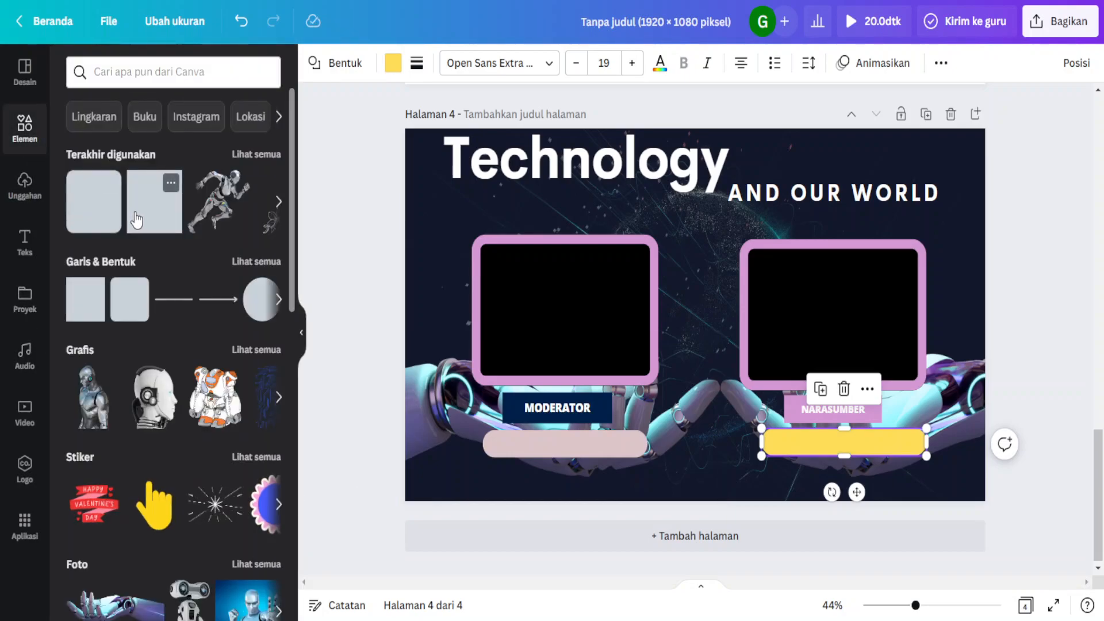
pyautogui.moveTo(154, 201); pyautogui.dragTo(458, 467)
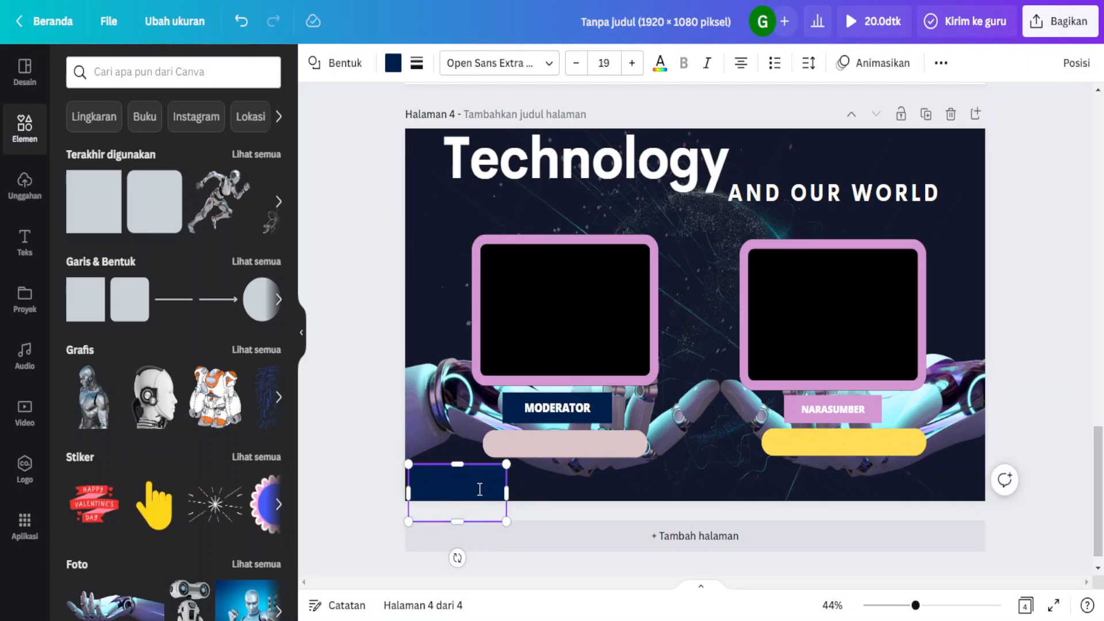
pyautogui.moveTo(406, 492); pyautogui.dragTo(387, 493)
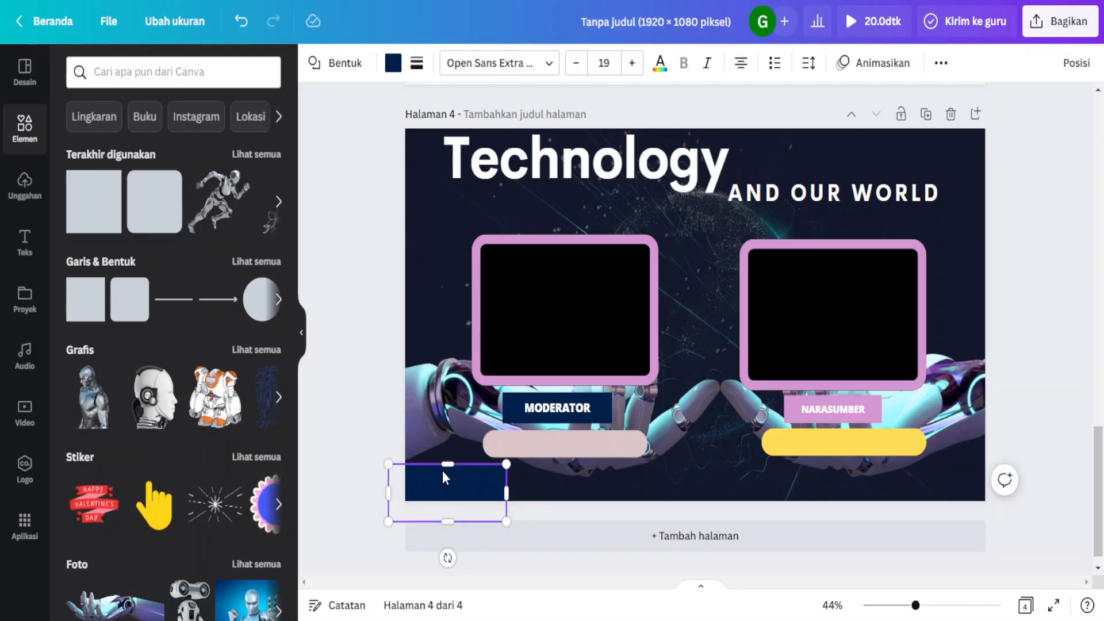
pyautogui.moveTo(446, 463); pyautogui.dragTo(446, 477)
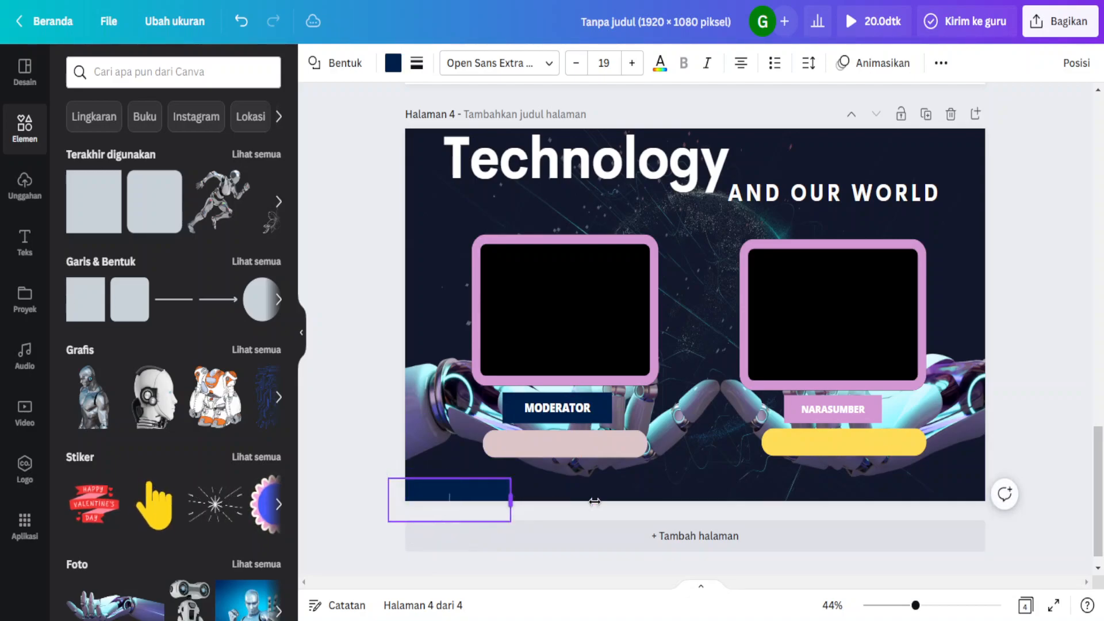
pyautogui.moveTo(507, 499); pyautogui.dragTo(1042, 500)
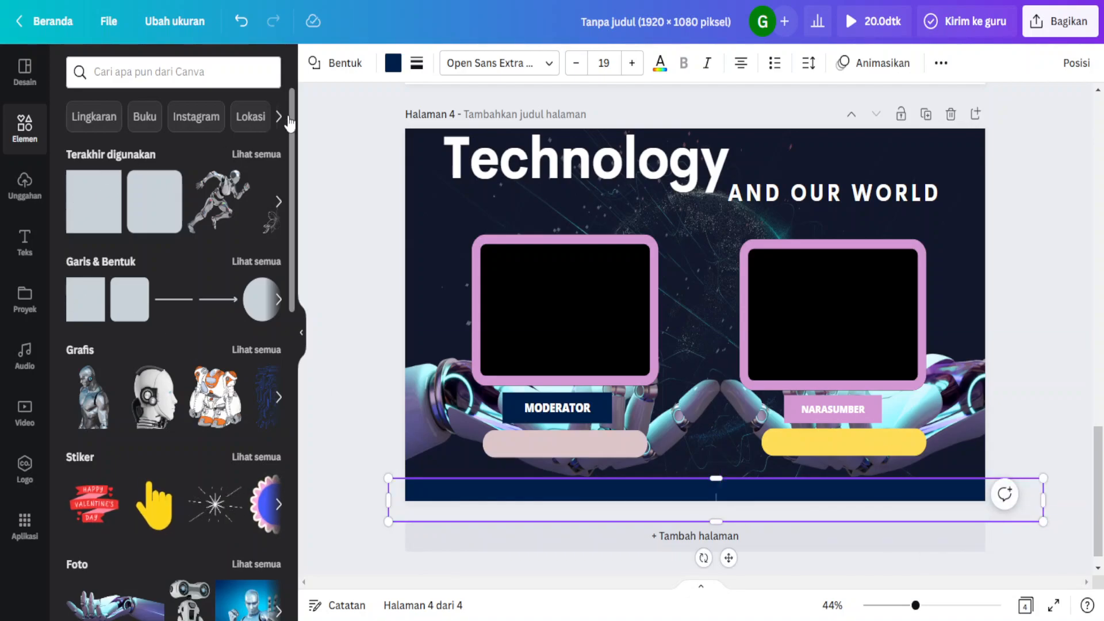
pyautogui.click(392, 63)
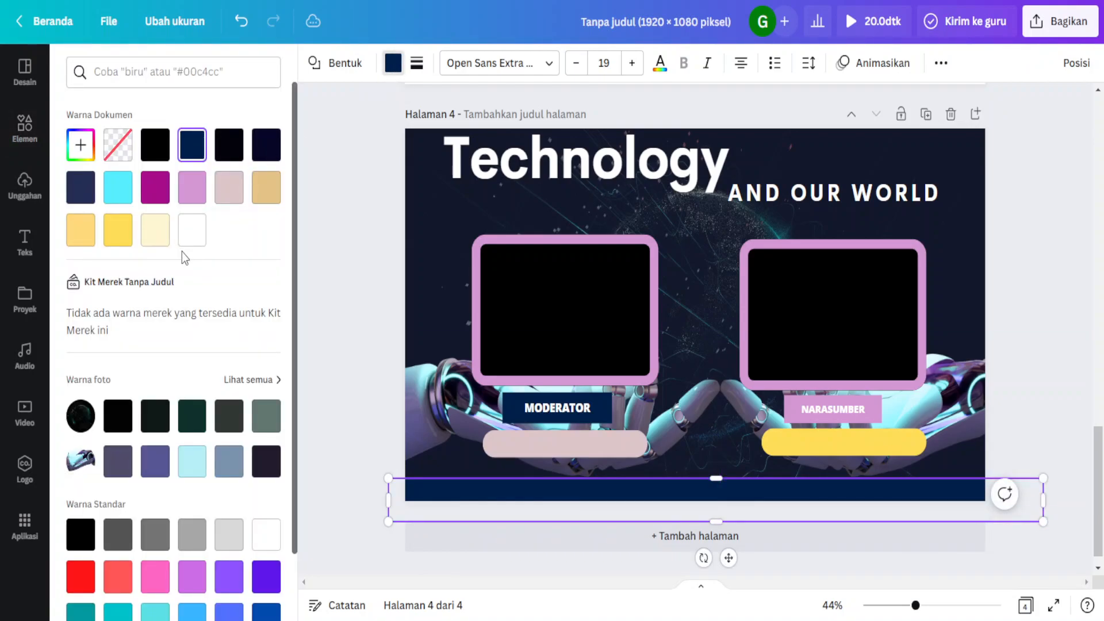
pyautogui.click(155, 230)
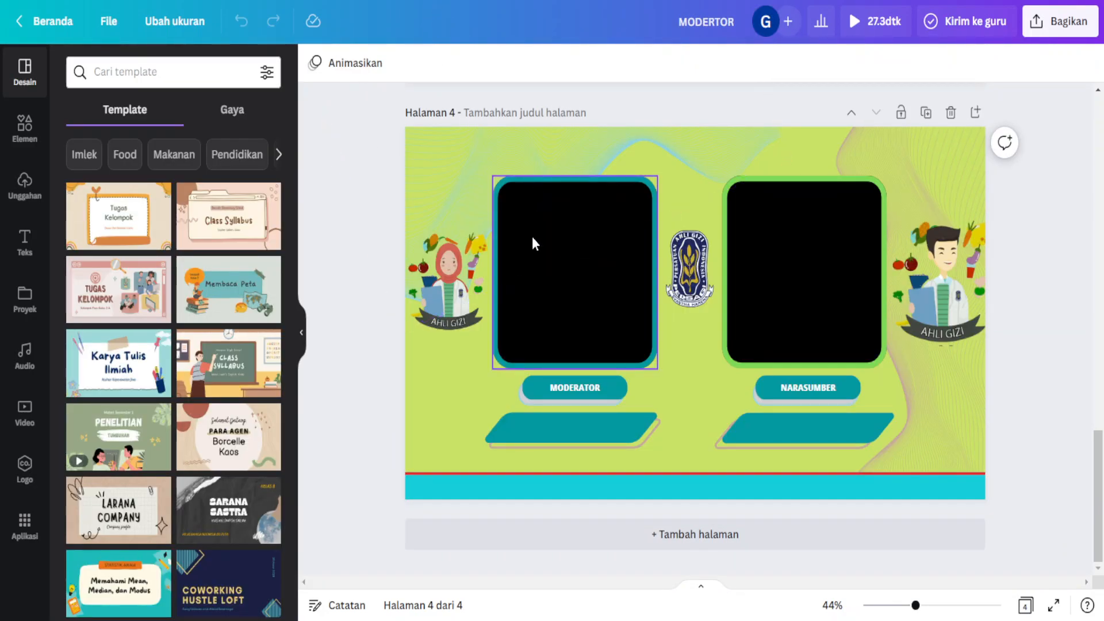
# Step: Review the layouts of all four pages, from the two-frame moderator and speaker page back to the first
pyautogui.scroll(3, 682, 234)
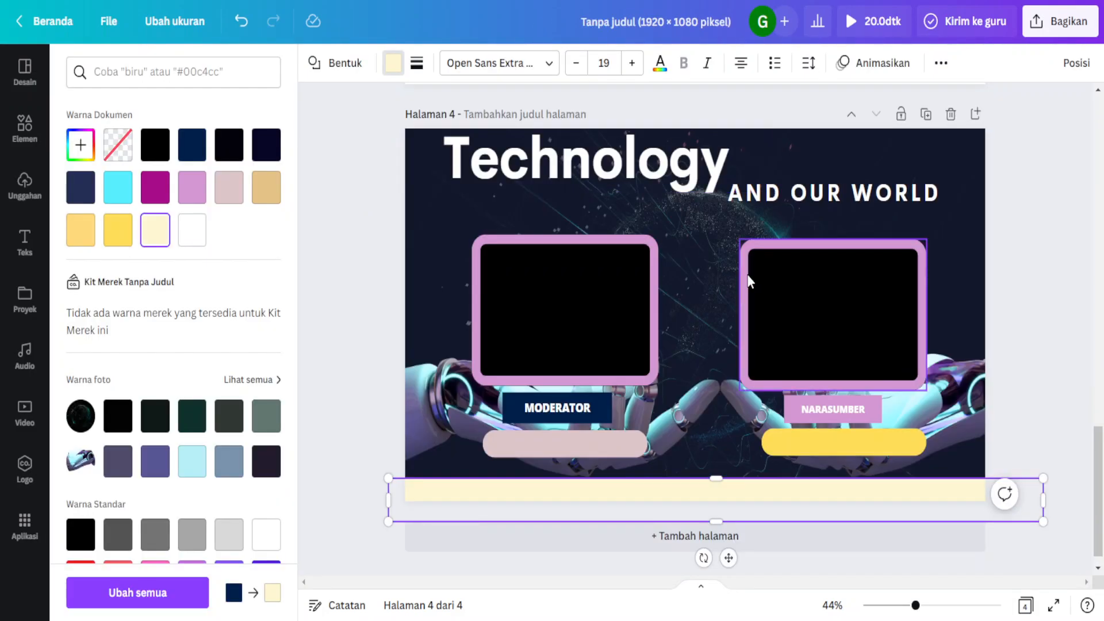
pyautogui.scroll(3, 836, 296)
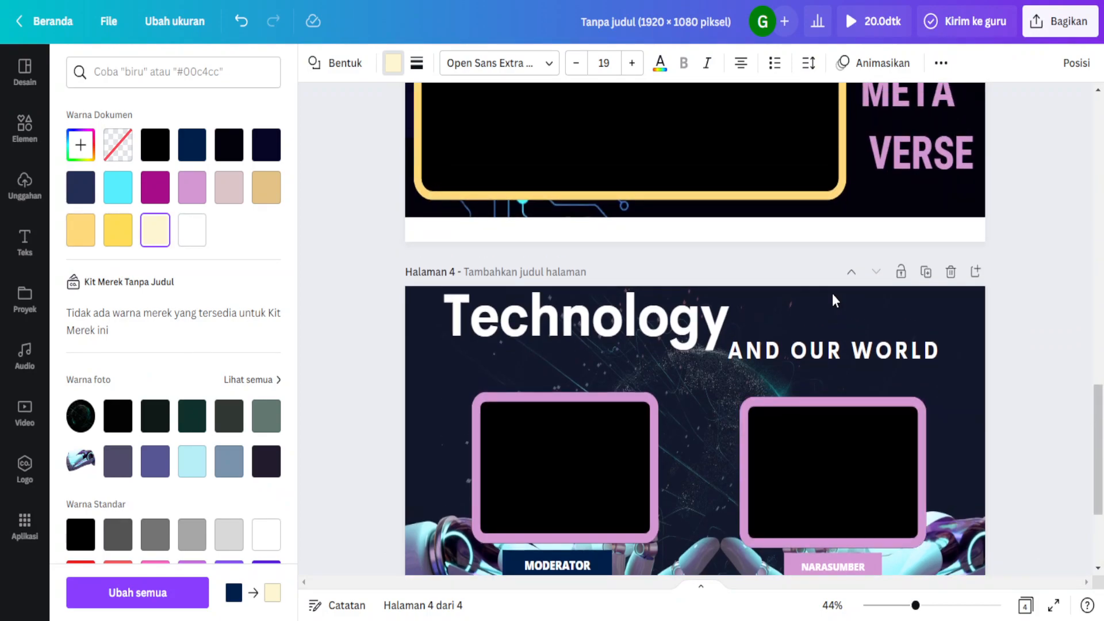
pyautogui.scroll(15, 833, 296)
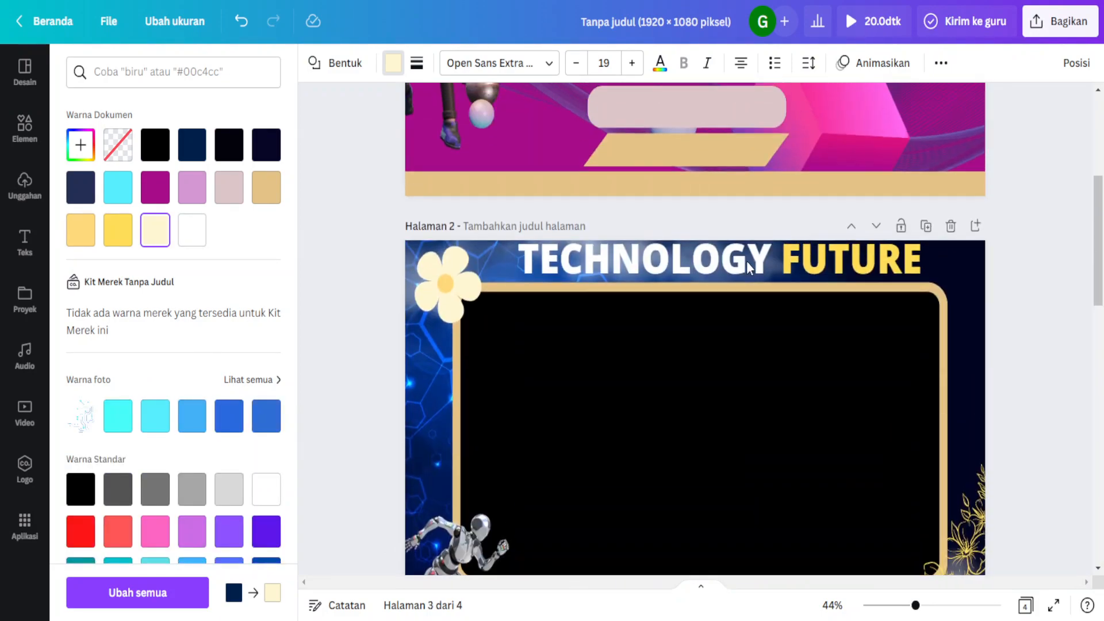
pyautogui.scroll(5, 707, 232)
pyautogui.scroll(-20, 683, 259)
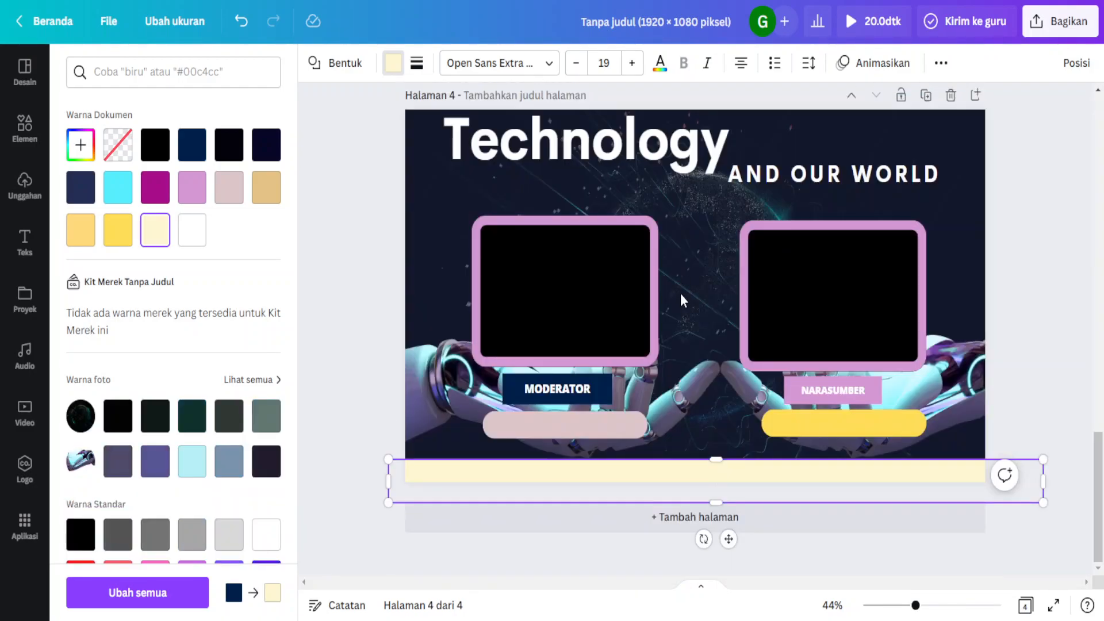
pyautogui.scroll(15, 730, 379)
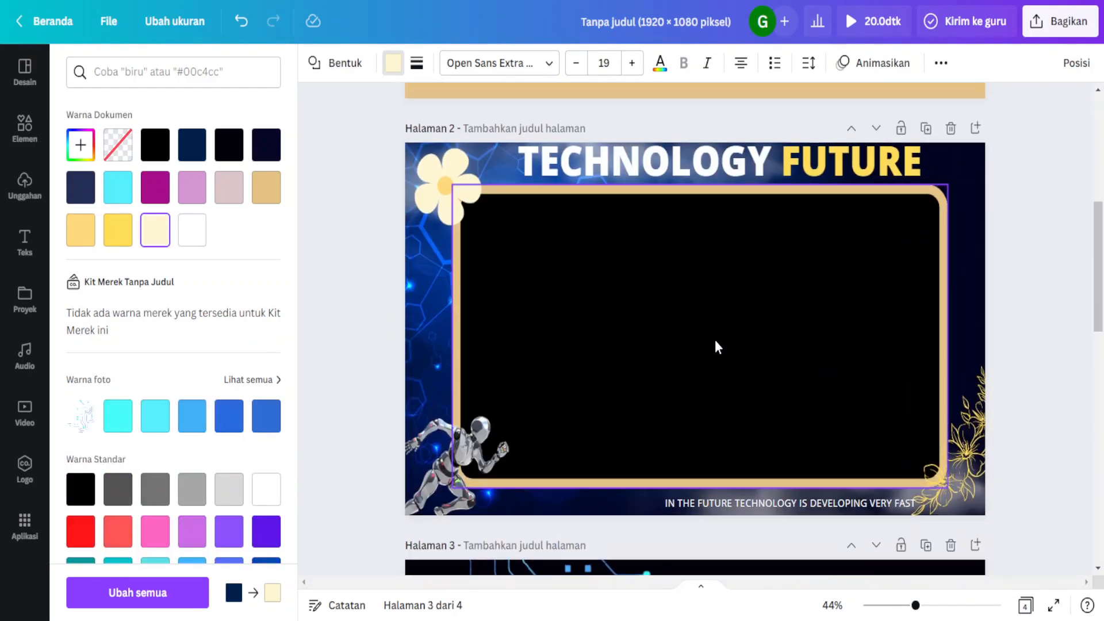
pyautogui.scroll(5, 695, 316)
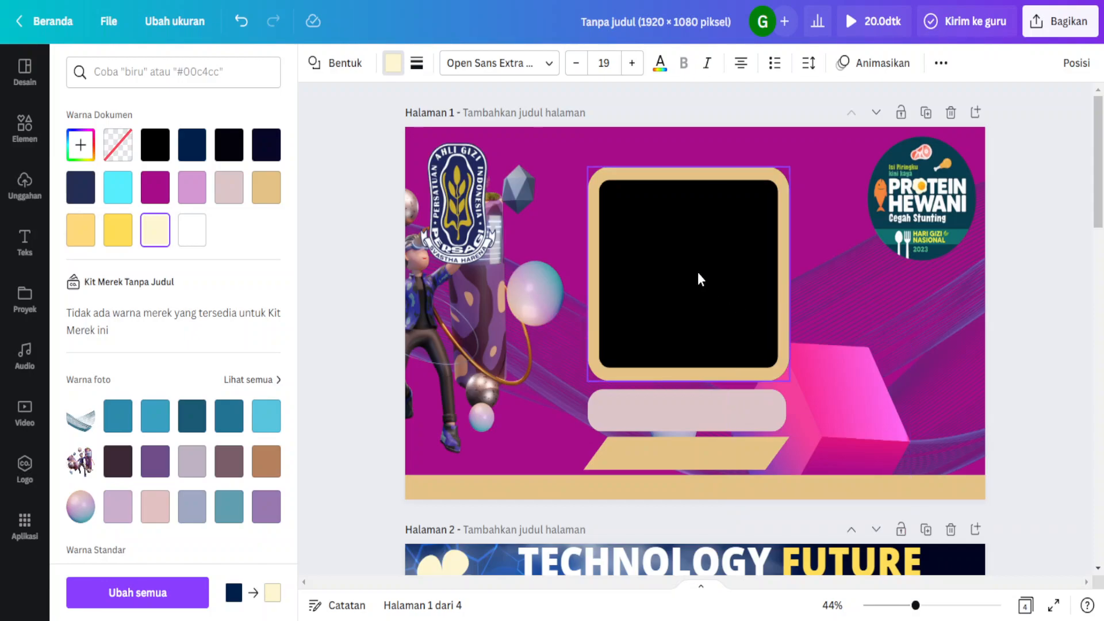
pyautogui.scroll(-20, 671, 278)
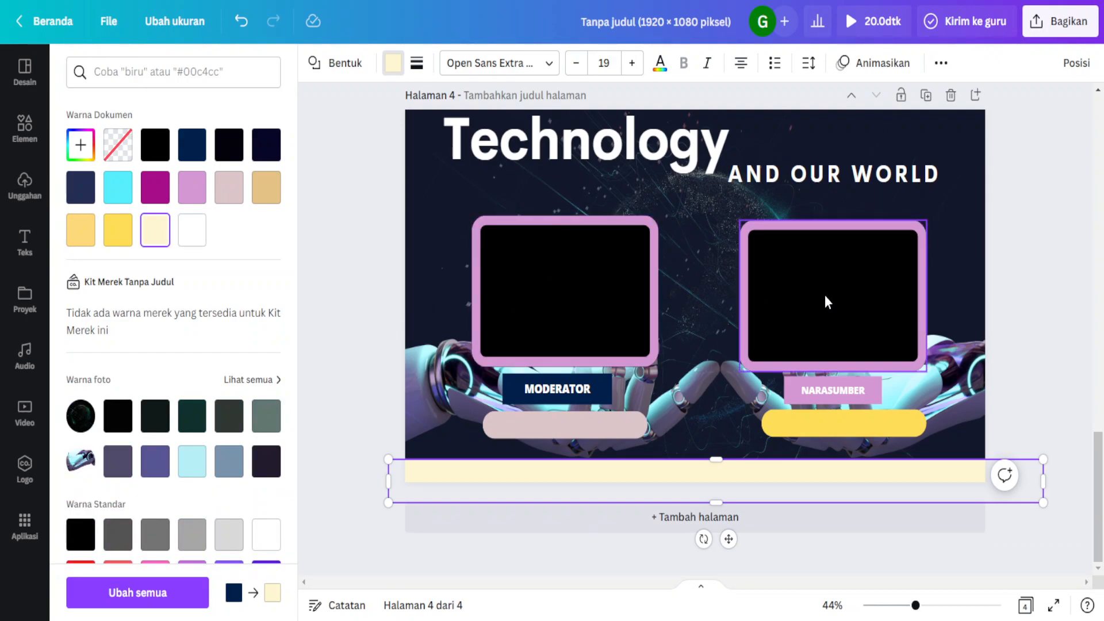
pyautogui.scroll(4, 824, 295)
pyautogui.scroll(7, 824, 296)
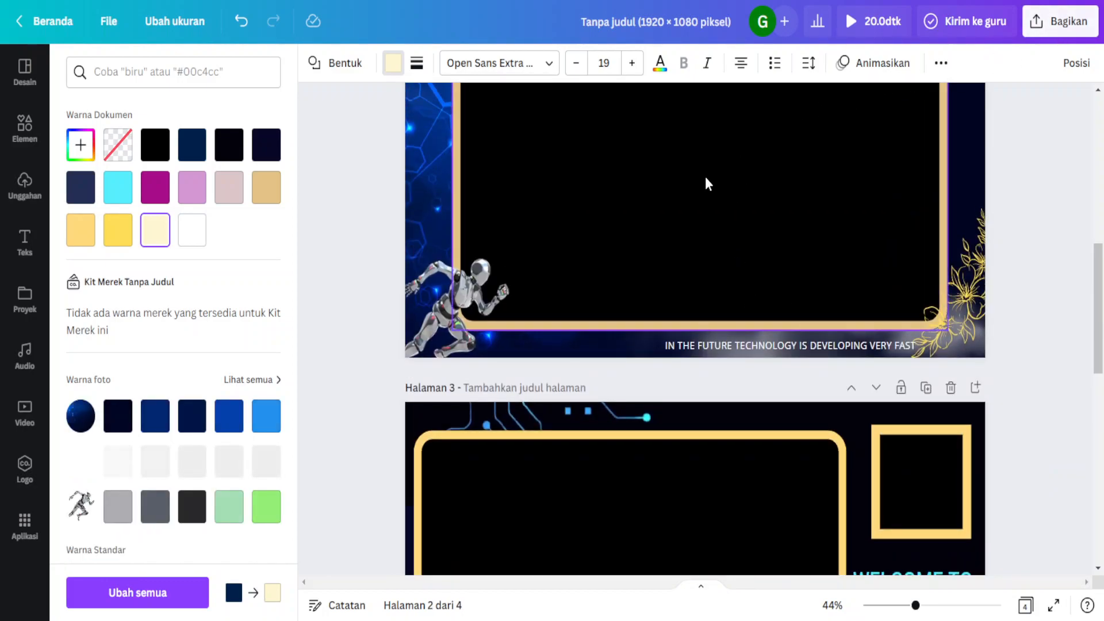
pyautogui.scroll(1, 692, 193)
pyautogui.scroll(2, 690, 187)
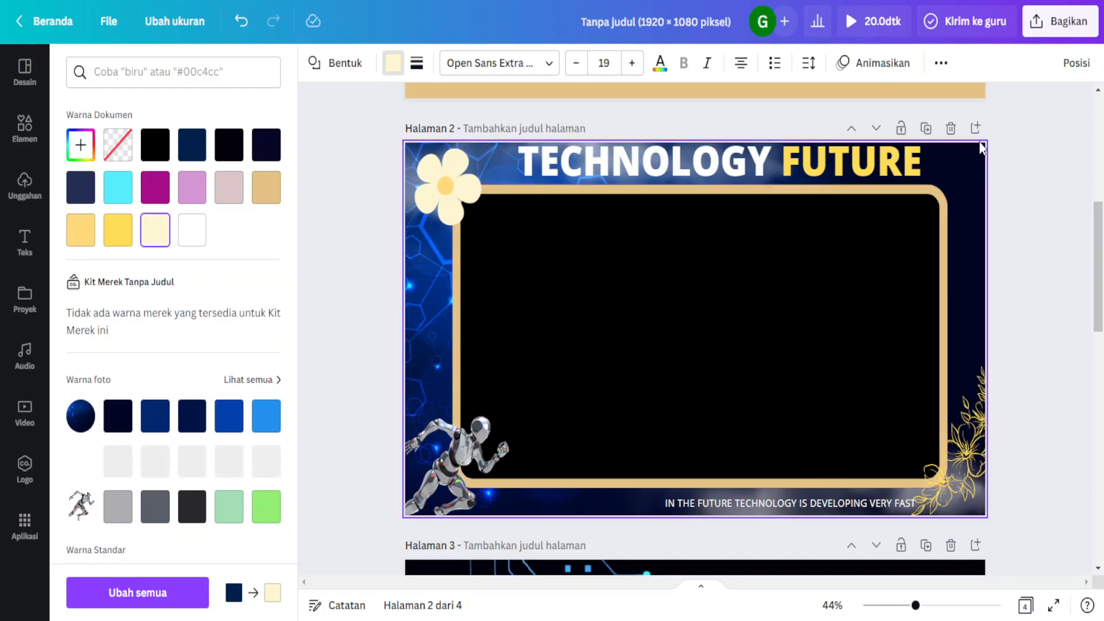
# Step: Download all four pages as PNG files at size multiplier 3.125, 6,000 × 3,375 pixels
pyautogui.click(1056, 33)
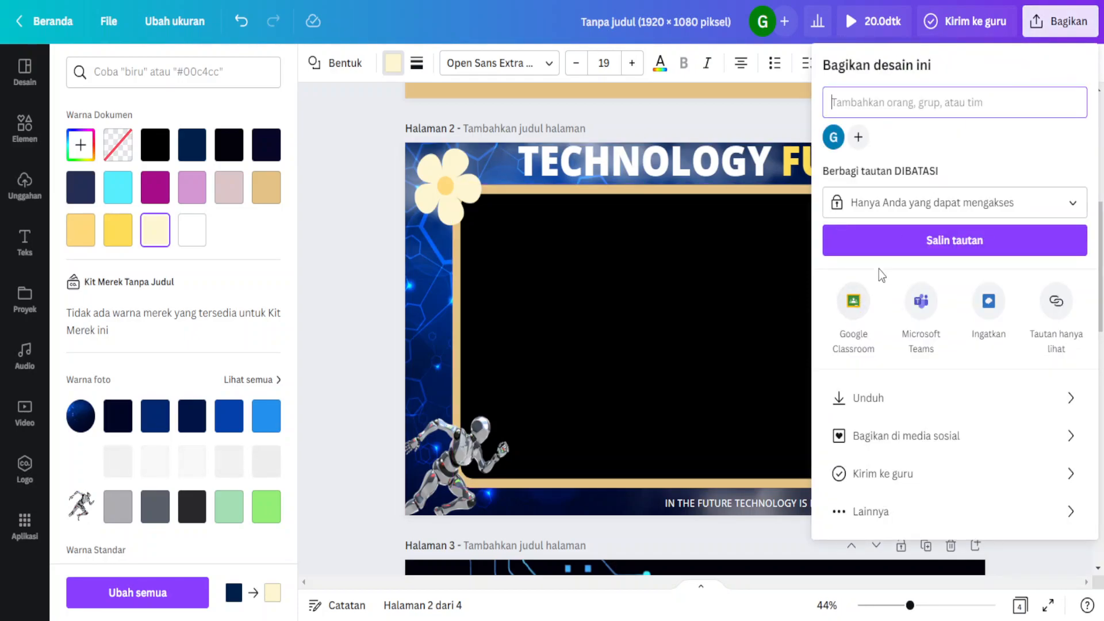
pyautogui.click(874, 402)
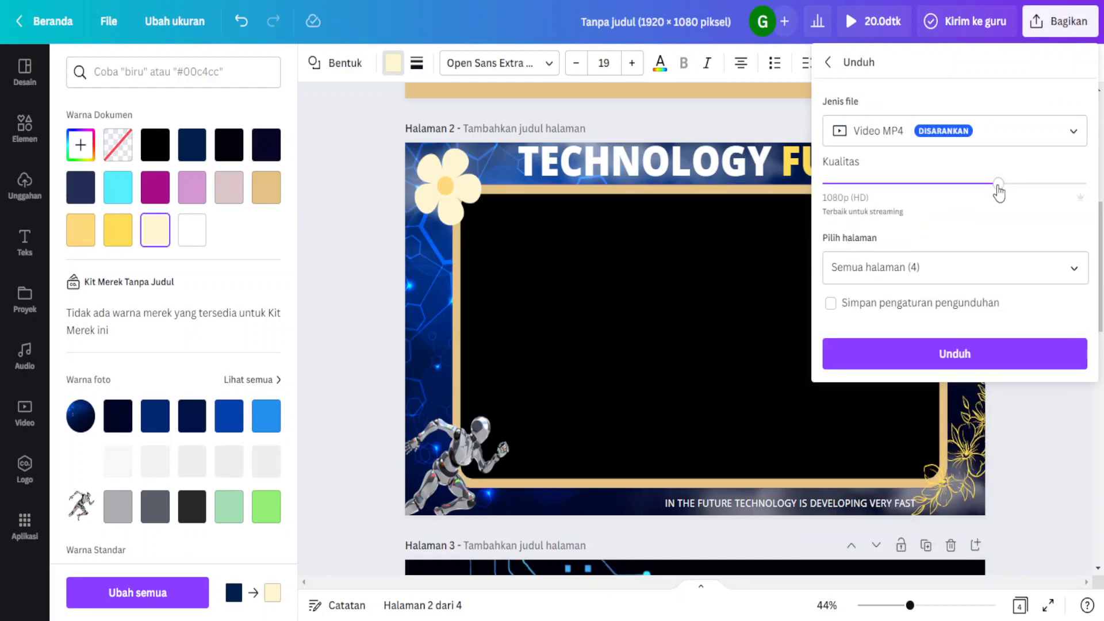
pyautogui.moveTo(998, 183); pyautogui.dragTo(1080, 195)
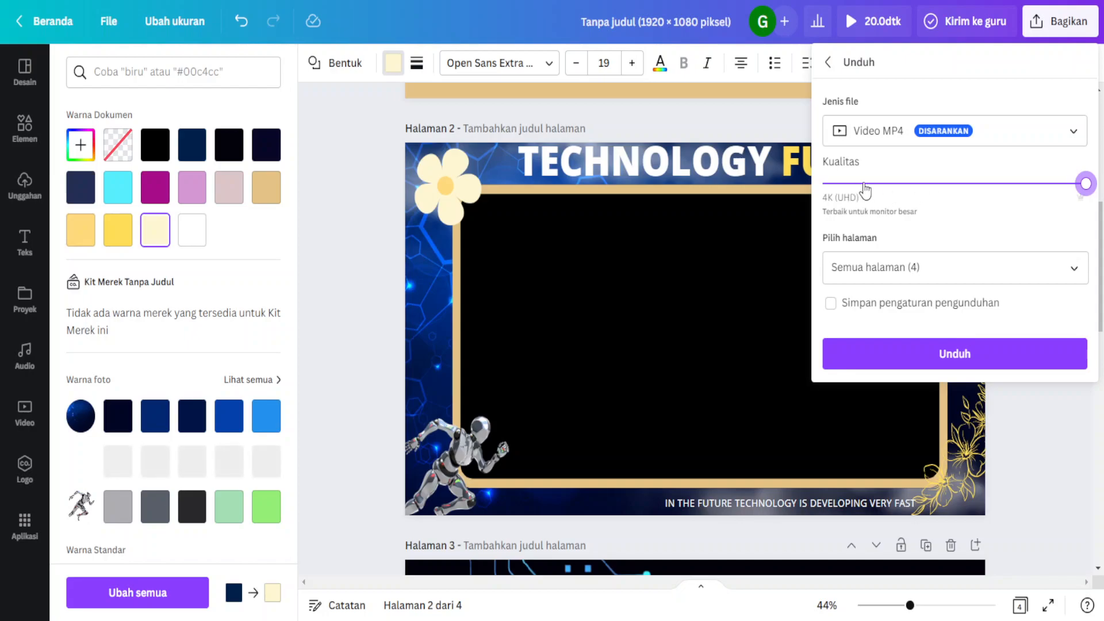
pyautogui.click(1072, 136)
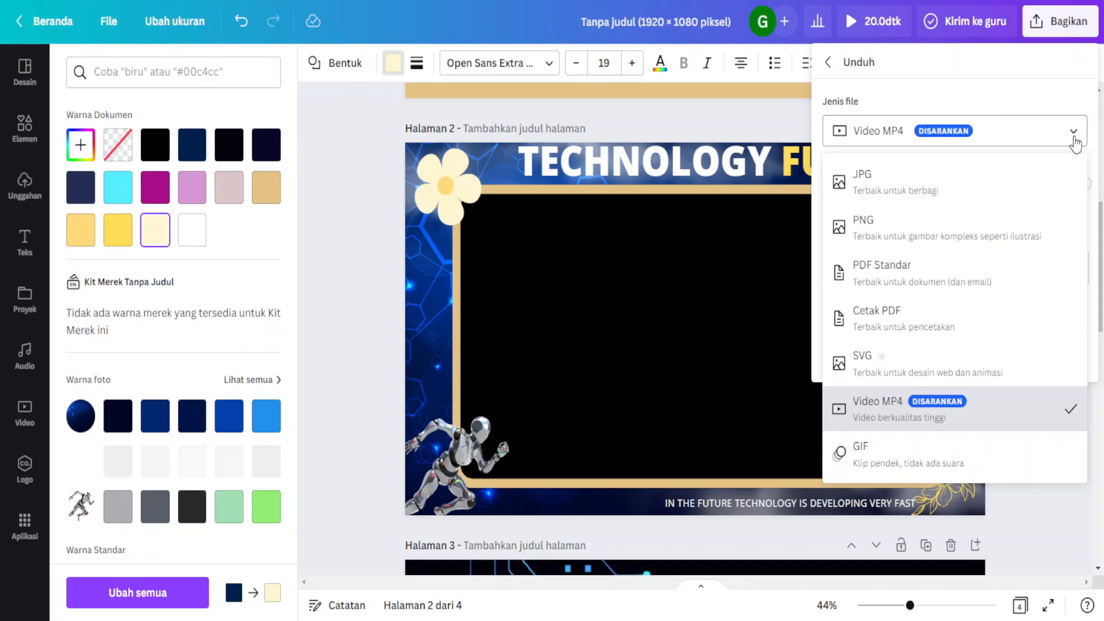
pyautogui.click(898, 227)
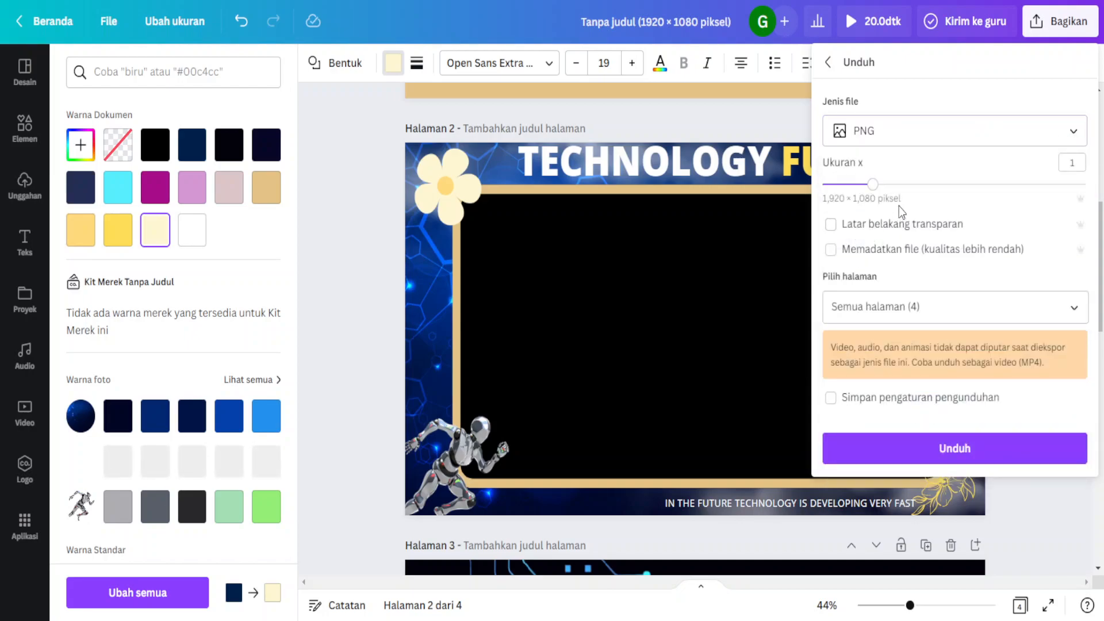
pyautogui.moveTo(873, 185); pyautogui.dragTo(1085, 184)
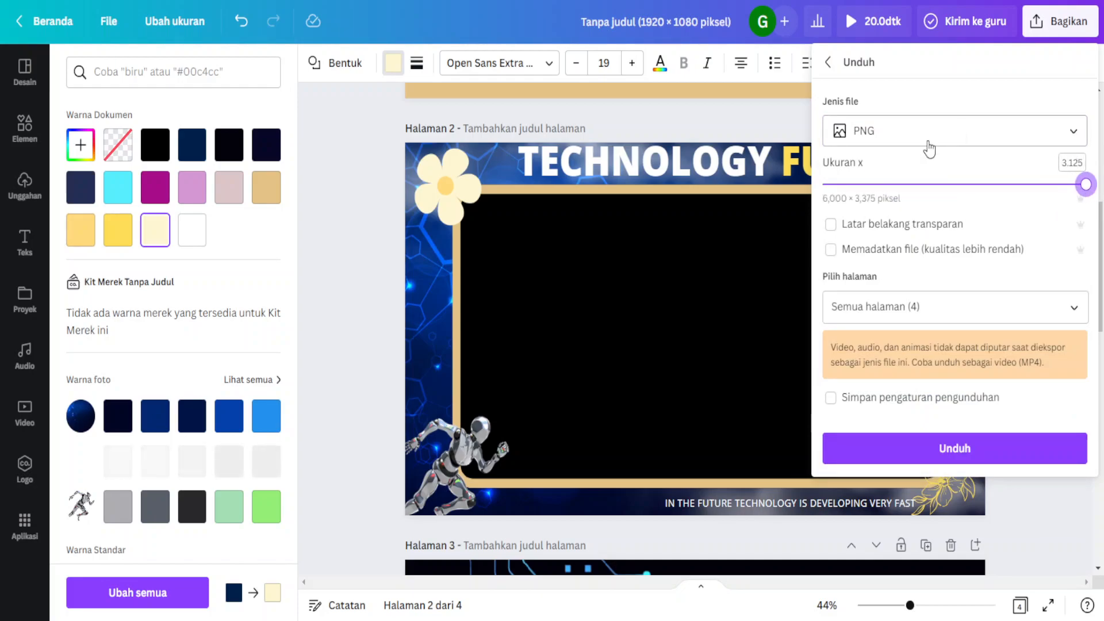
pyautogui.click(947, 447)
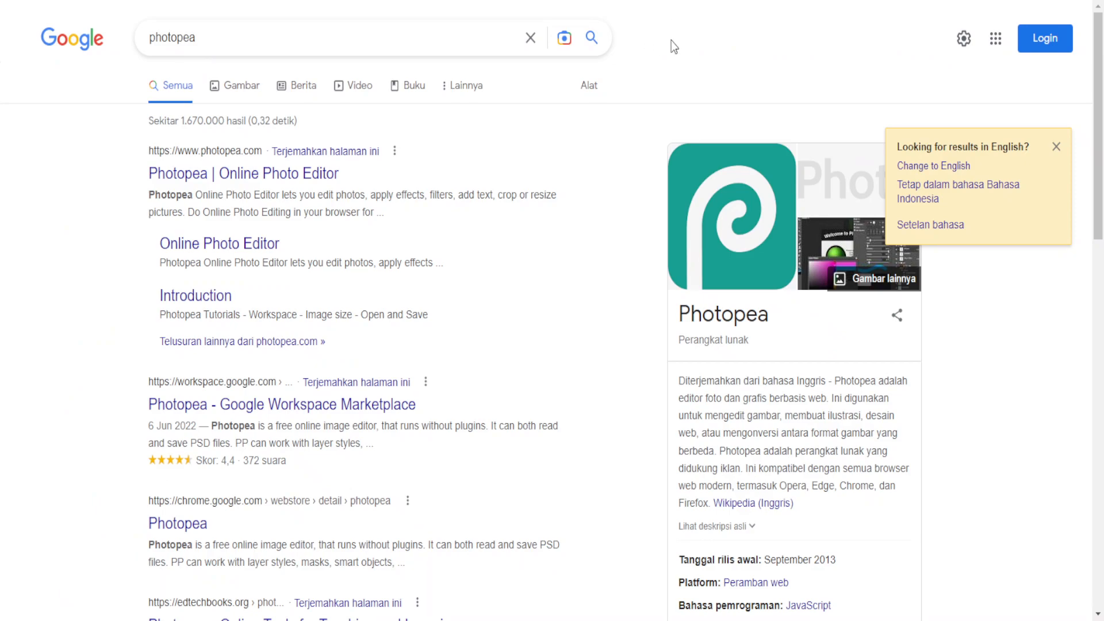
# Step: Switch to the Photopea online photo editor from the Google results and load page 4 from the downloaded ZIP
pyautogui.click(216, 179)
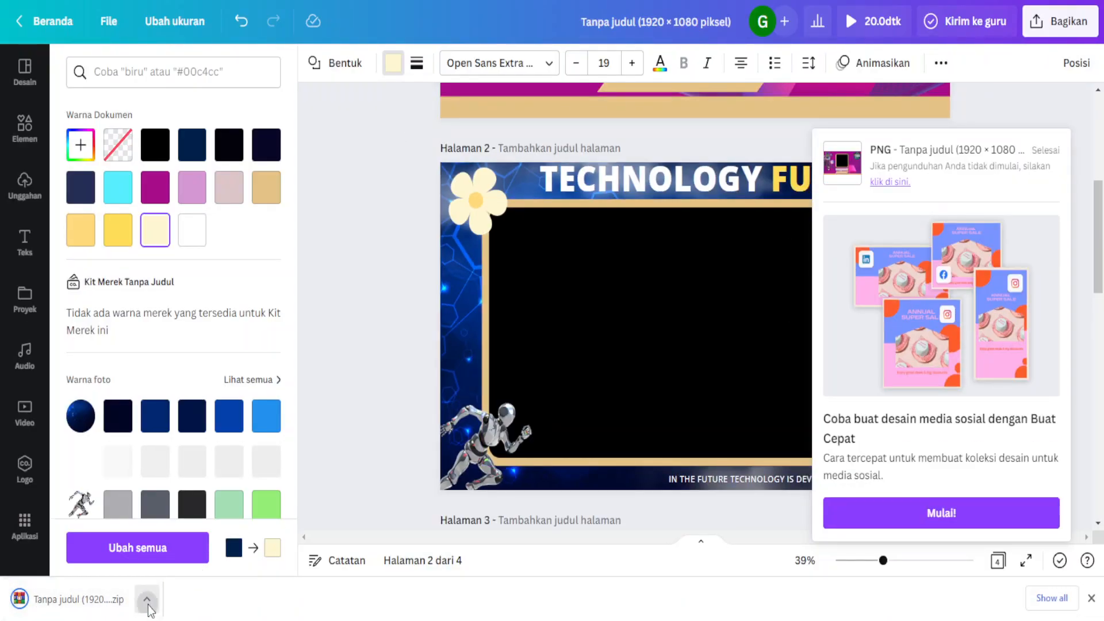
pyautogui.click(147, 608)
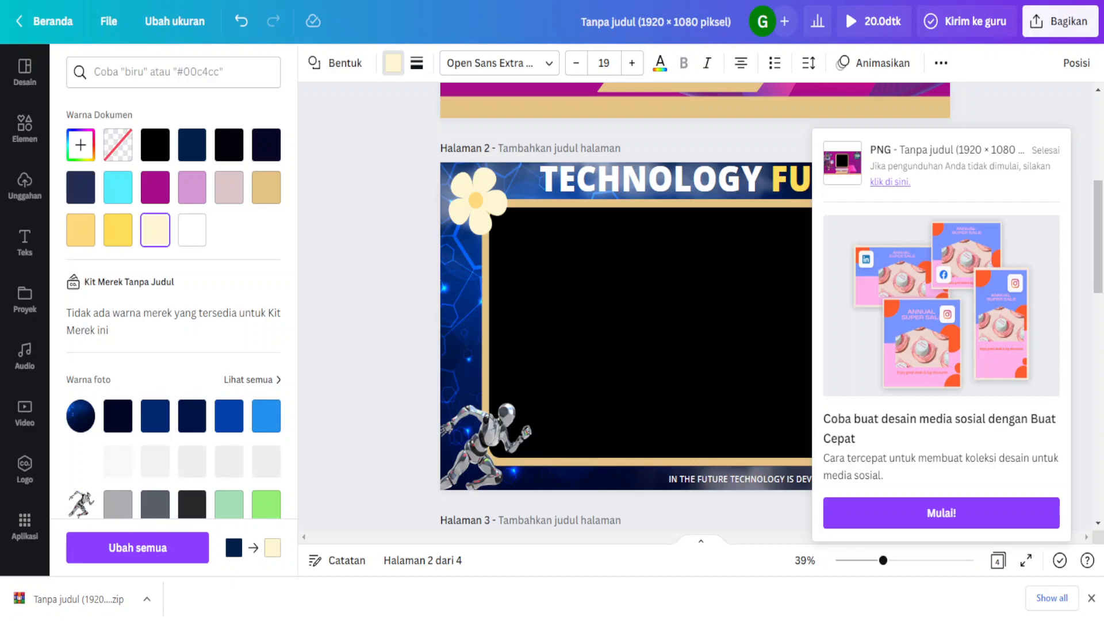
pyautogui.hotkey('ctrl', 'Tab')
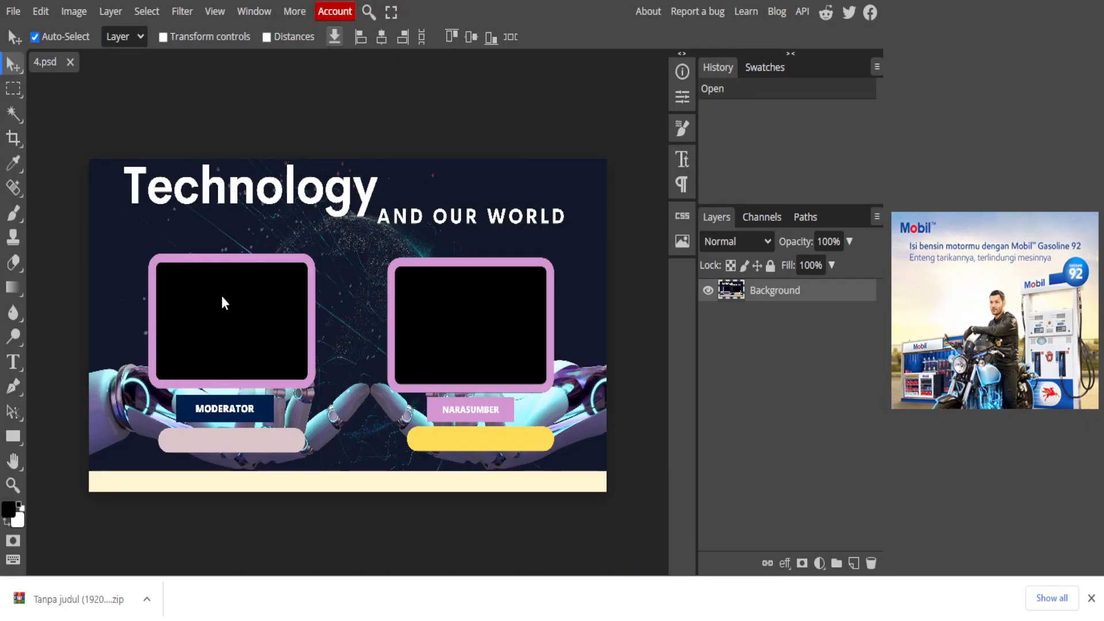
# Step: Select the black areas inside the MODERATOR and NARASUMBER frames with the Magic Wand and delete them
pyautogui.click(15, 117)
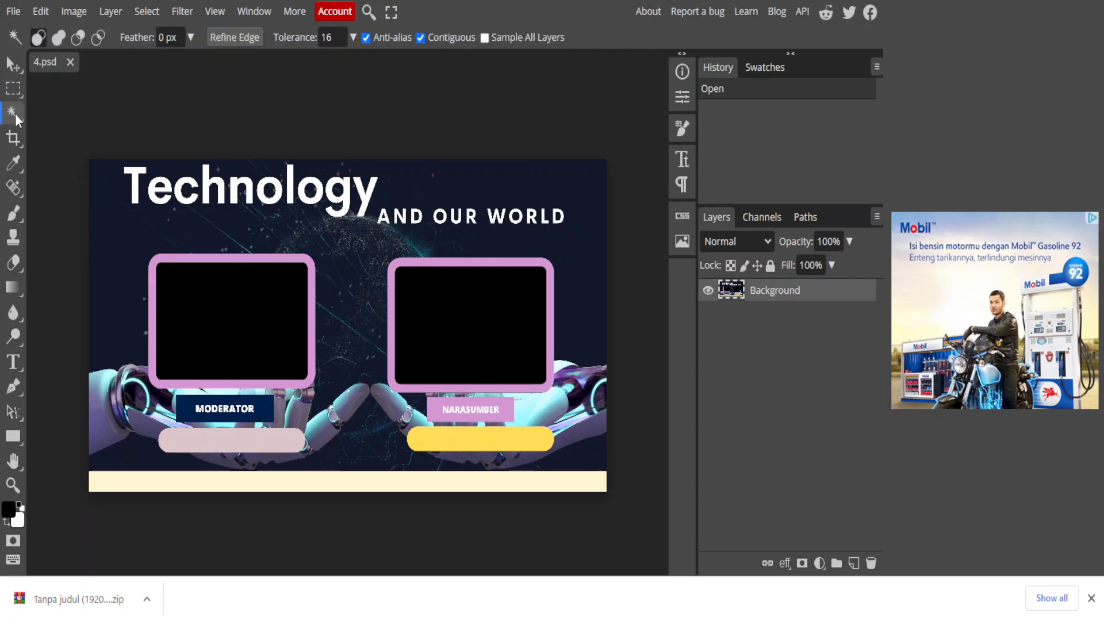
pyautogui.click(196, 301)
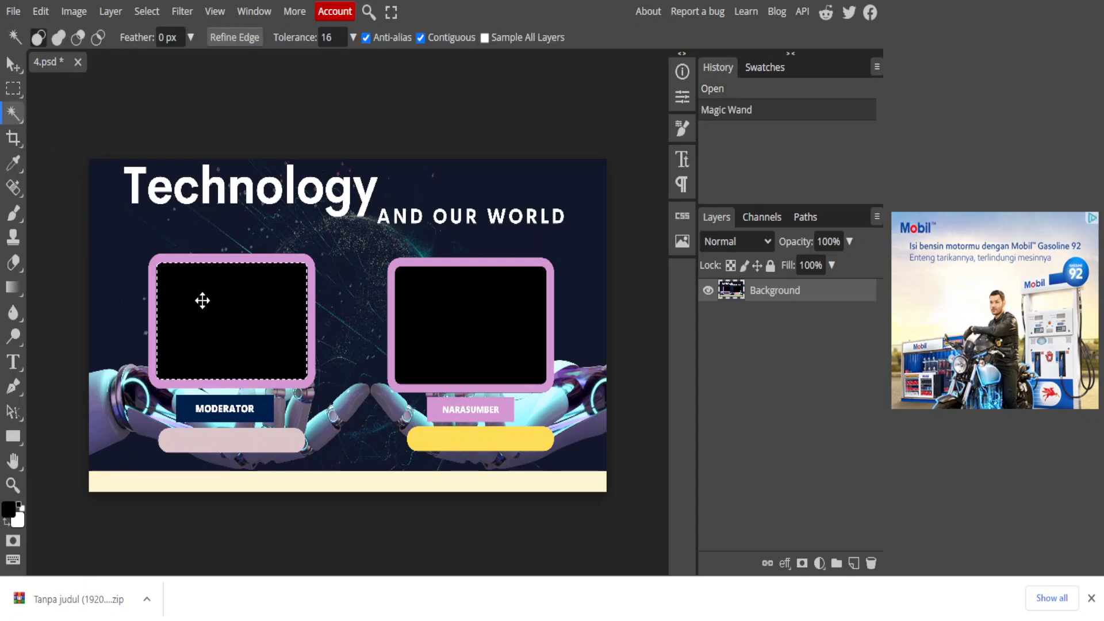
pyautogui.press('Delete')
pyautogui.click(466, 335)
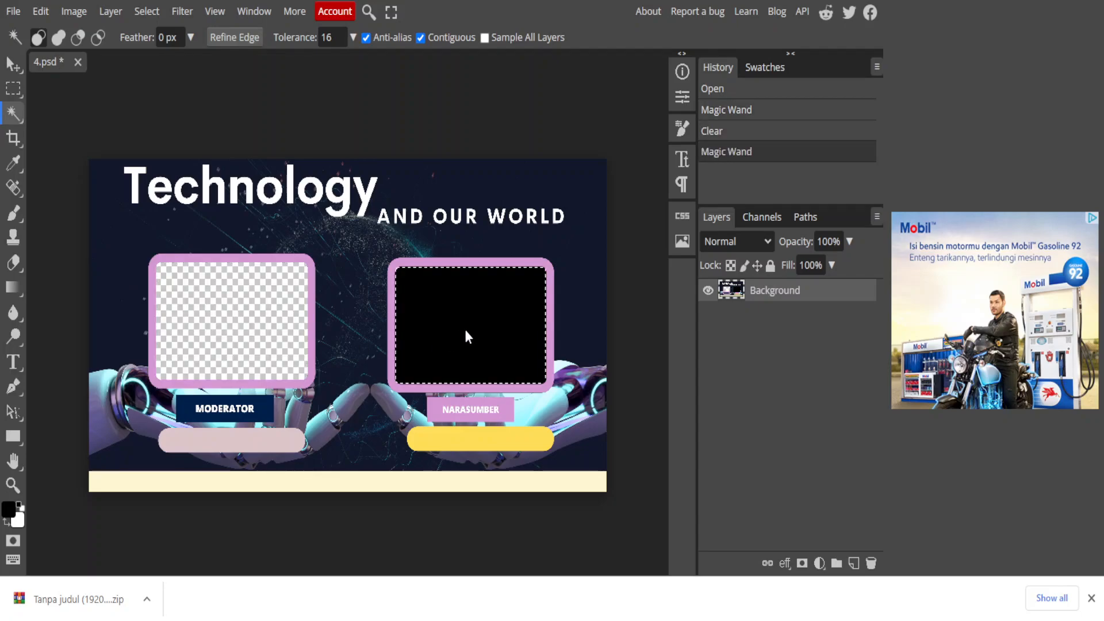
pyautogui.press('Delete')
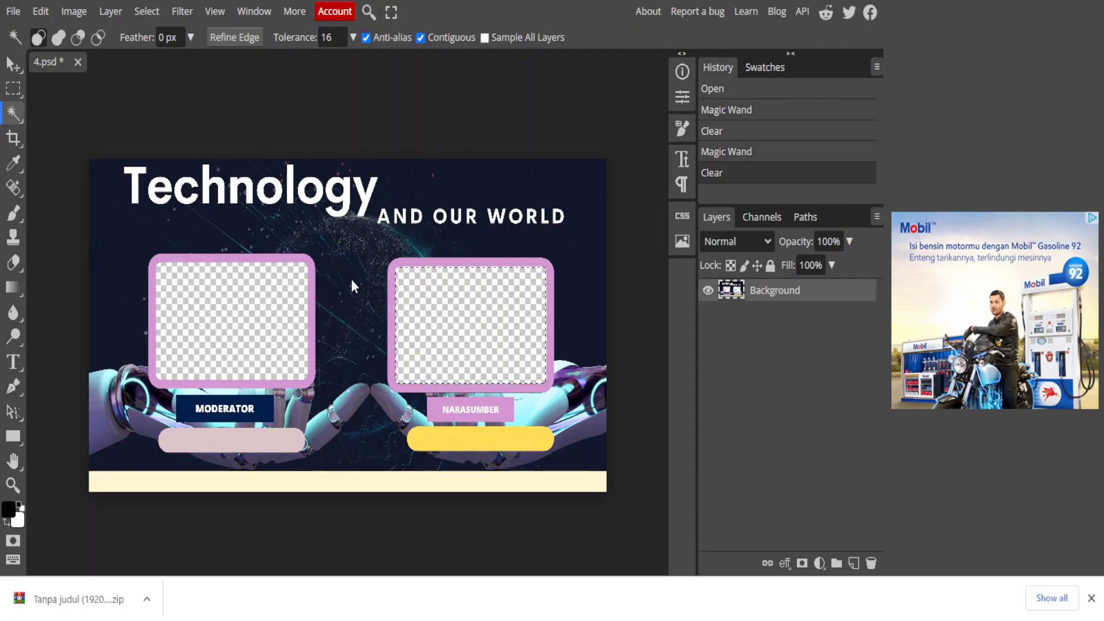
# Step: Export the page 4 frame design as the PNG file 4 at 6000 × 3375 px and try opening the downloaded image
pyautogui.click(12, 11)
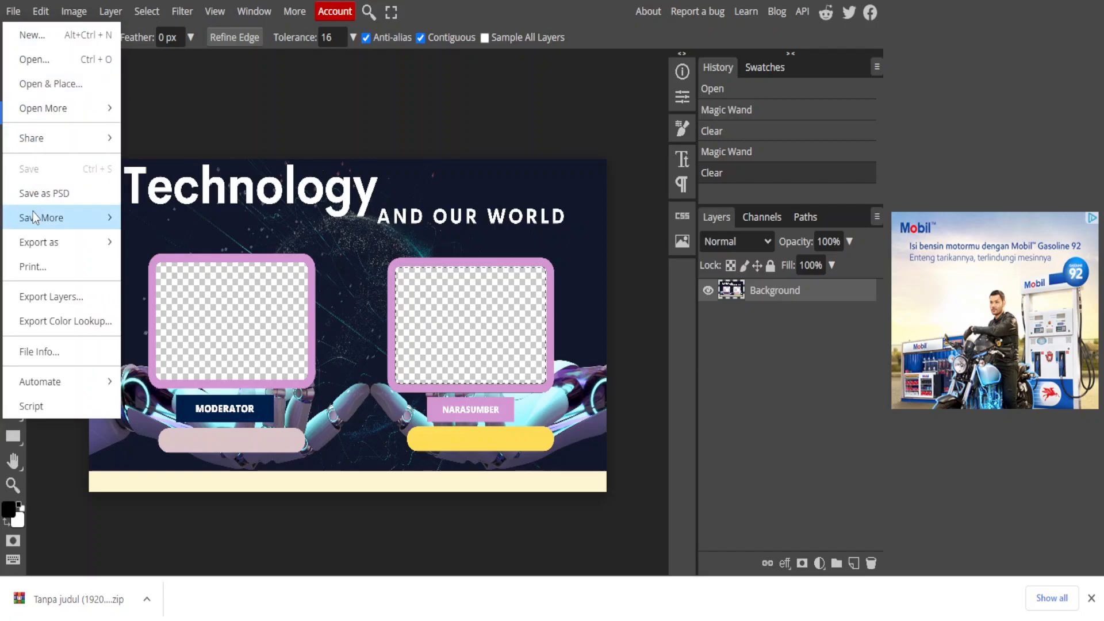
pyautogui.moveTo(33, 218)
pyautogui.moveTo(70, 243)
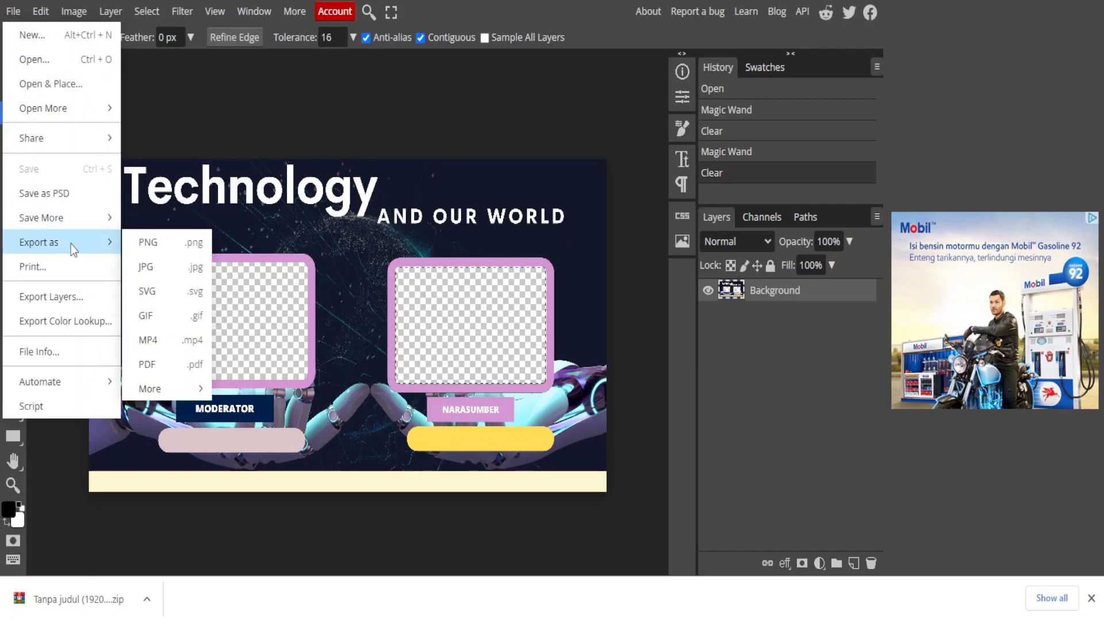
pyautogui.click(168, 244)
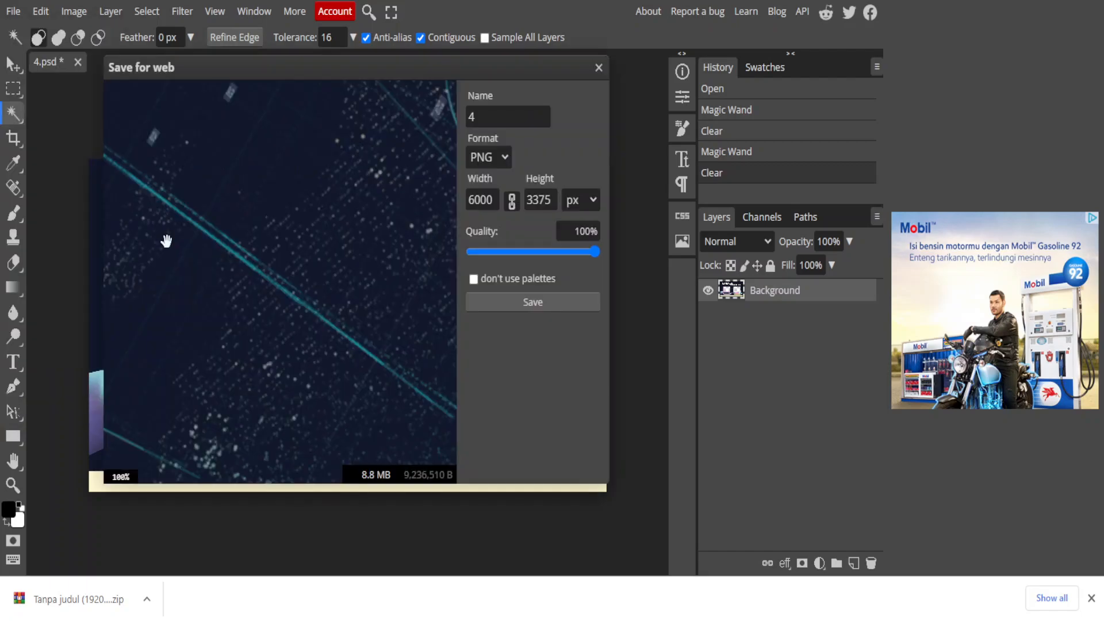
pyautogui.click(519, 299)
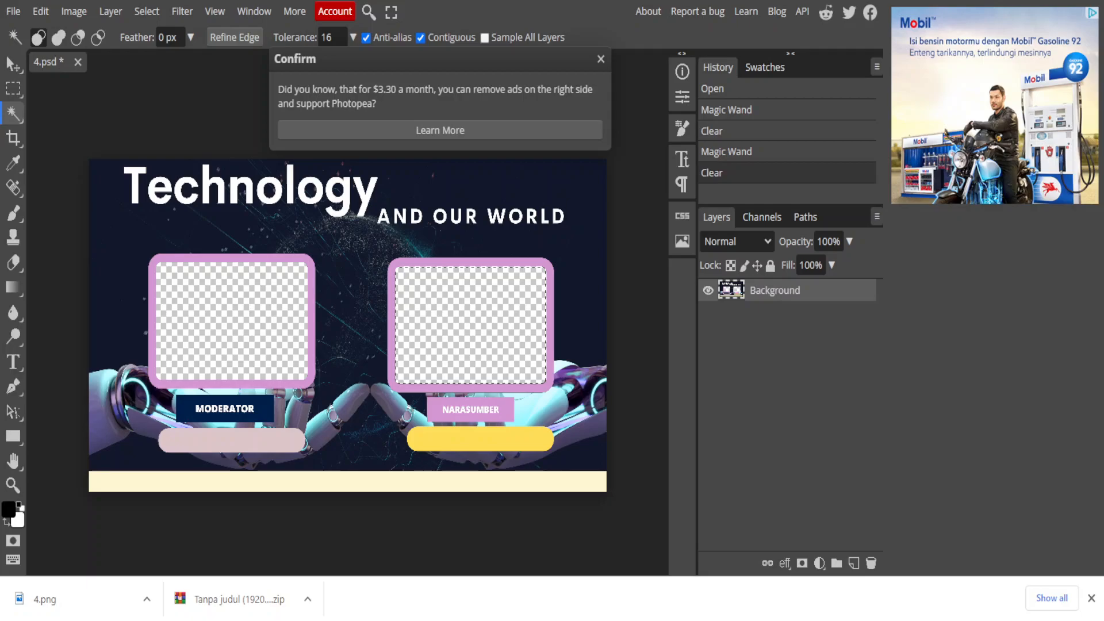
pyautogui.click(147, 601)
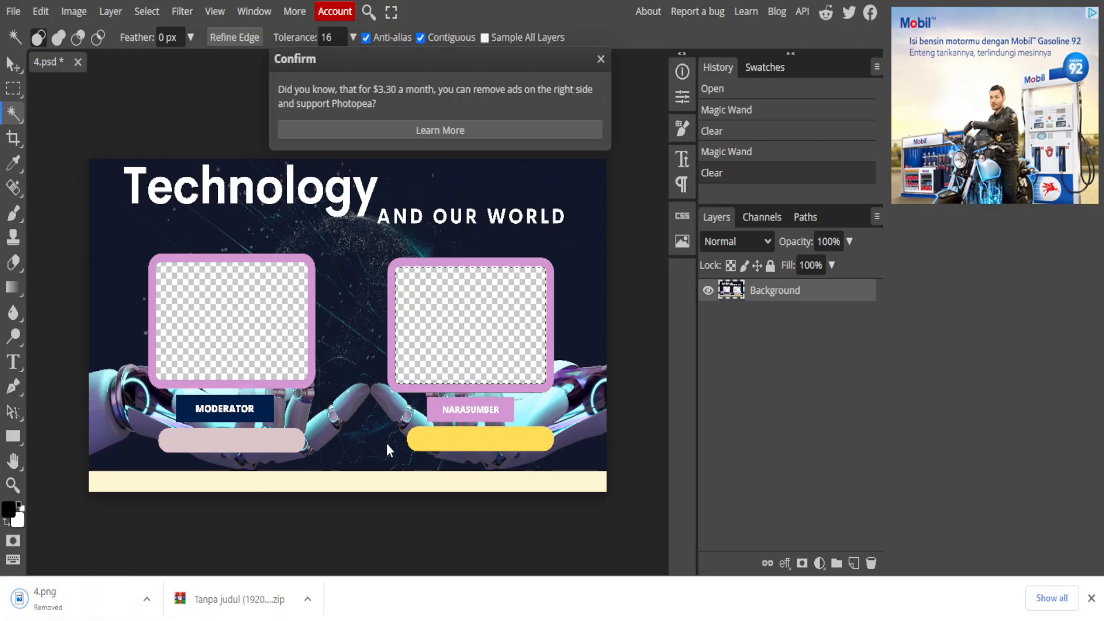
# Step: Export the page 4 design again as a 6000 × 3375 px PNG at 100% quality and clear the stray background selection
pyautogui.click(108, 206)
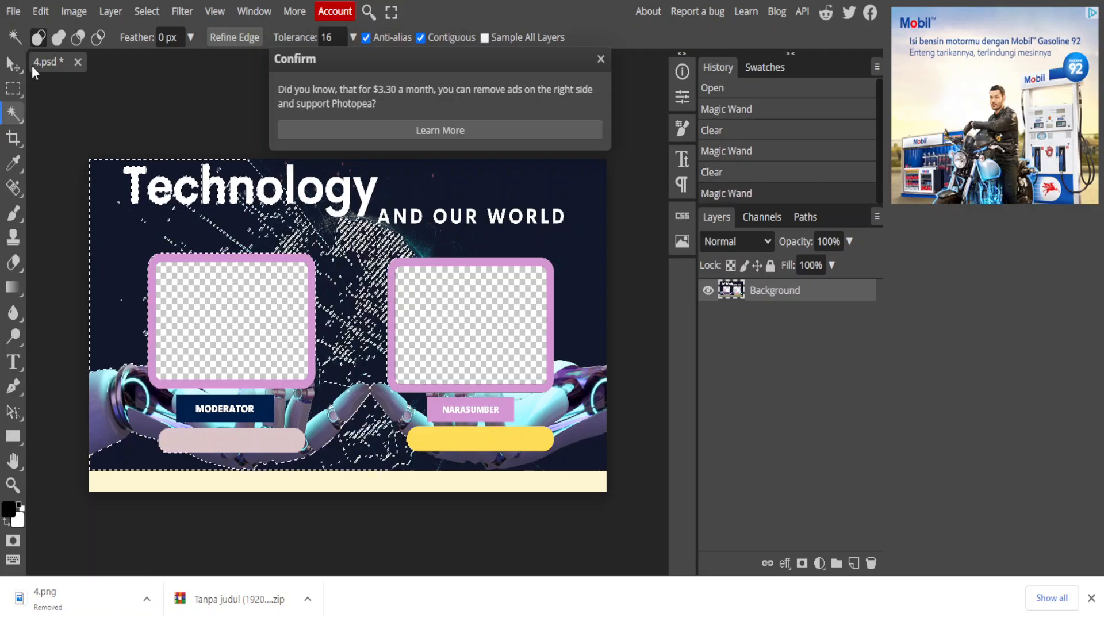
pyautogui.click(12, 11)
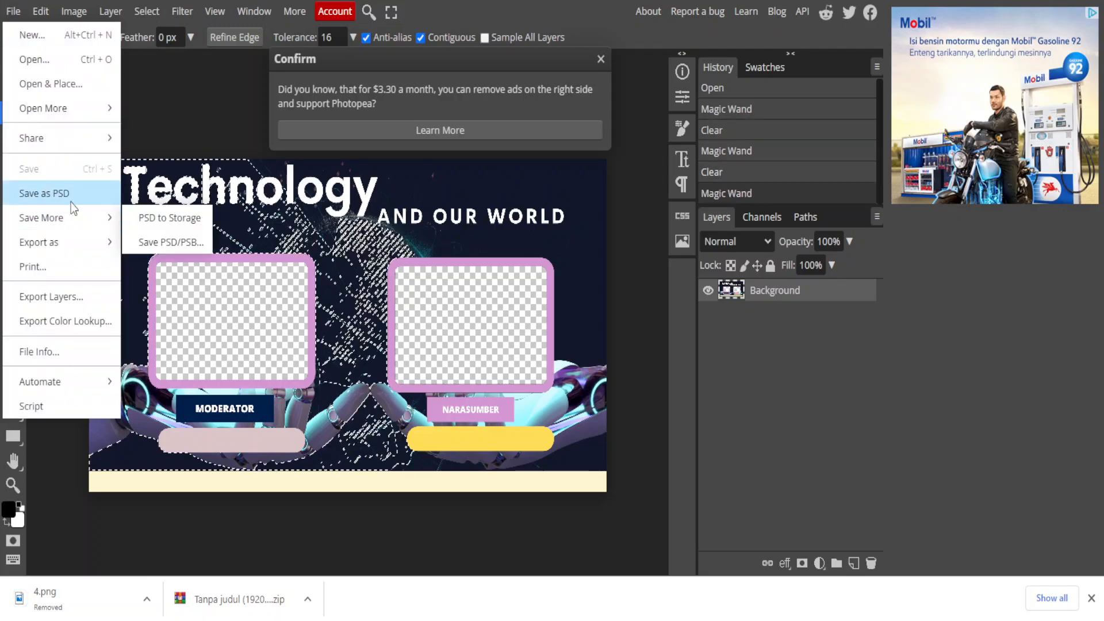
pyautogui.moveTo(63, 239)
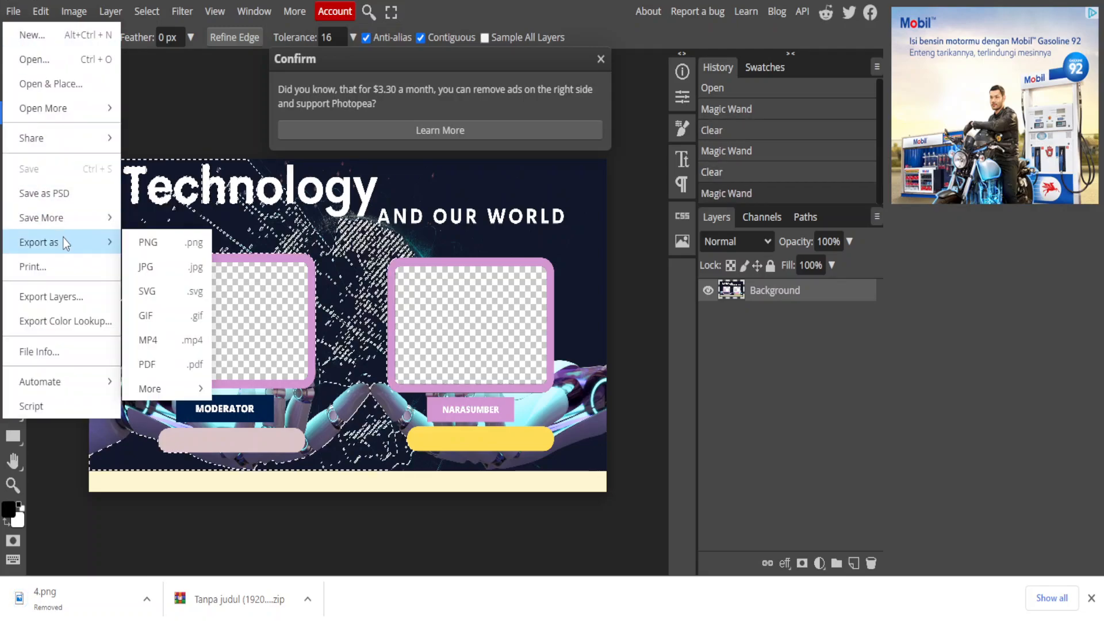
pyautogui.click(147, 243)
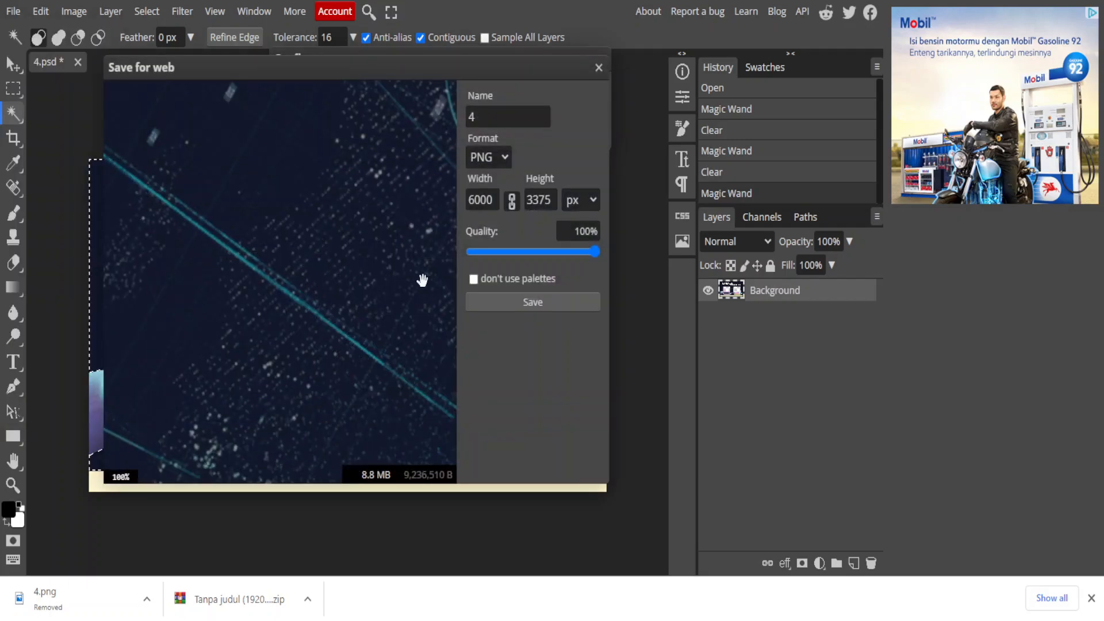
pyautogui.click(505, 303)
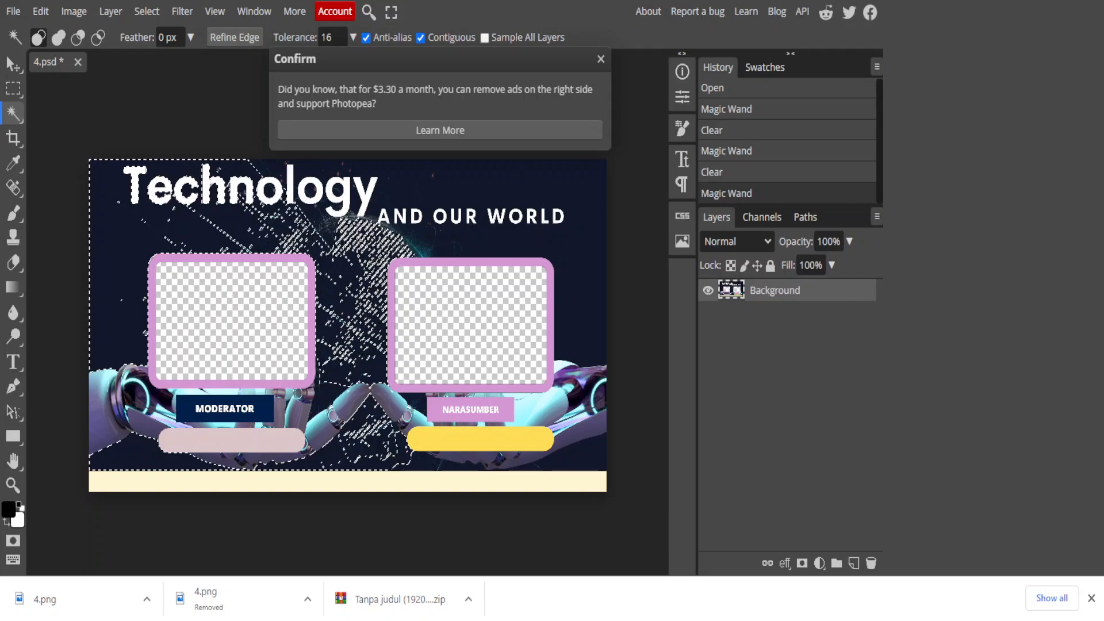
pyautogui.click(146, 108)
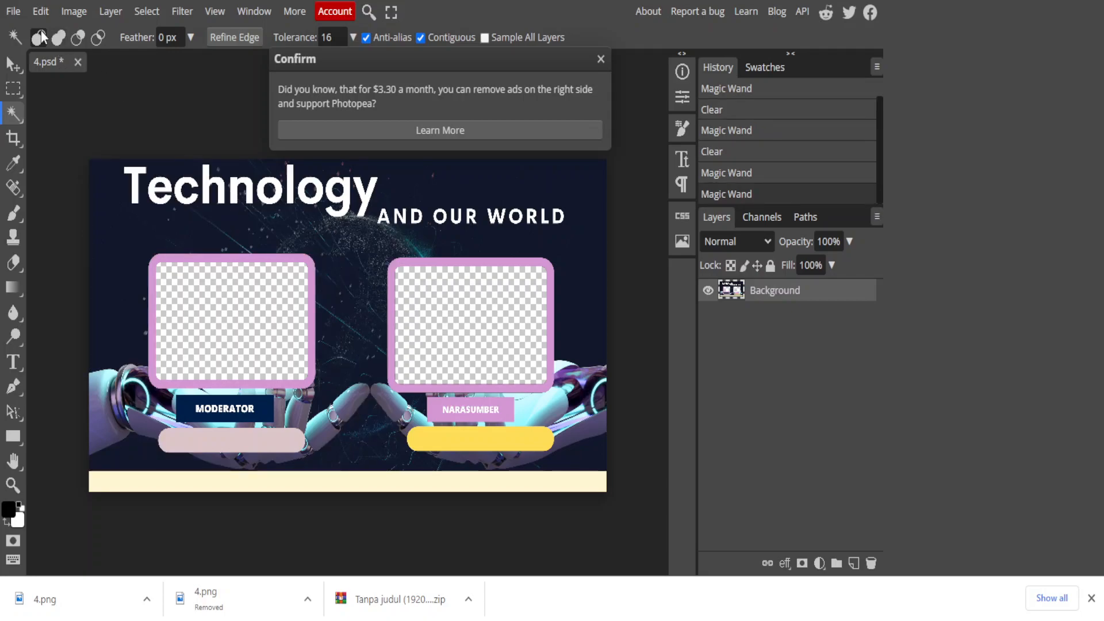
# Step: Open page 1 in the editor and delete the black area inside its frame using the Magic Wand
pyautogui.click(18, 12)
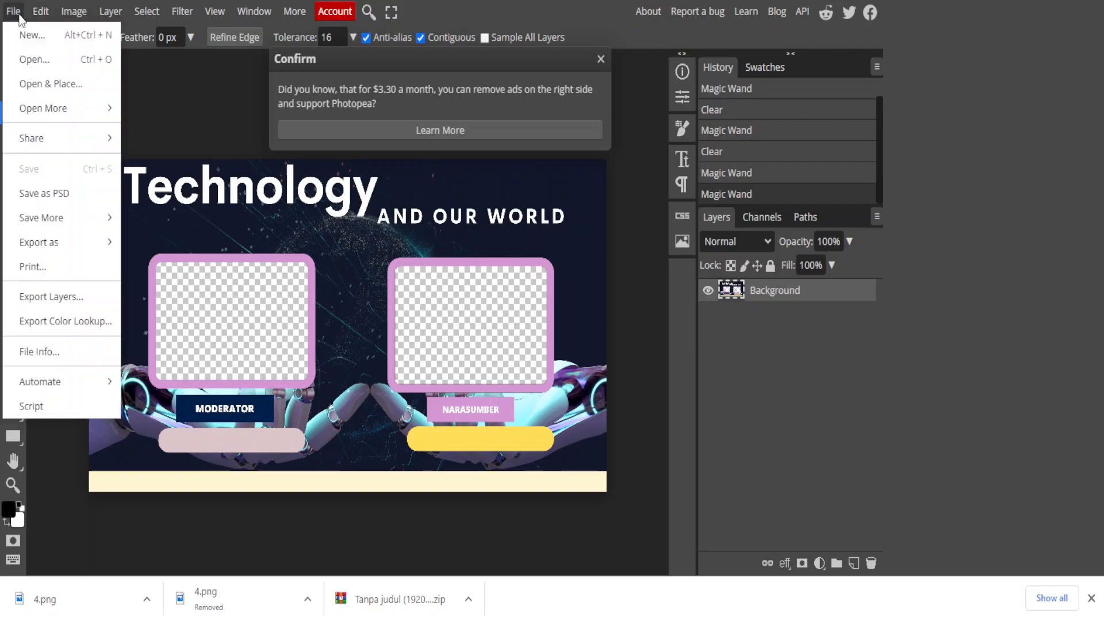
pyautogui.click(30, 56)
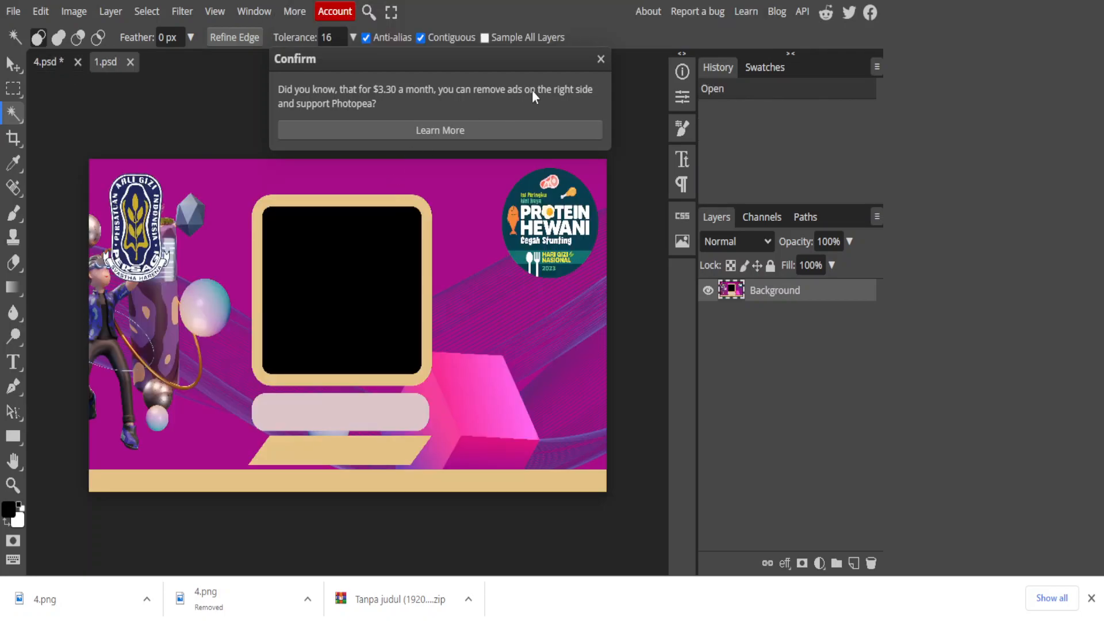
pyautogui.click(599, 59)
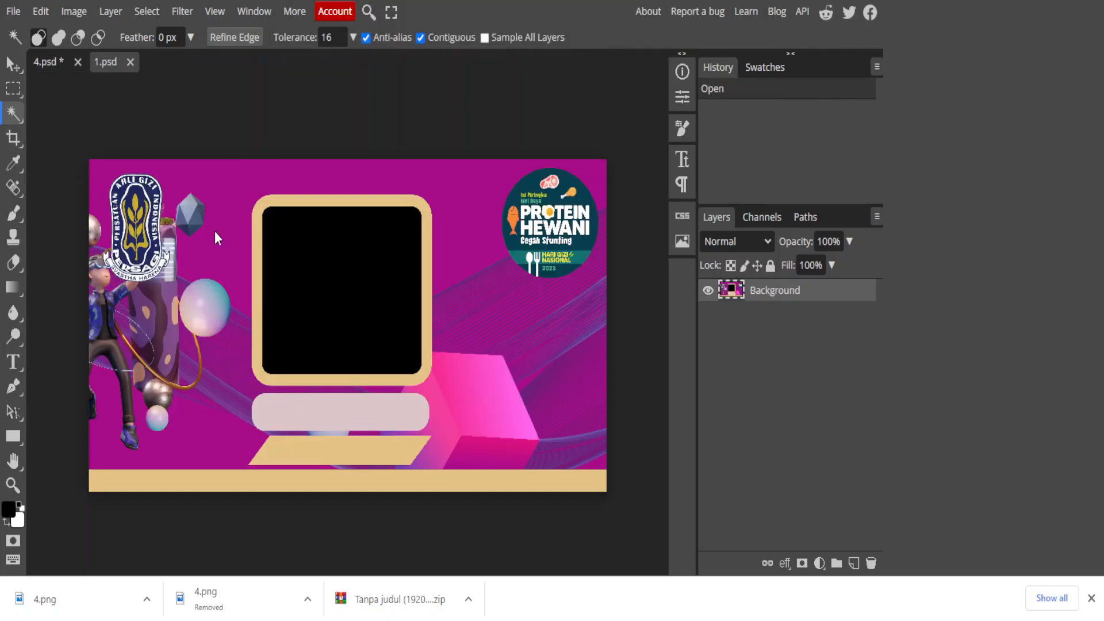
pyautogui.click(314, 298)
pyautogui.press('Delete')
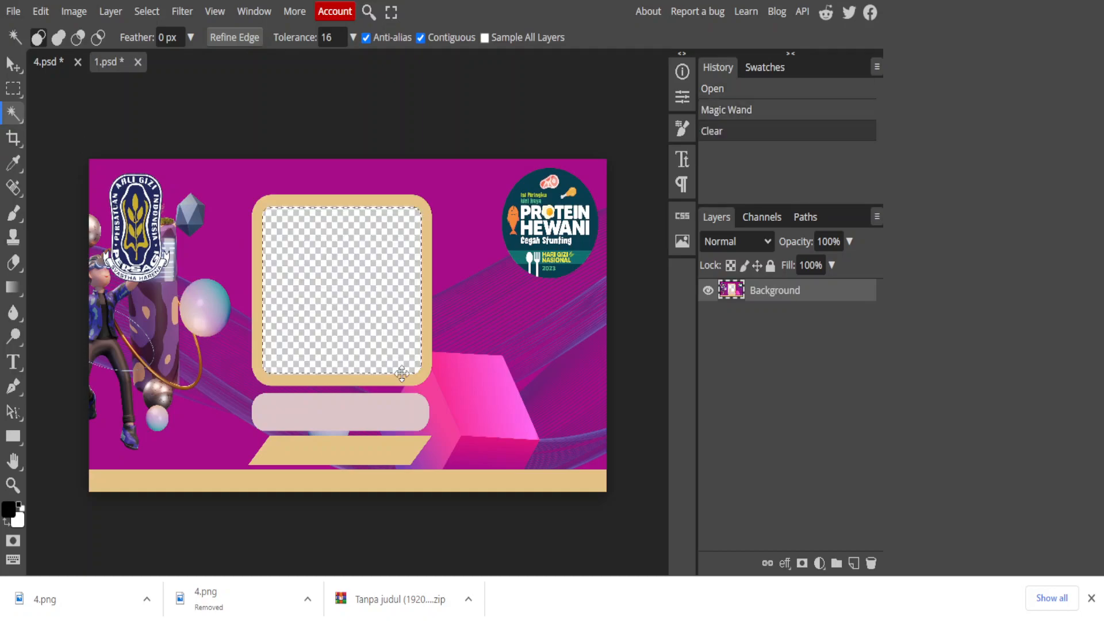